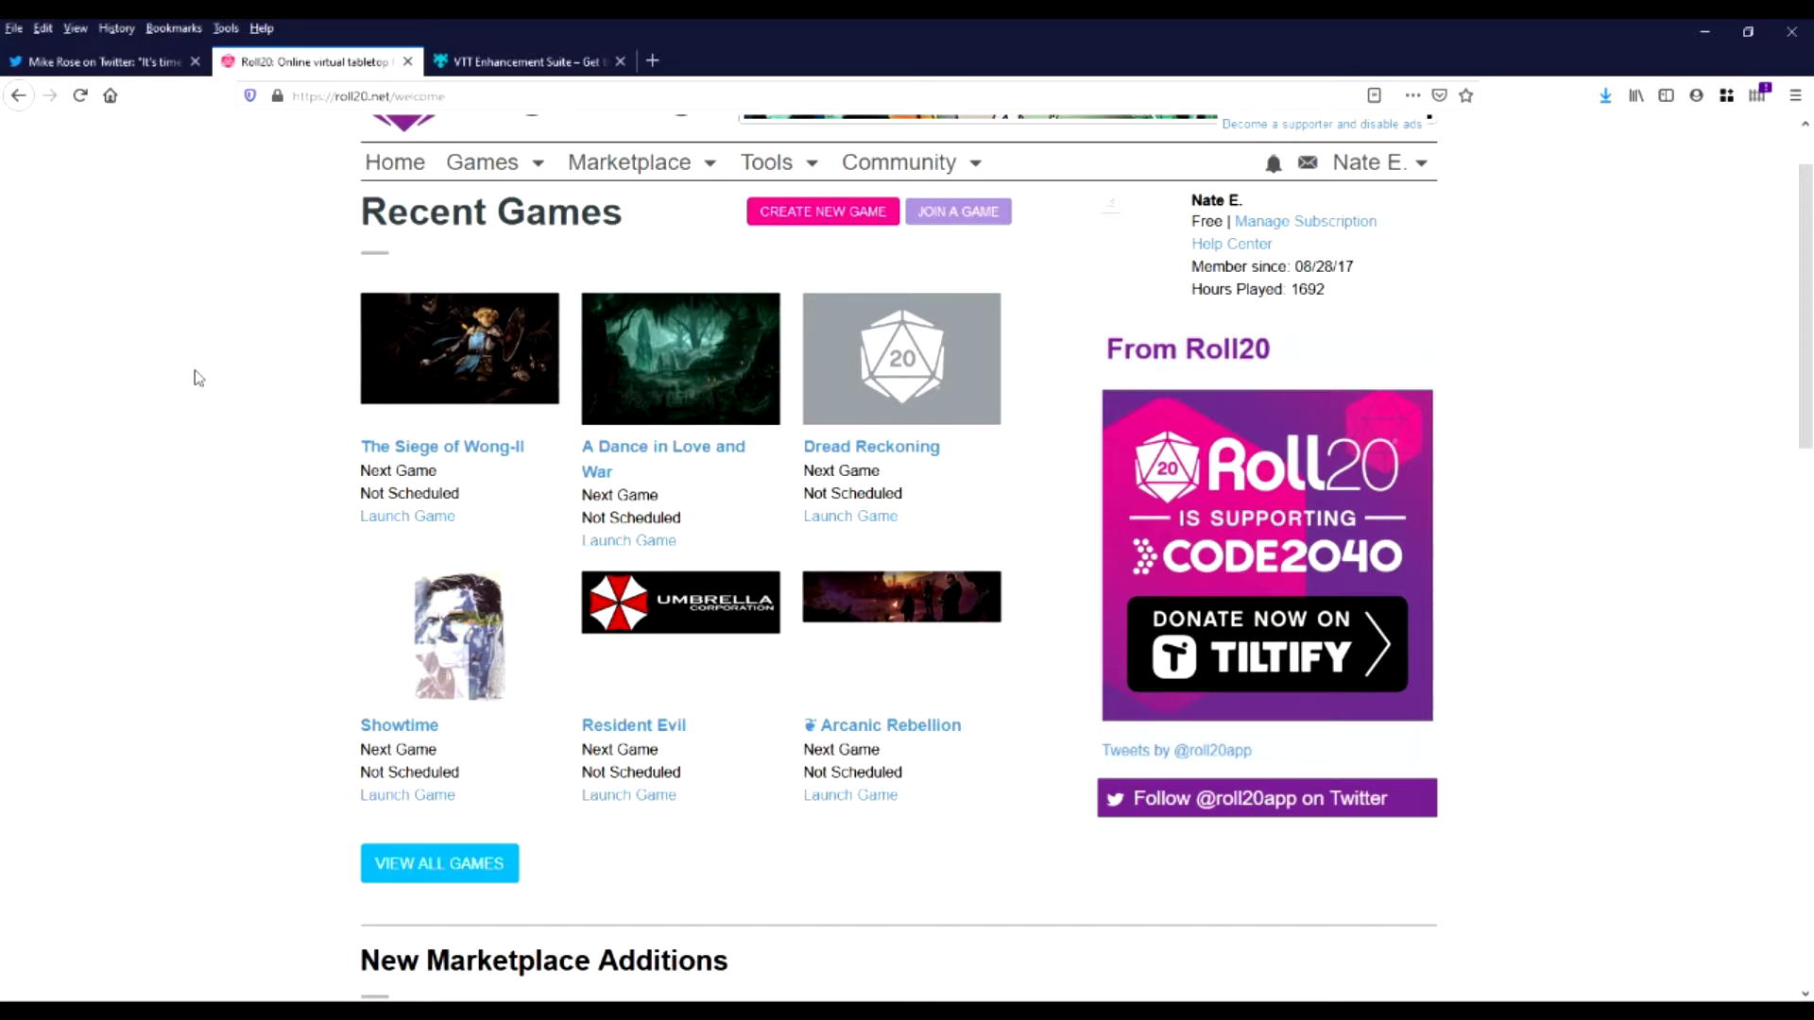
# Look at the VTT Enhancement Suite add-on page for Firefox
pyautogui.scroll(2, 302, 243)
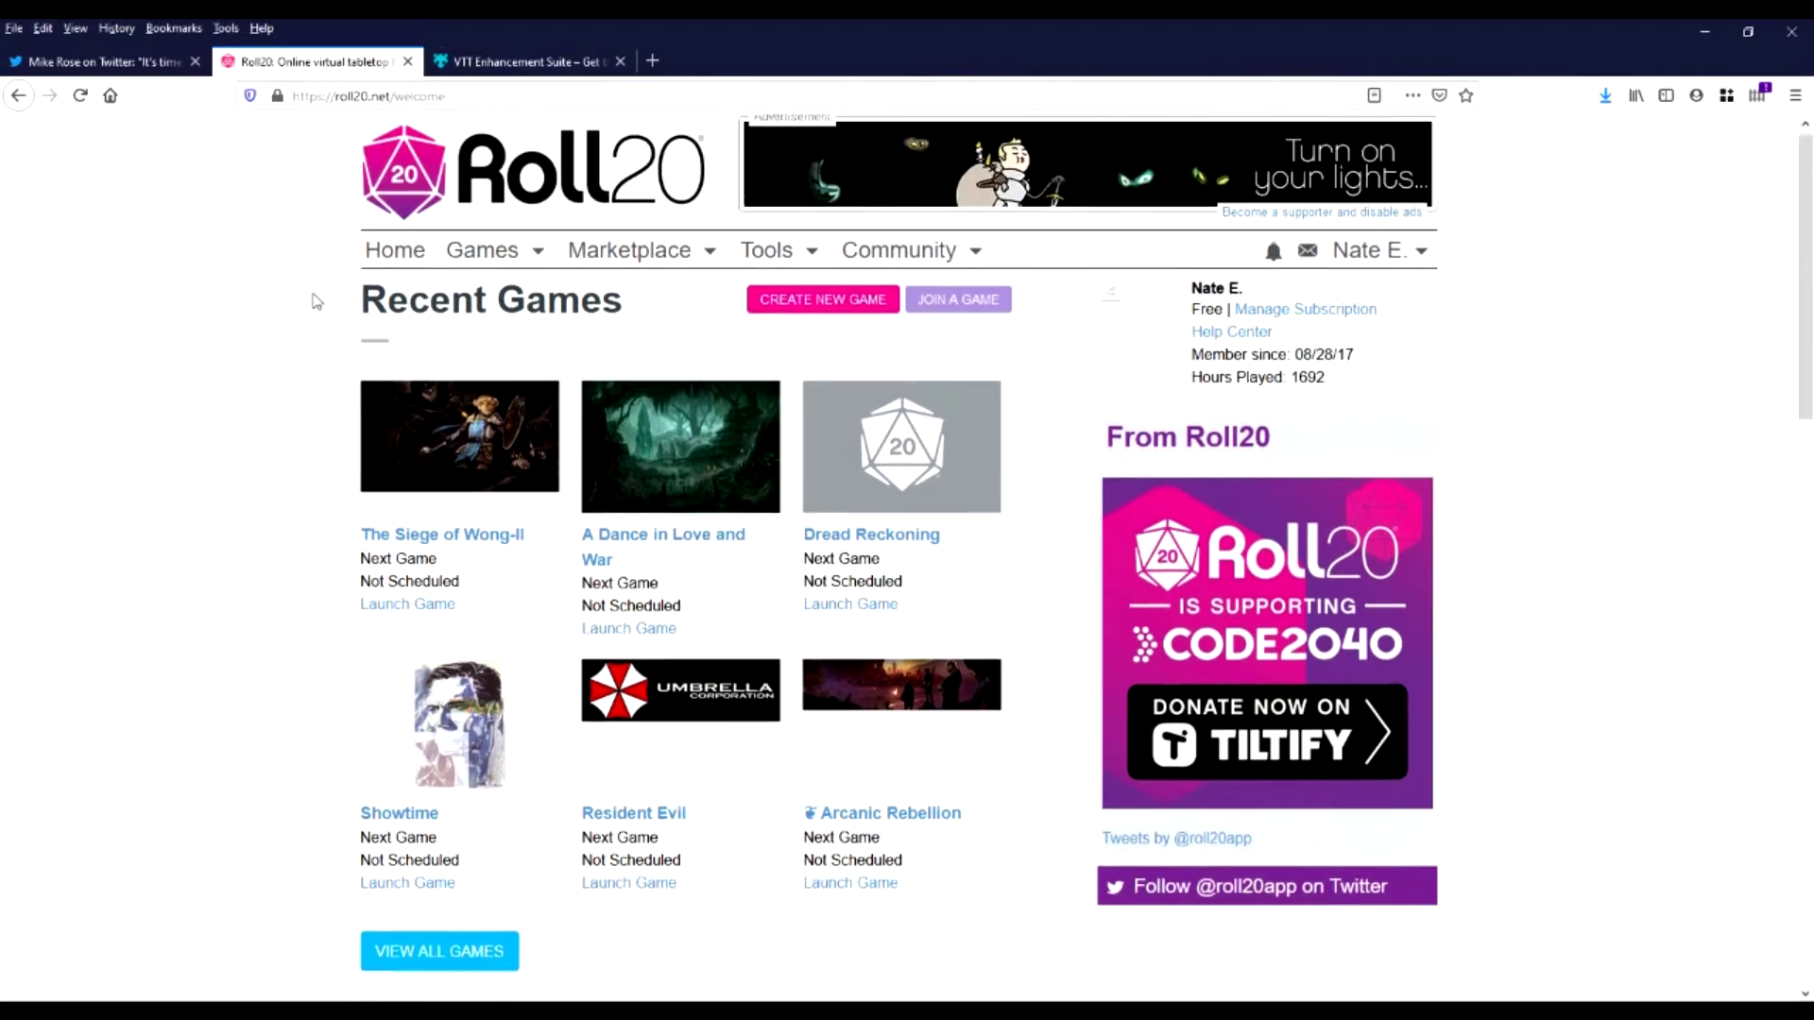
pyautogui.click(515, 61)
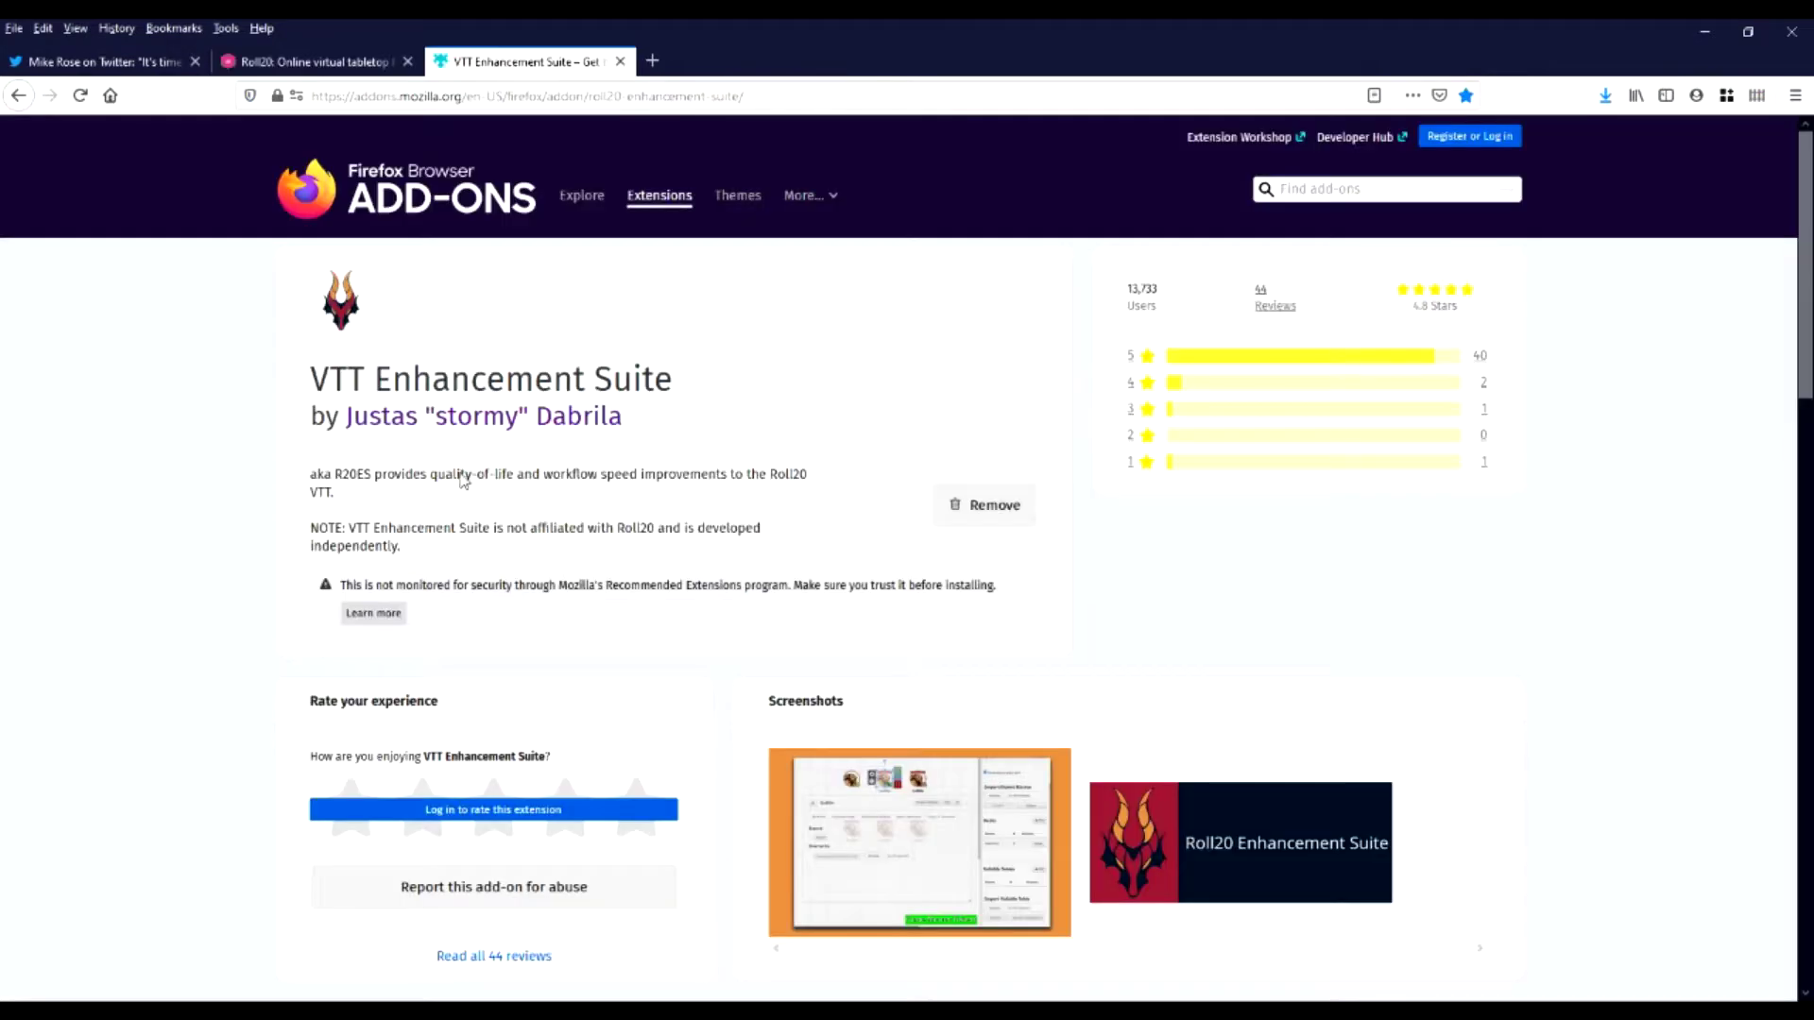
pyautogui.moveTo(318, 360); pyautogui.dragTo(868, 381)
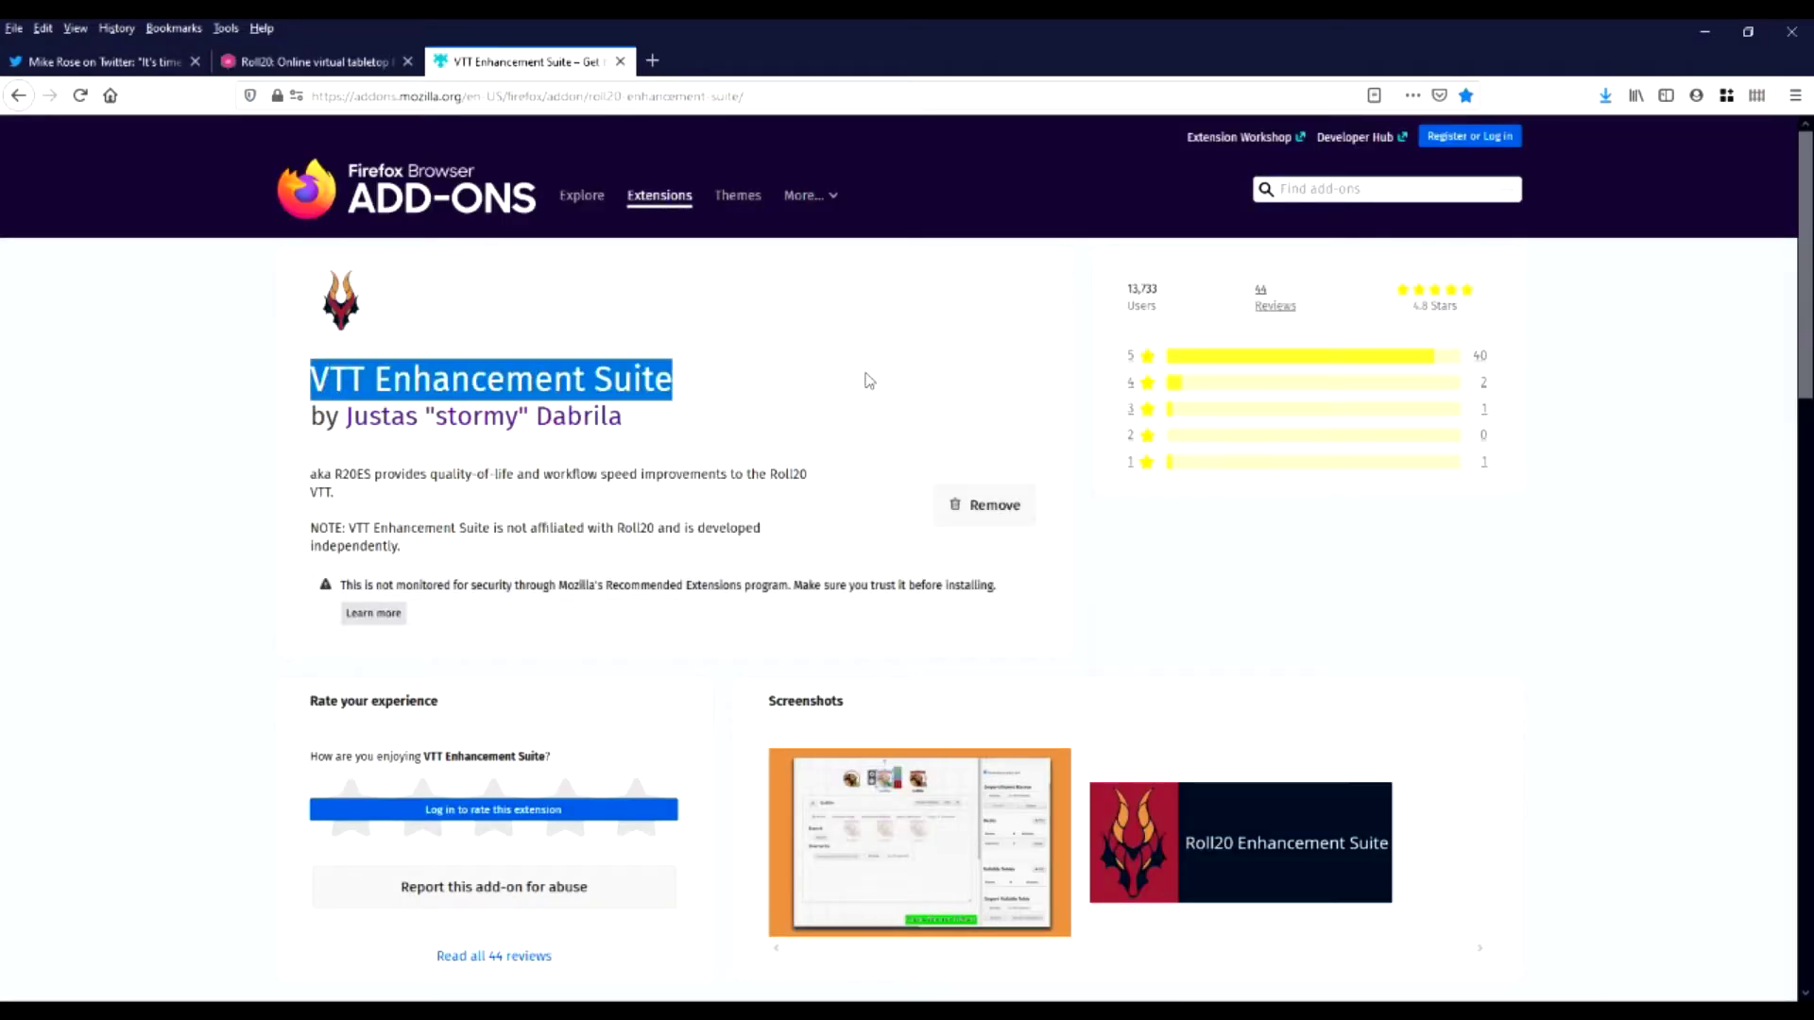
pyautogui.click(192, 469)
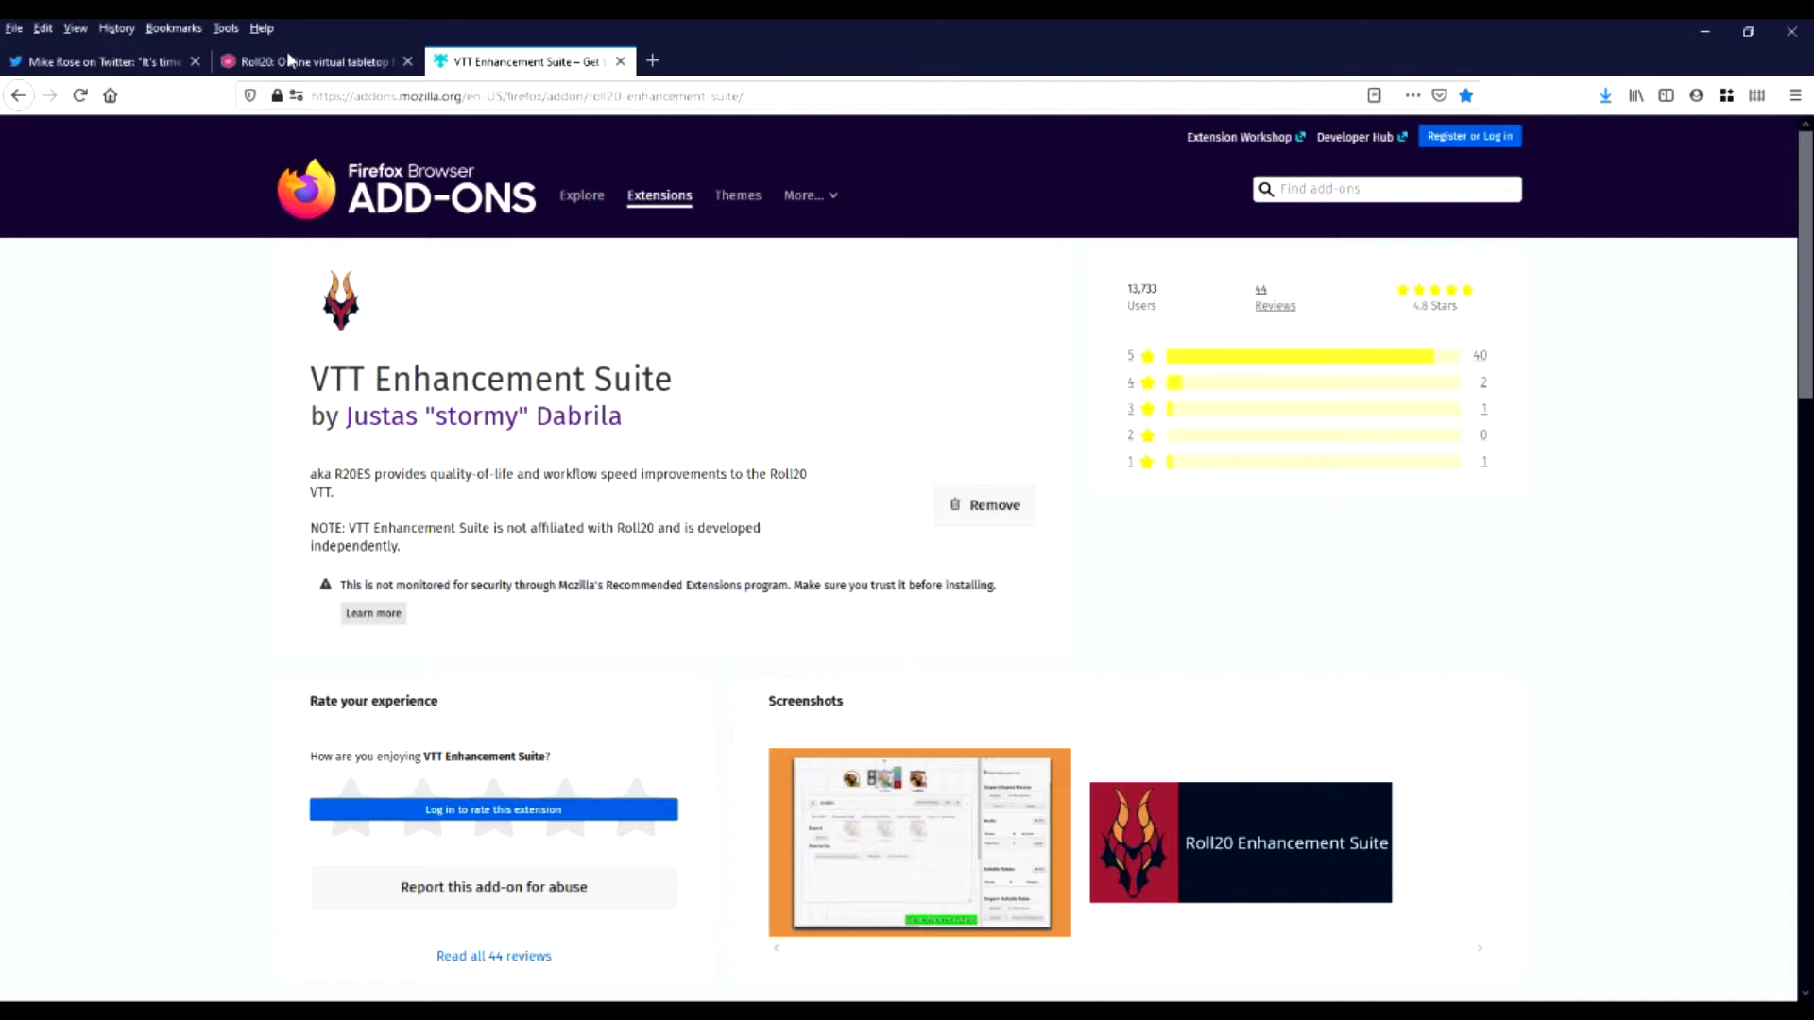
# Return to Roll20, start a new game and name it "Book Learnin'"
pyautogui.click(293, 58)
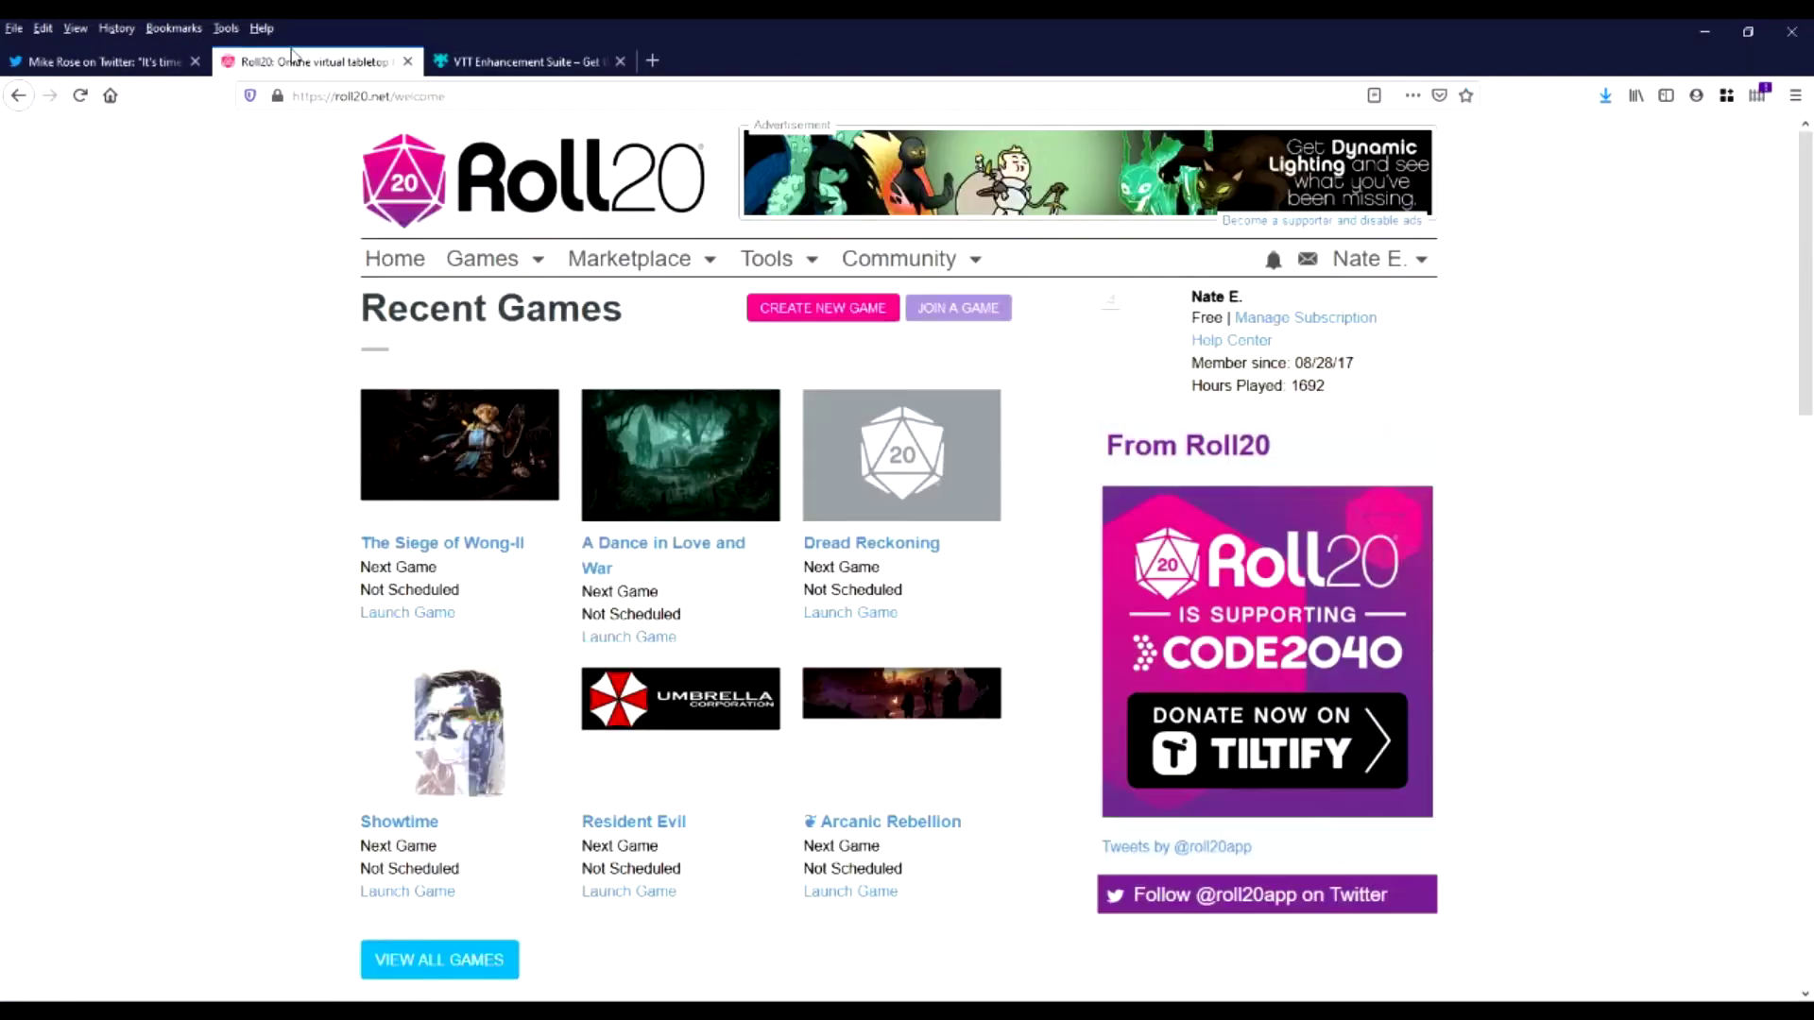
pyautogui.click(798, 311)
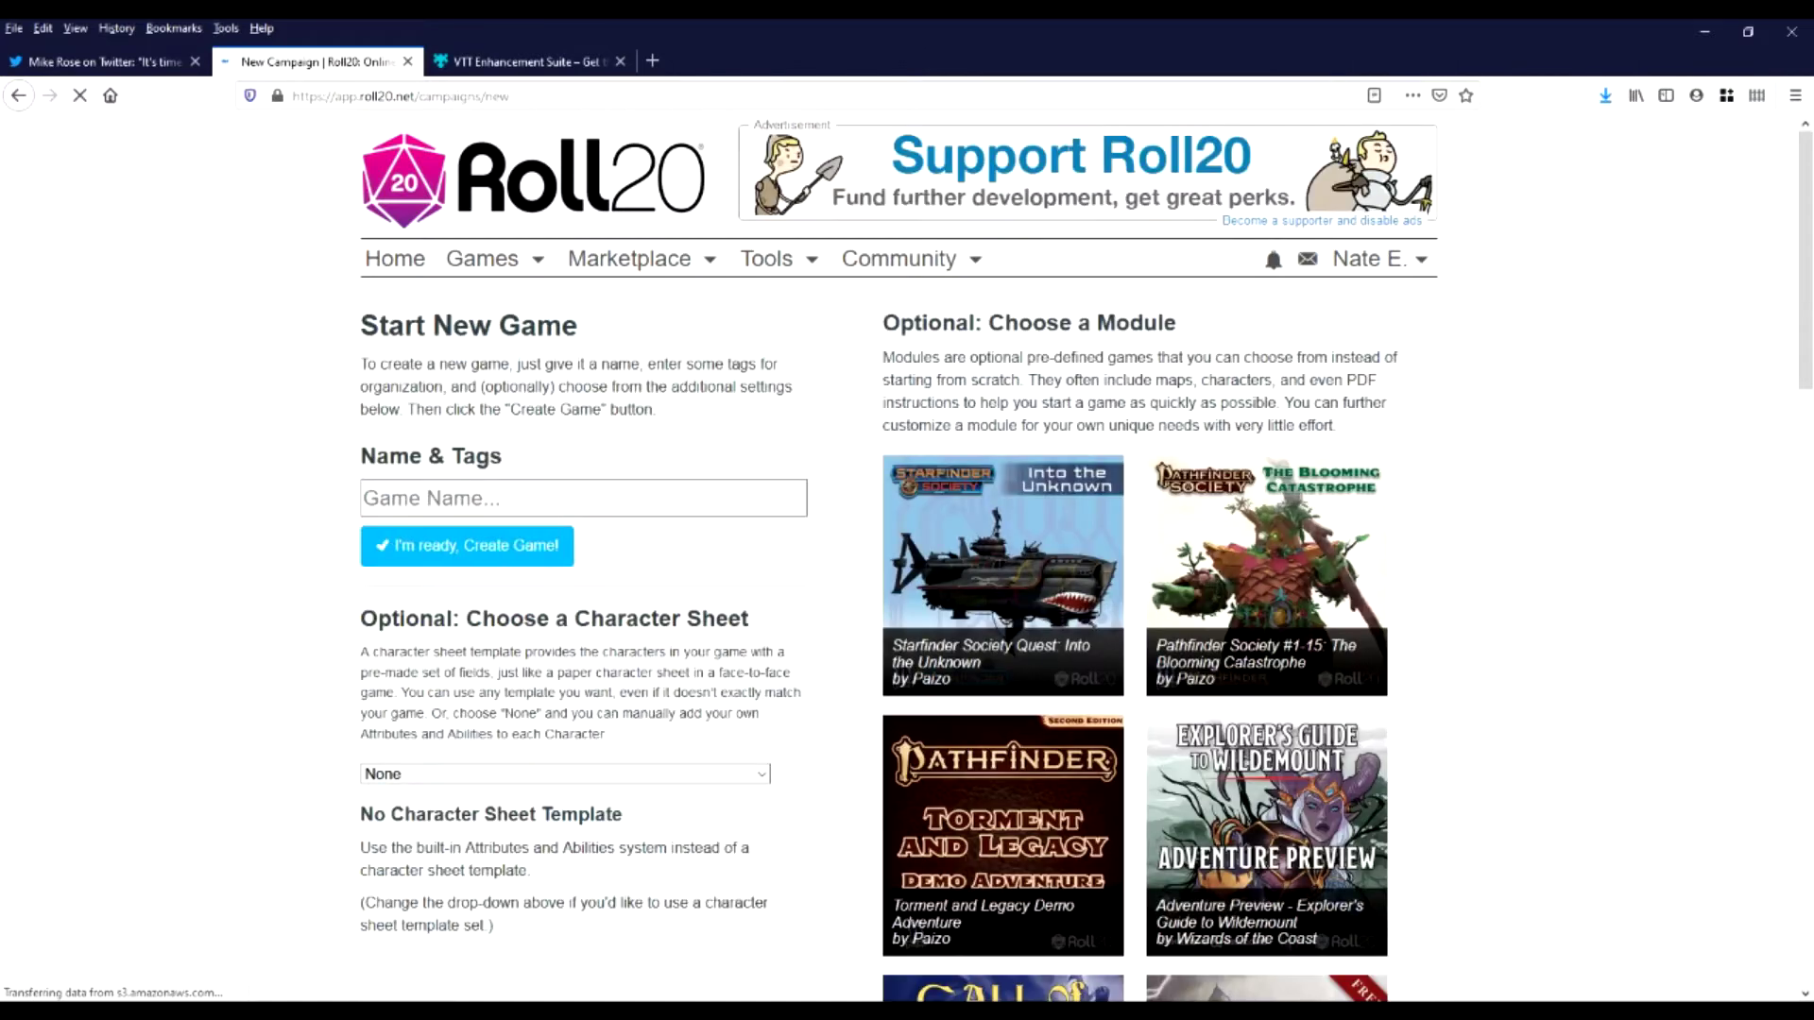
pyautogui.click(560, 497)
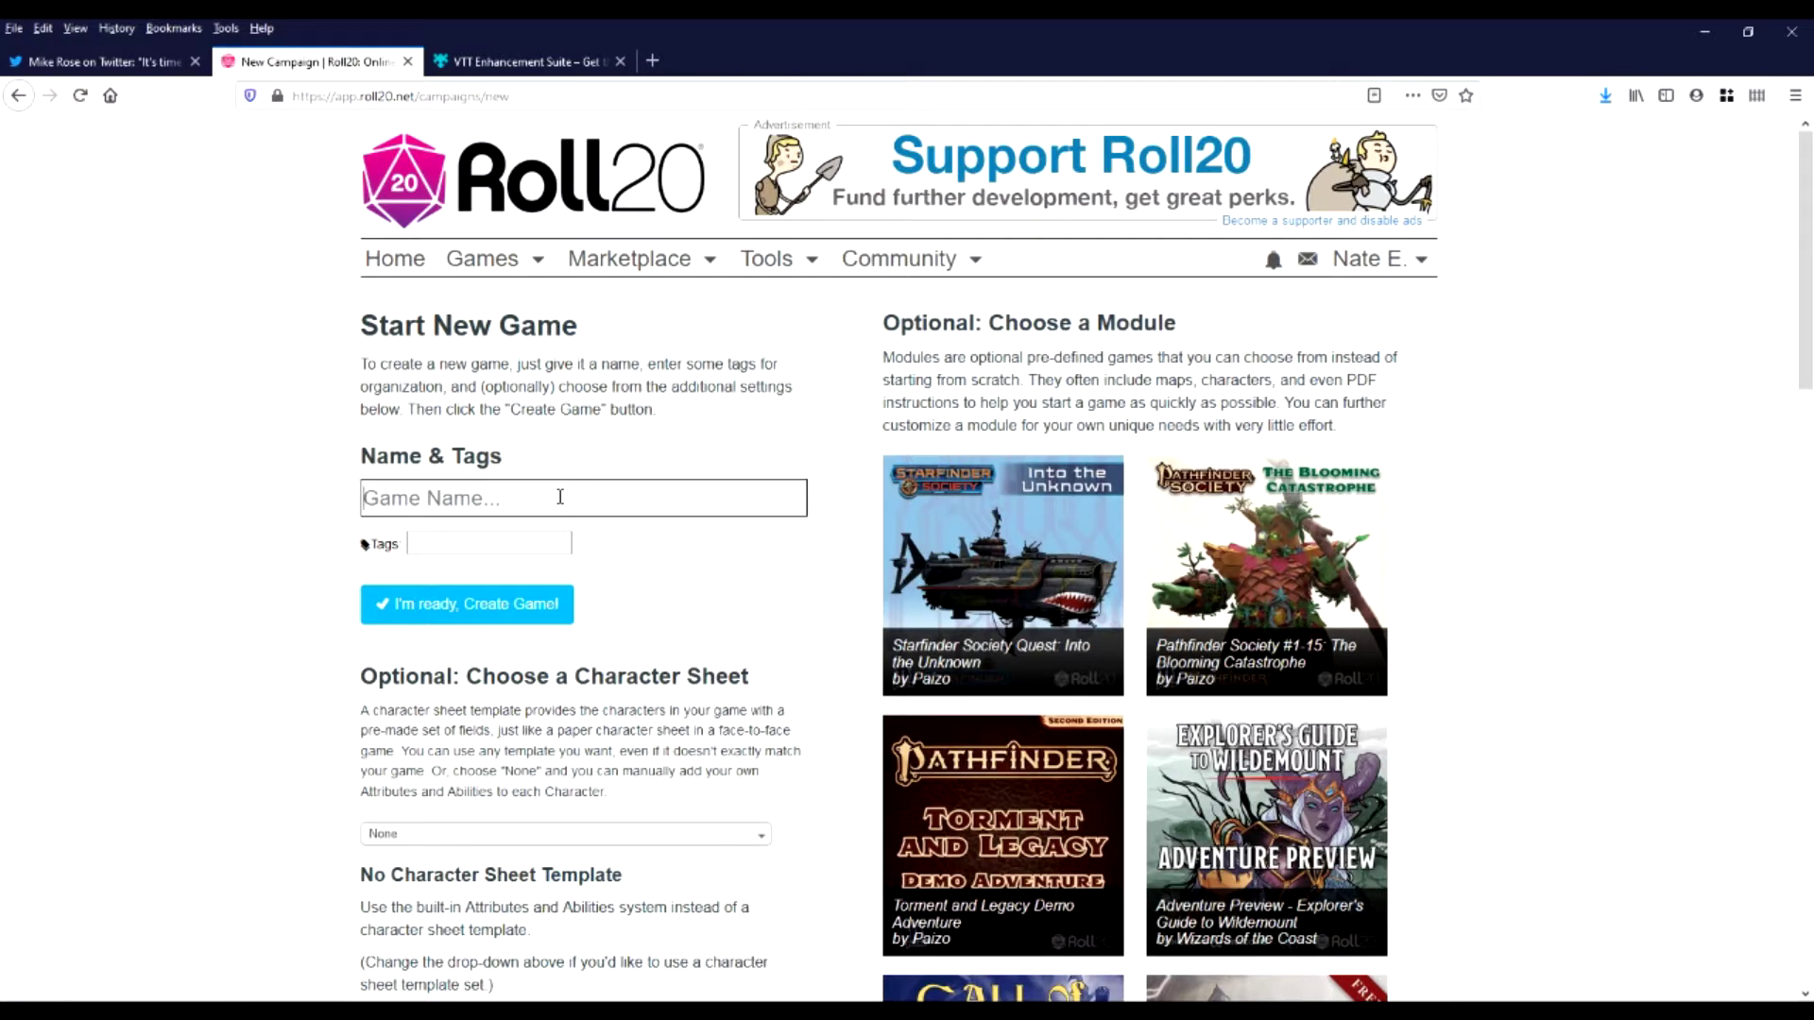
pyautogui.write("Book Learnin'")
# Choose D&D 5E by Roll20 as the new game's character sheet template and look over its preview
pyautogui.scroll(-5, 560, 497)
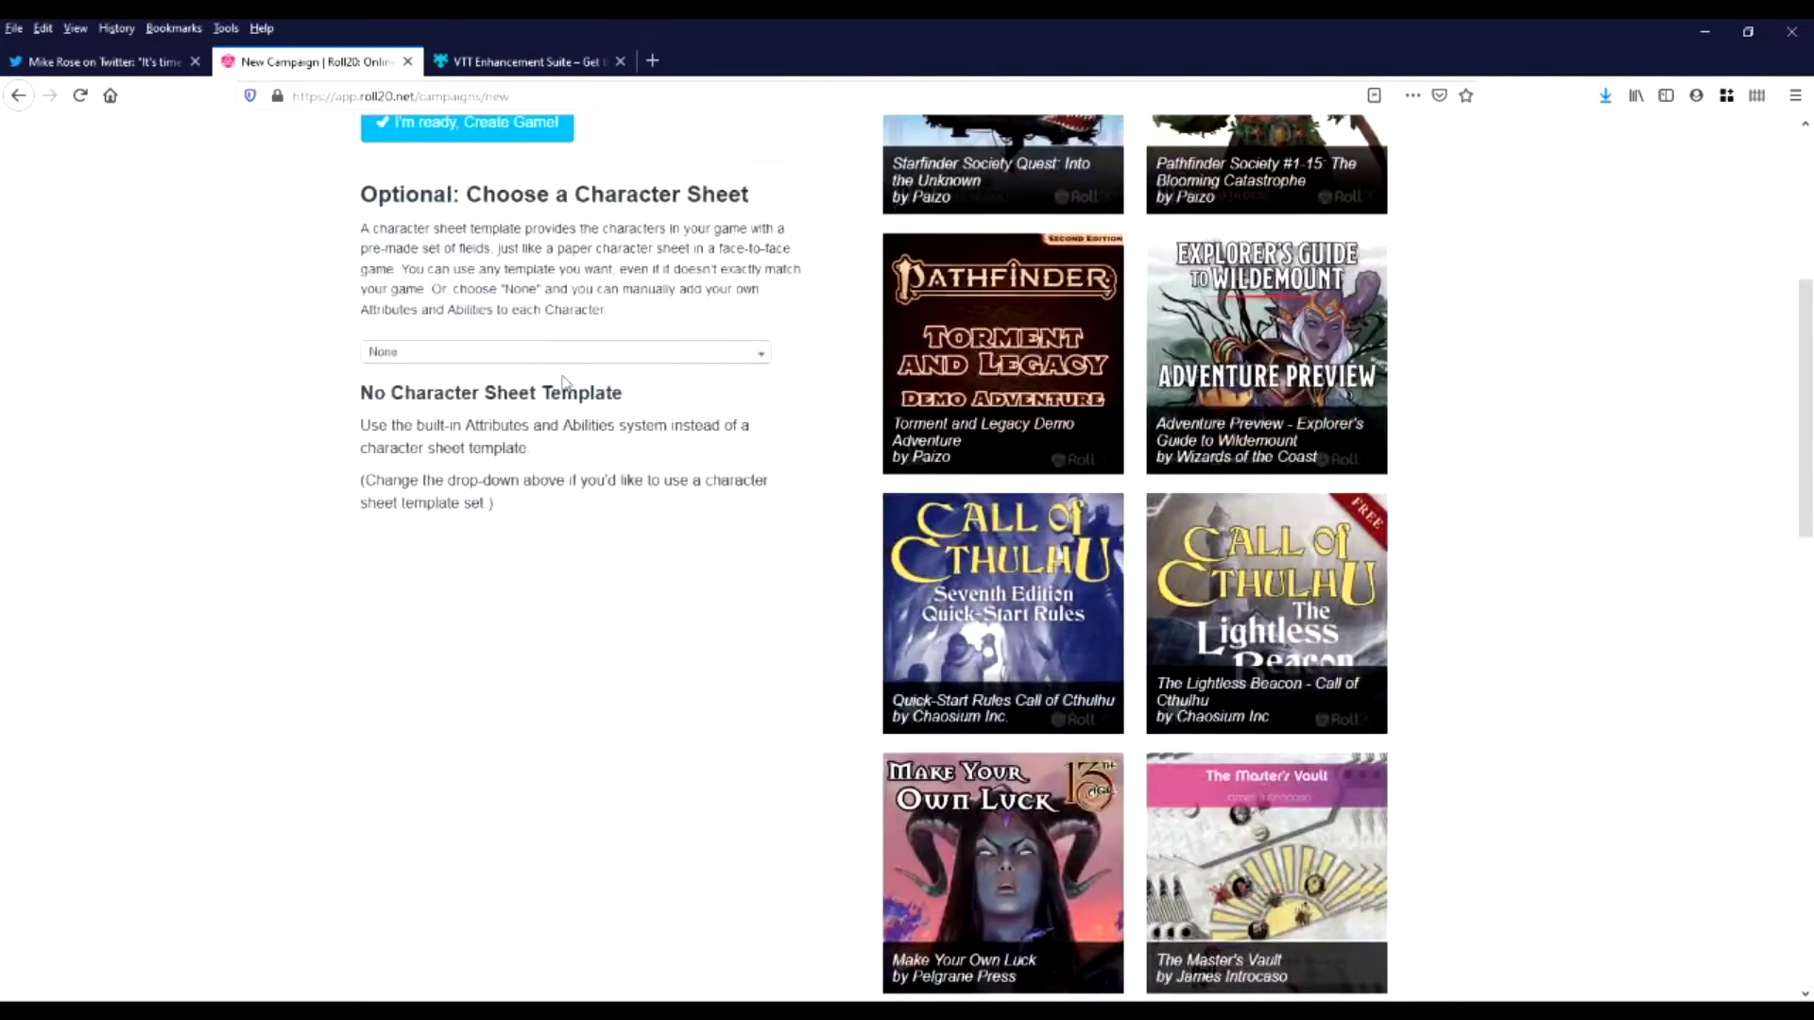
pyautogui.click(555, 353)
pyautogui.scroll(-2, 531, 510)
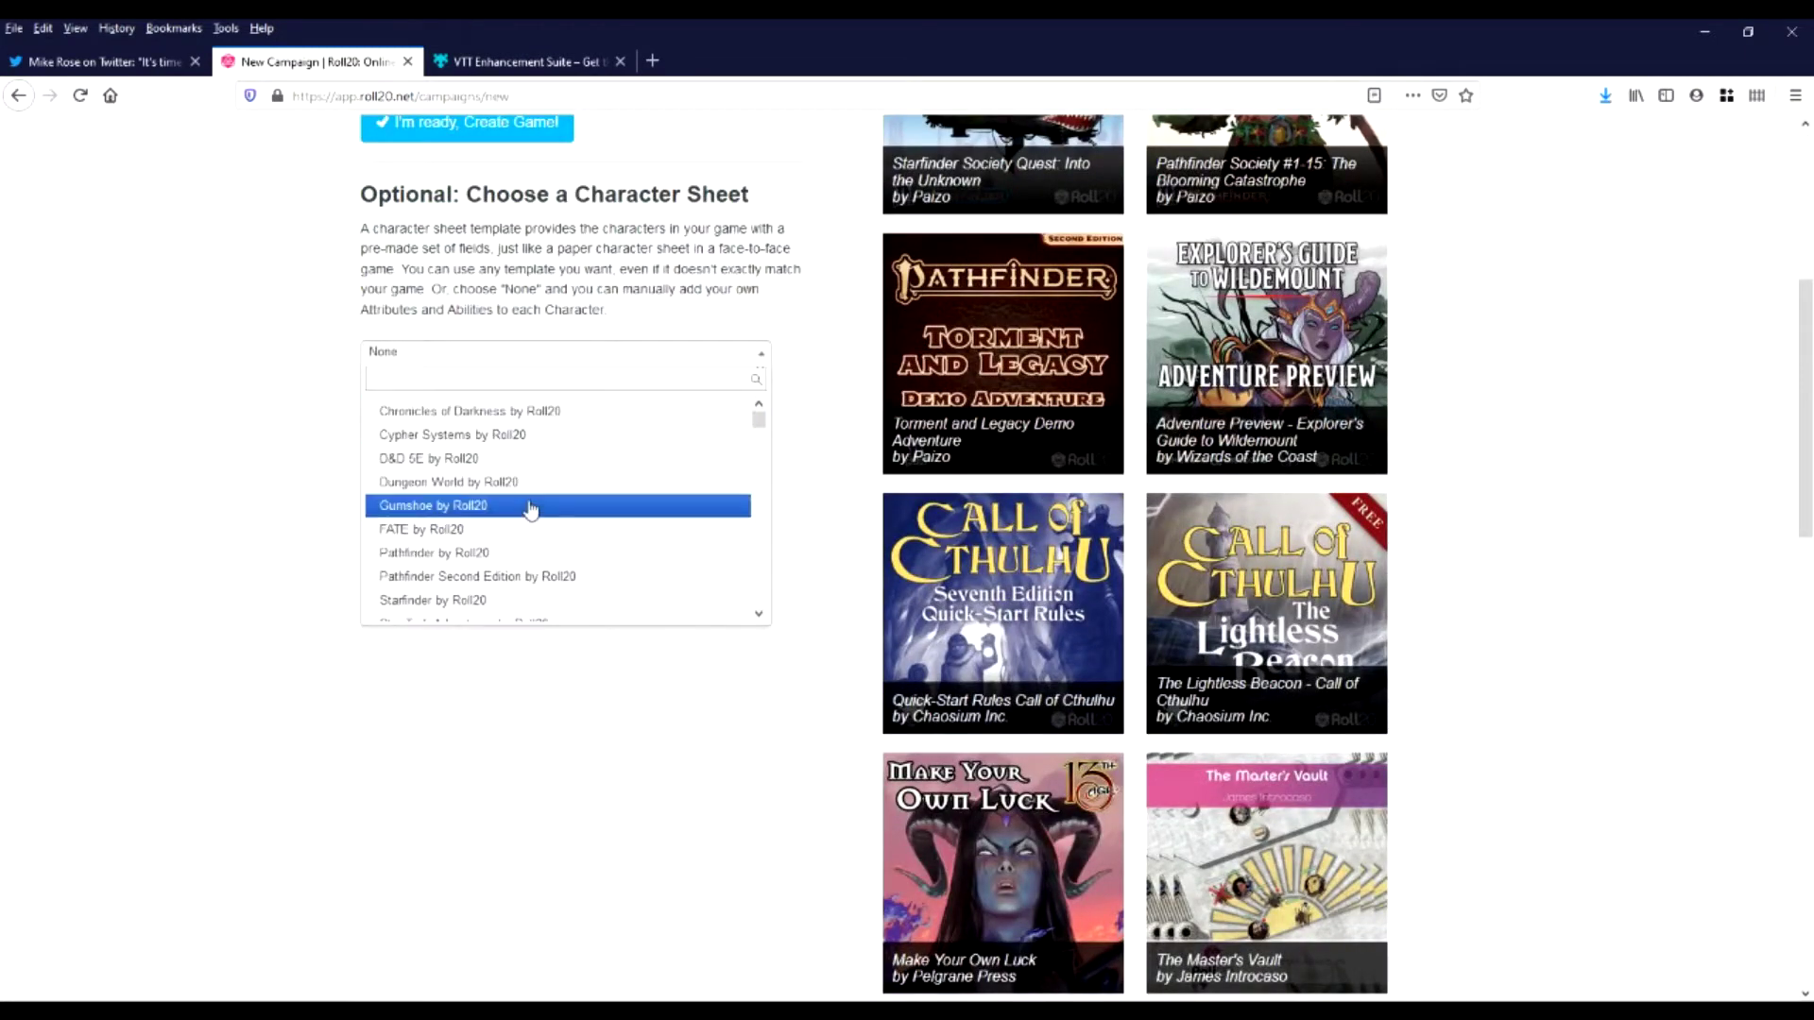
pyautogui.click(430, 477)
pyautogui.scroll(1, 93, 534)
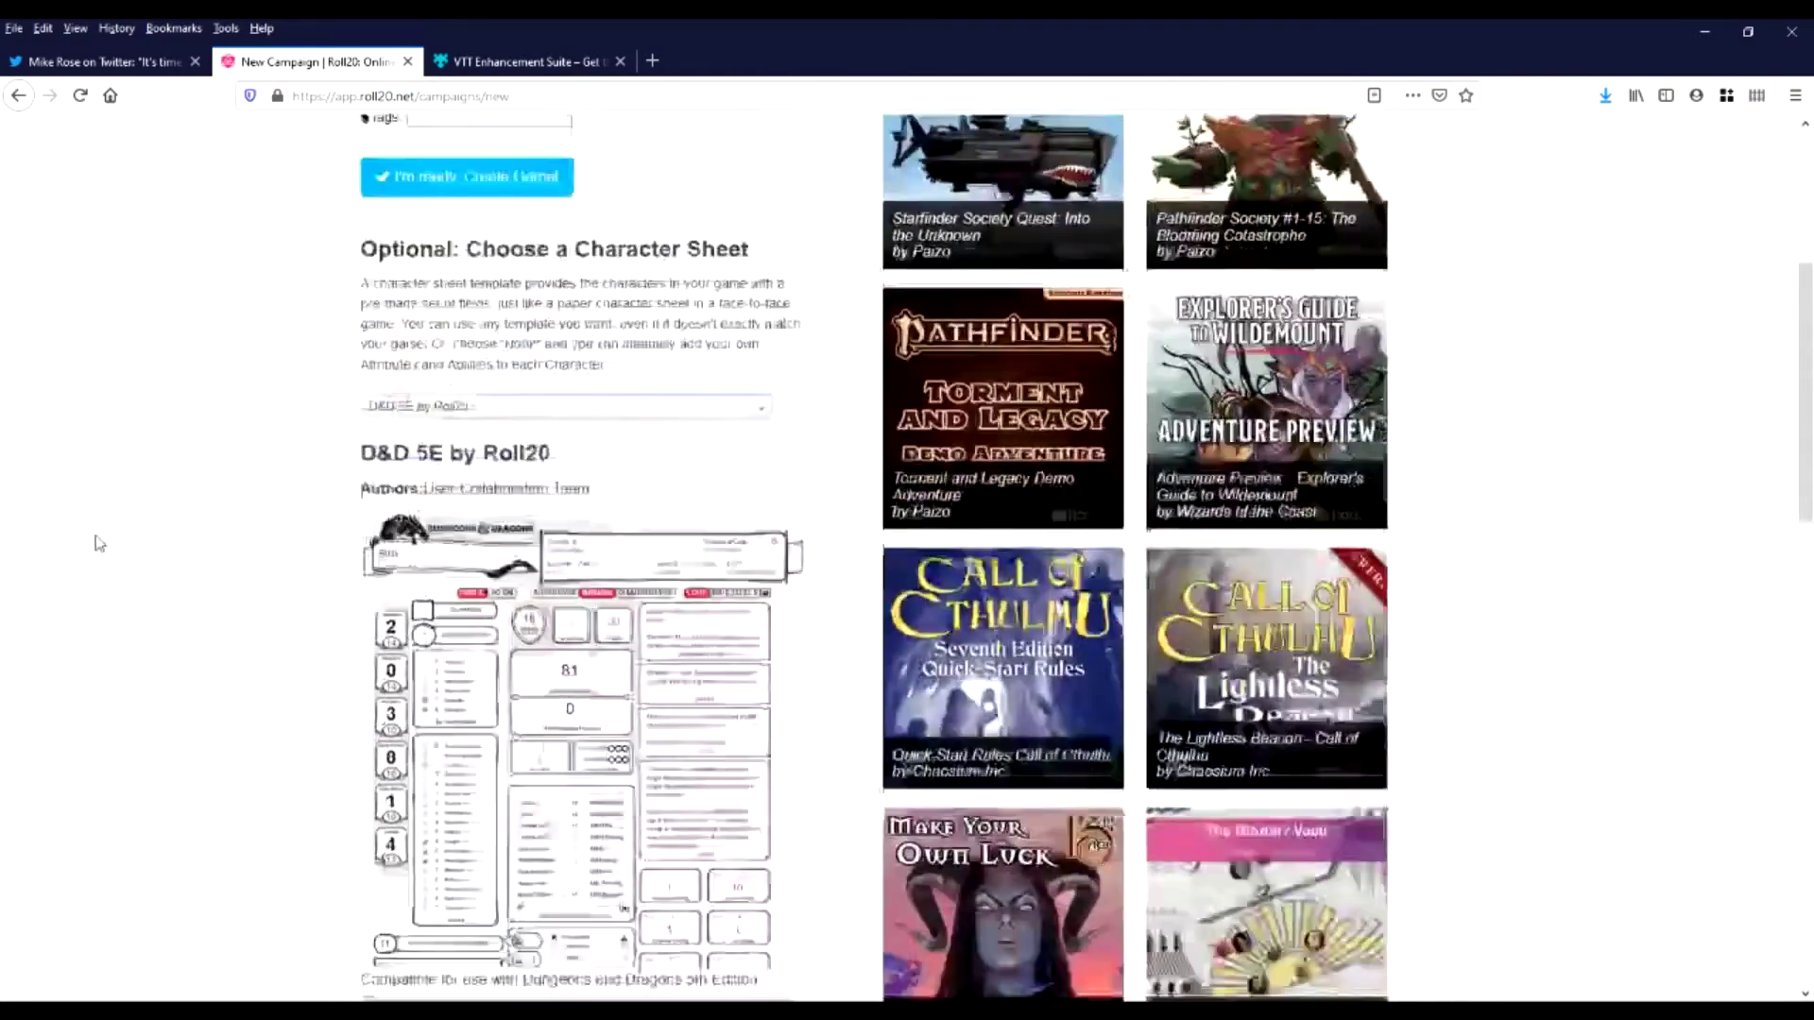
pyautogui.scroll(-6, 123, 531)
pyautogui.scroll(-5, 123, 530)
pyautogui.scroll(12, 122, 526)
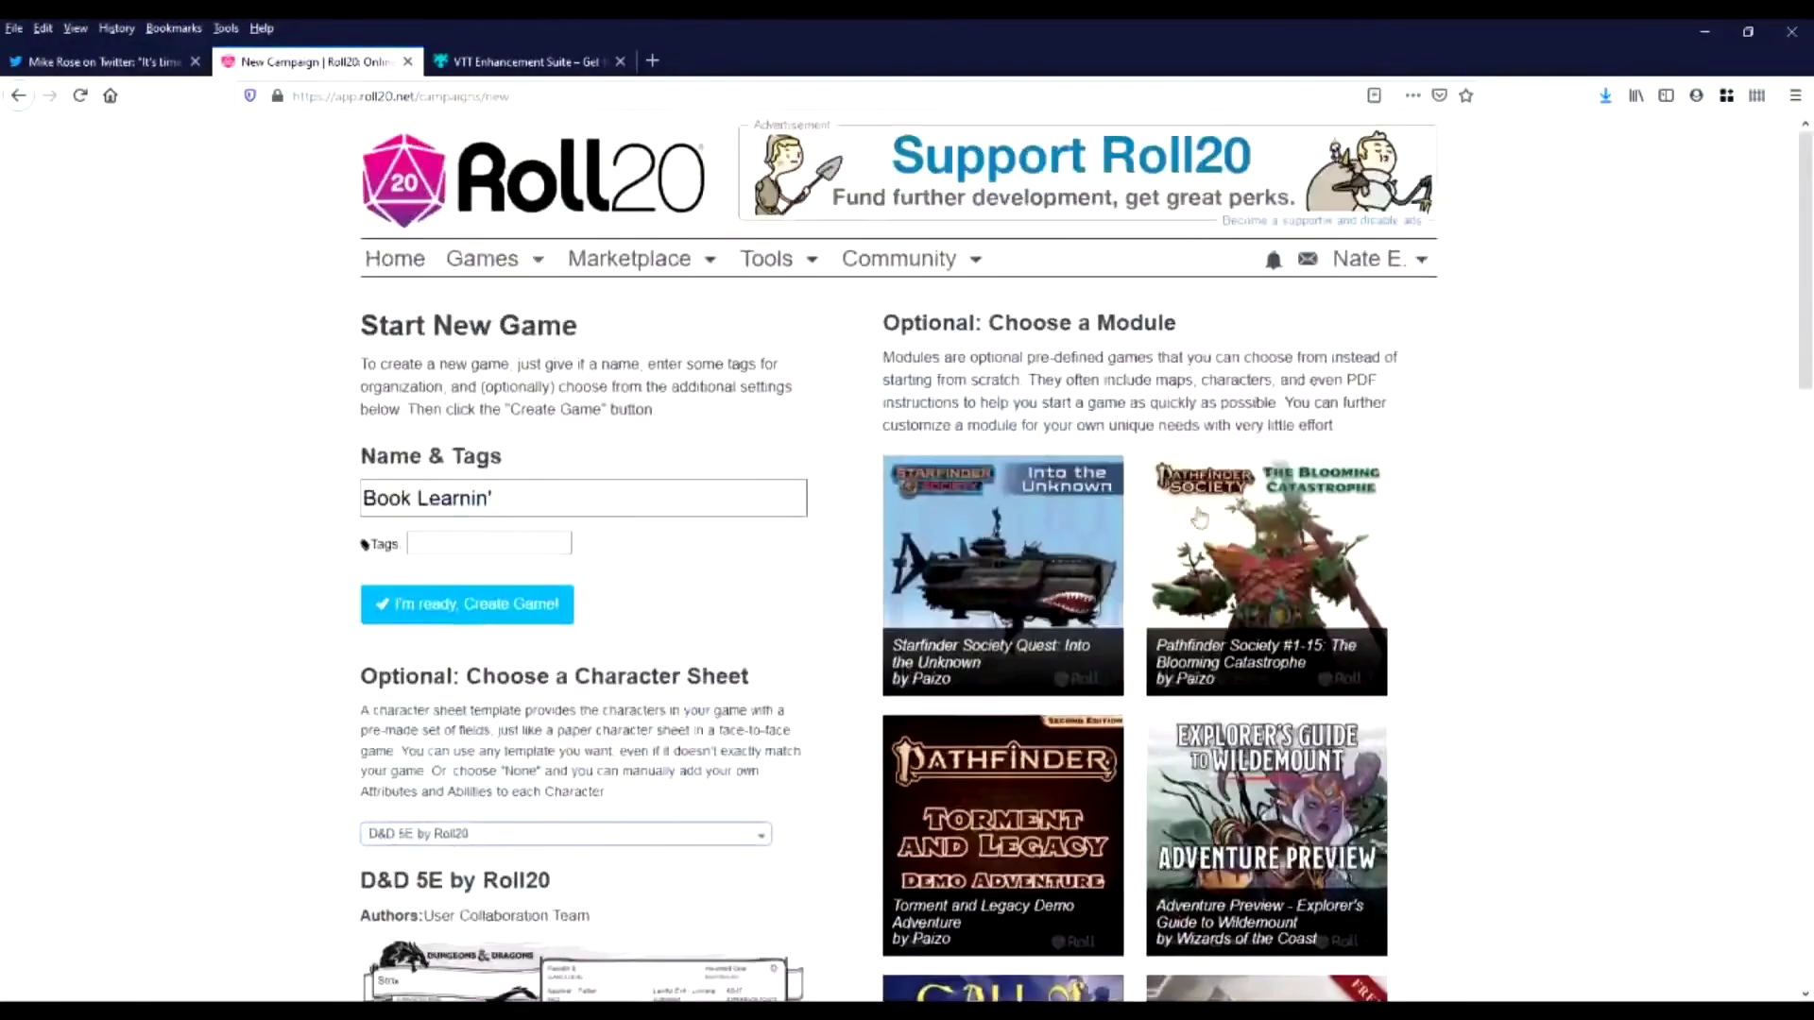
# Choose The Master's Vault as the game's module and create the game
pyautogui.scroll(-4, 1595, 559)
pyautogui.scroll(-10, 1587, 556)
pyautogui.scroll(6, 1587, 558)
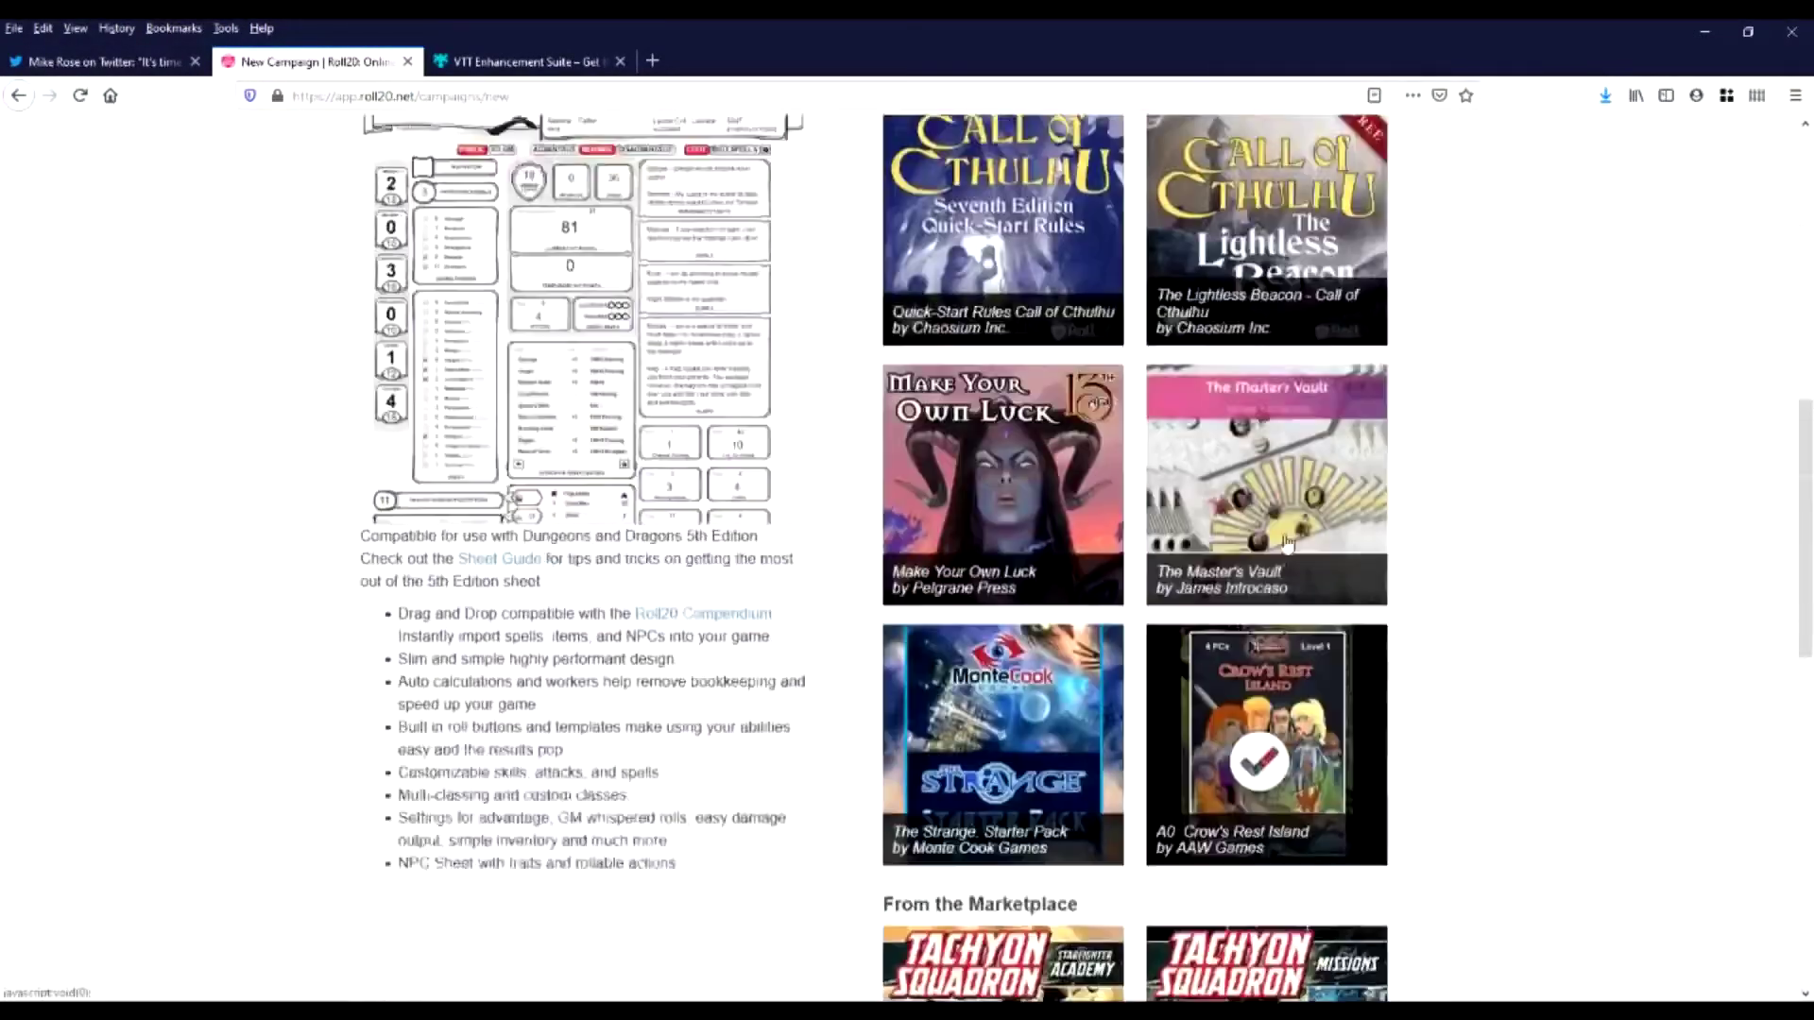
pyautogui.click(1263, 564)
pyautogui.scroll(8, 235, 567)
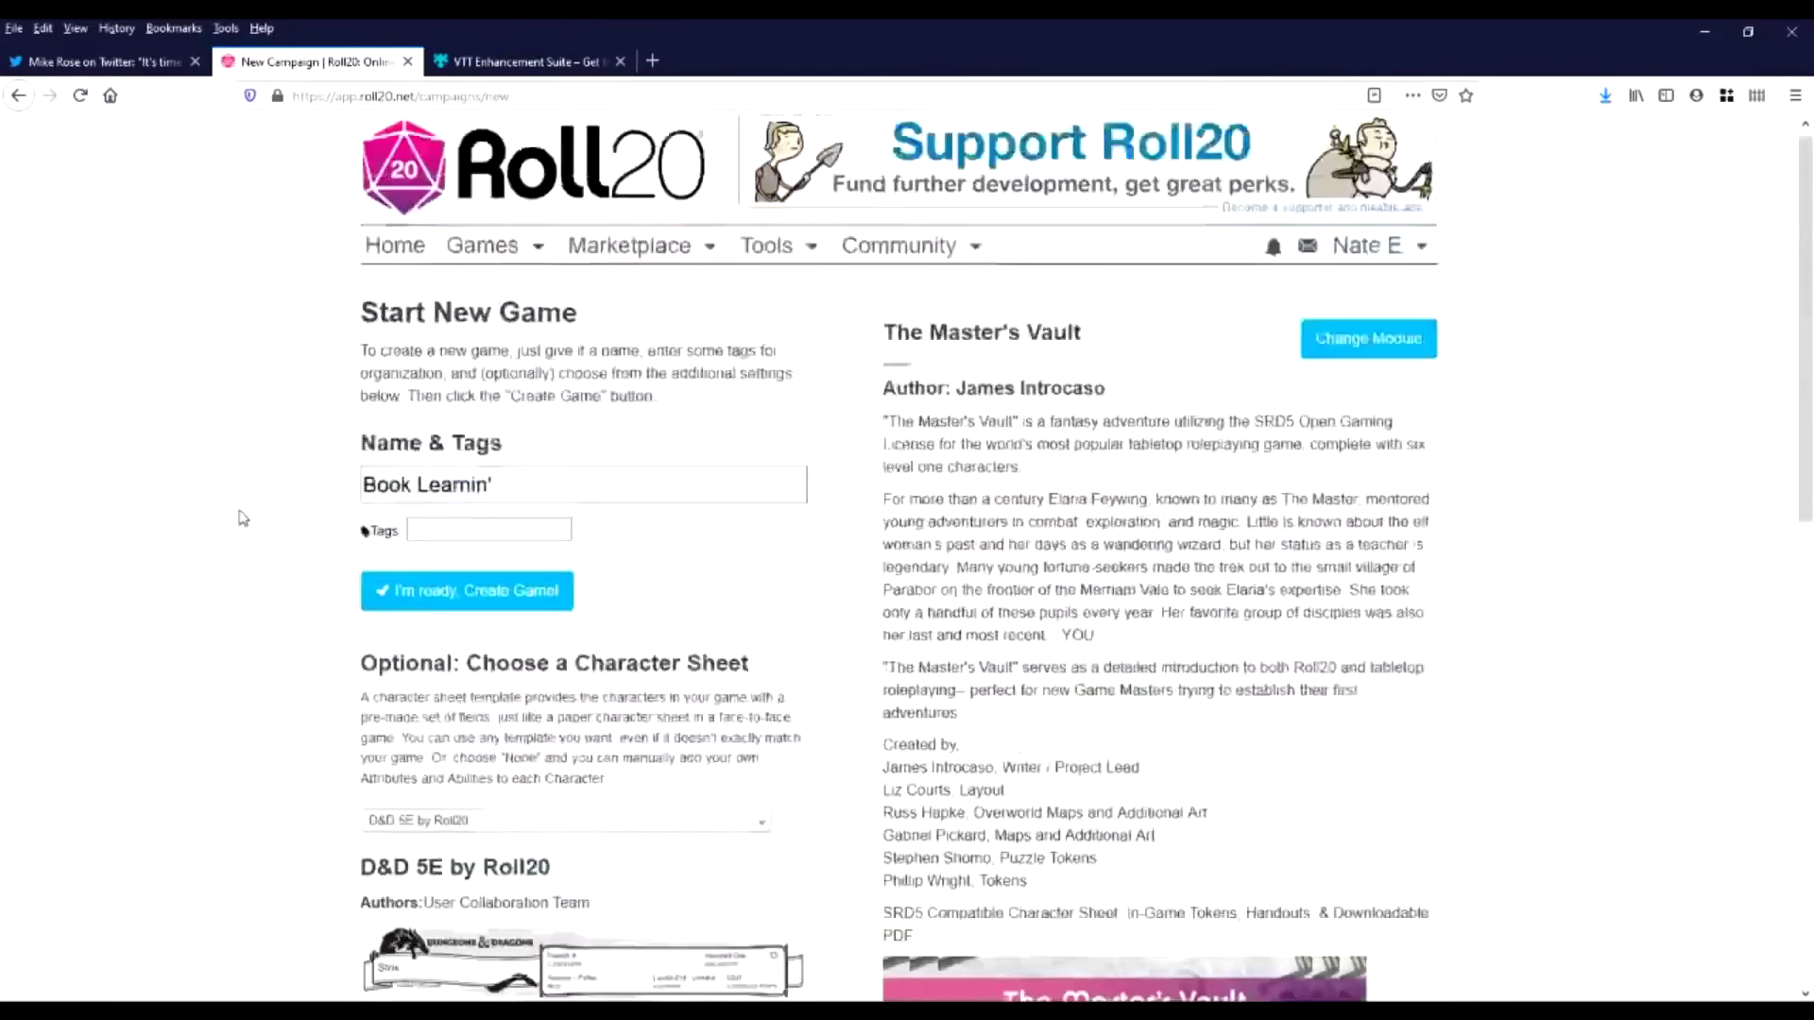
pyautogui.scroll(-4, 265, 504)
pyautogui.scroll(3, 265, 504)
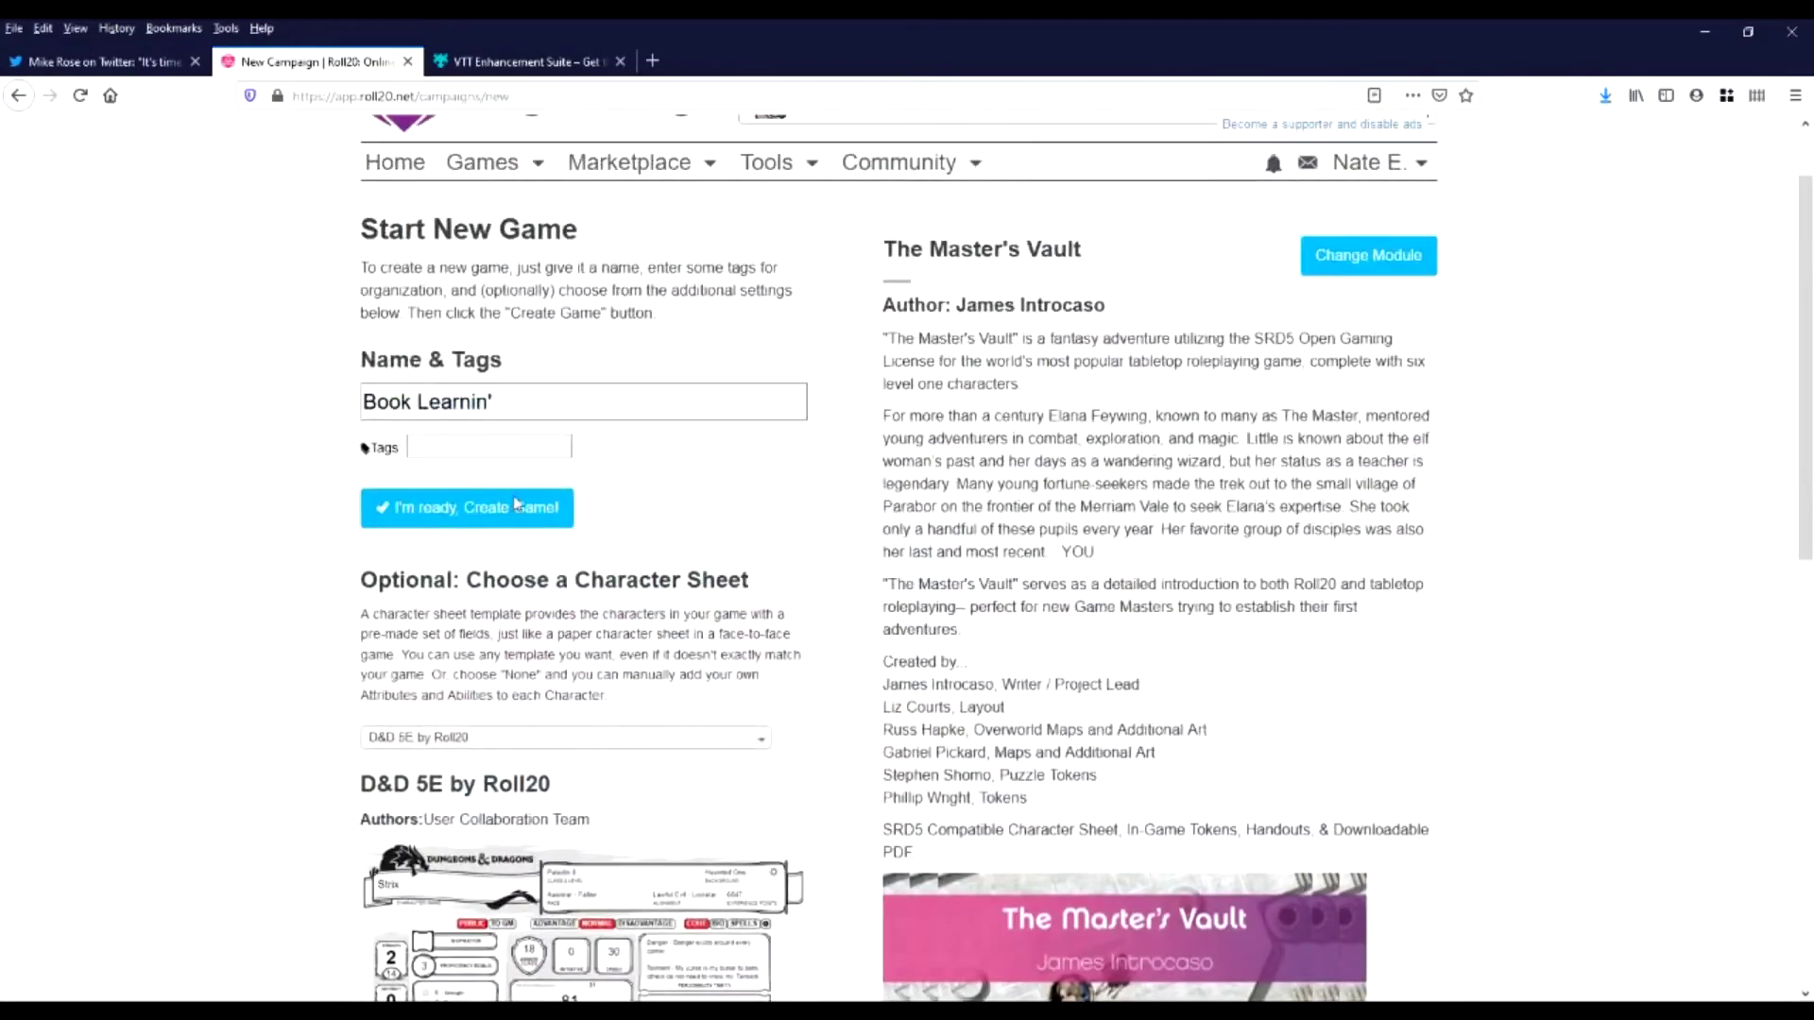
pyautogui.click(525, 510)
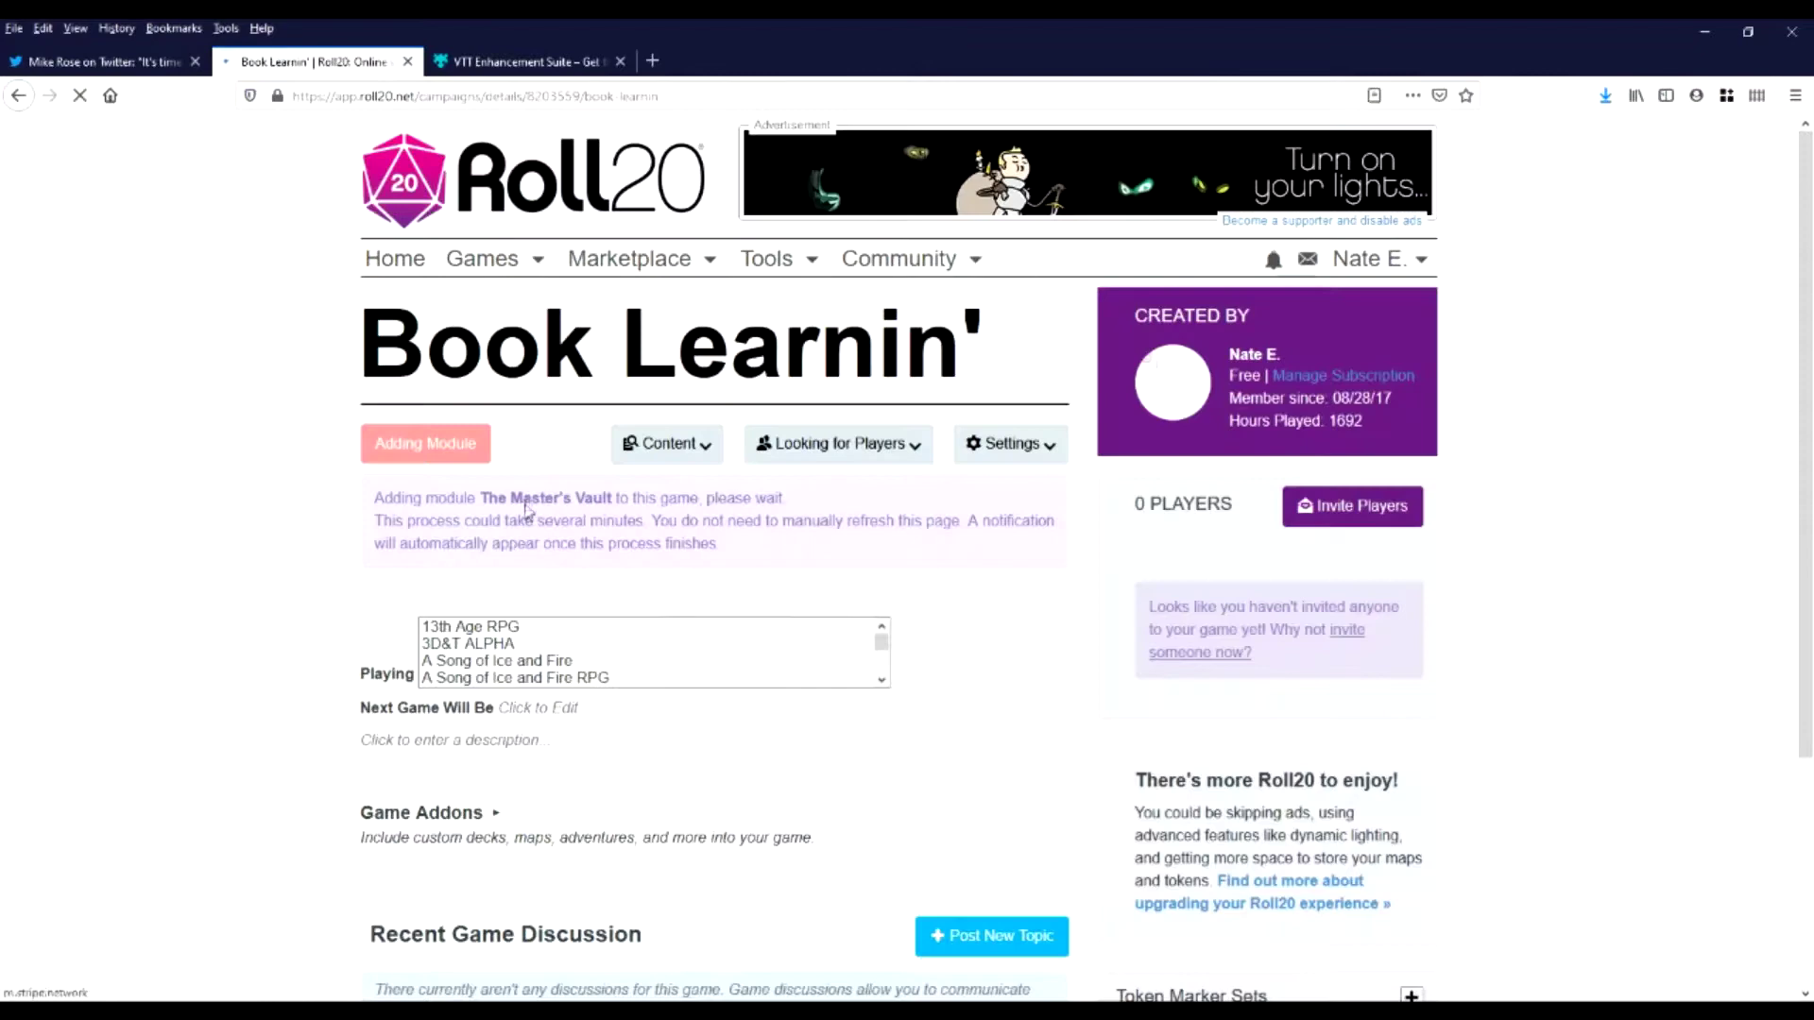
# Open the game settings page of the Book Learnin' game
pyautogui.scroll(-3, 505, 487)
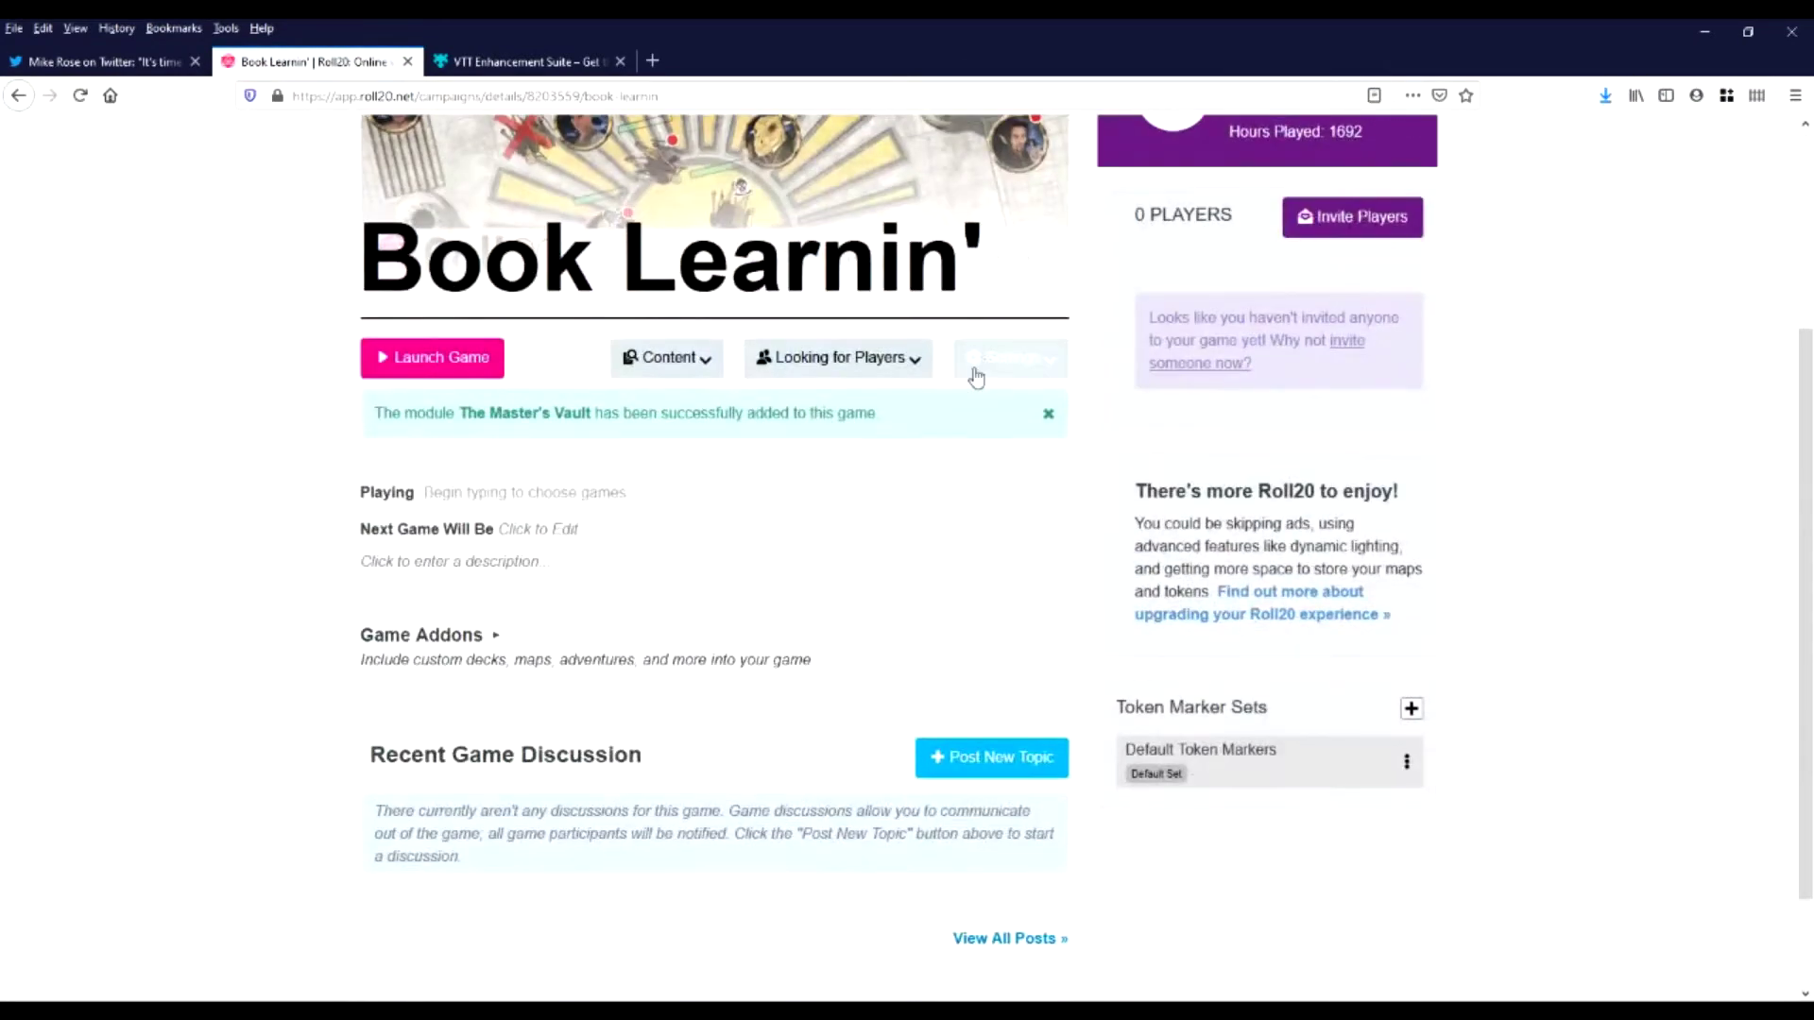
pyautogui.click(1011, 357)
pyautogui.click(942, 405)
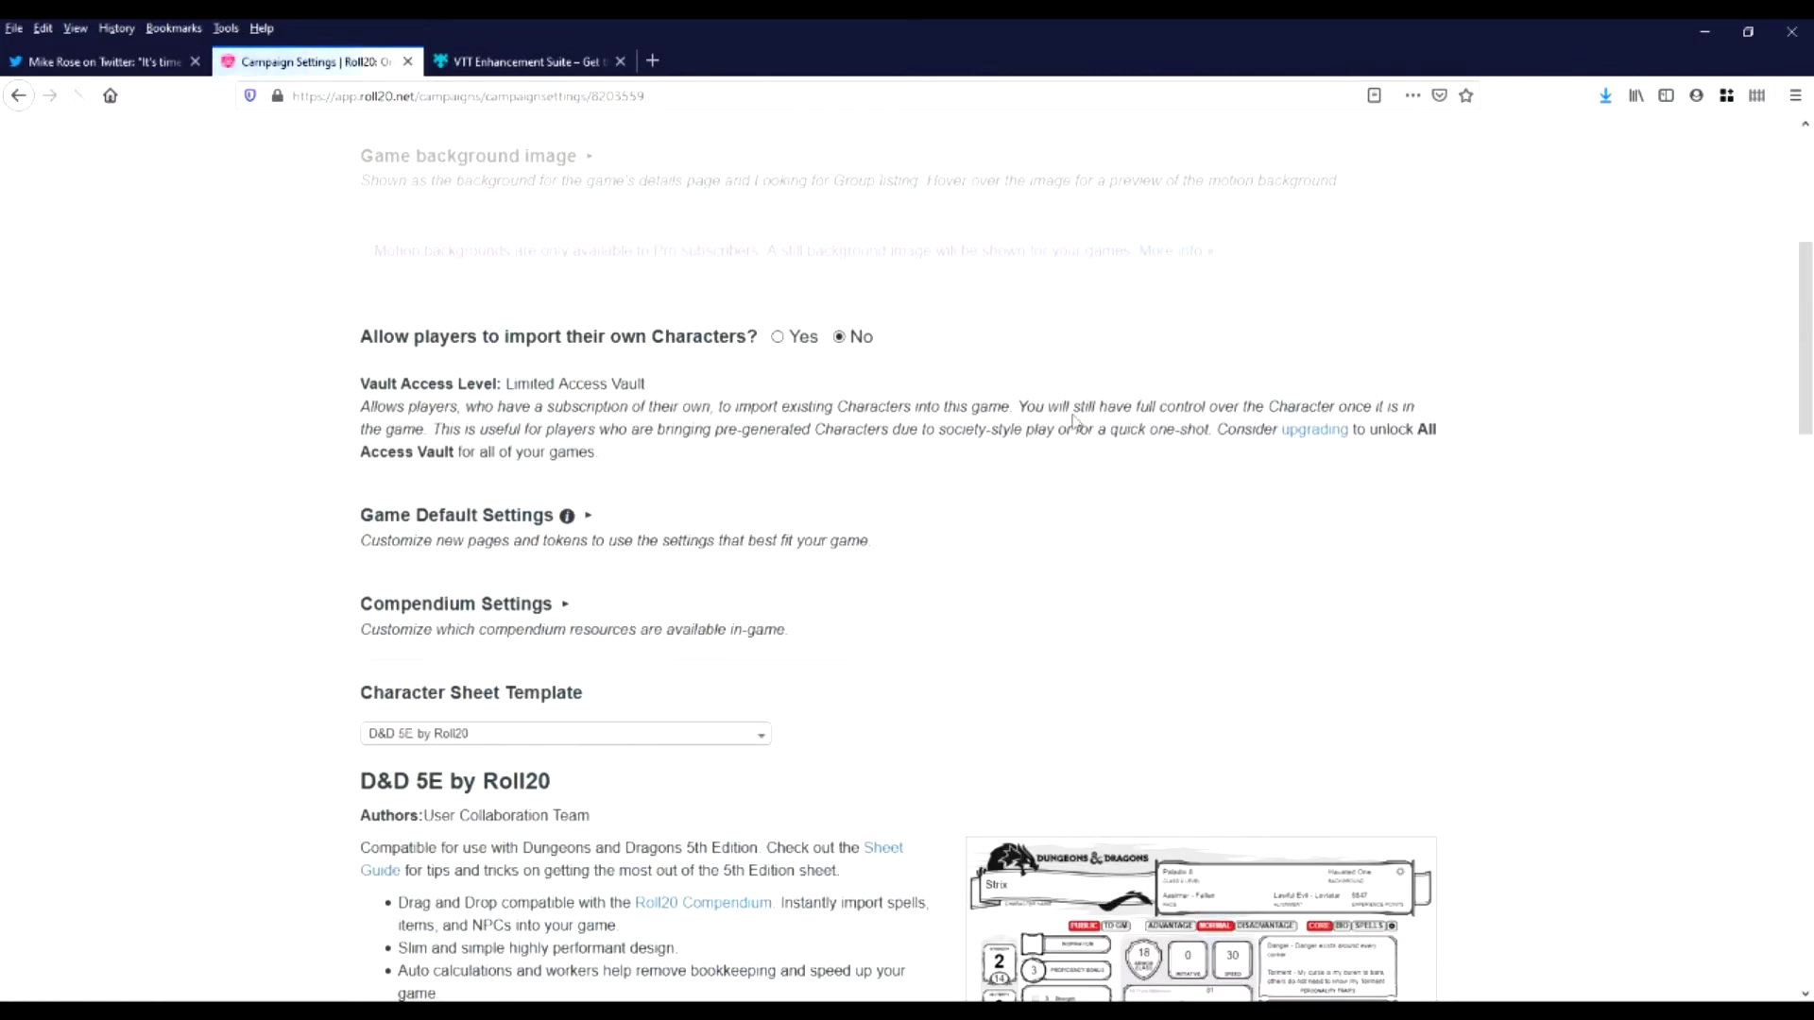
# Examine the Game Default Settings for new pages and tokens
pyautogui.scroll(-2, 25, 512)
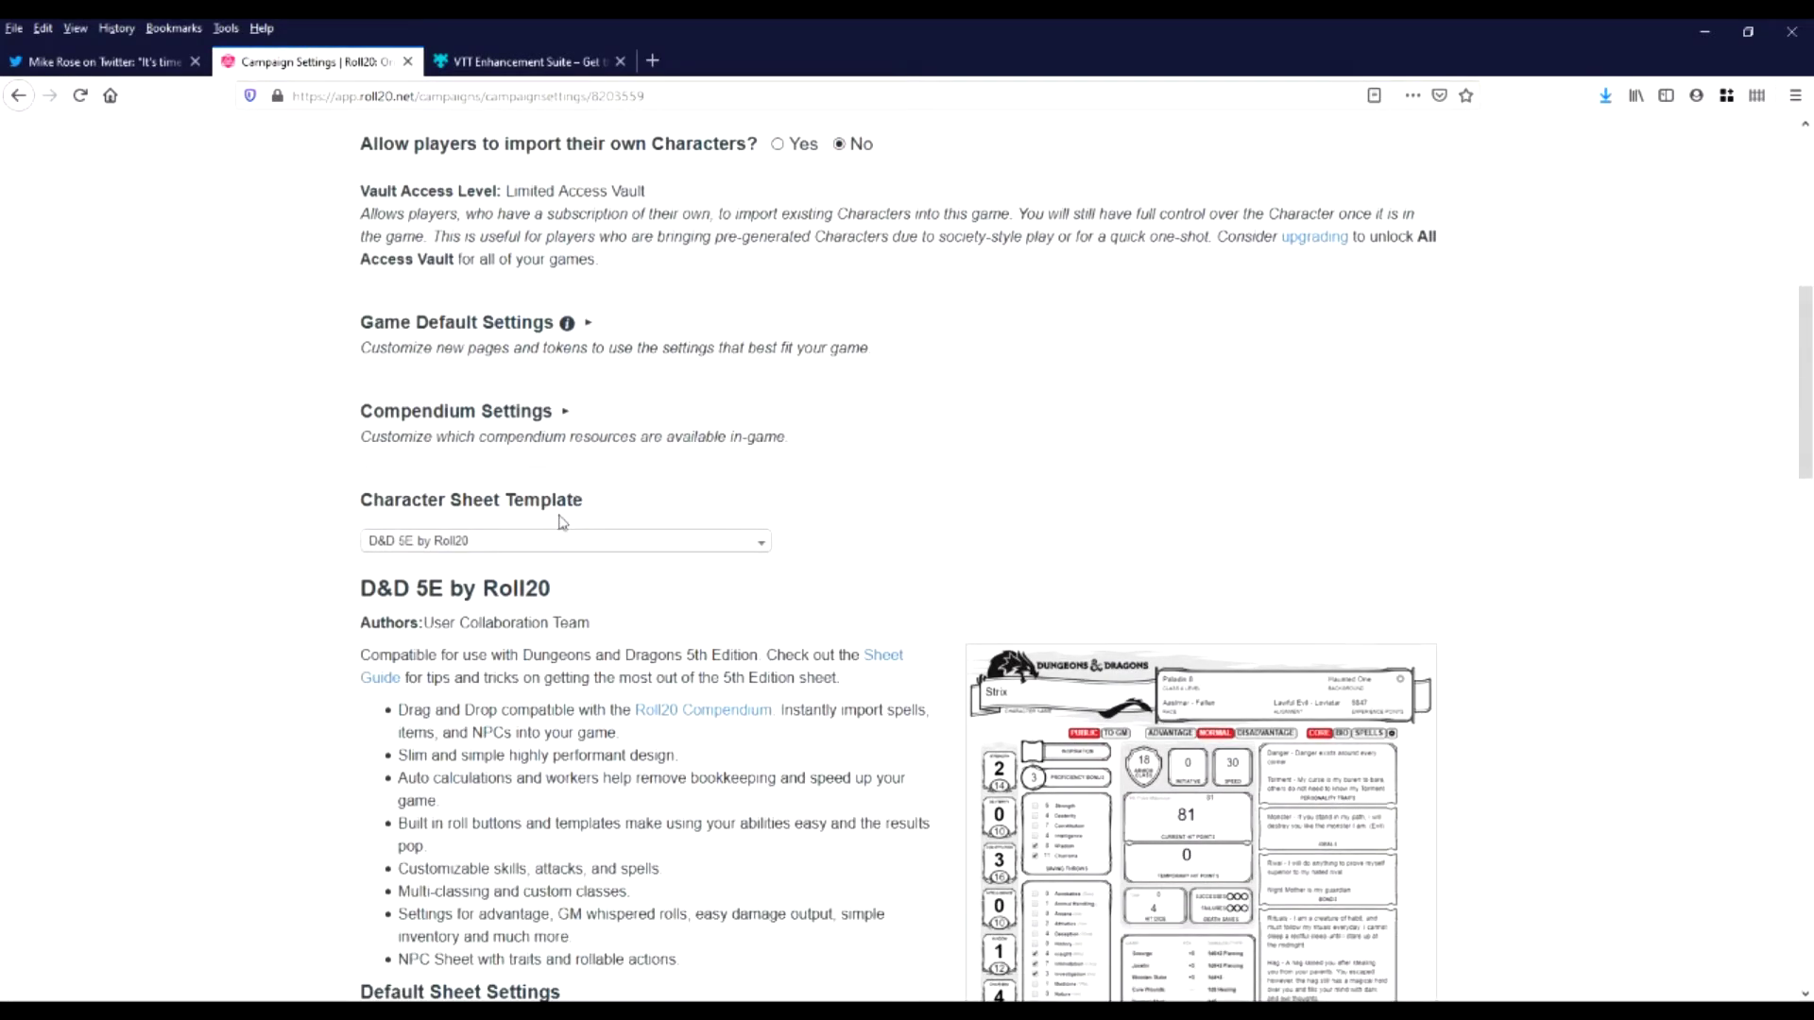
pyautogui.click(523, 345)
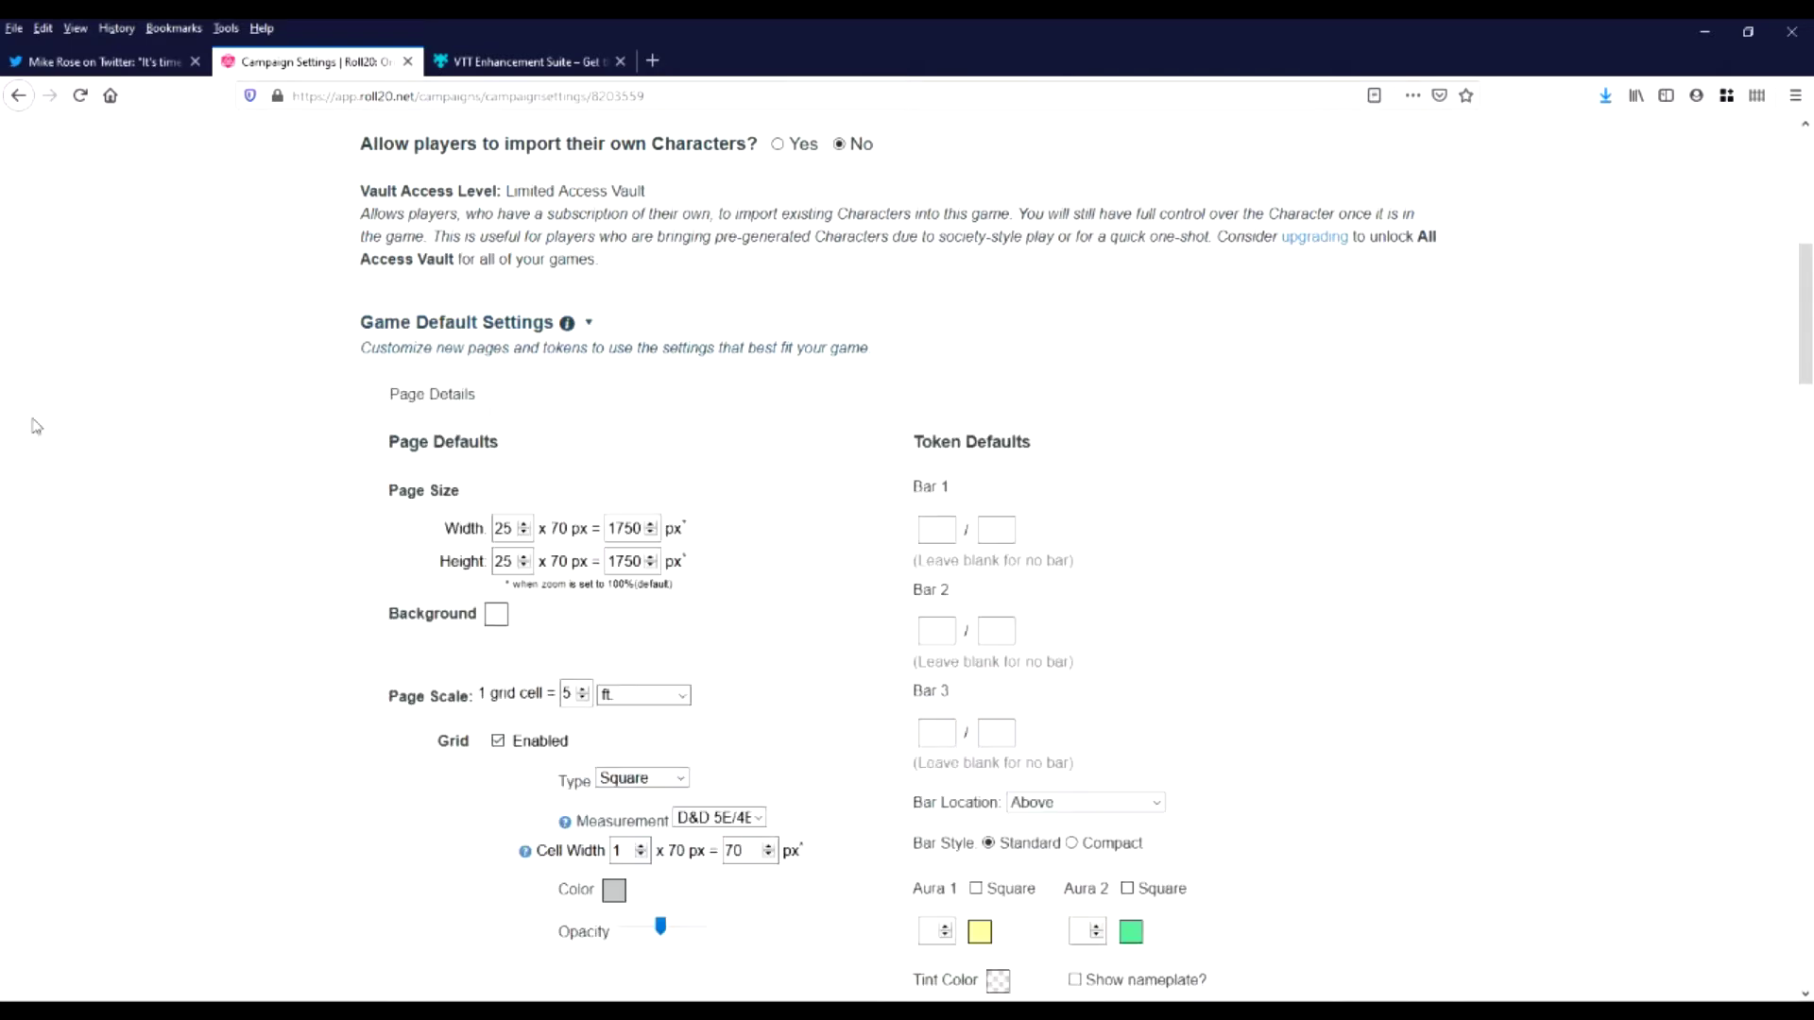
pyautogui.click(531, 326)
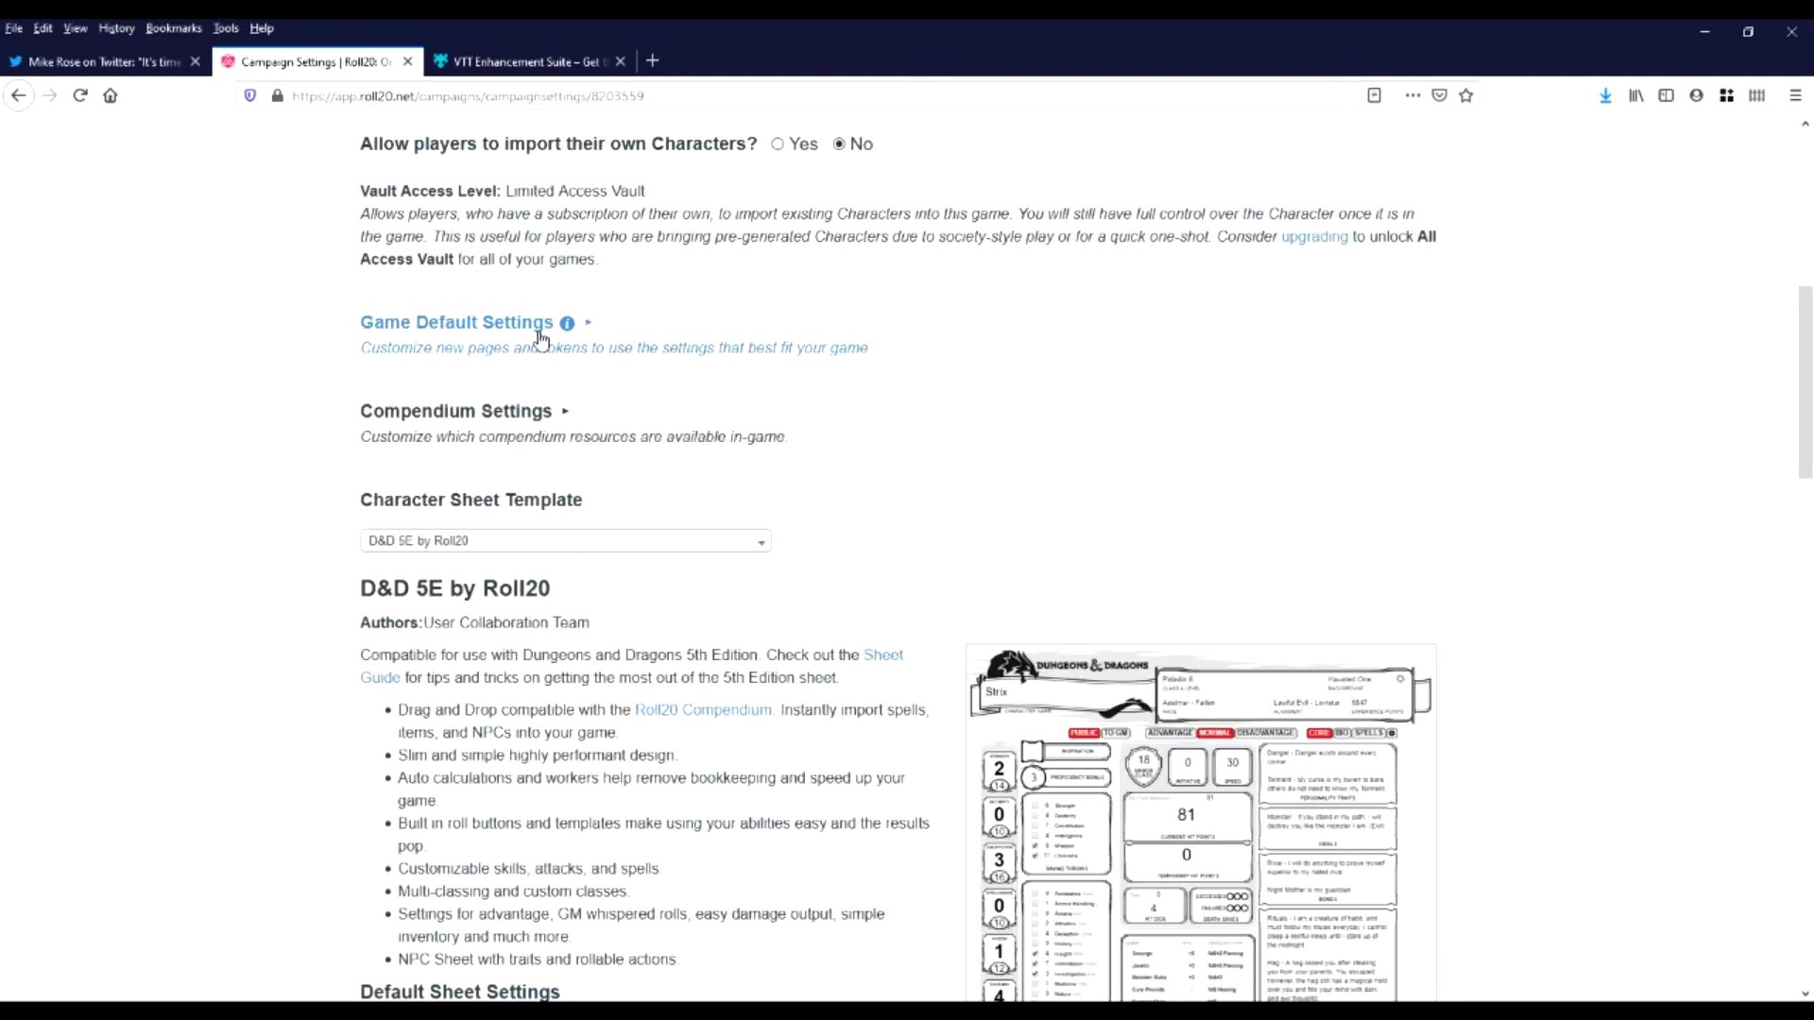
# In the compendium settings, choose to share the compendium with players and remove compendium sharing from The Siege of Wong-II
pyautogui.click(491, 413)
pyautogui.scroll(-3, 149, 487)
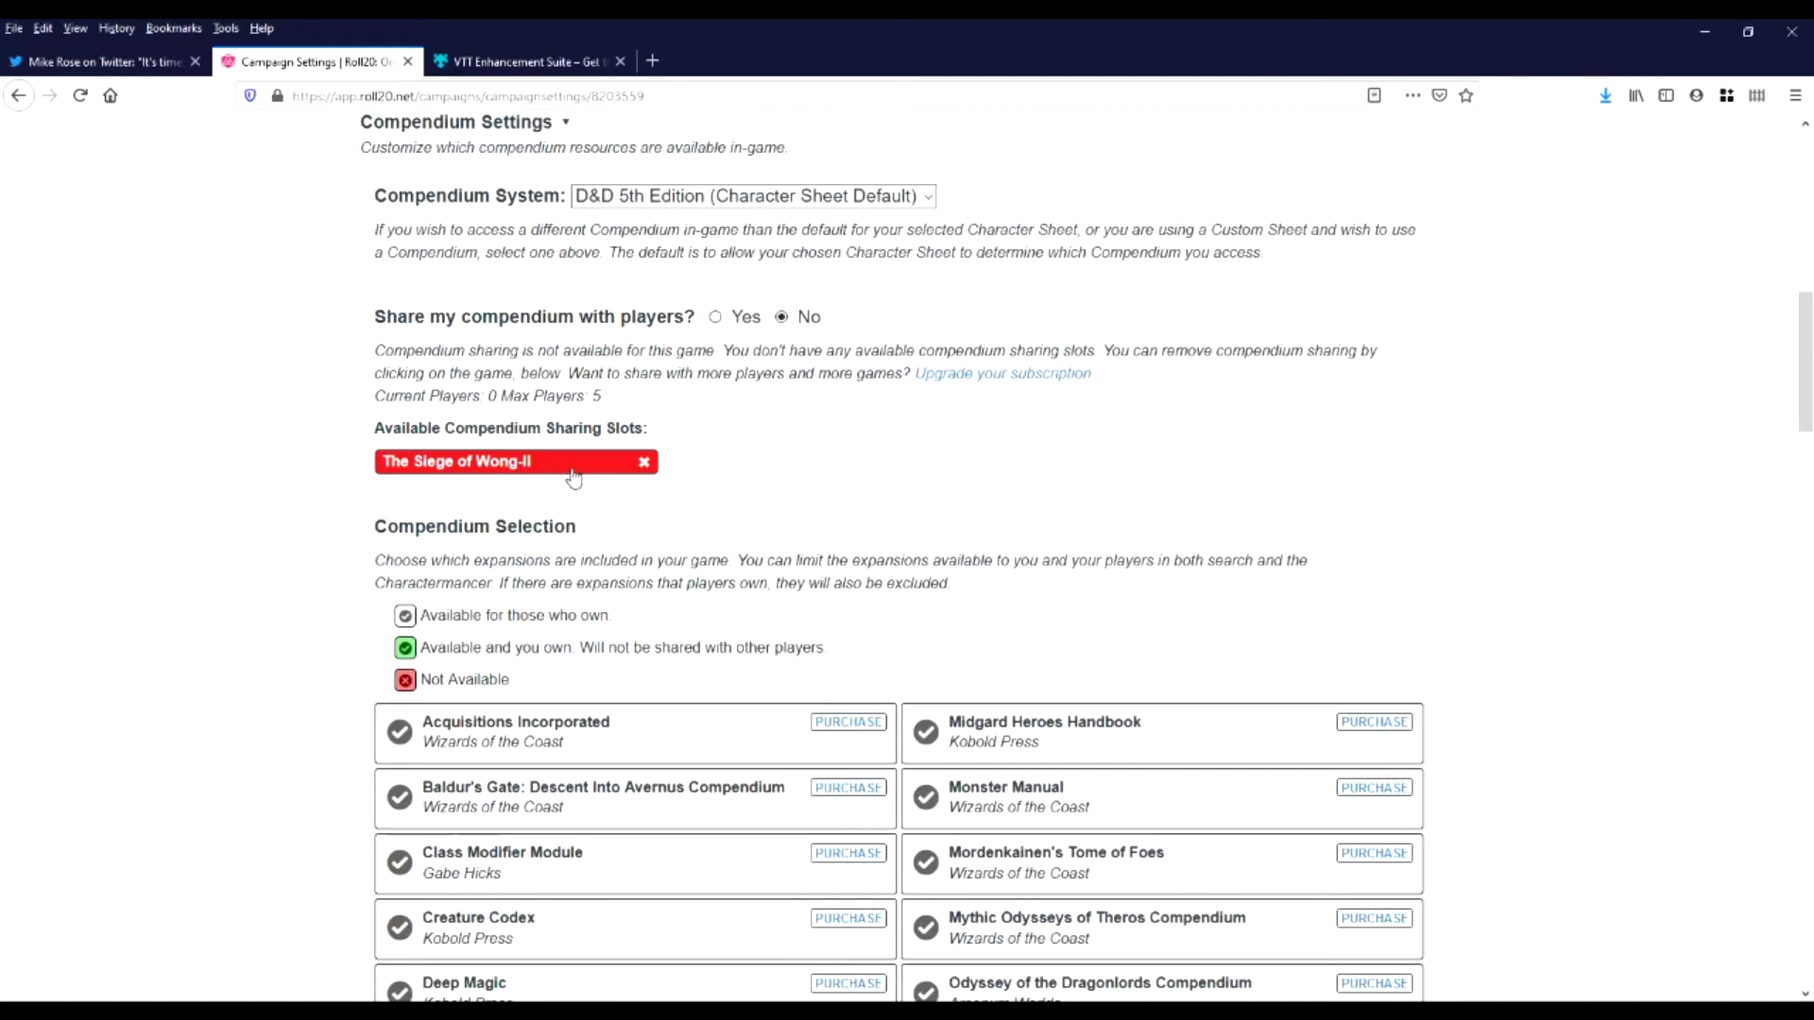
pyautogui.click(715, 318)
pyautogui.click(644, 462)
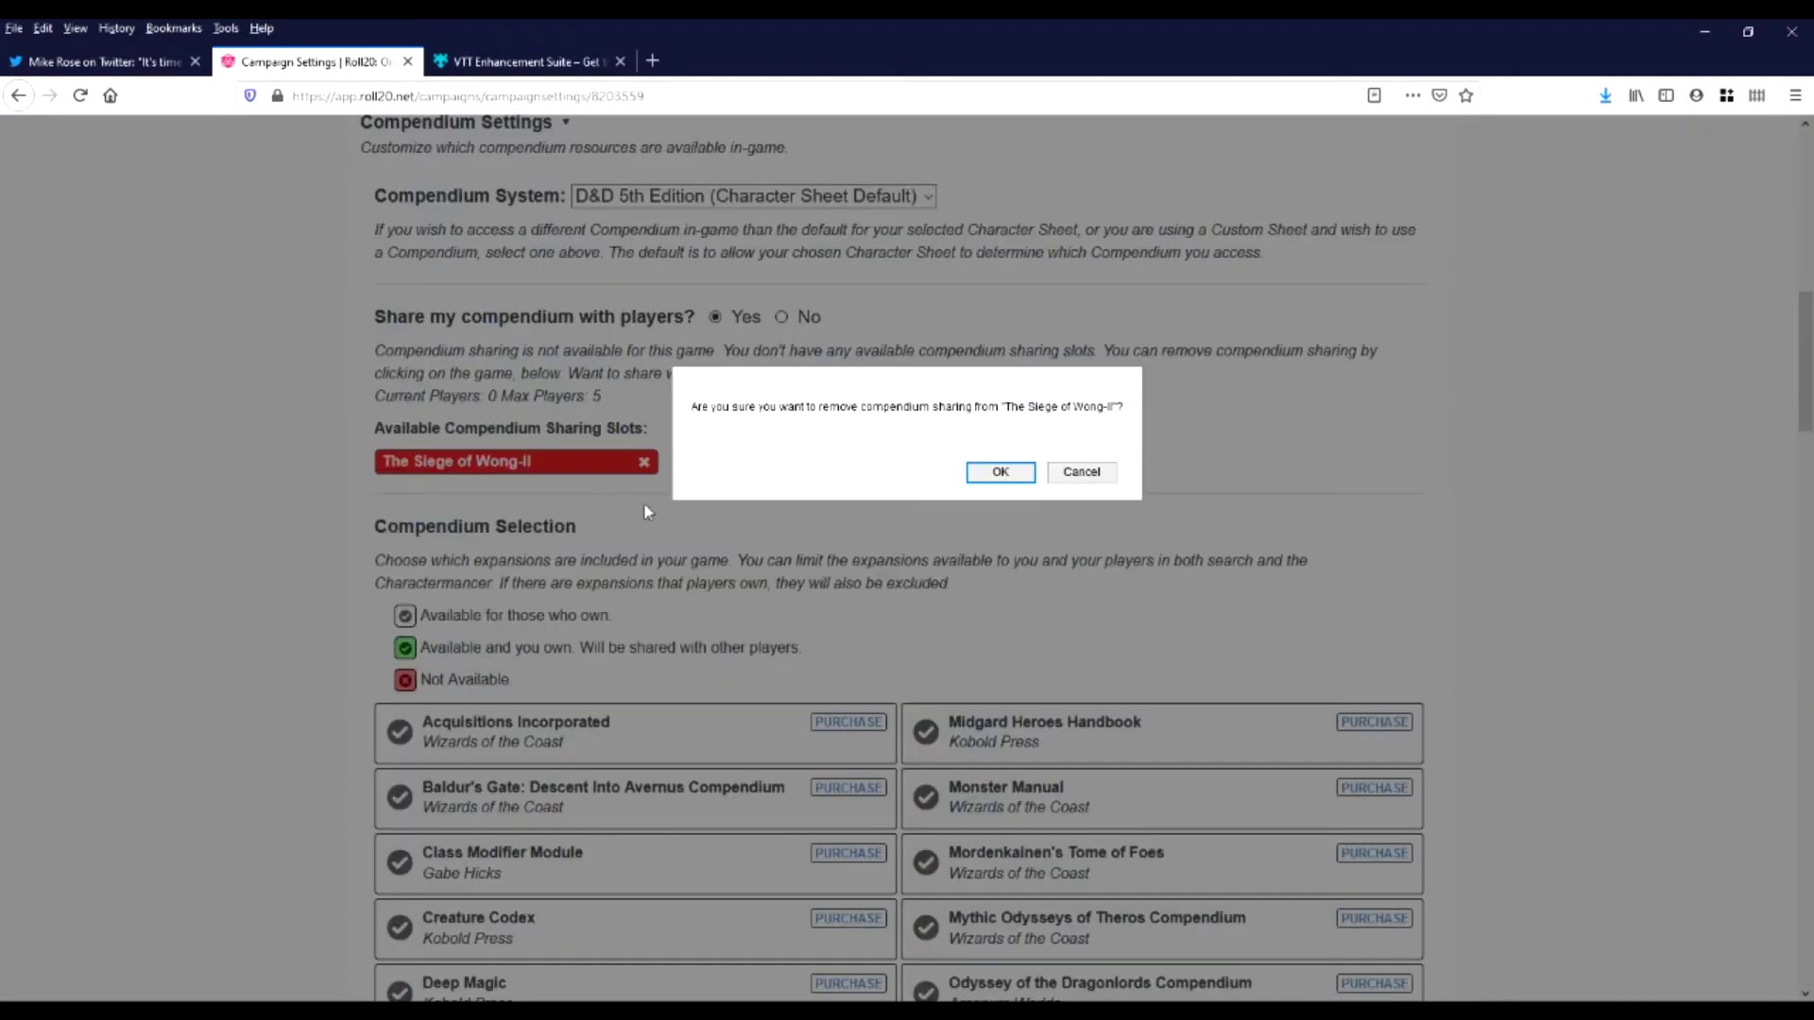
pyautogui.click(1000, 472)
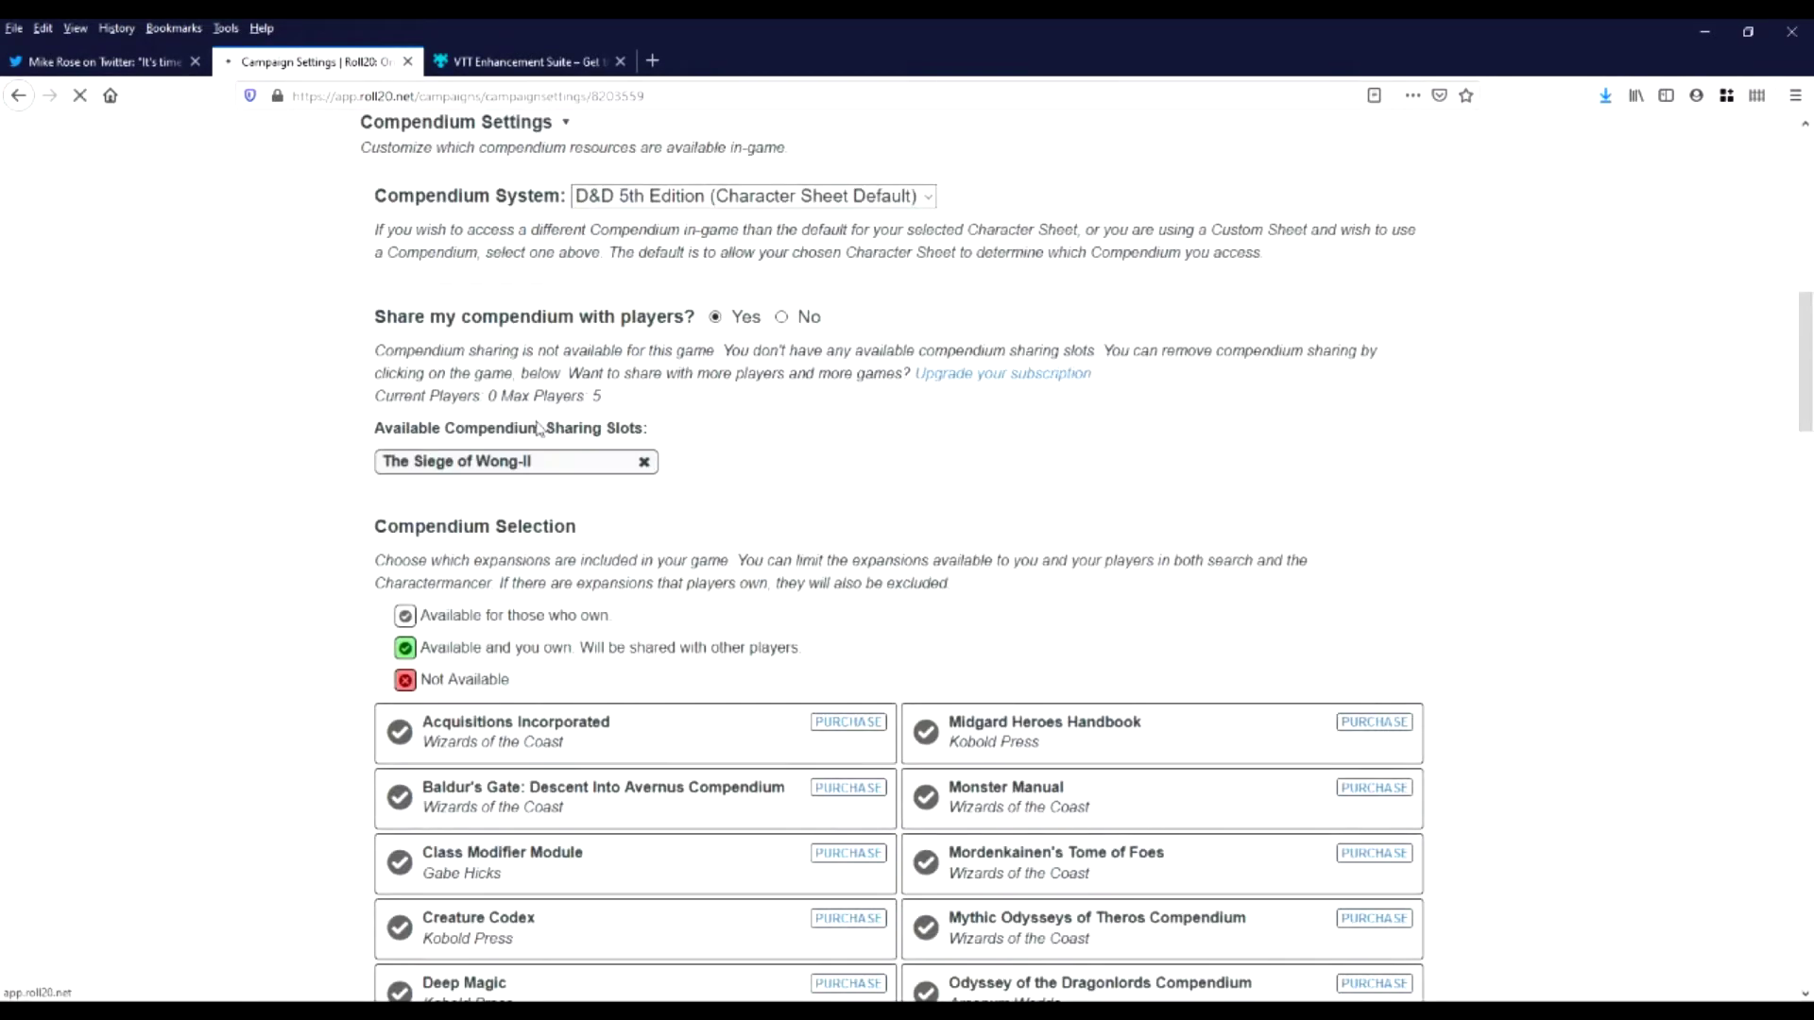
# Enable the NPC option in the default sheet settings so new characters use the NPC card style sheet
pyautogui.scroll(-15, 657, 473)
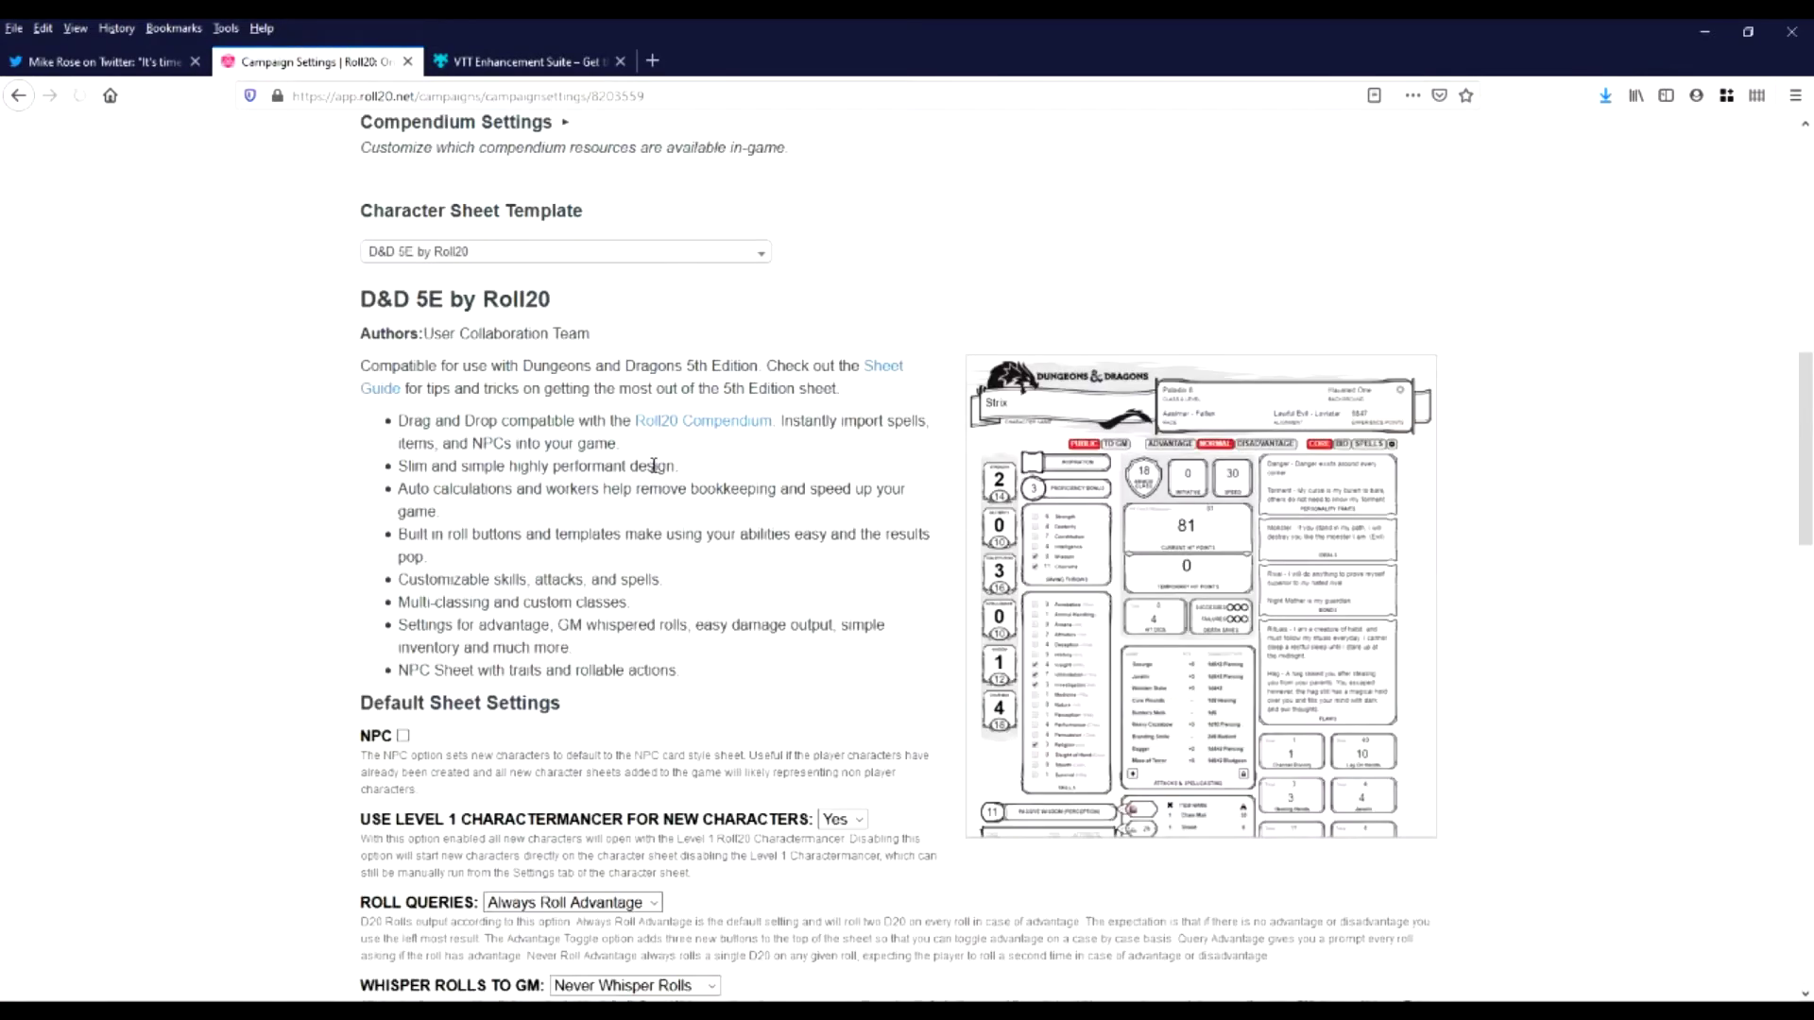
pyautogui.scroll(5, 284, 384)
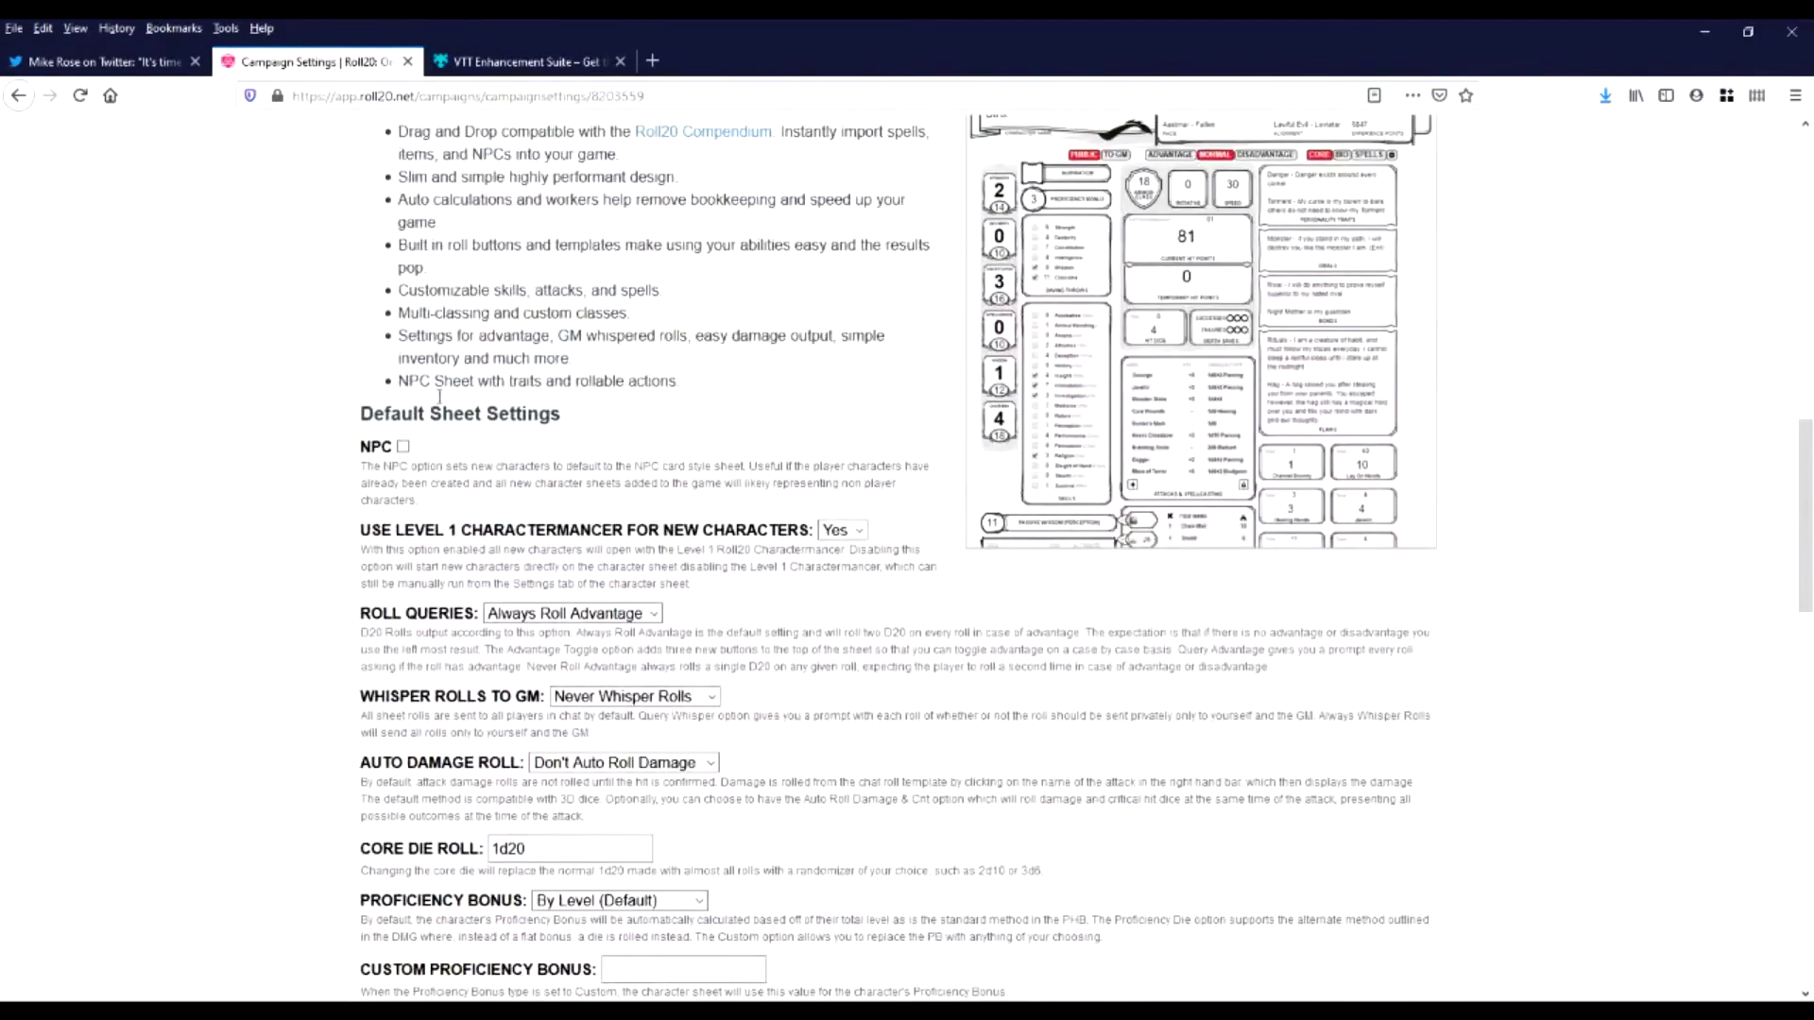
pyautogui.scroll(3, 439, 395)
pyautogui.scroll(-10, 494, 321)
pyautogui.scroll(6, 490, 338)
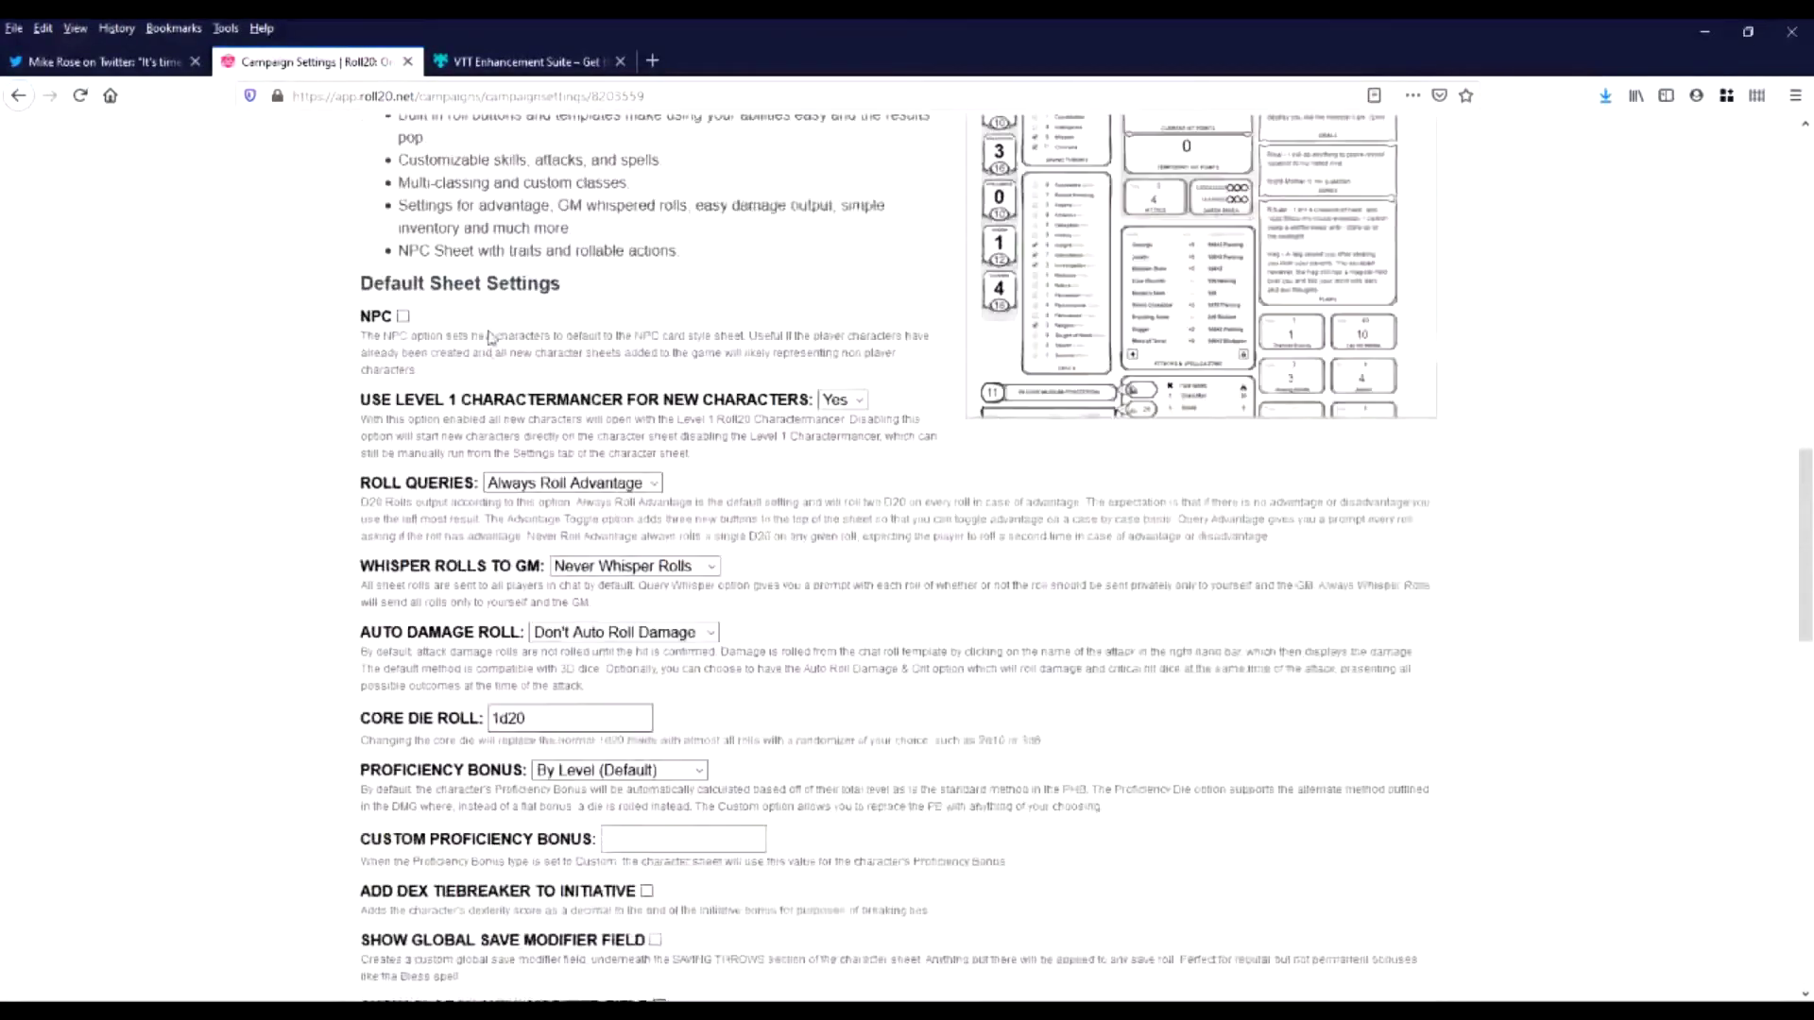
pyautogui.scroll(1, 490, 337)
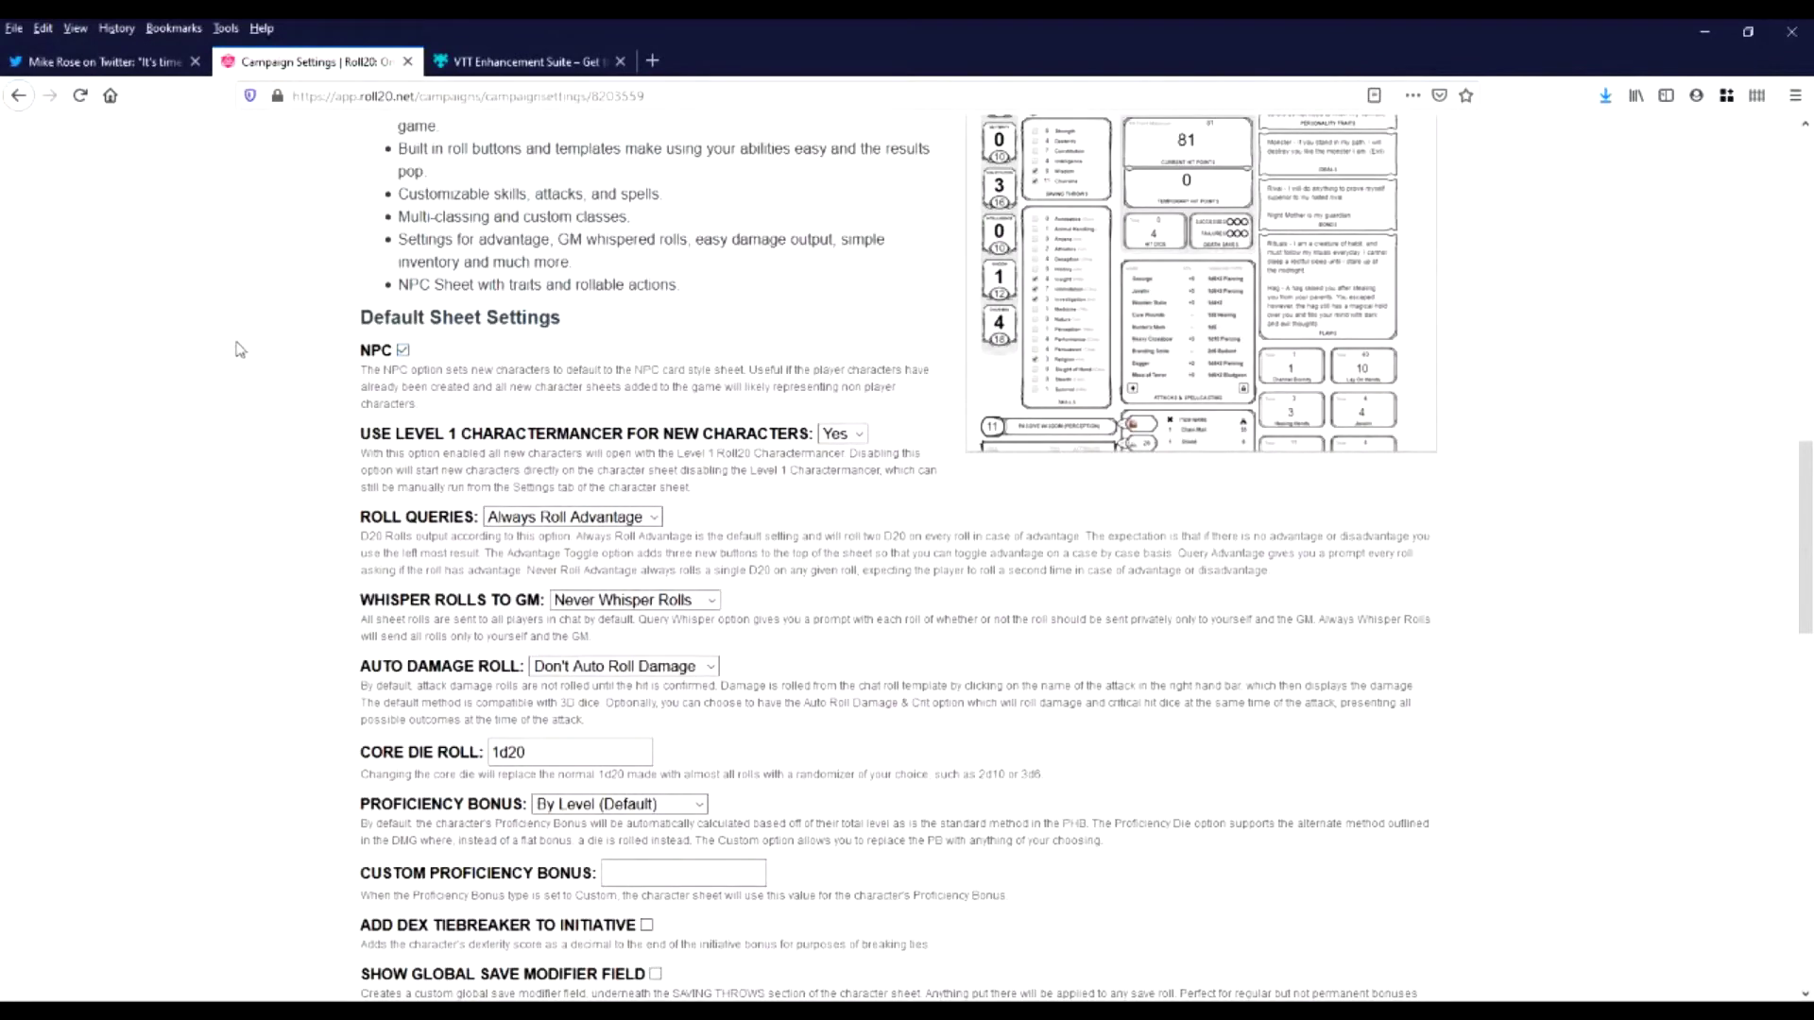
# Set Auto Damage Roll to Auto Roll Damage & Crit in the default sheet settings
pyautogui.scroll(-3, 81, 352)
pyautogui.scroll(-2, 189, 491)
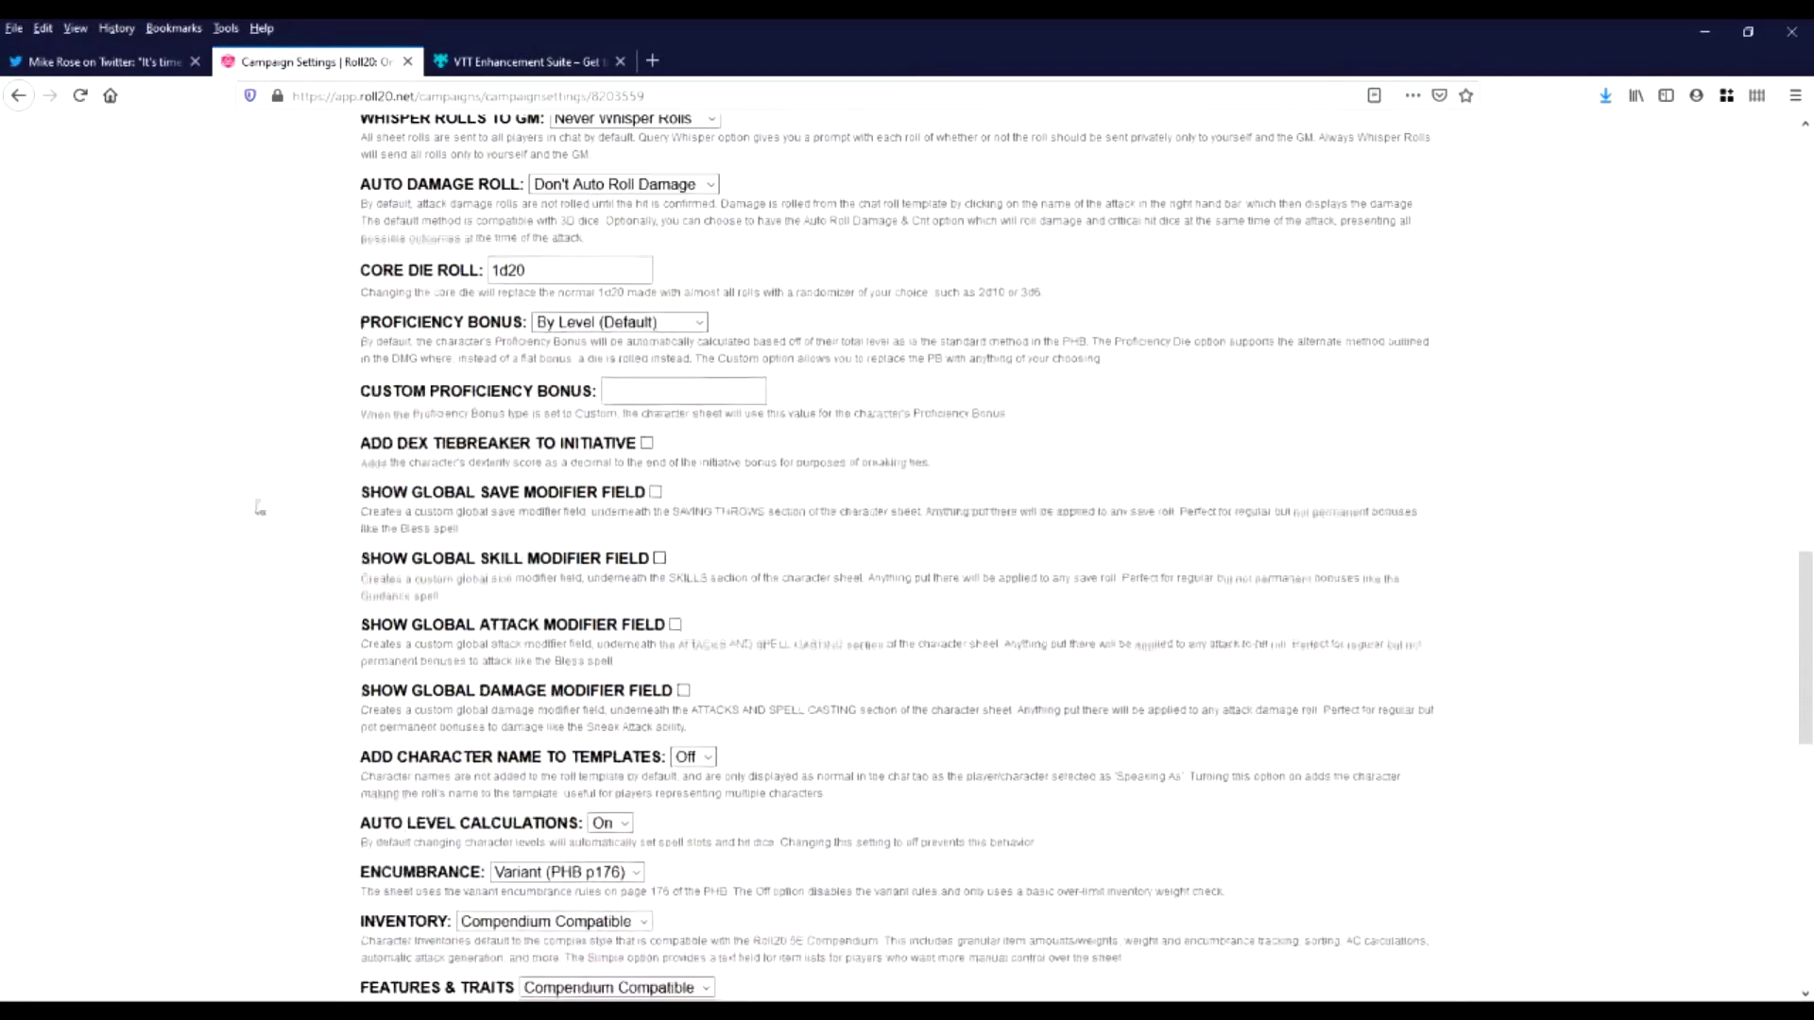
pyautogui.scroll(1, 170, 458)
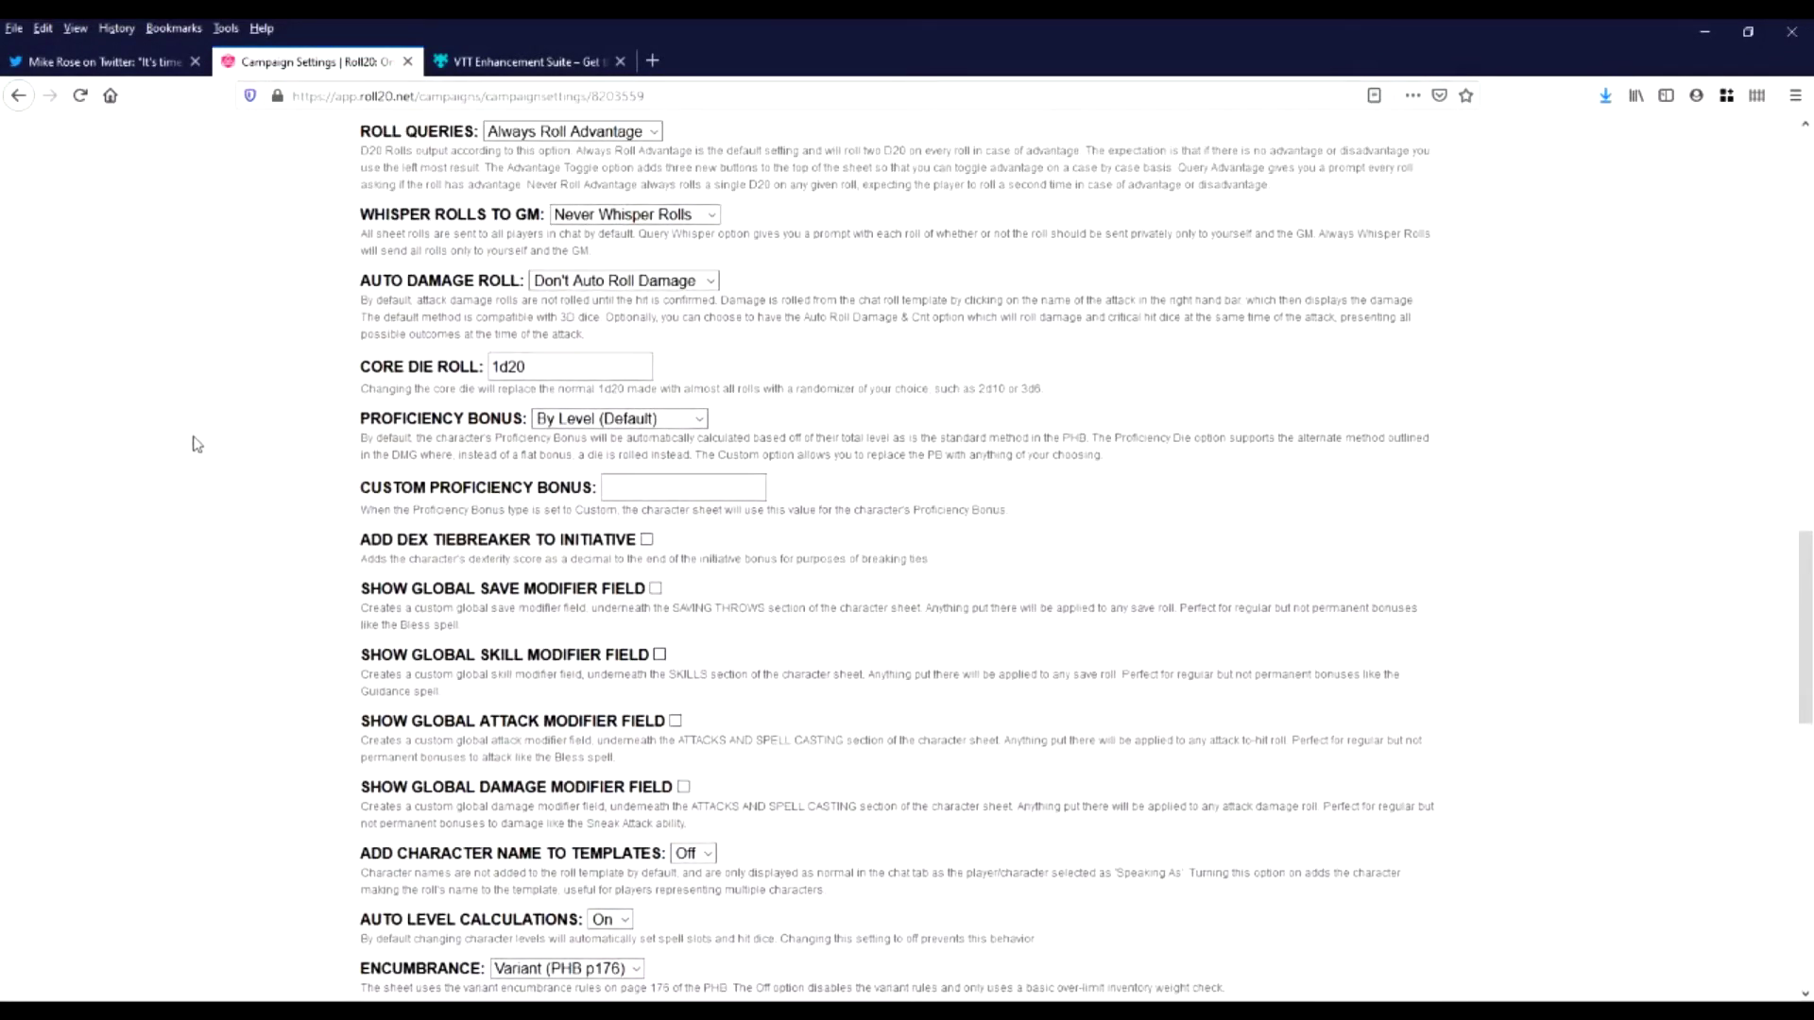
pyautogui.click(638, 281)
pyautogui.click(619, 326)
pyautogui.scroll(-1, 216, 300)
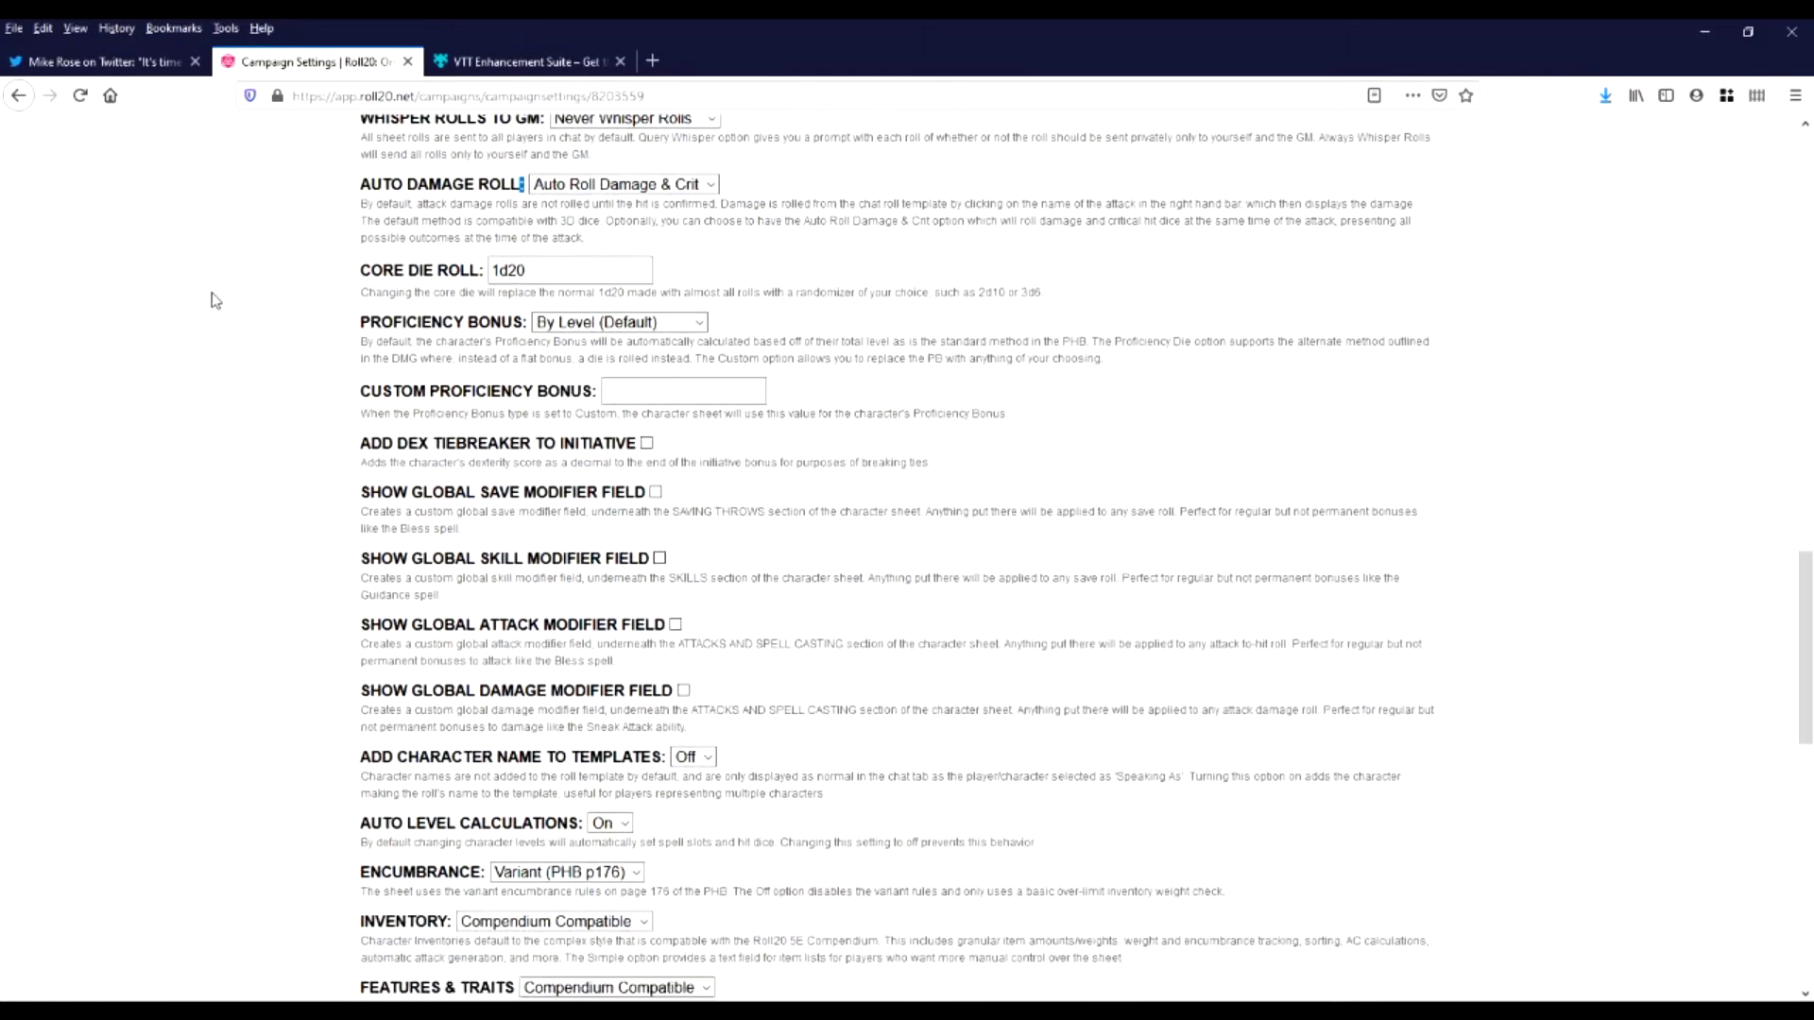
# Review the remaining default sheet settings, from the global modifier fields through the token bars to the honor and sanity scores
pyautogui.scroll(-2, 236, 345)
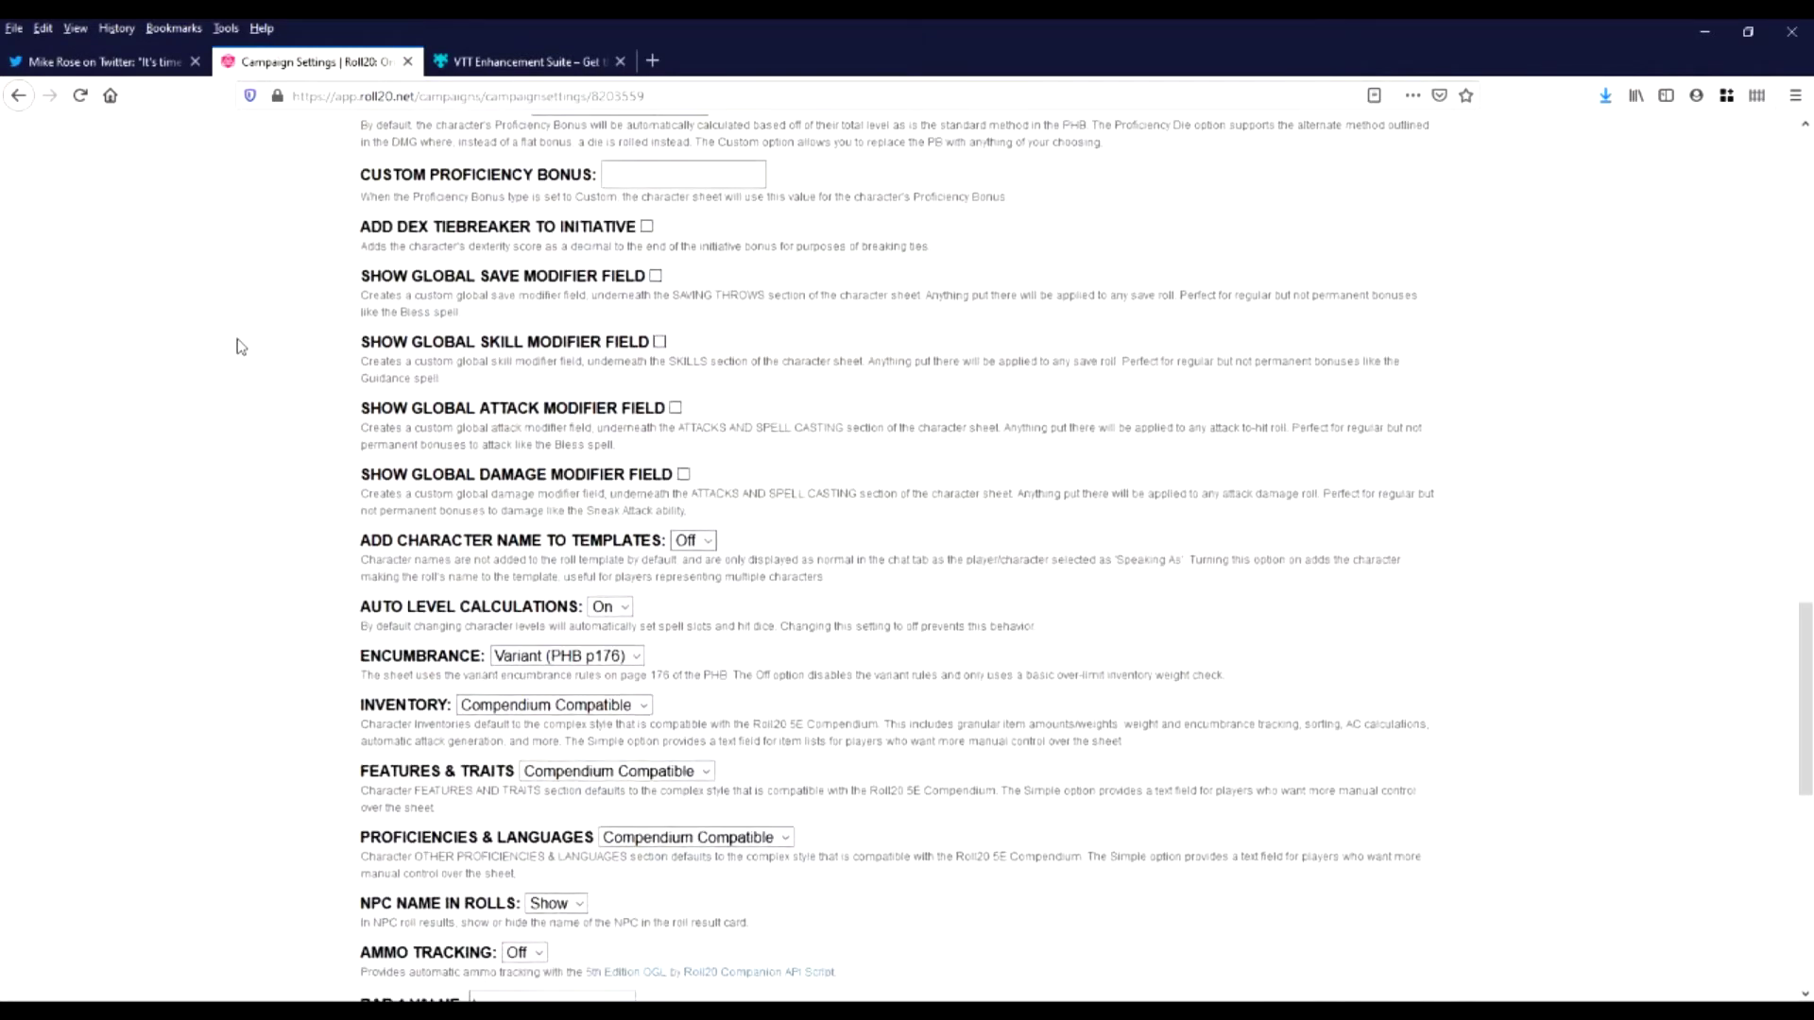
pyautogui.scroll(-3, 241, 347)
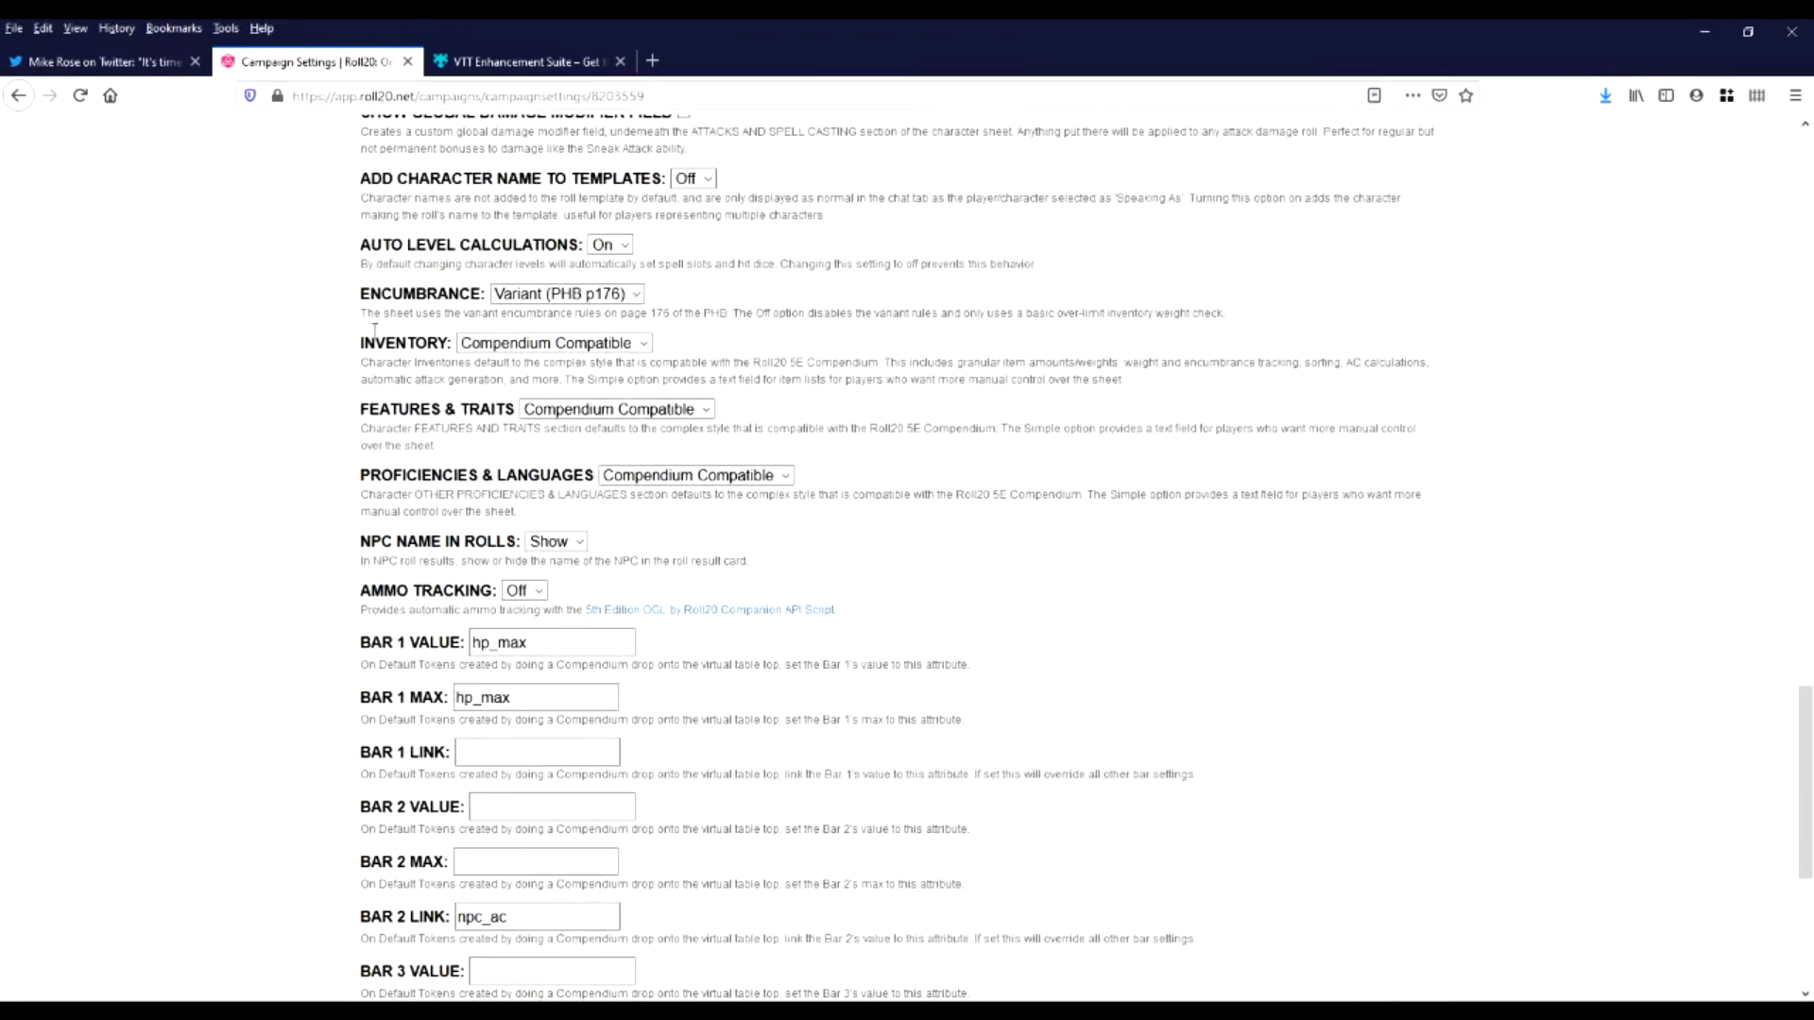
pyautogui.scroll(-1, 213, 370)
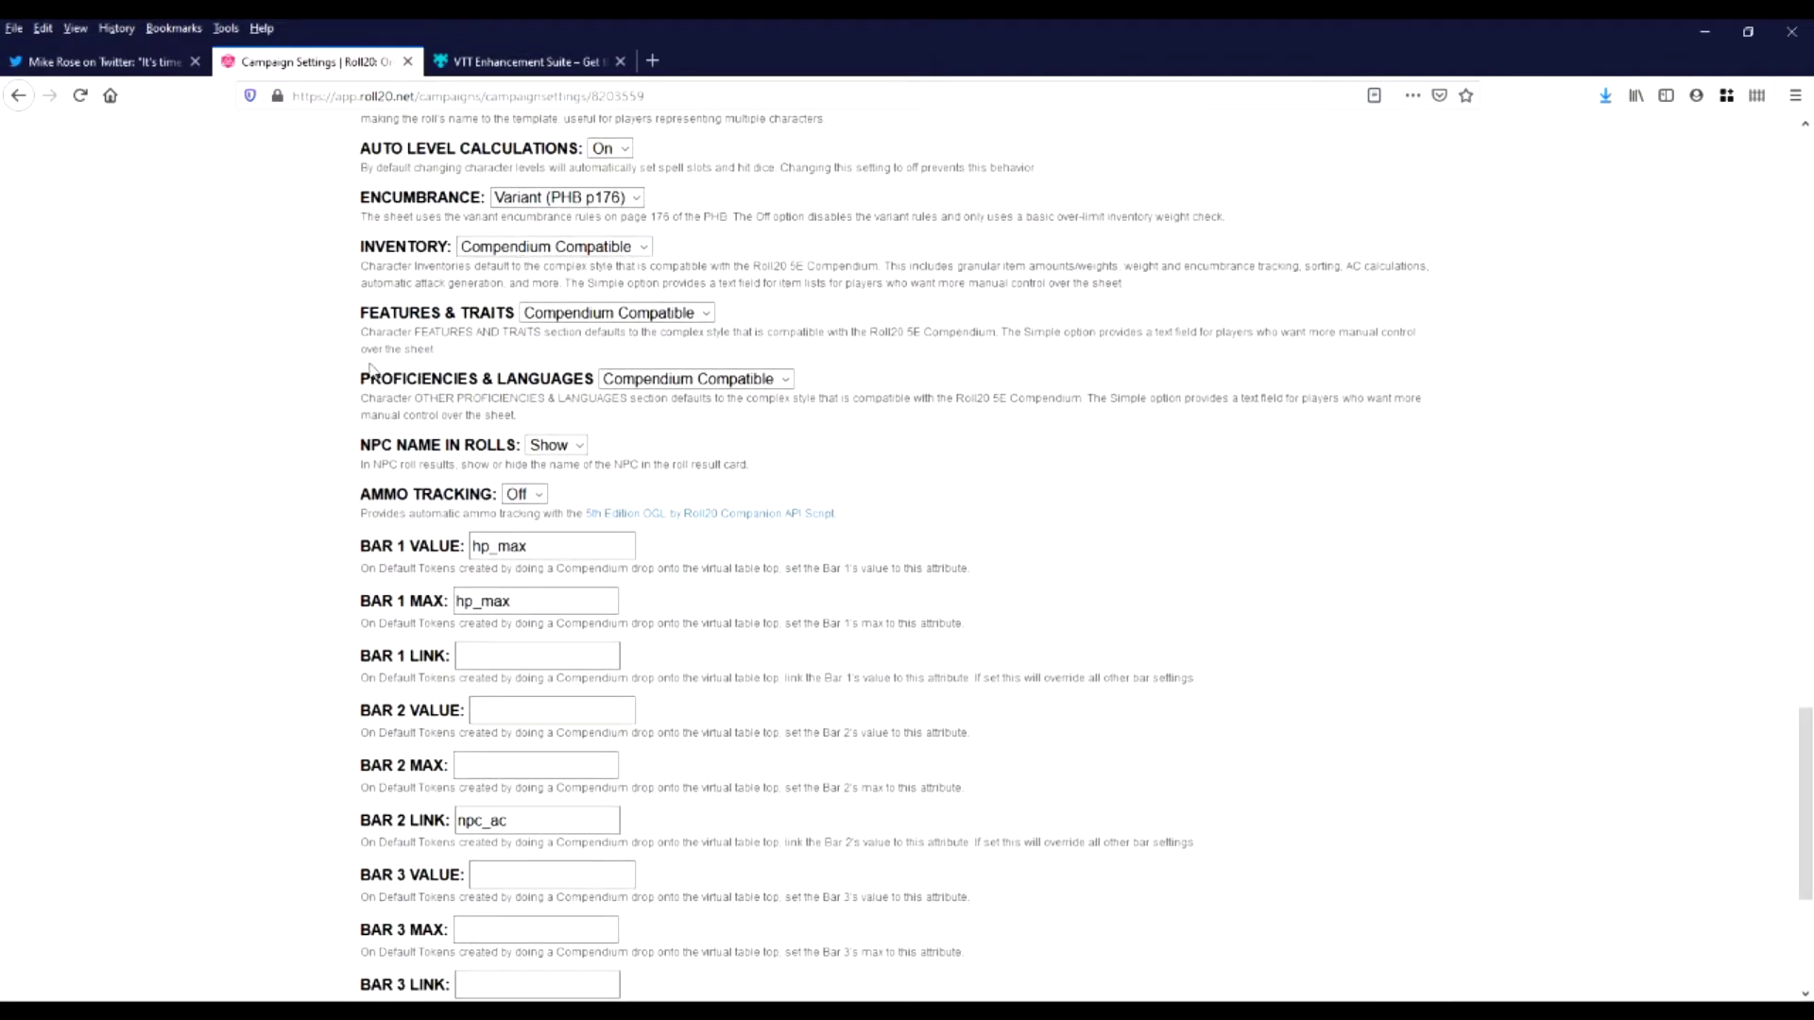
pyautogui.scroll(-1, 255, 426)
pyautogui.scroll(-1, 287, 409)
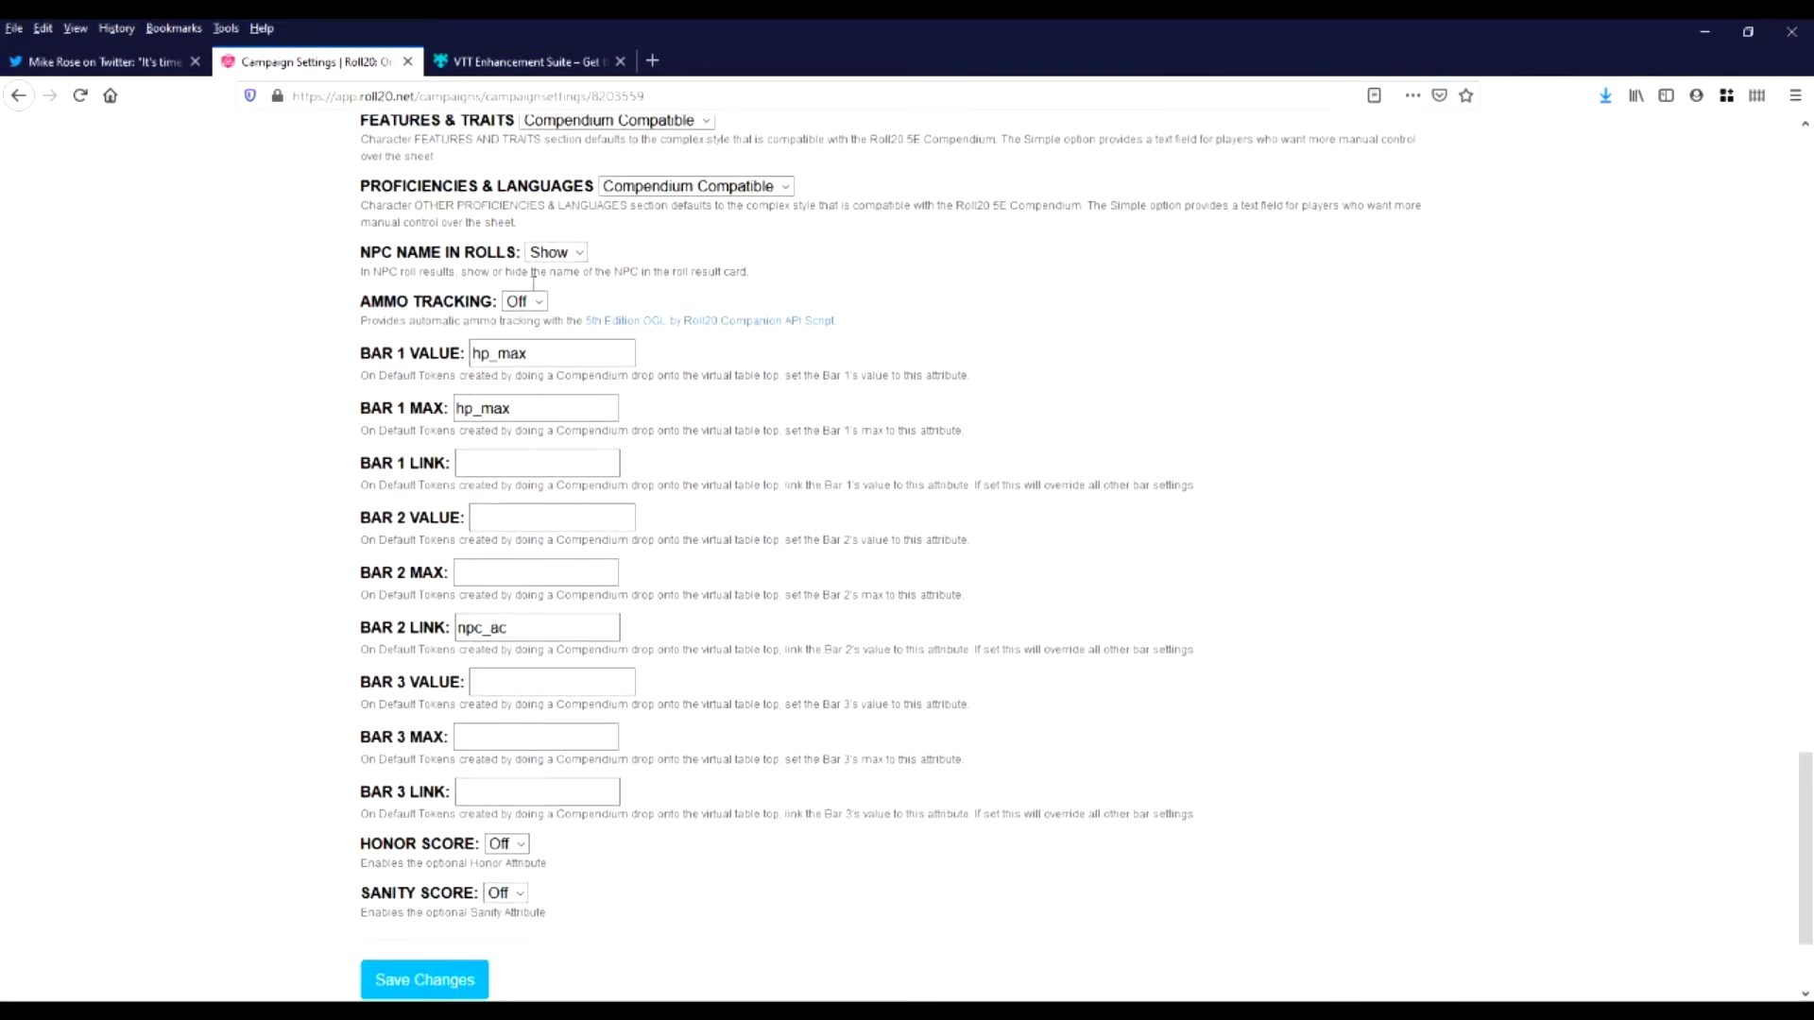
pyautogui.scroll(-2, 229, 449)
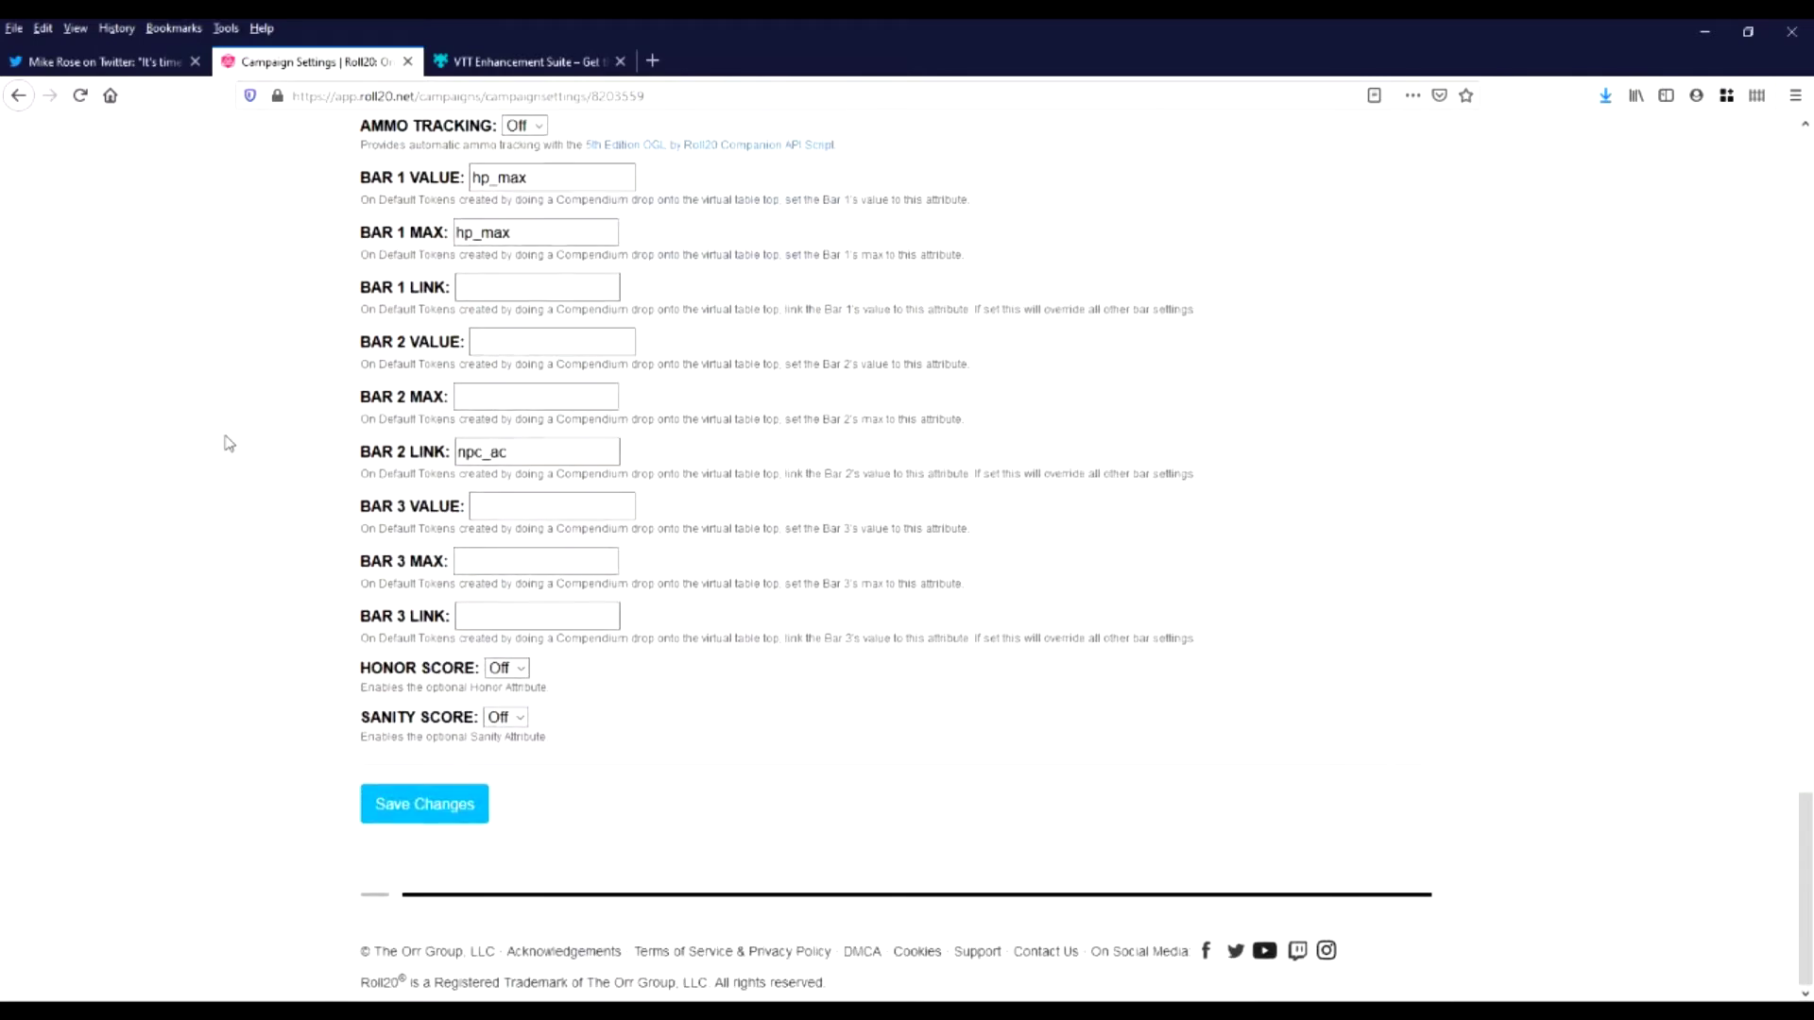
# Save the changes made to the game's default sheet settings
pyautogui.click(427, 808)
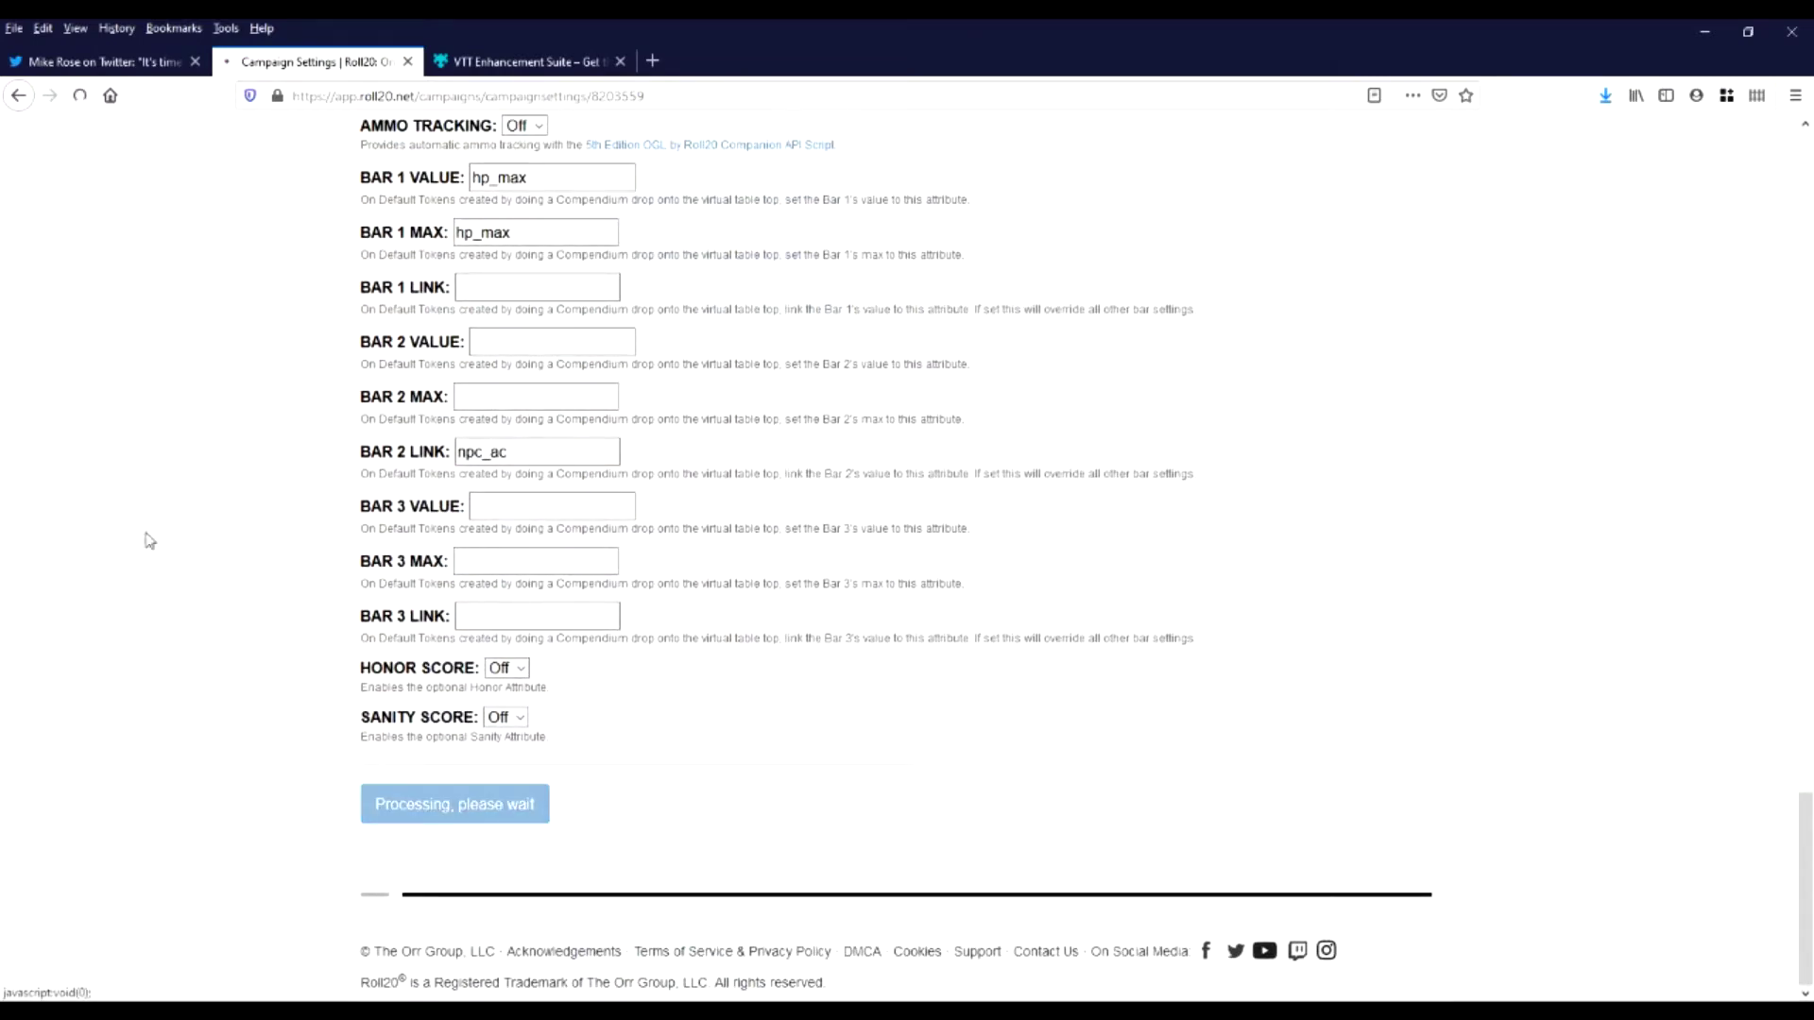
pyautogui.scroll(-3, 94, 558)
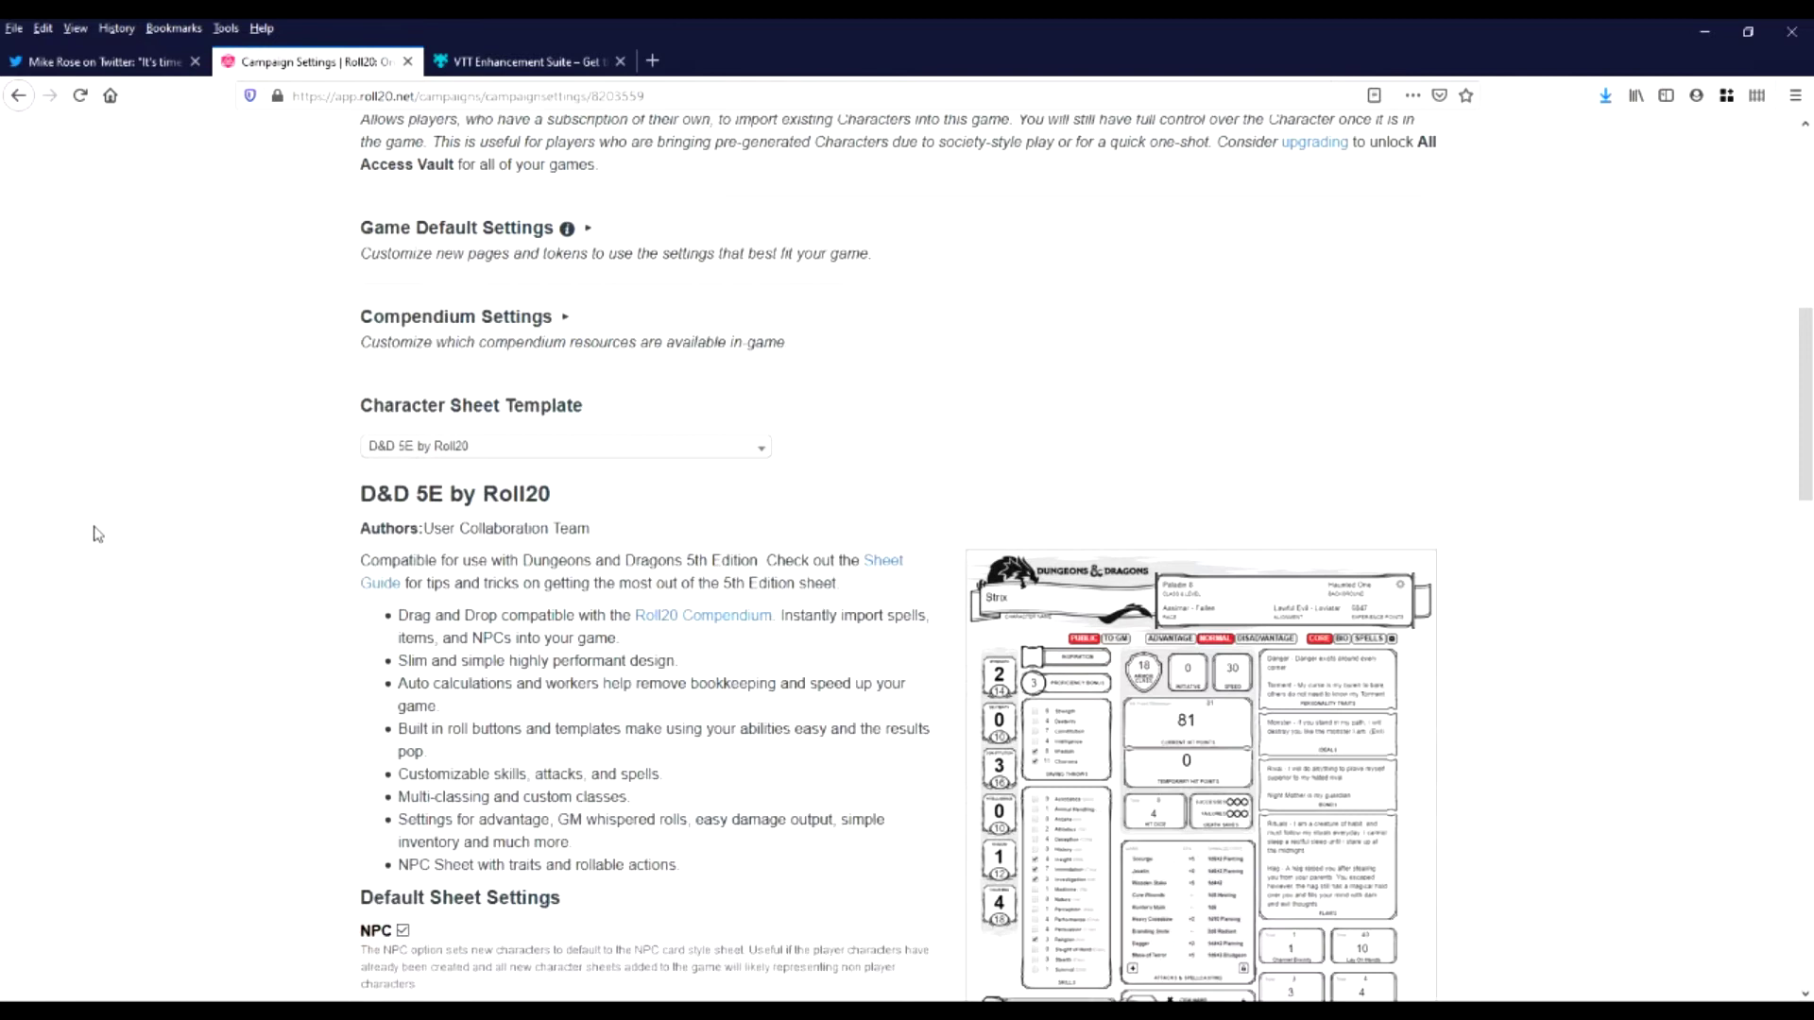
# In the compendium settings, choose to share the compendium with players and save the compendium settings
pyautogui.click(501, 319)
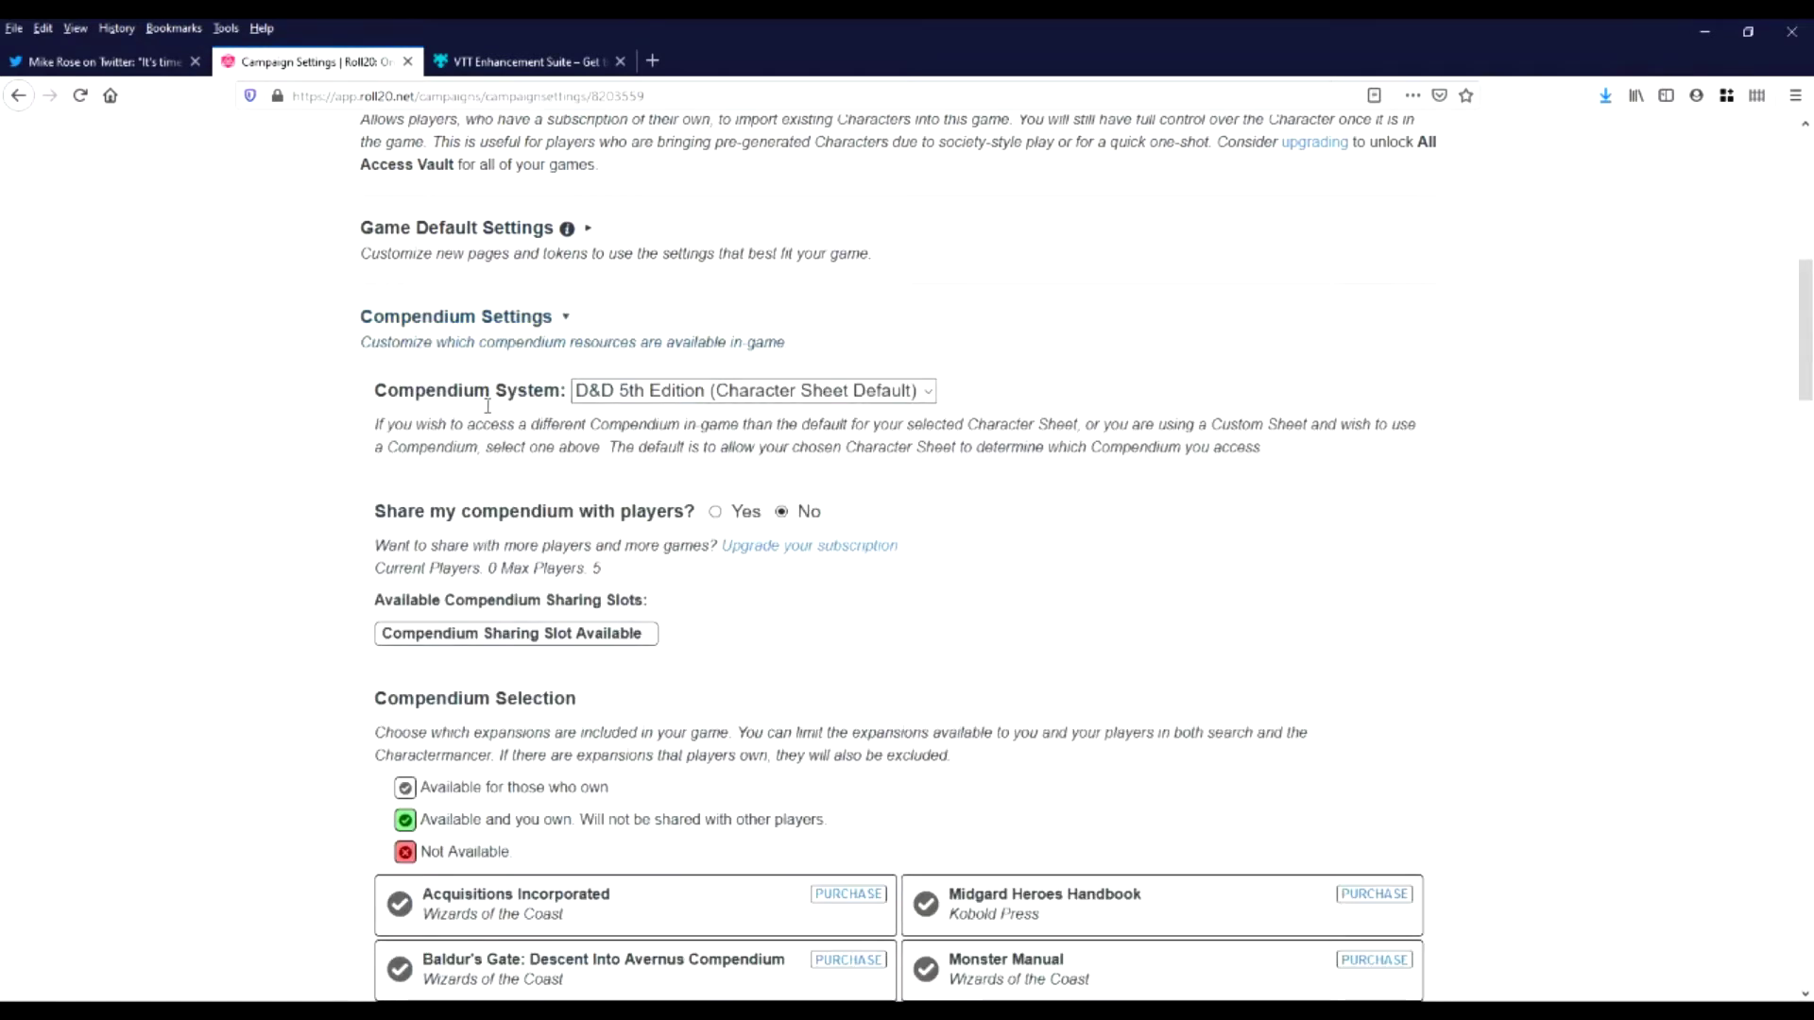
pyautogui.click(715, 512)
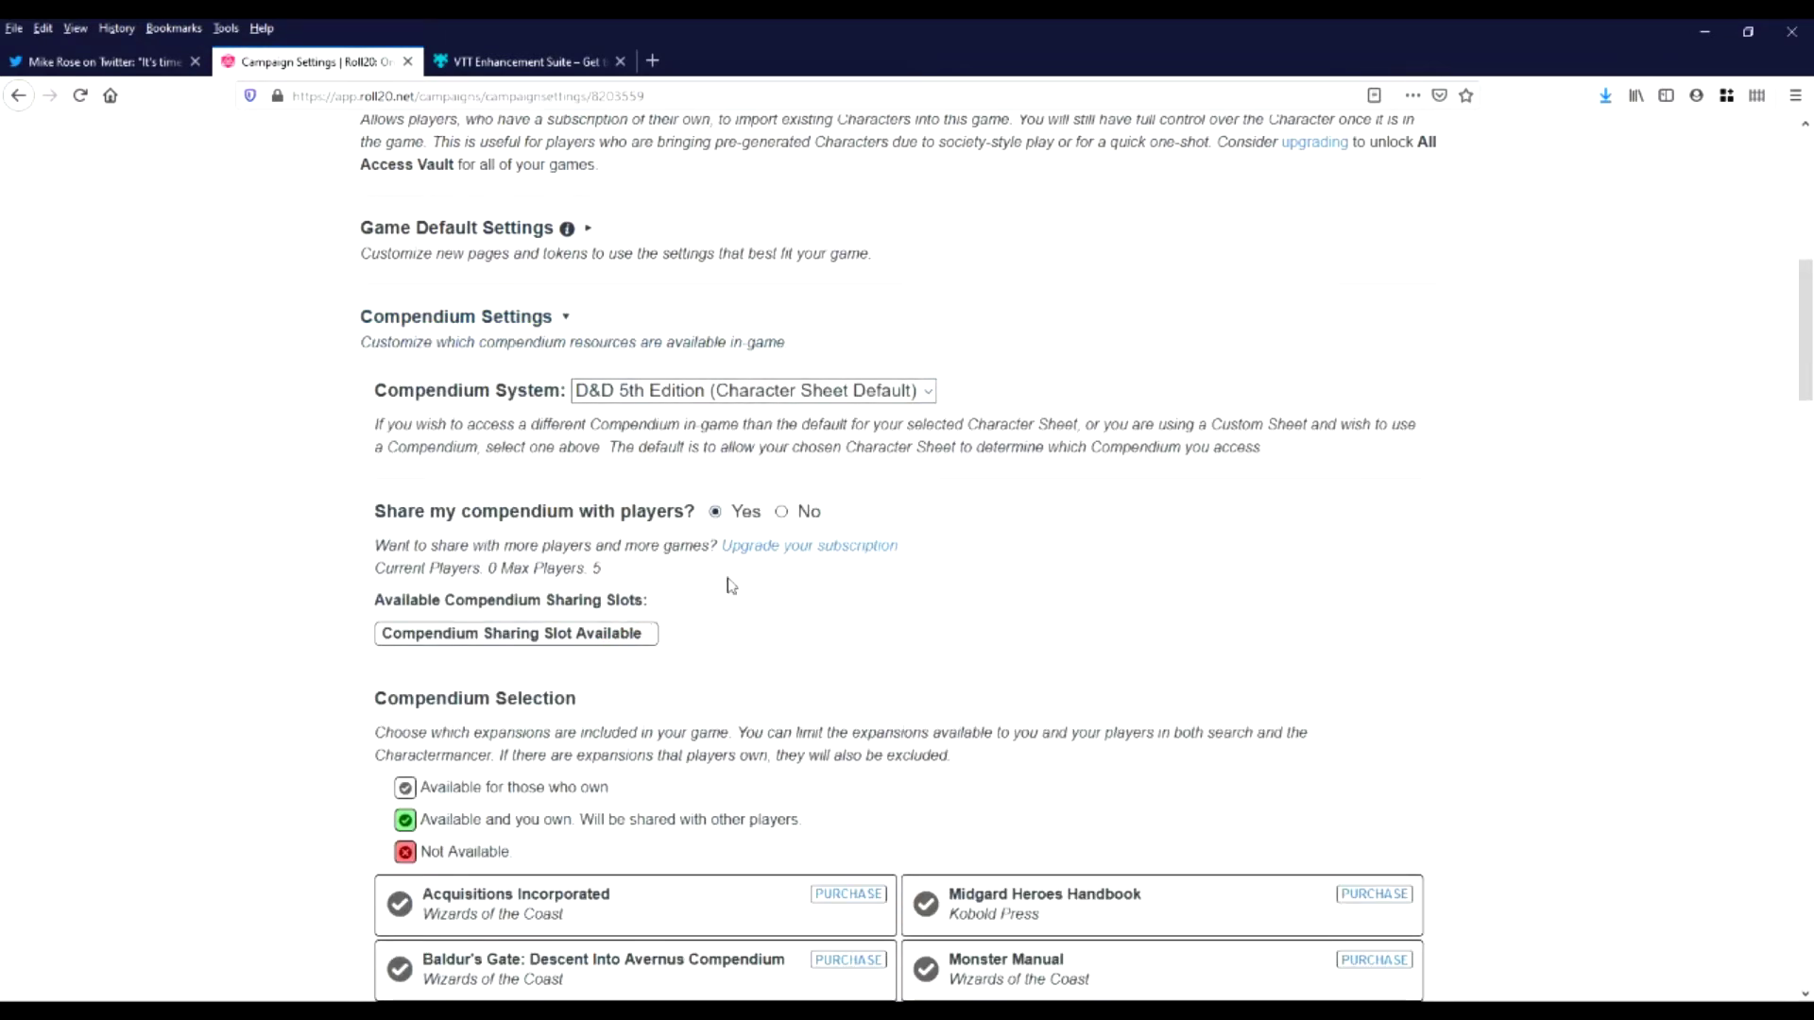
pyautogui.scroll(-5, 770, 644)
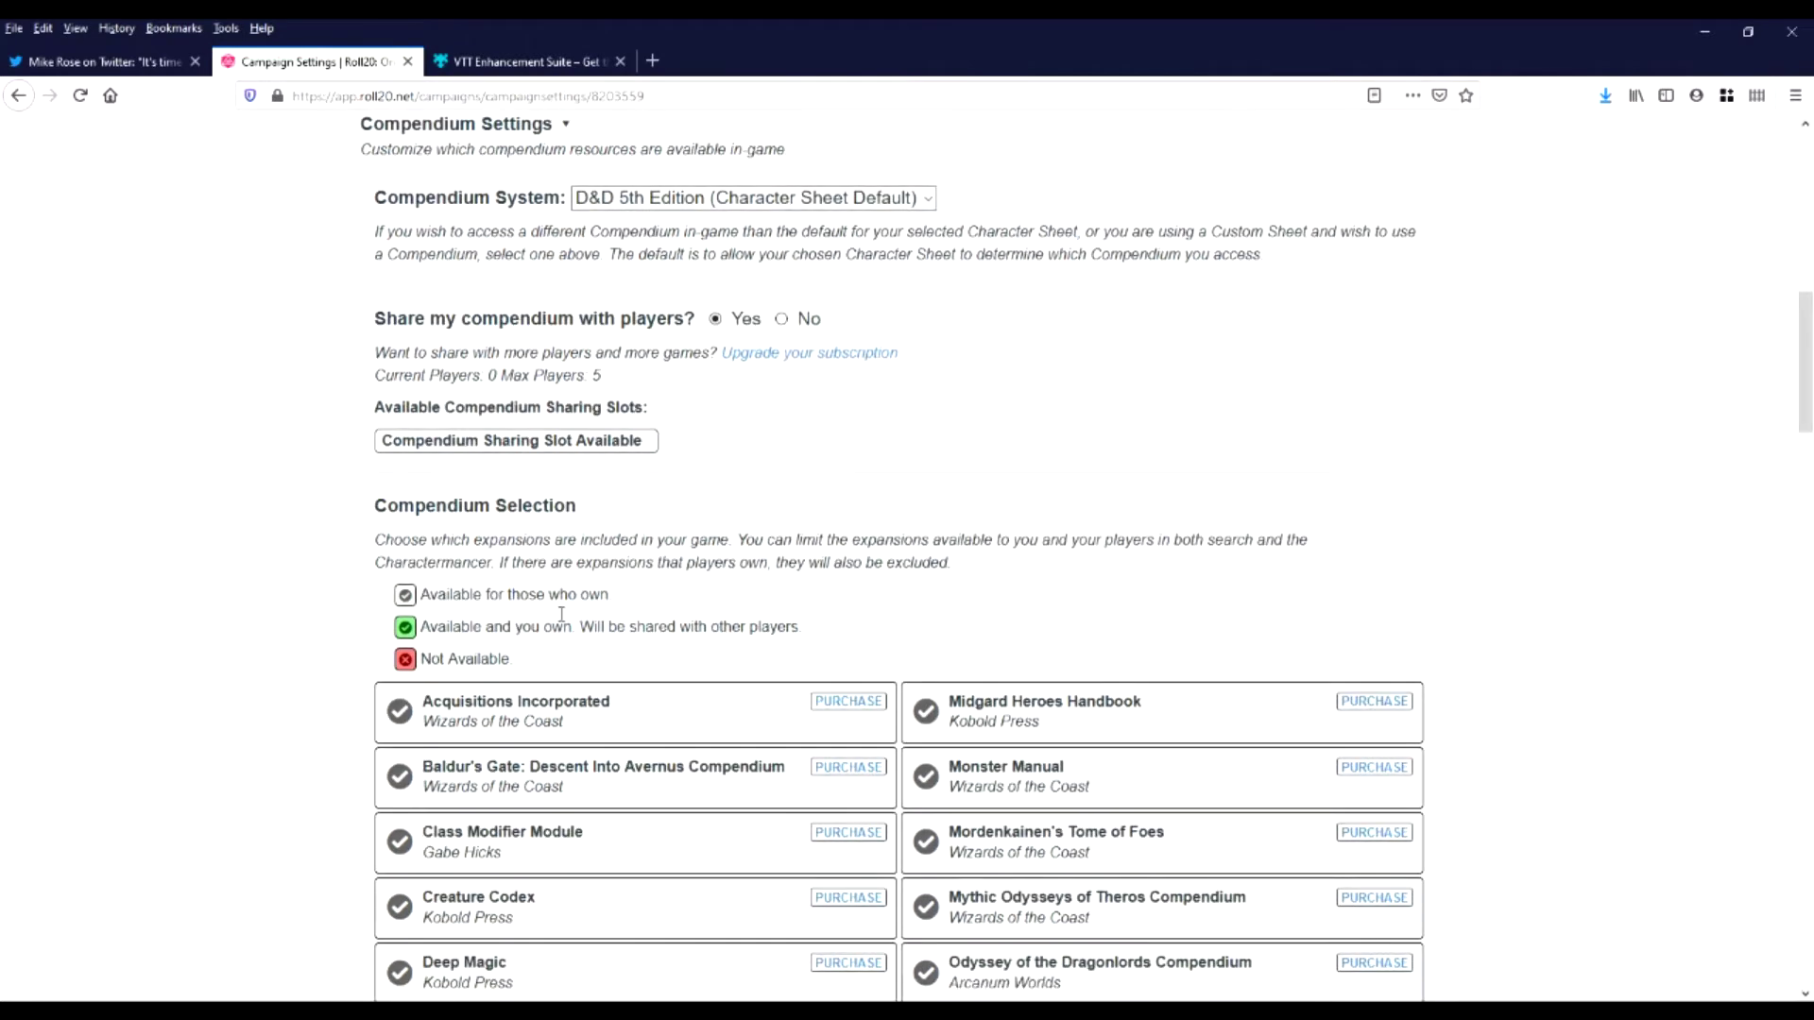
pyautogui.scroll(-1, 302, 449)
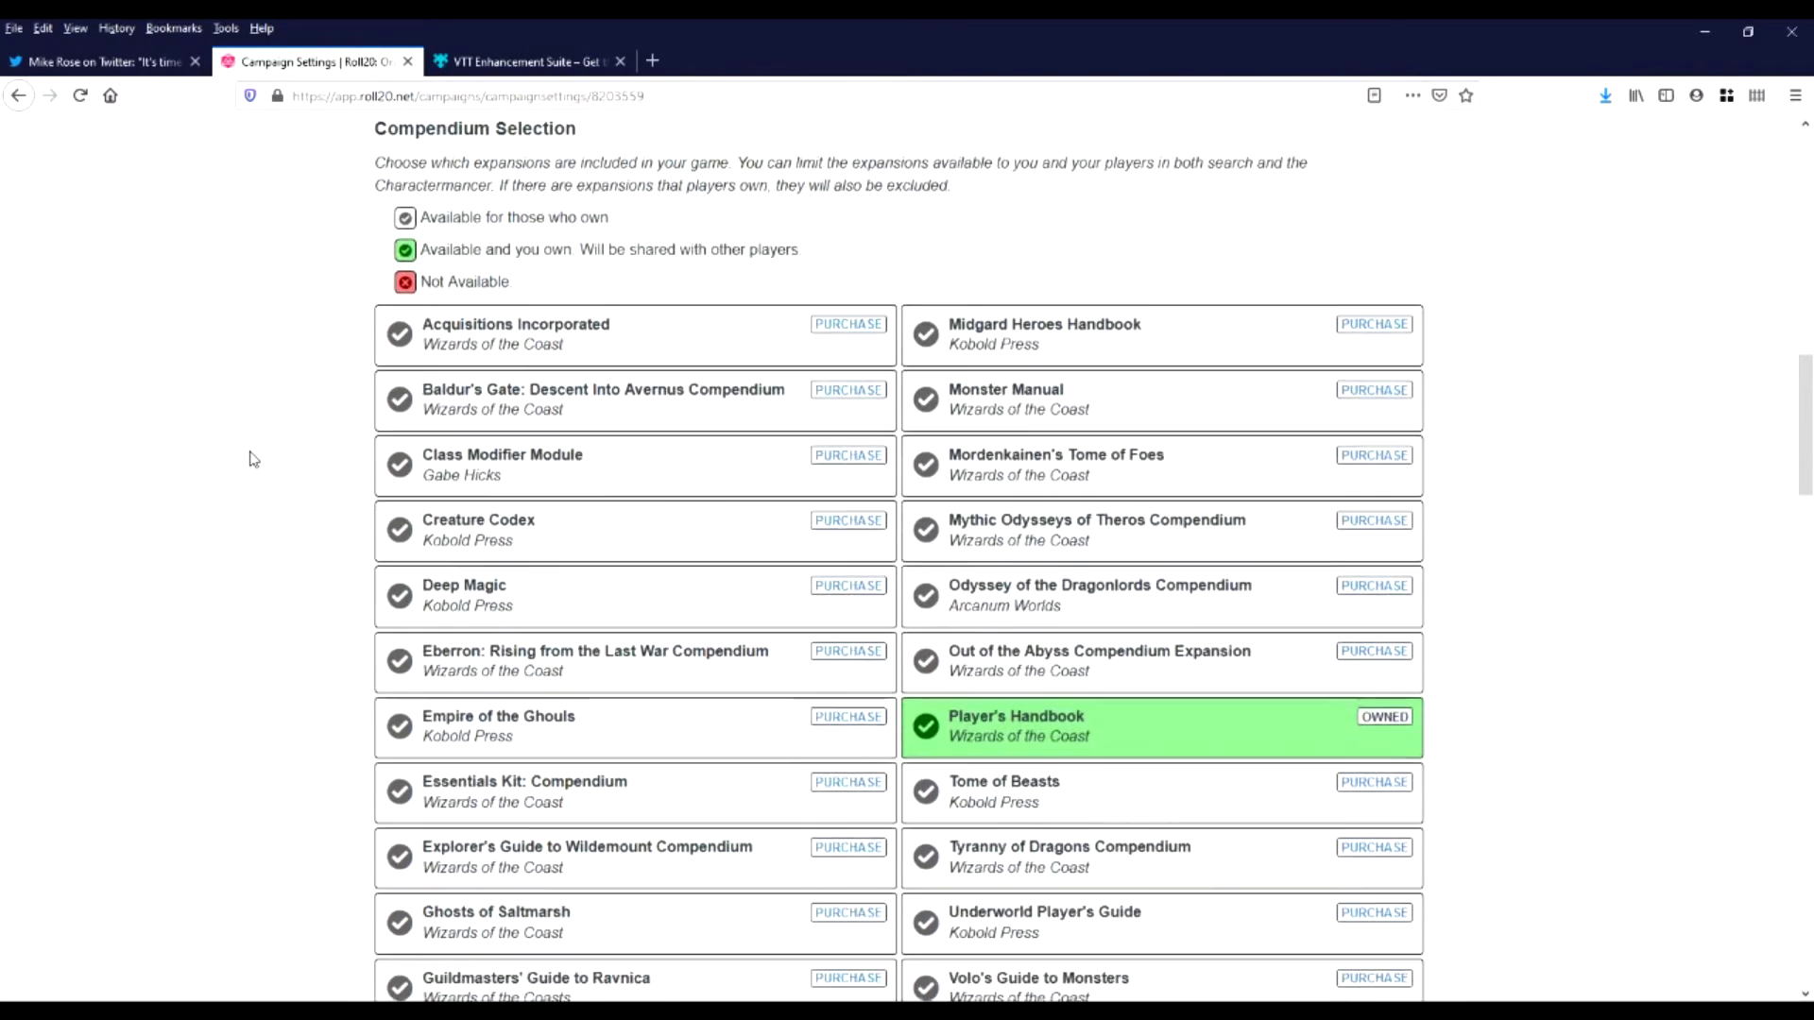
pyautogui.scroll(-5, 1153, 660)
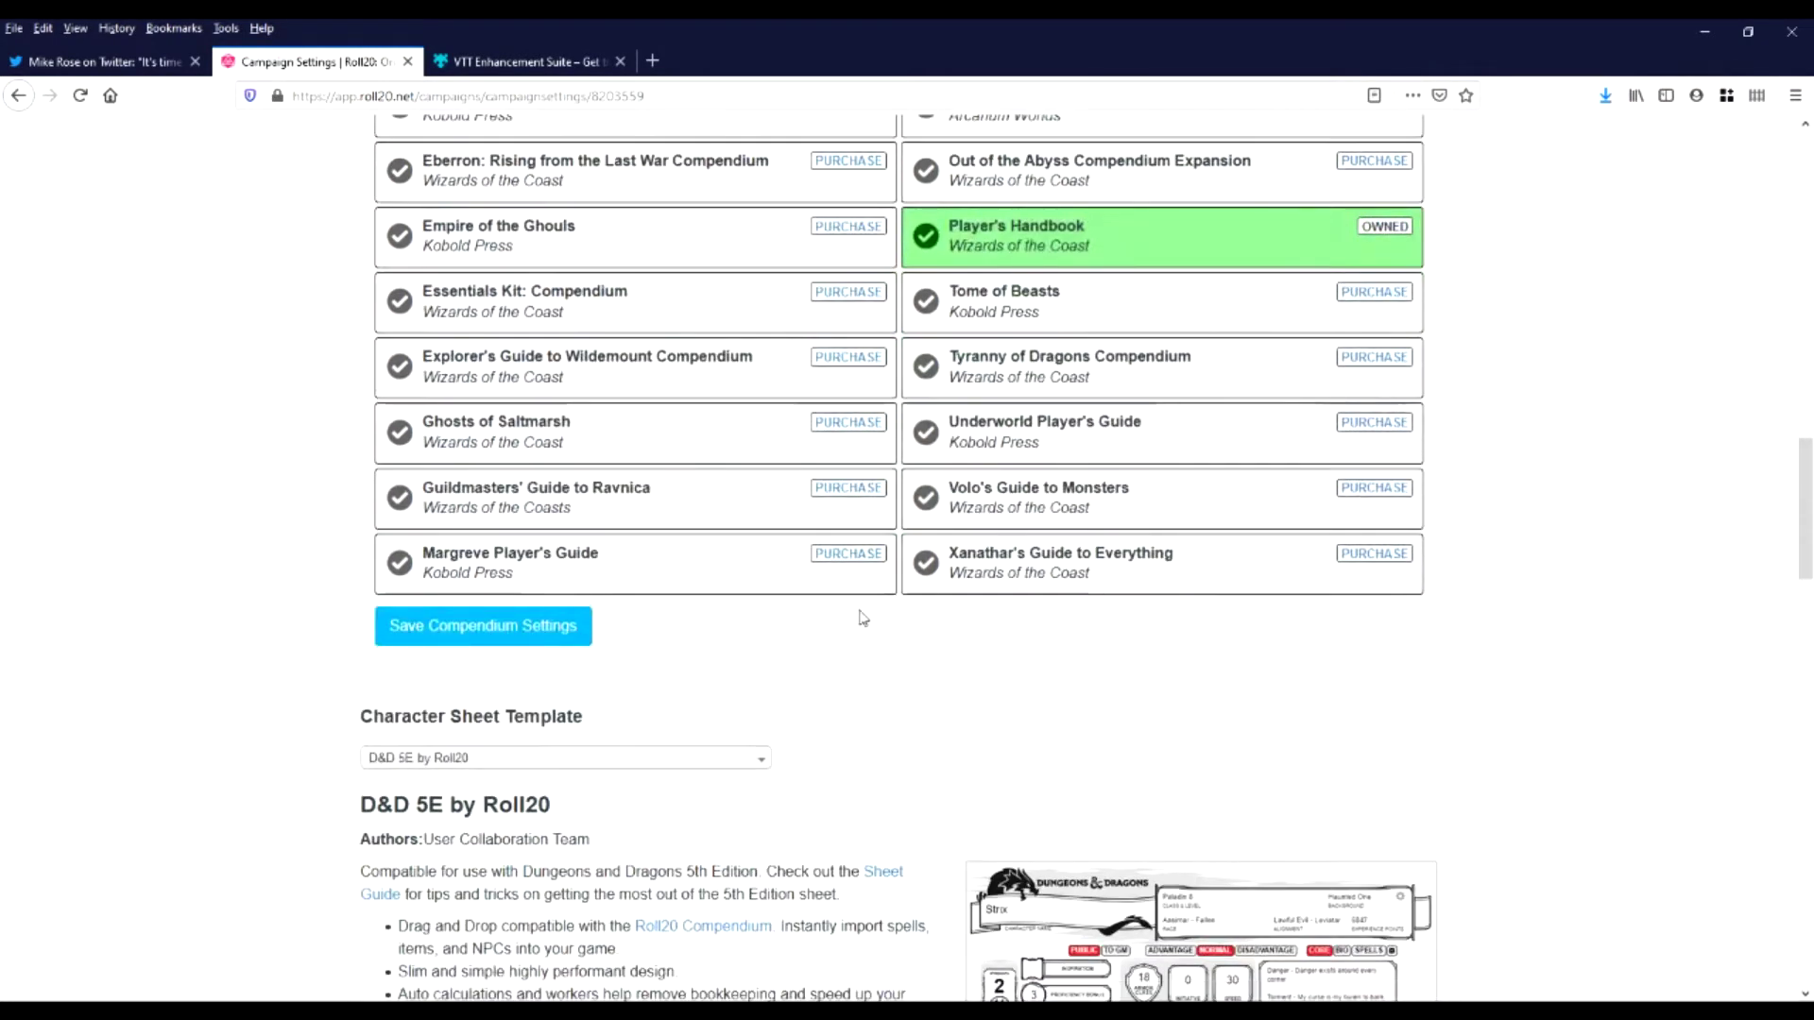
pyautogui.click(479, 629)
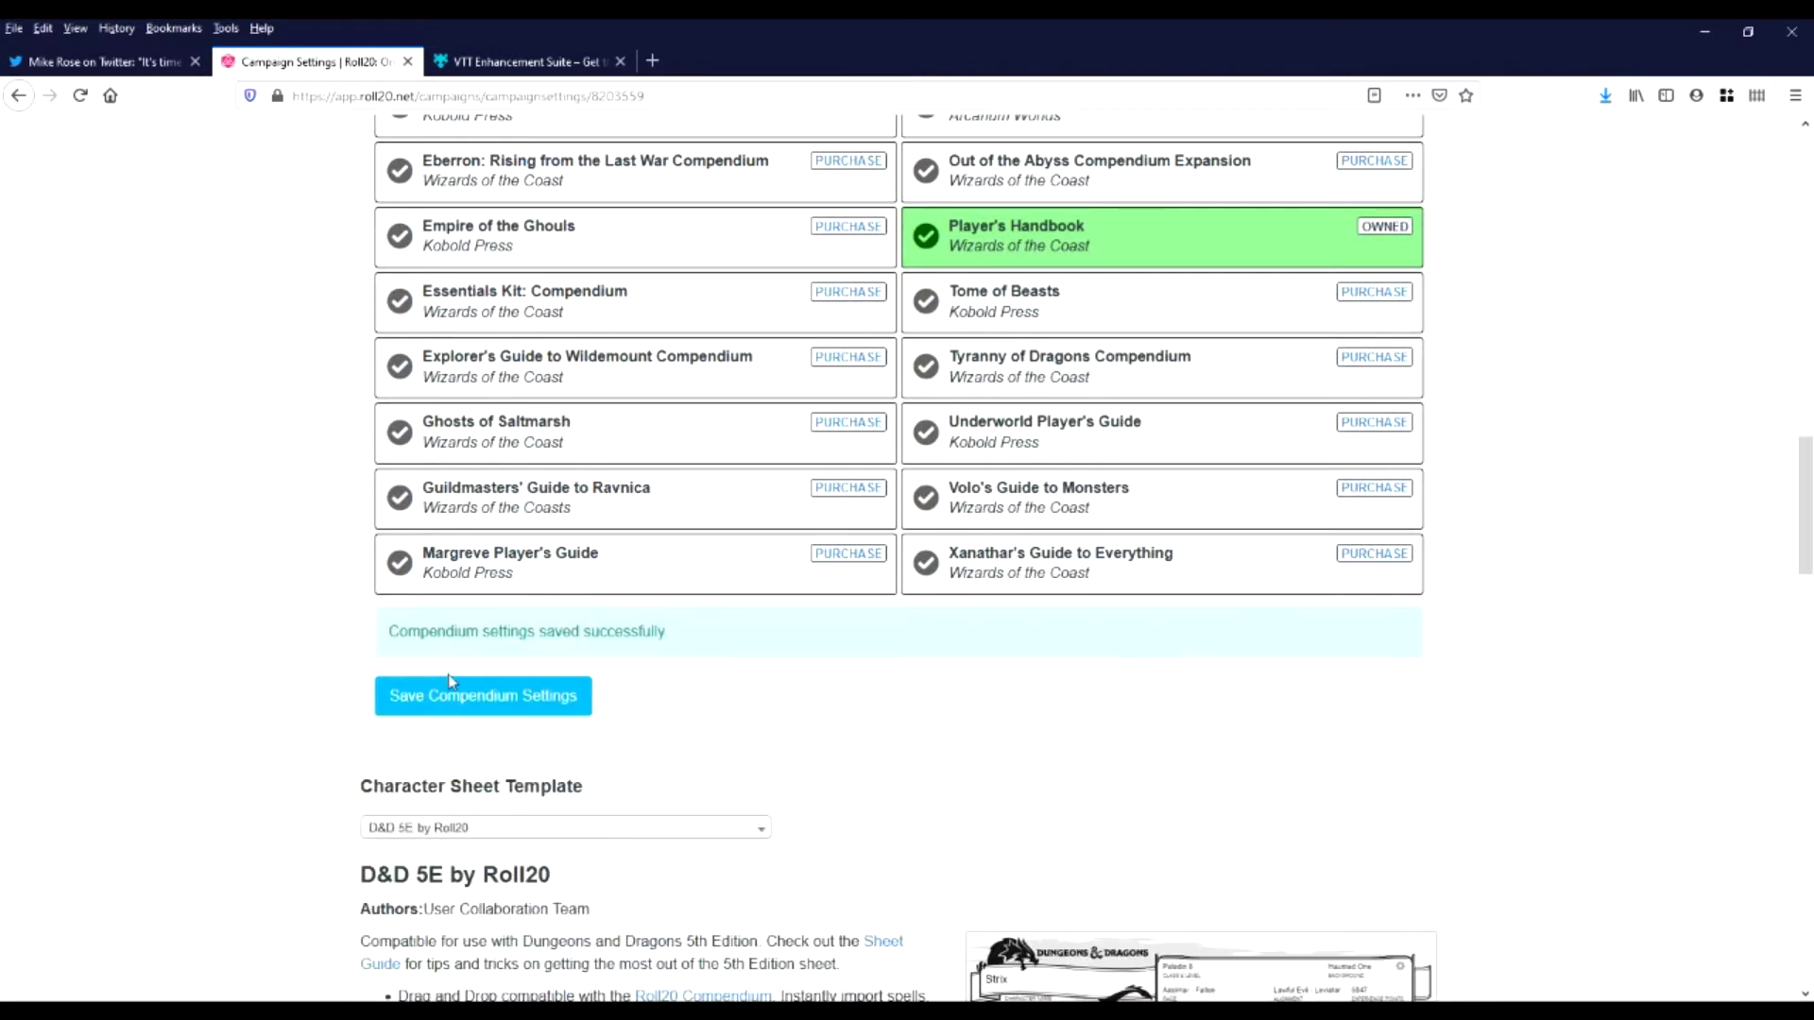
# Return to the Book Learnin' game page and add the Instant NPC Cards addon to the game
pyautogui.scroll(16, 330, 690)
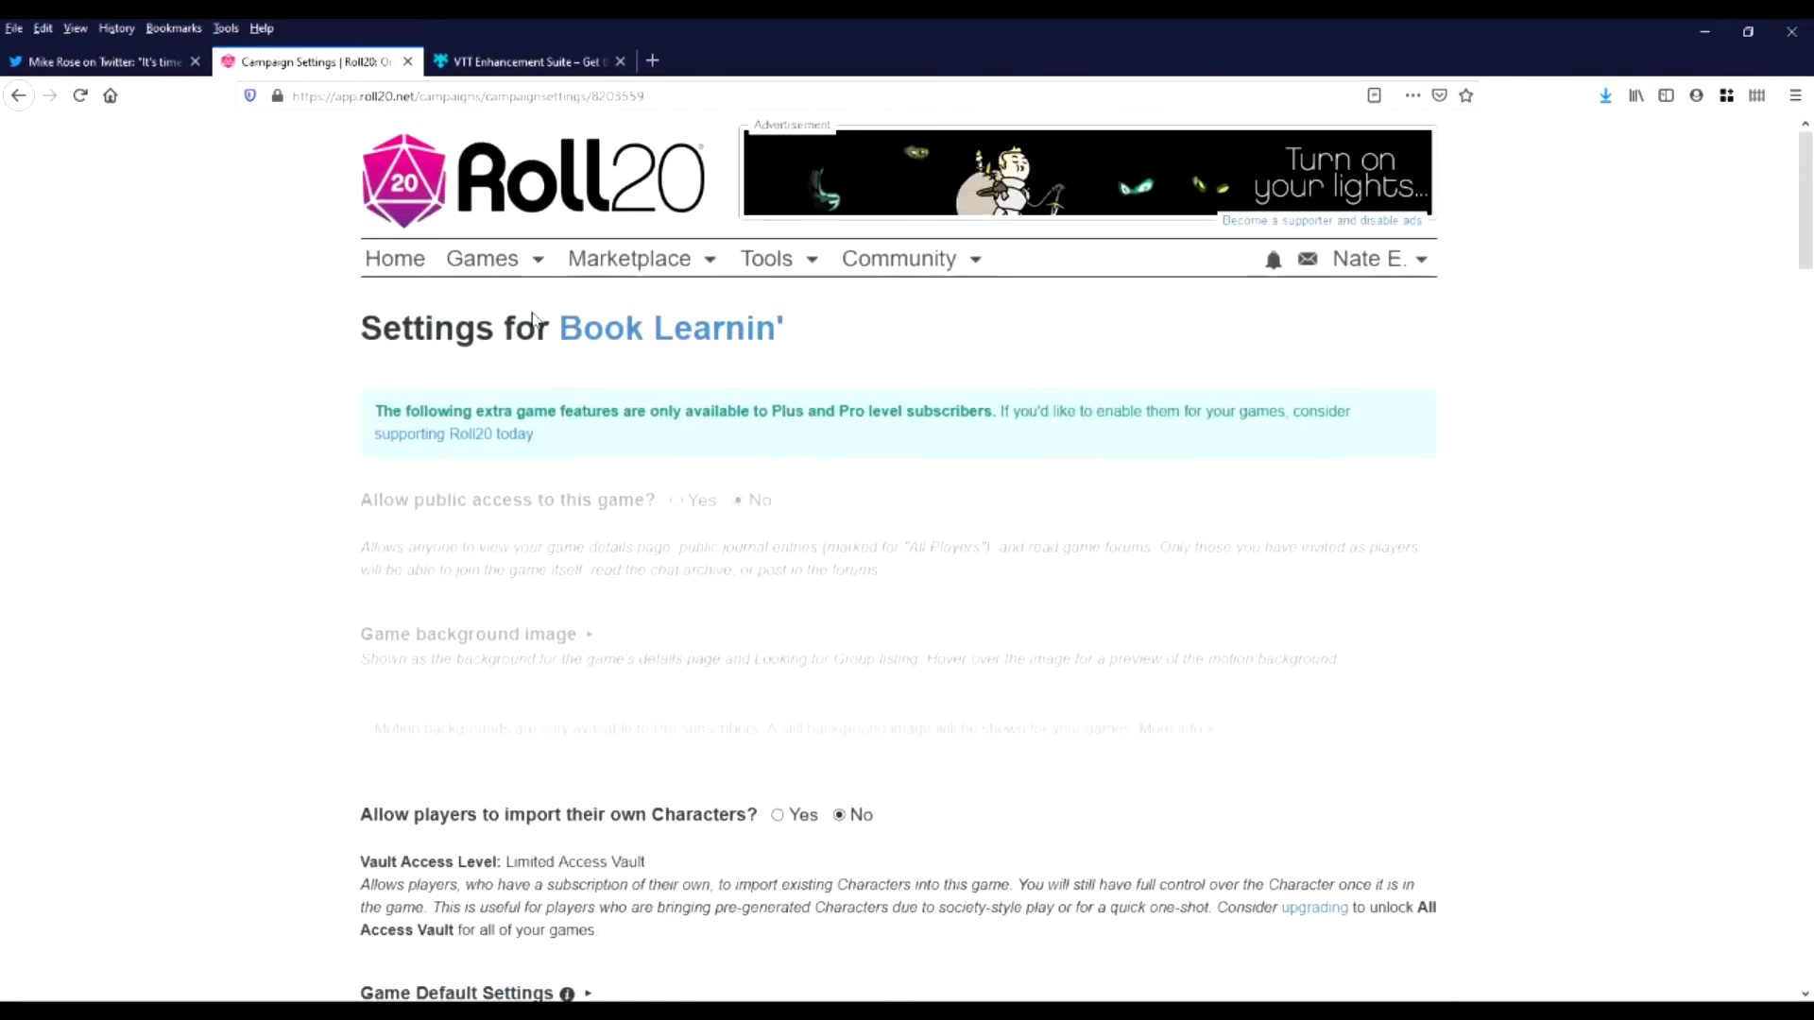
pyautogui.click(640, 356)
pyautogui.scroll(-3, 255, 392)
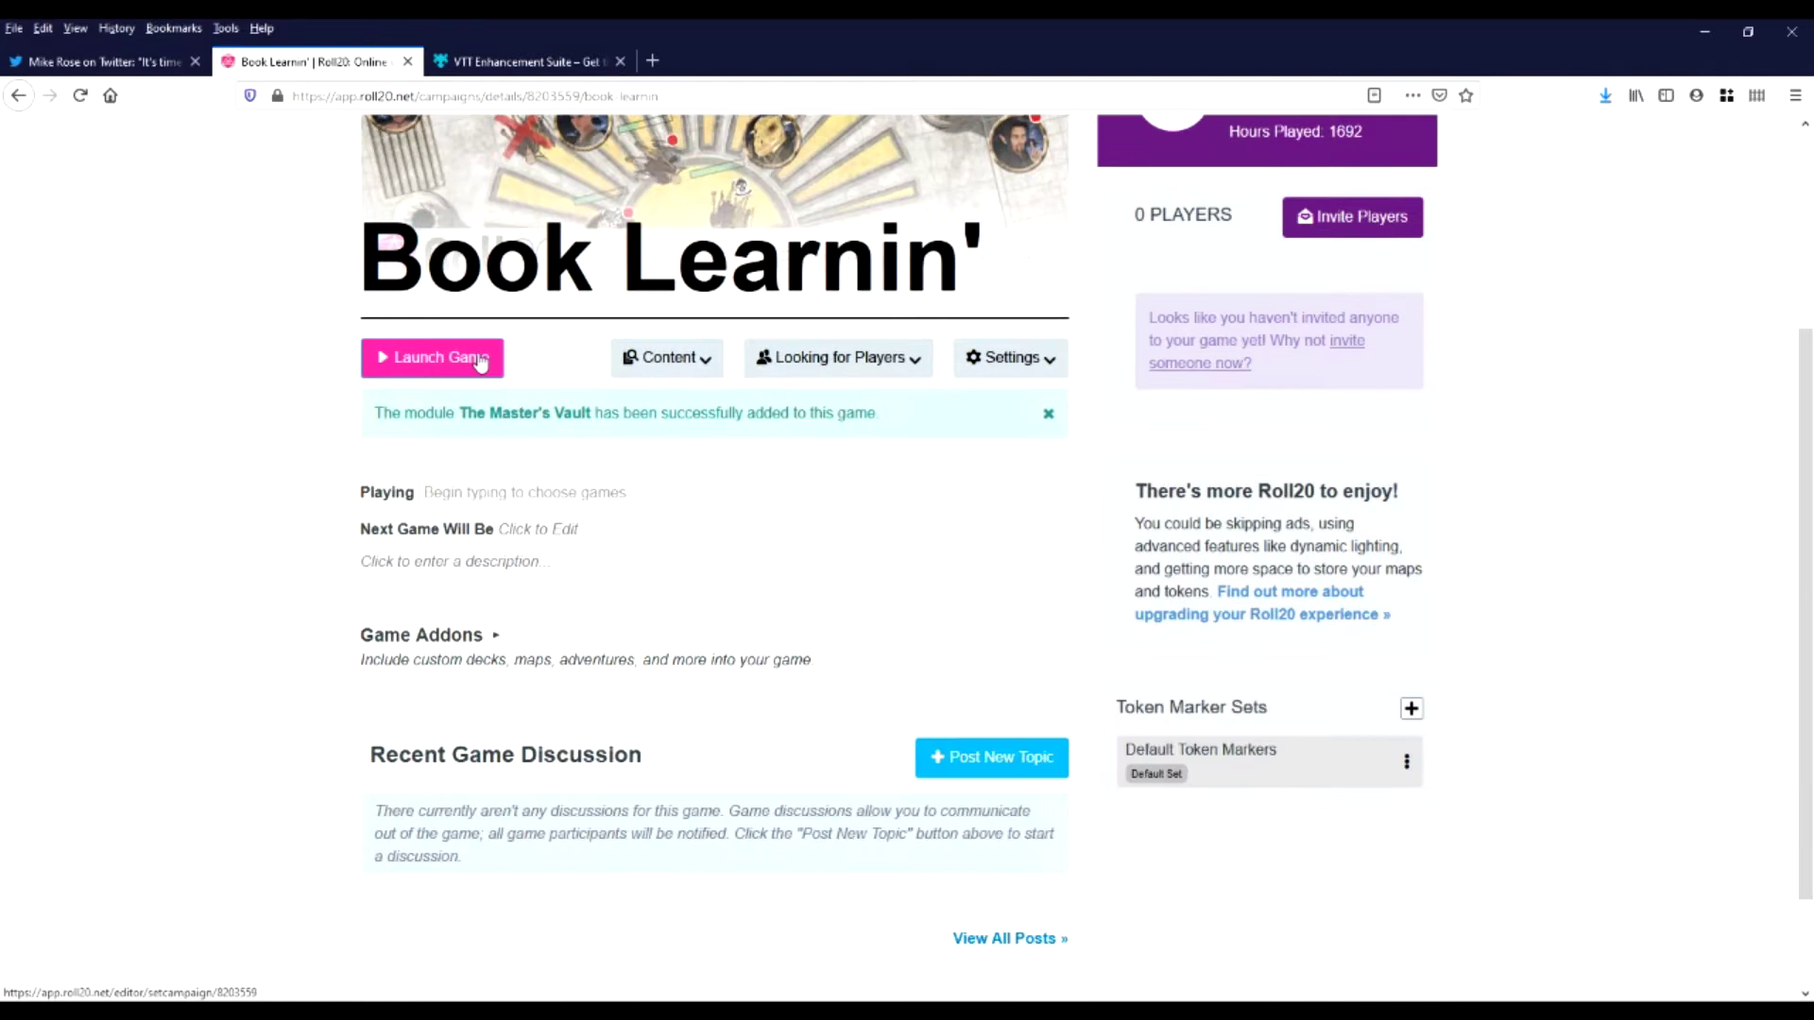
pyautogui.click(493, 637)
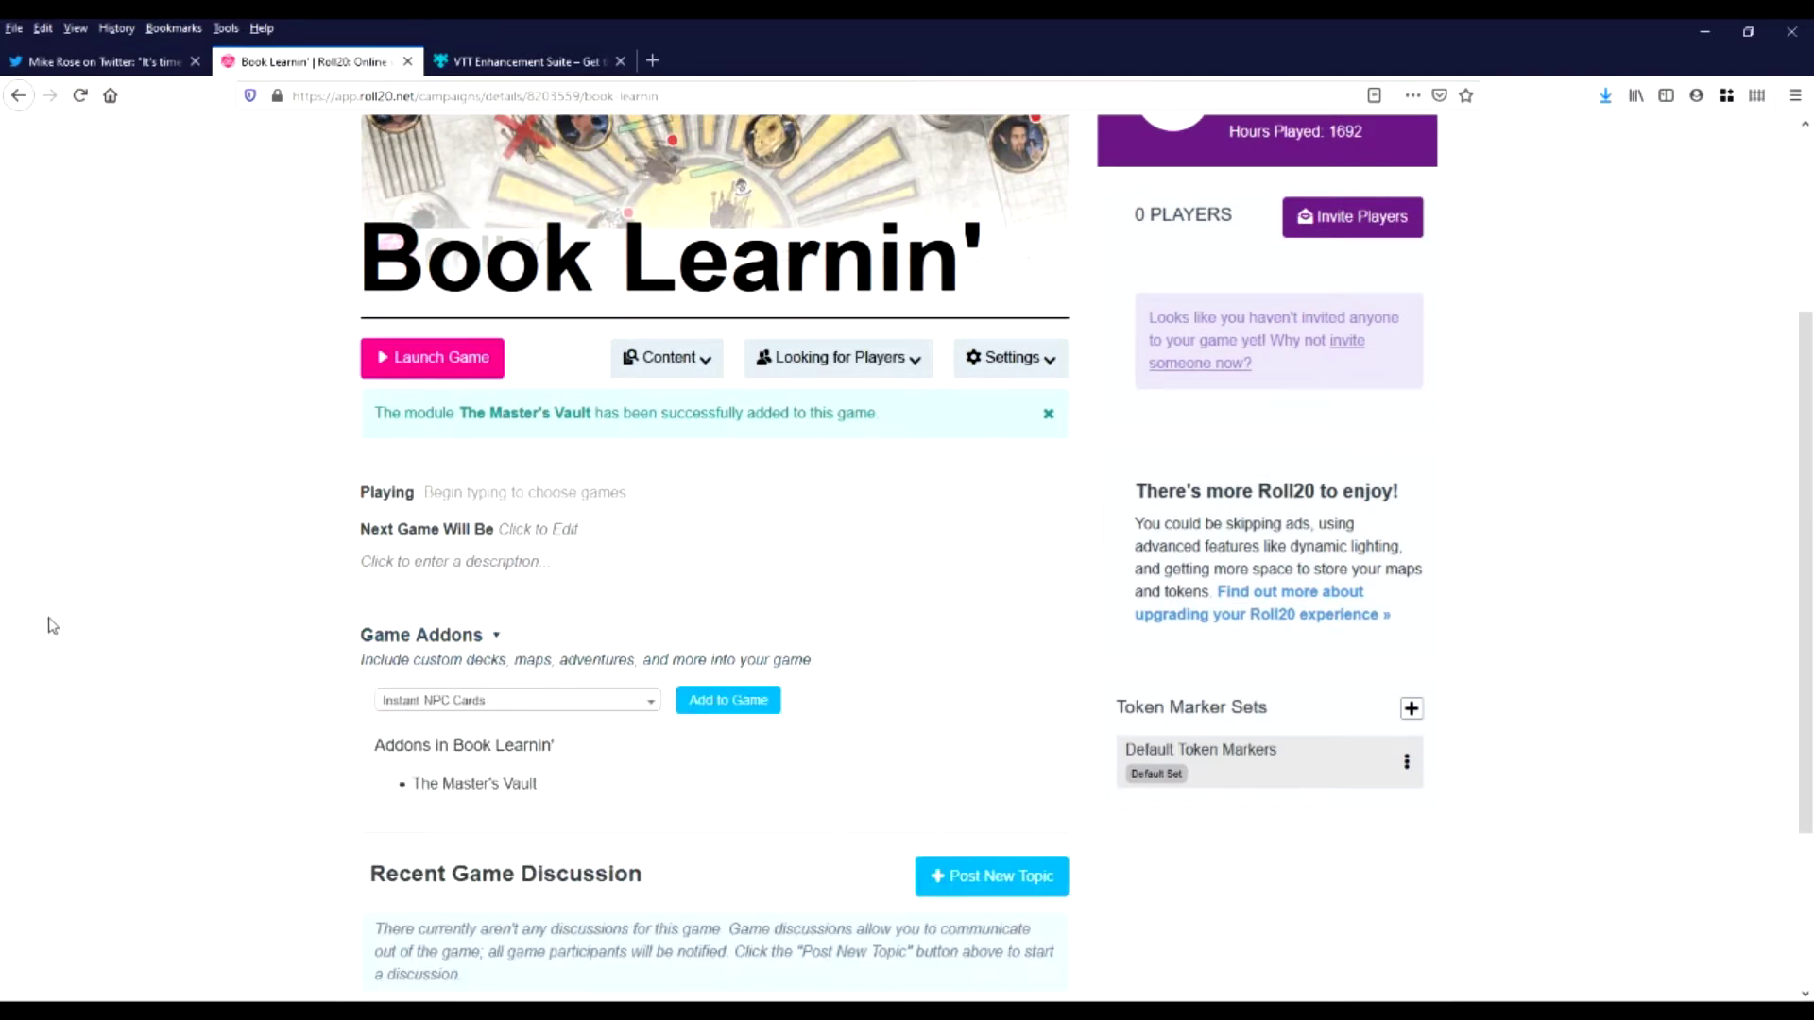
pyautogui.scroll(-3, 437, 458)
pyautogui.click(422, 463)
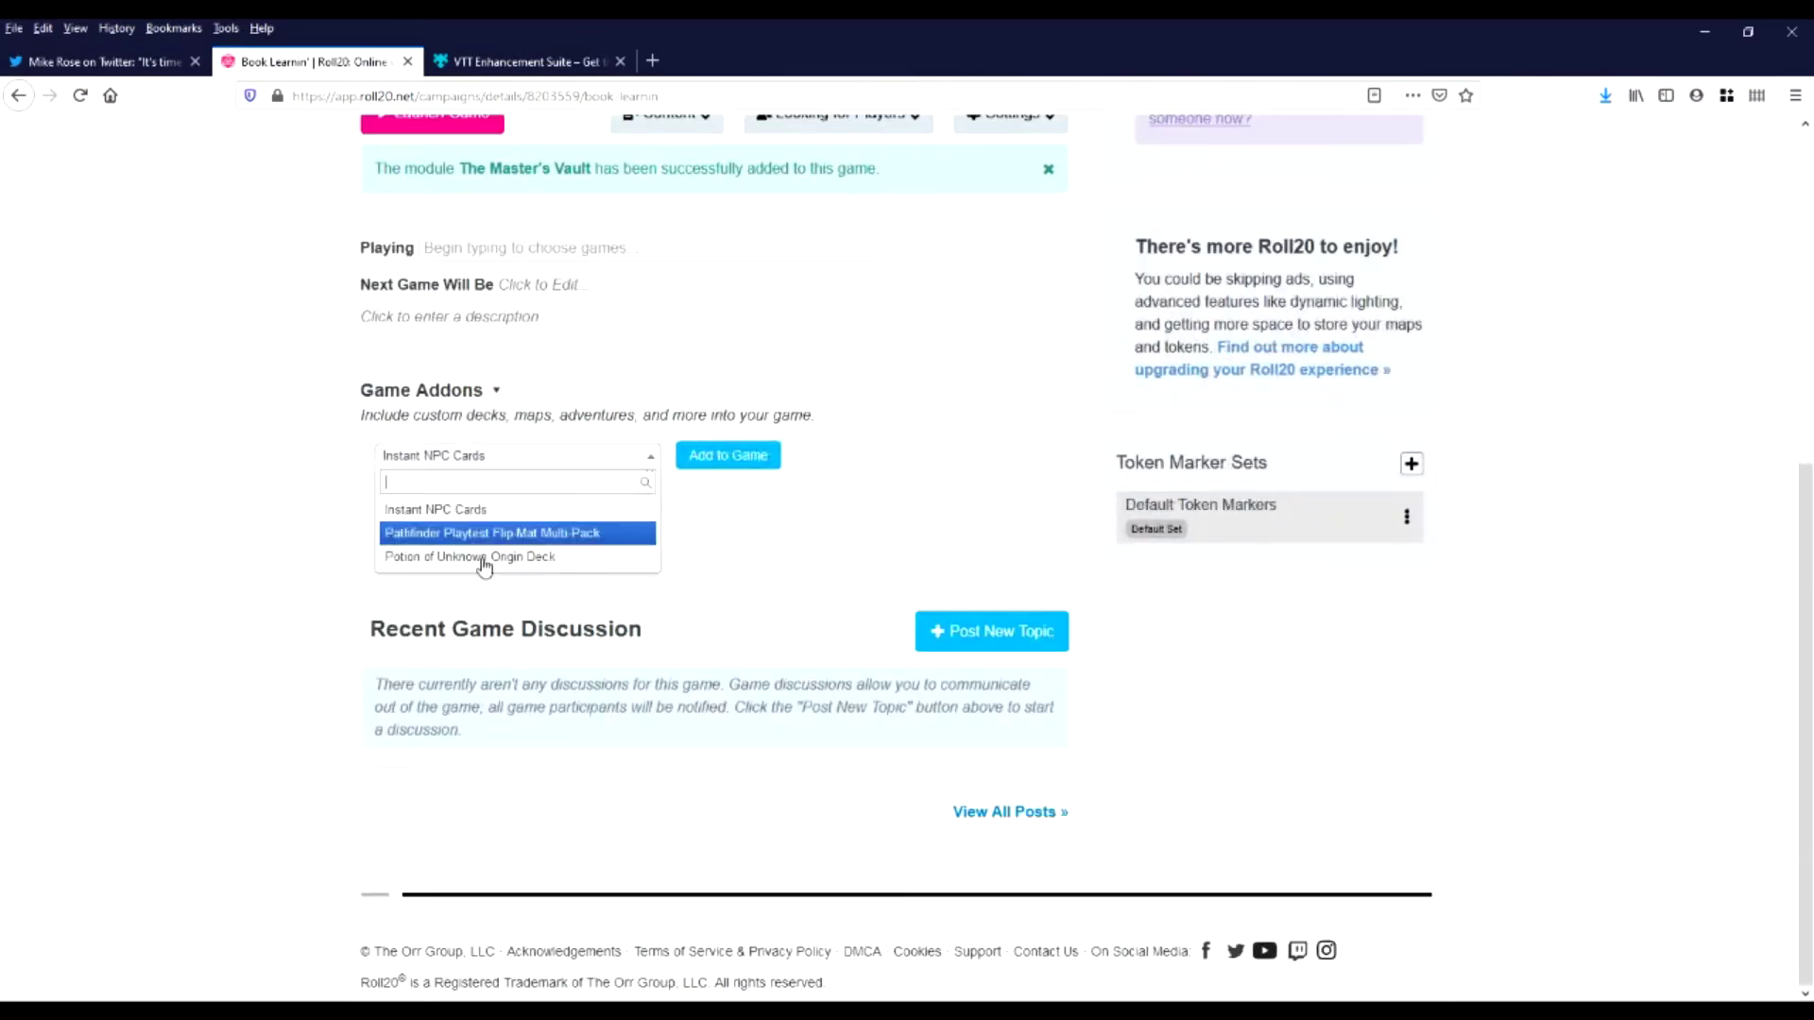
pyautogui.click(334, 674)
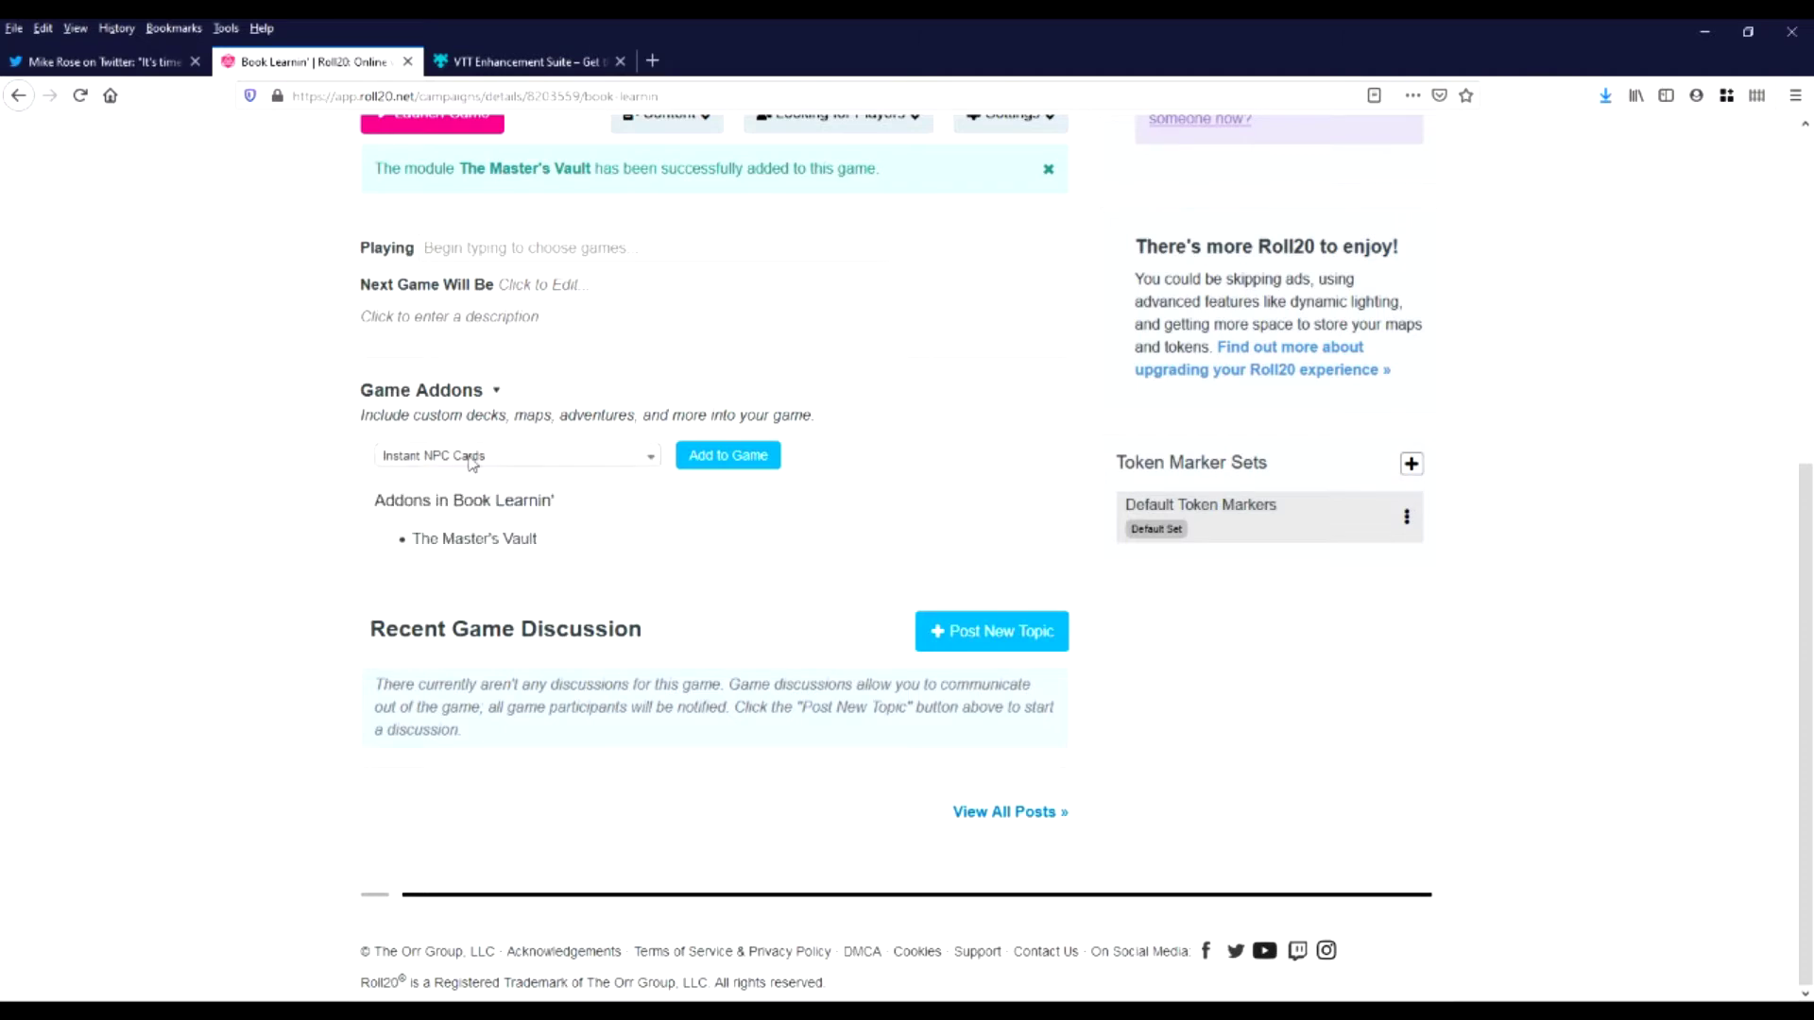
pyautogui.click(725, 457)
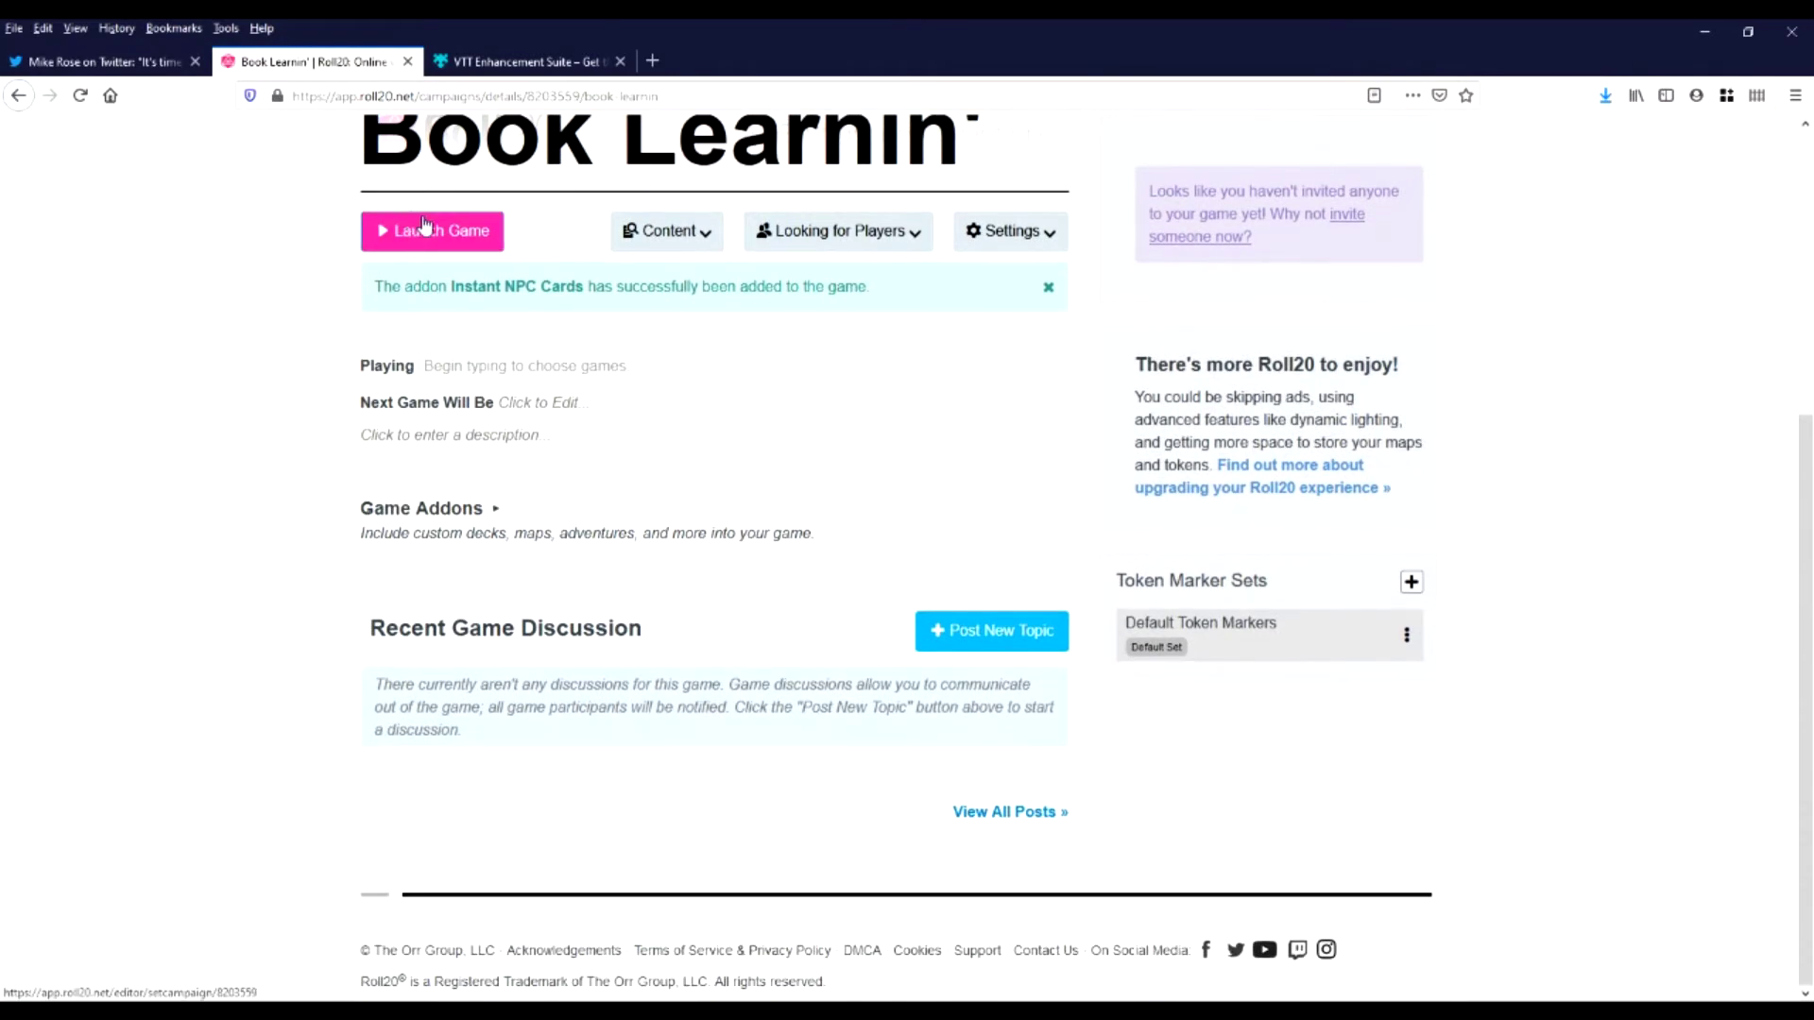
# Launch the Book Learnin' game and look over its welcome page
pyautogui.click(432, 230)
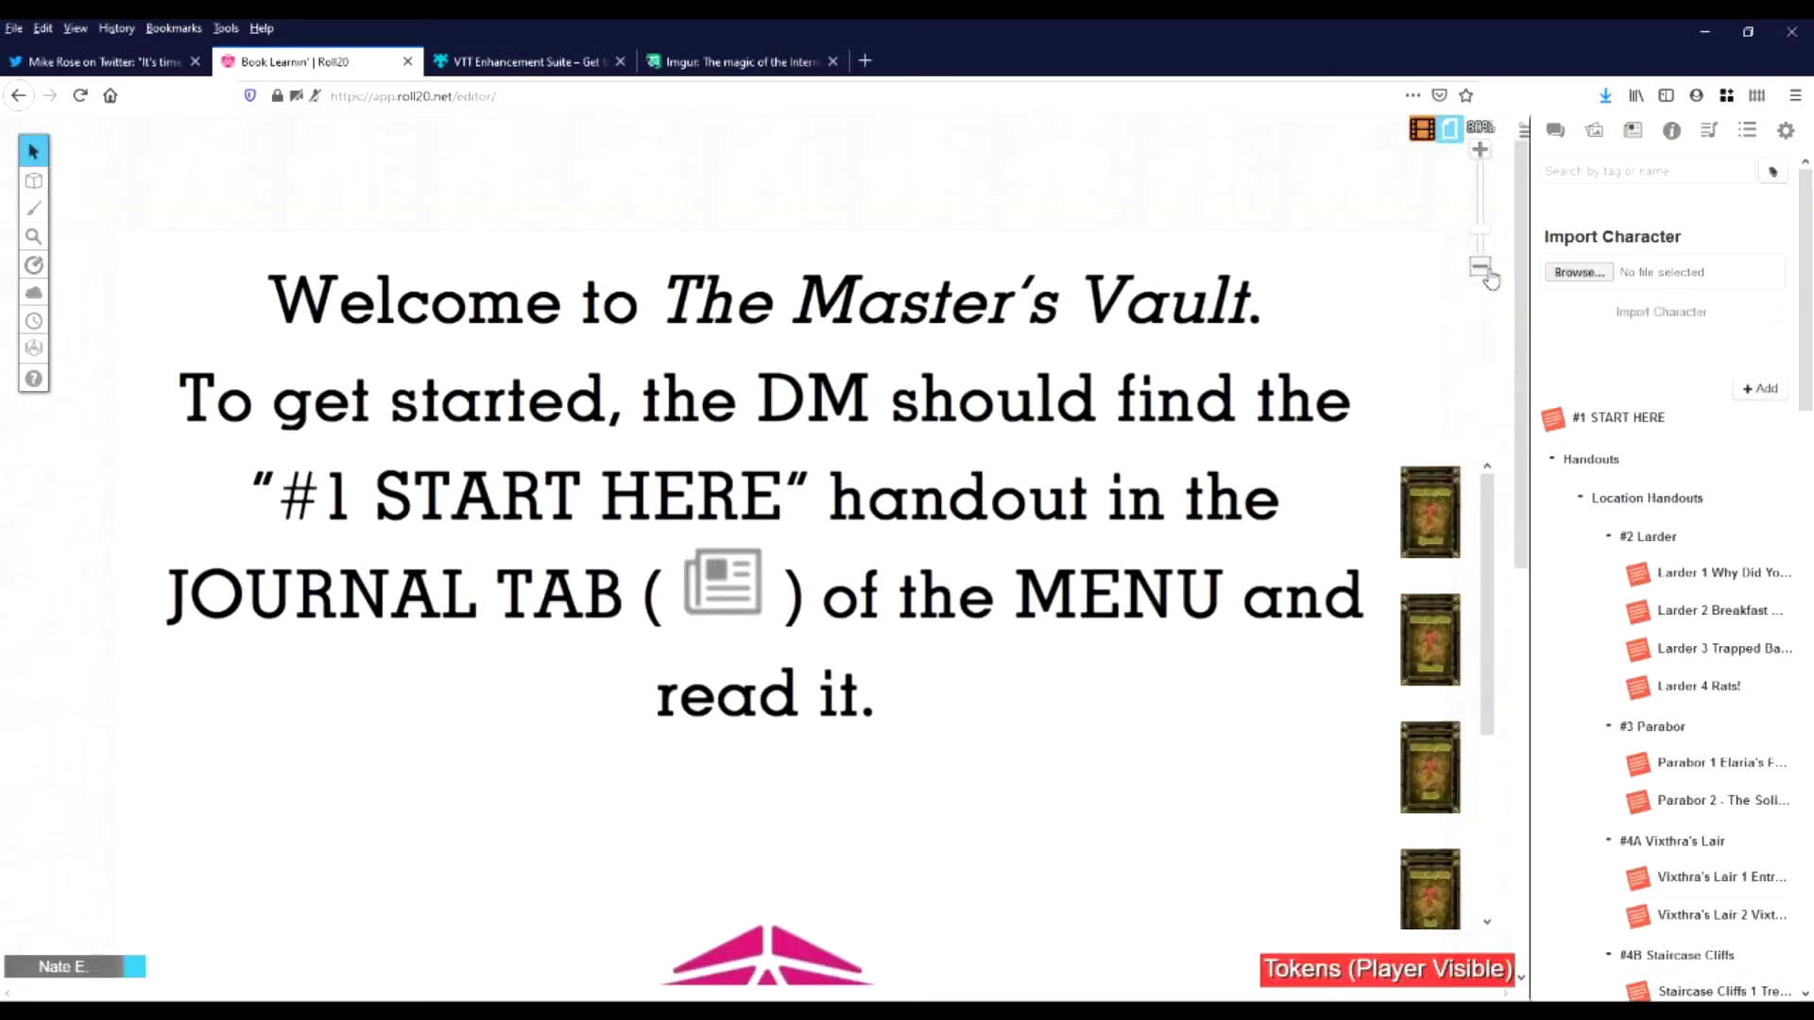
pyautogui.scroll(-6, 823, 565)
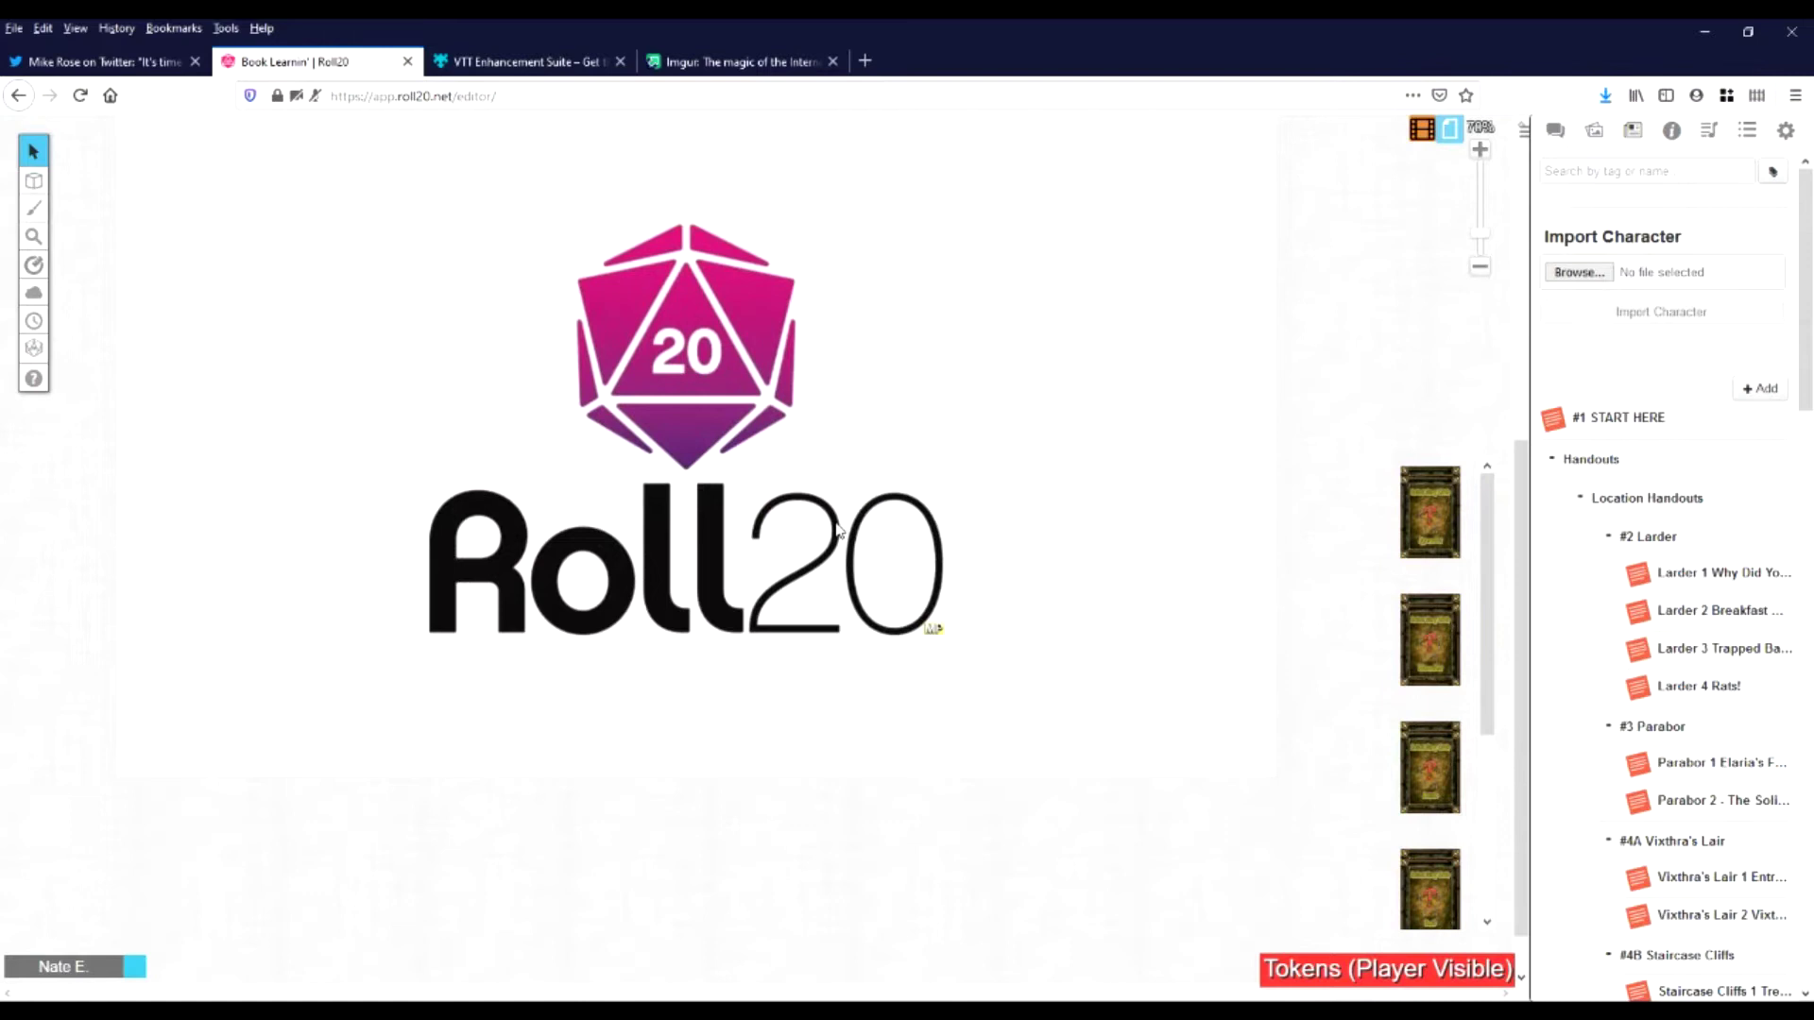
pyautogui.scroll(5, 1133, 382)
# Remove the Start page from the game through its page settings
pyautogui.click(1420, 130)
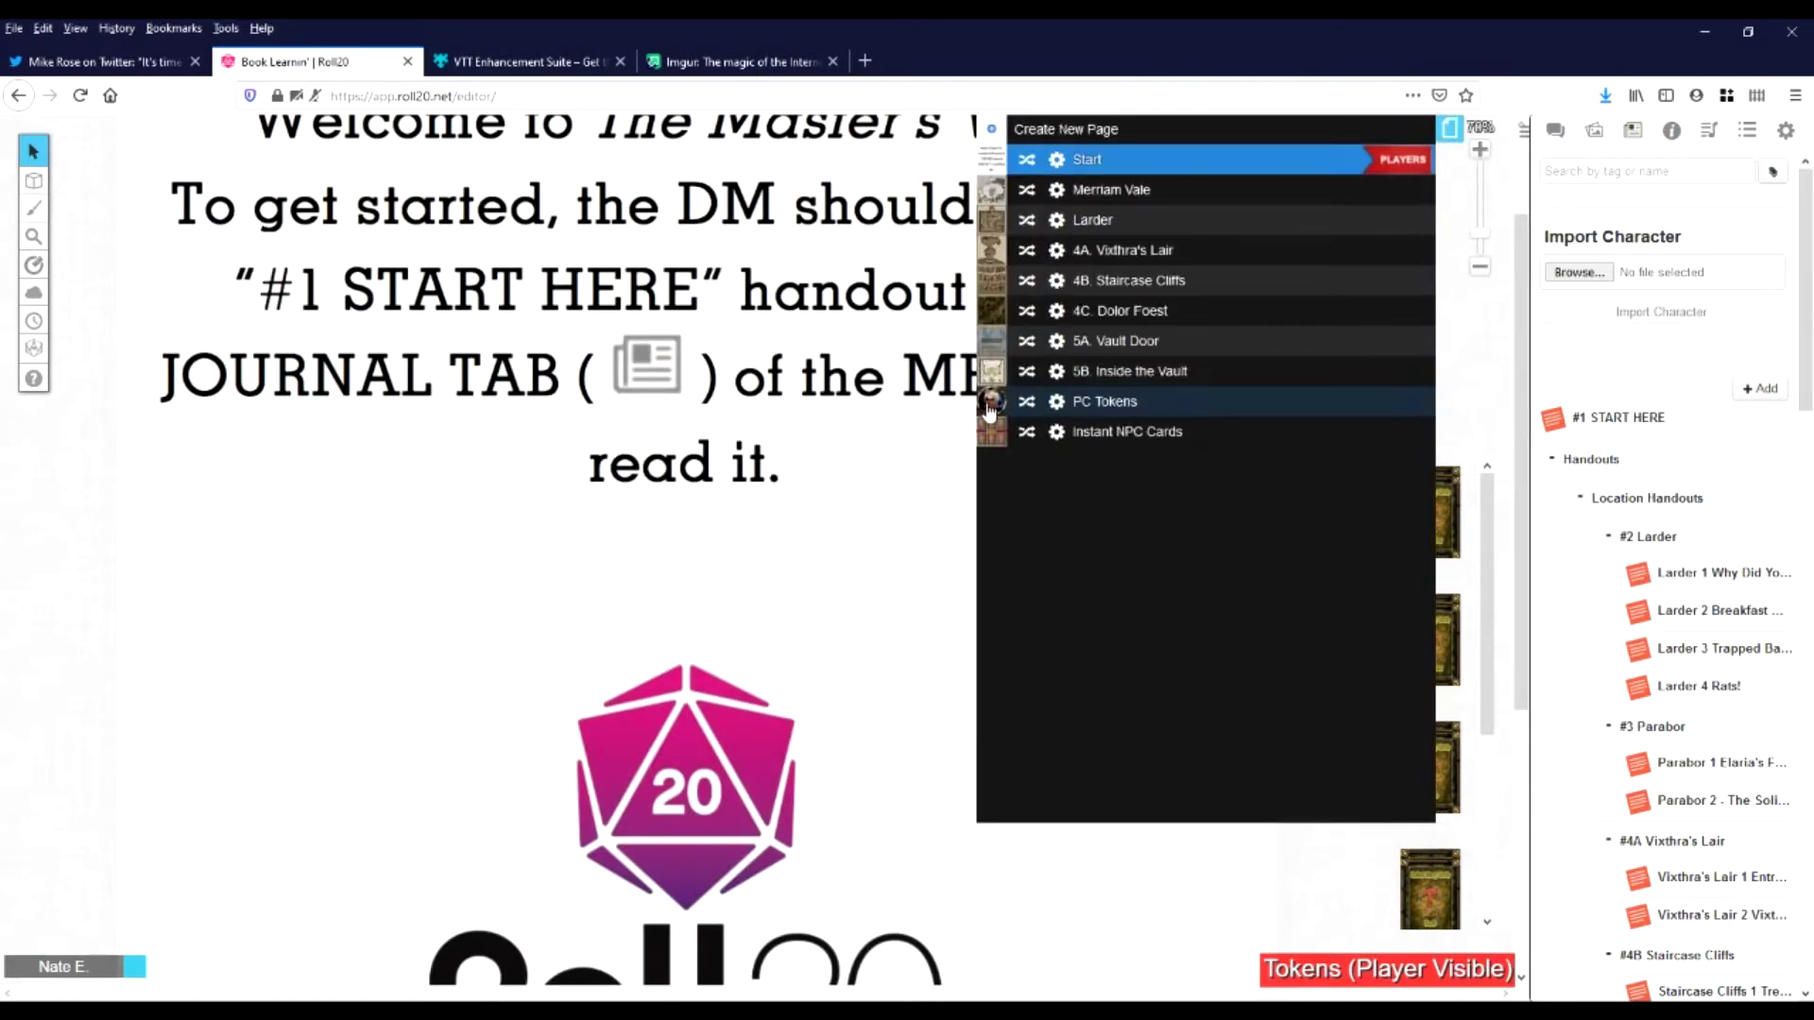
pyautogui.click(1058, 160)
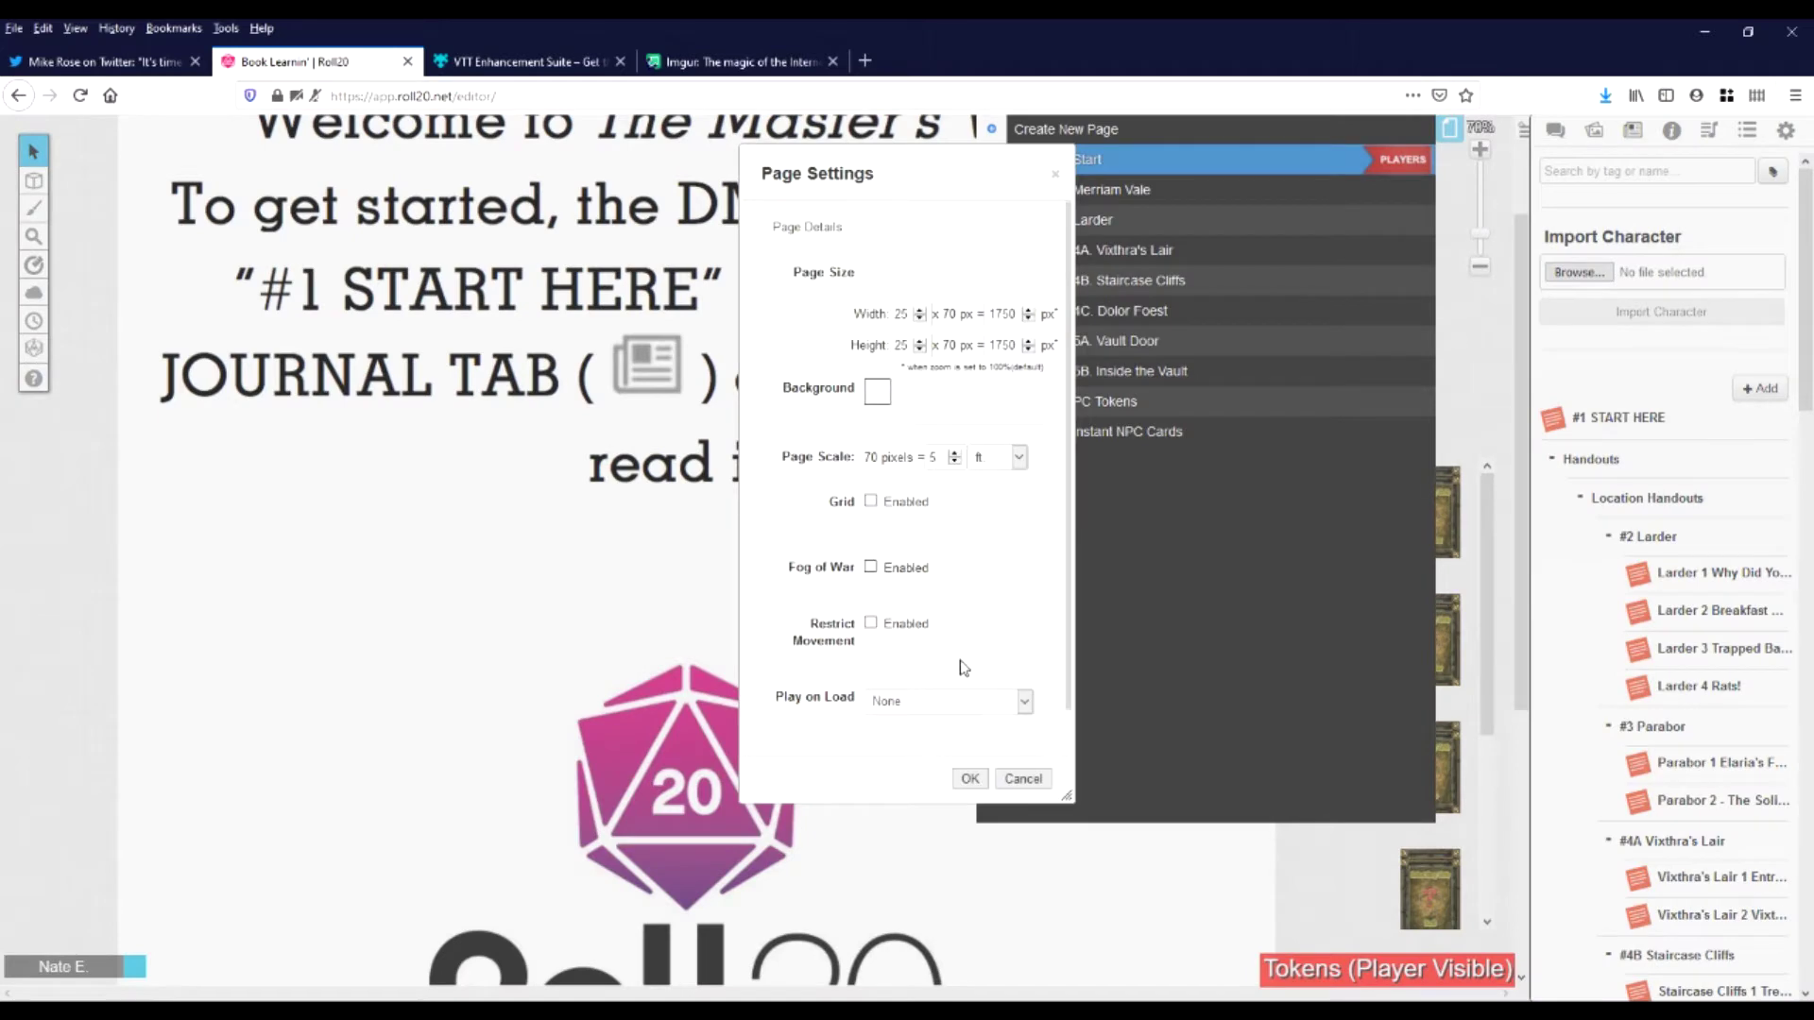
pyautogui.scroll(-1, 959, 656)
pyautogui.click(978, 738)
pyautogui.click(1043, 470)
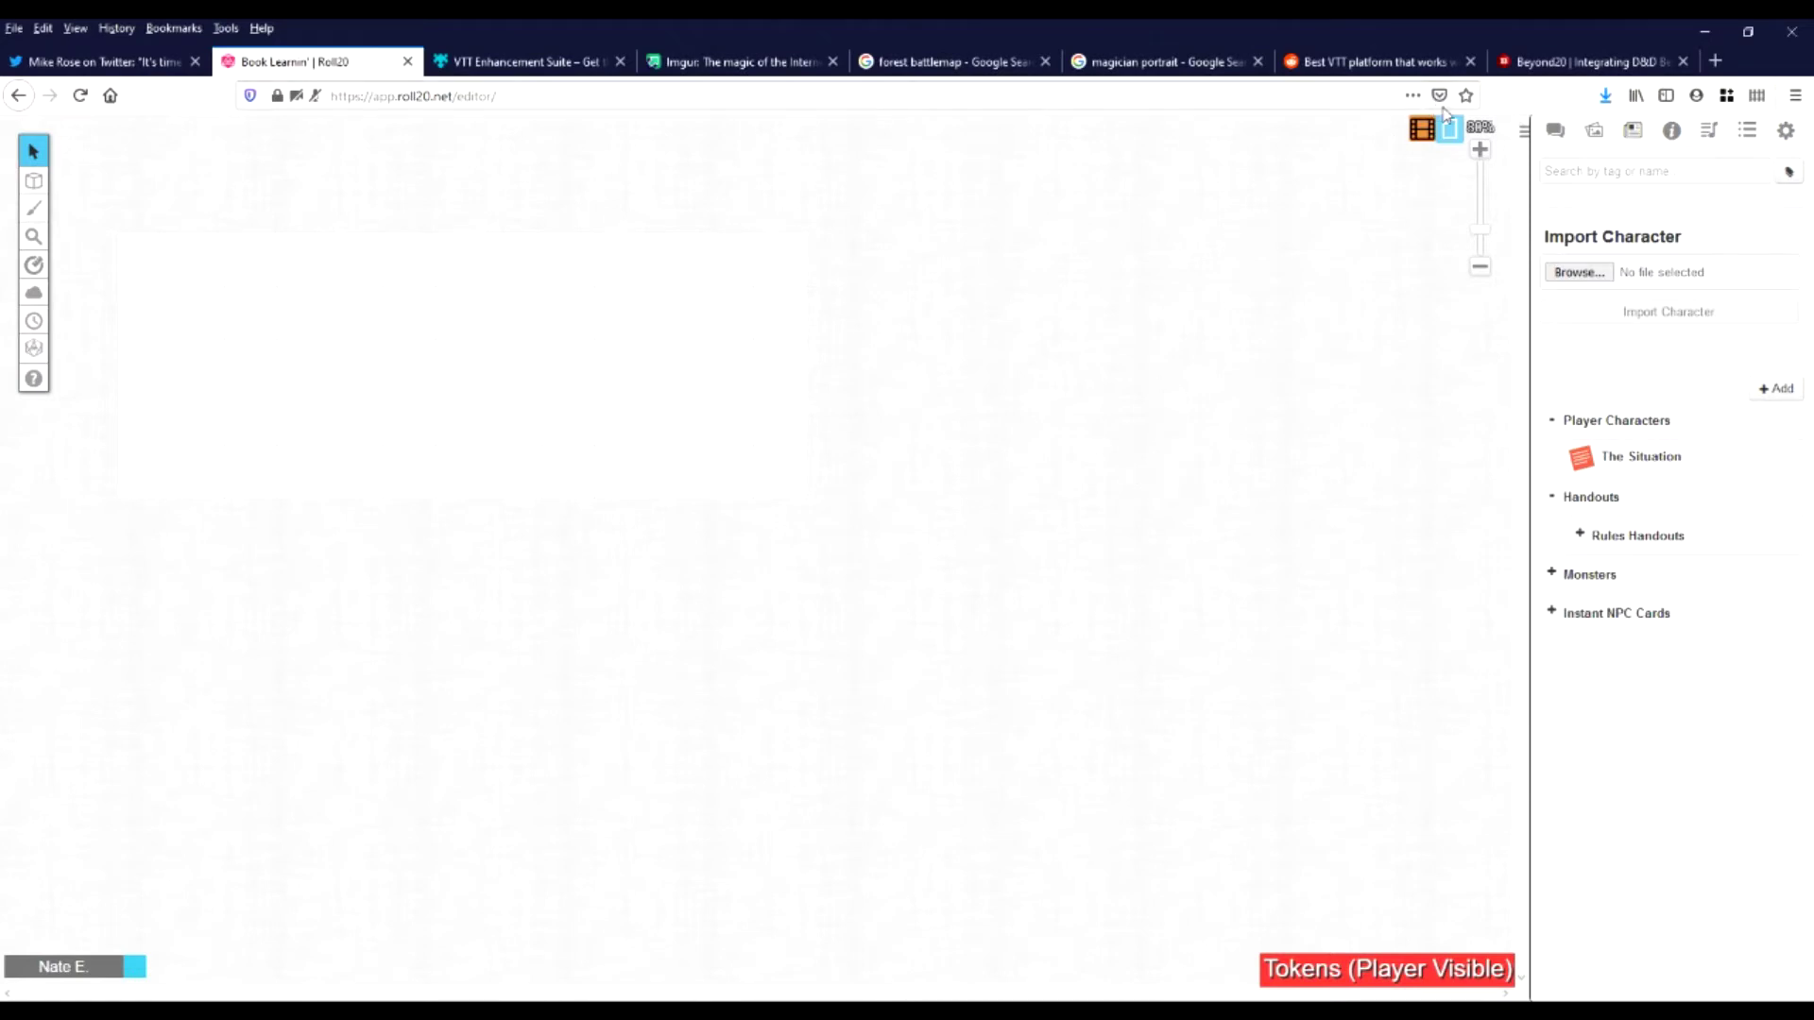
# Check the remaining pages and the Rules Handouts in the journal, and collapse the Handouts folder
pyautogui.click(1424, 124)
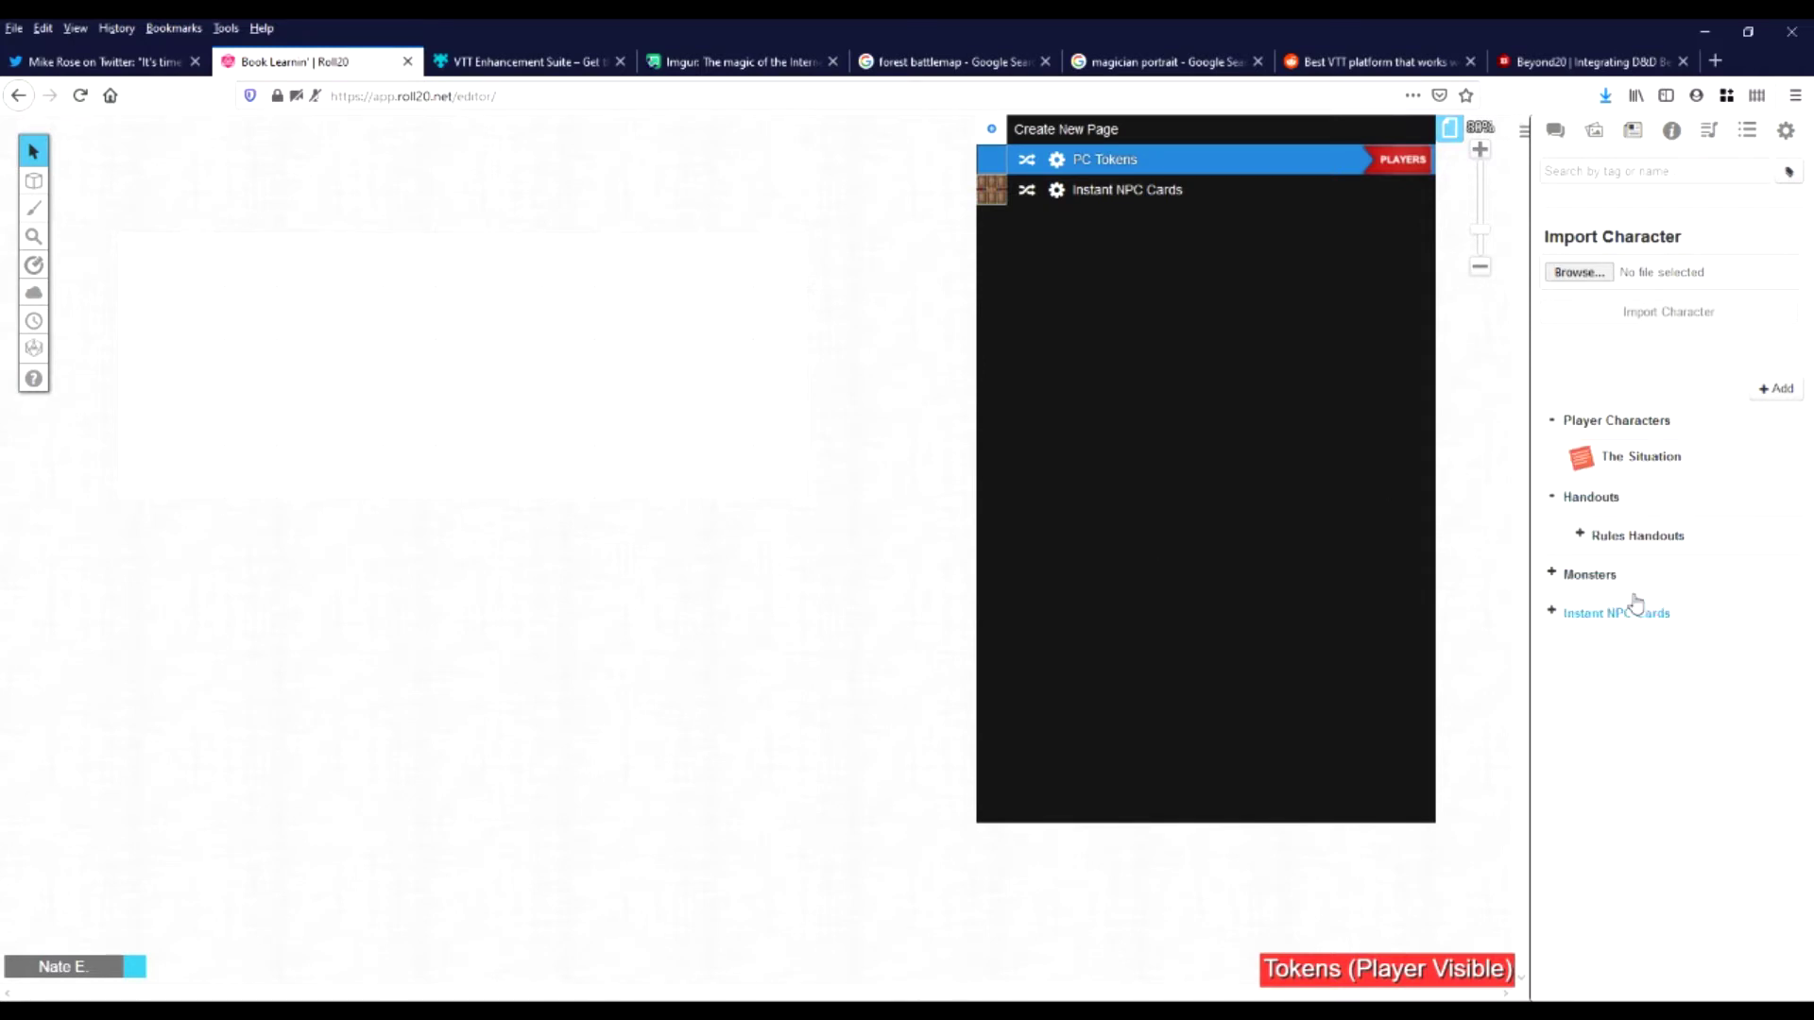
pyautogui.click(1580, 535)
pyautogui.scroll(-2, 1683, 643)
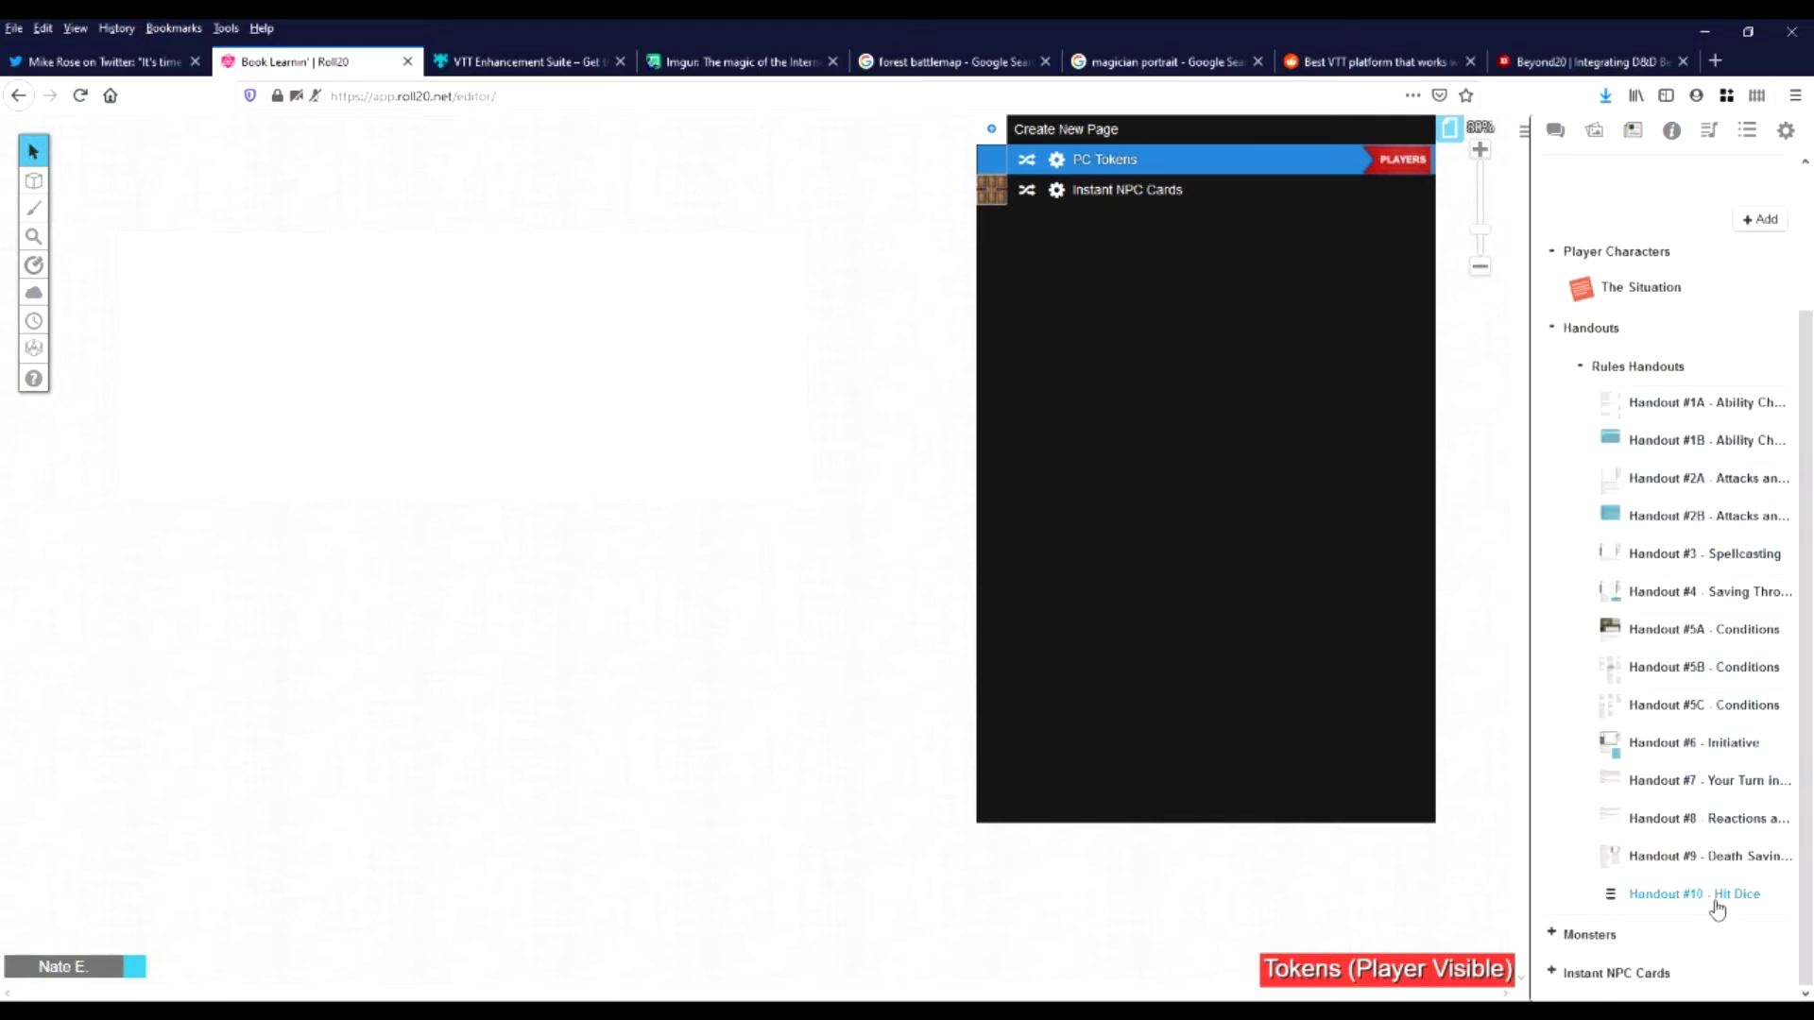
pyautogui.scroll(2, 1663, 756)
pyautogui.click(1554, 497)
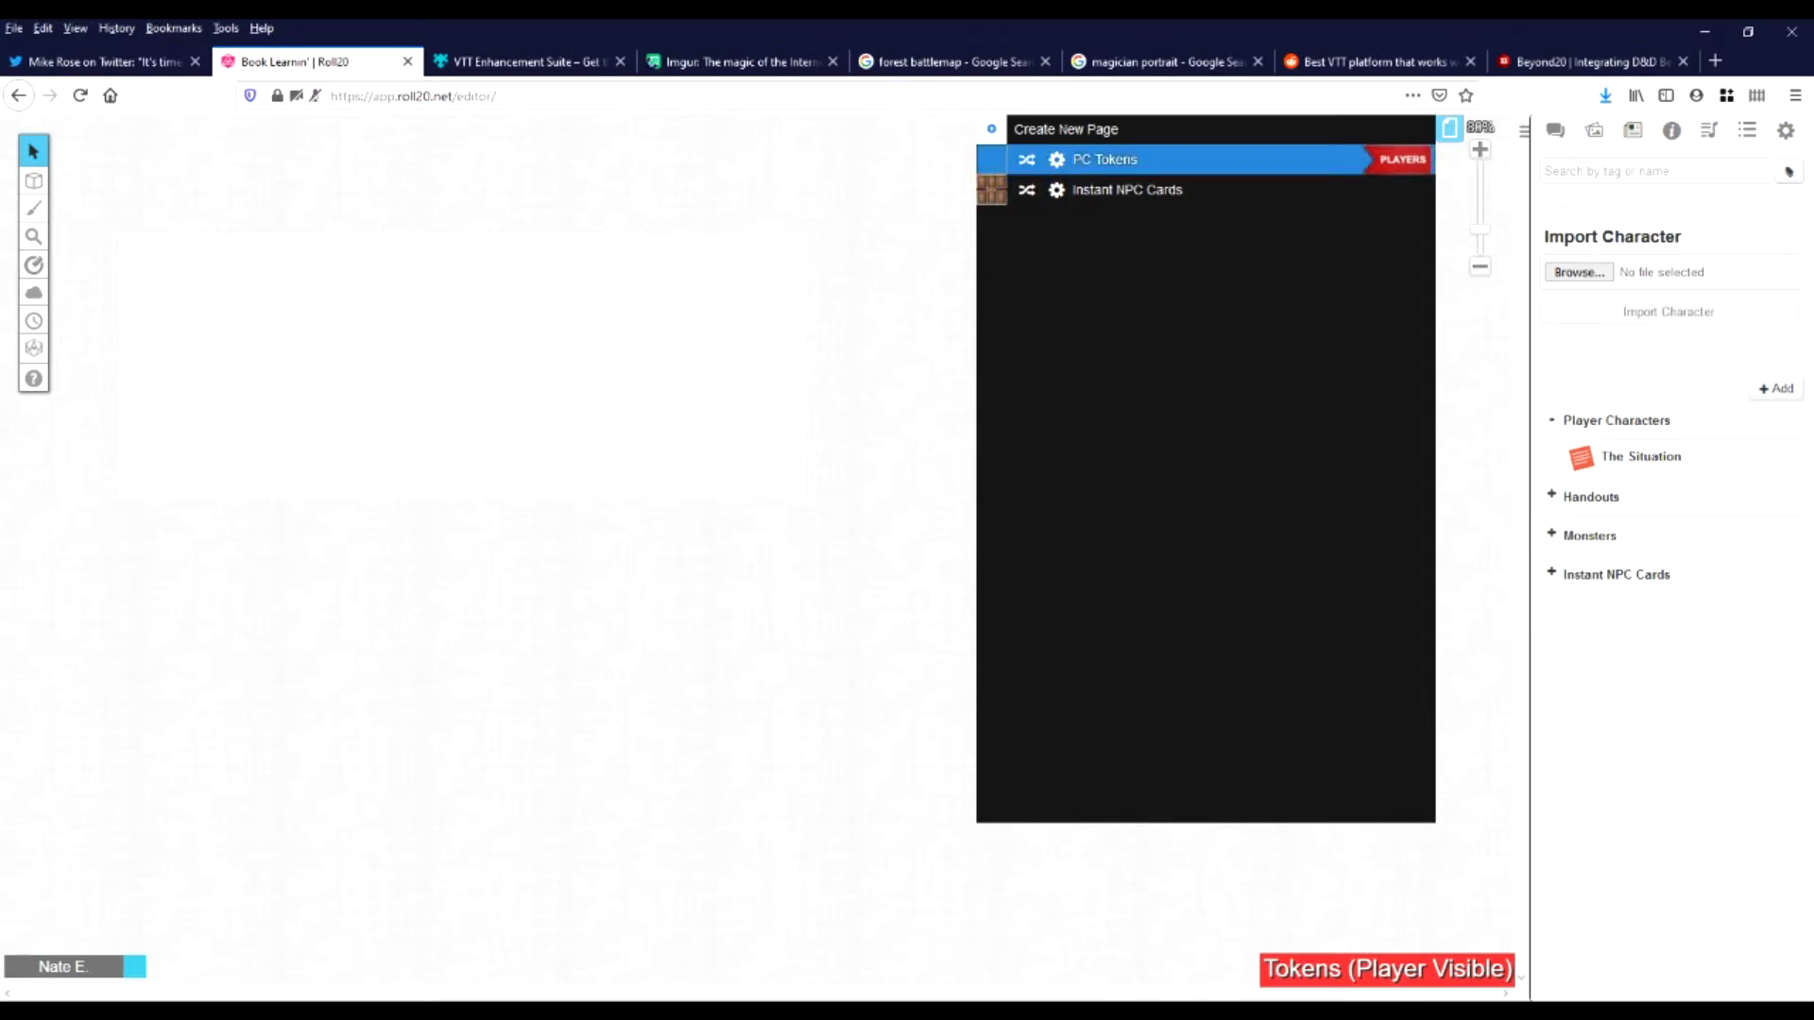
# Create two new pages and name one of them Battlemap
pyautogui.click(1063, 130)
pyautogui.click(1063, 129)
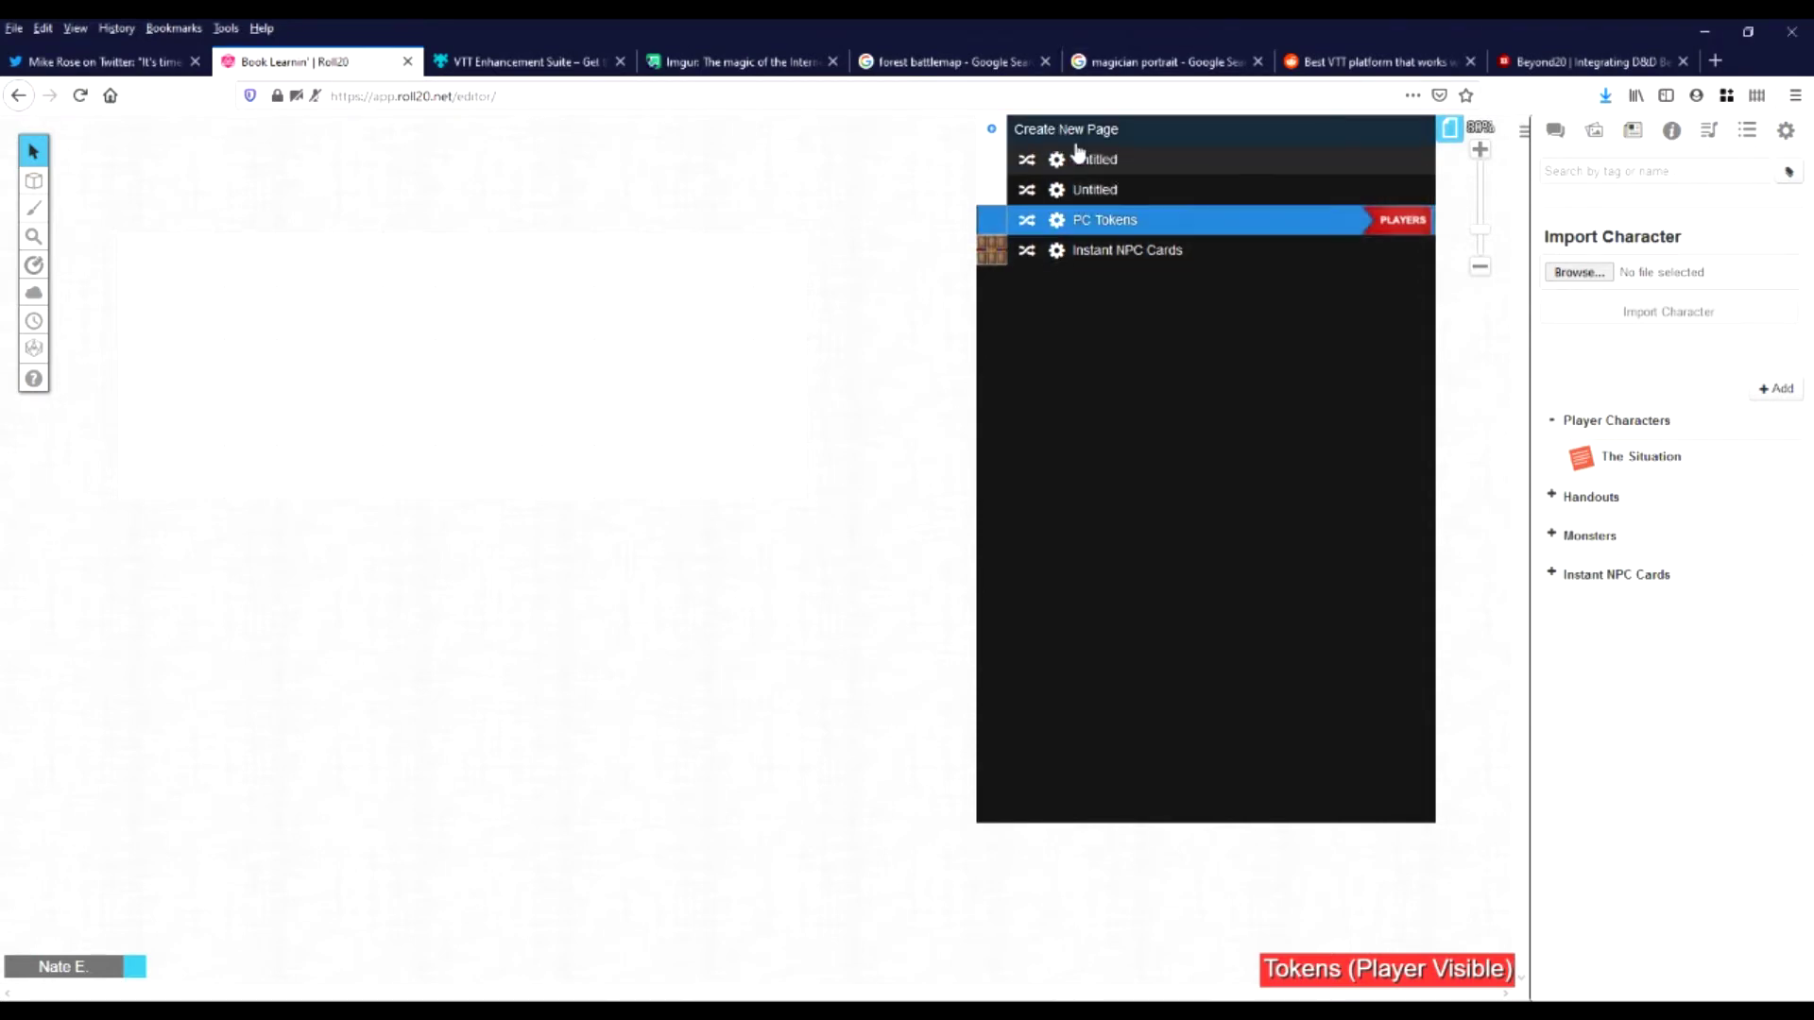
pyautogui.doubleClick(1111, 189)
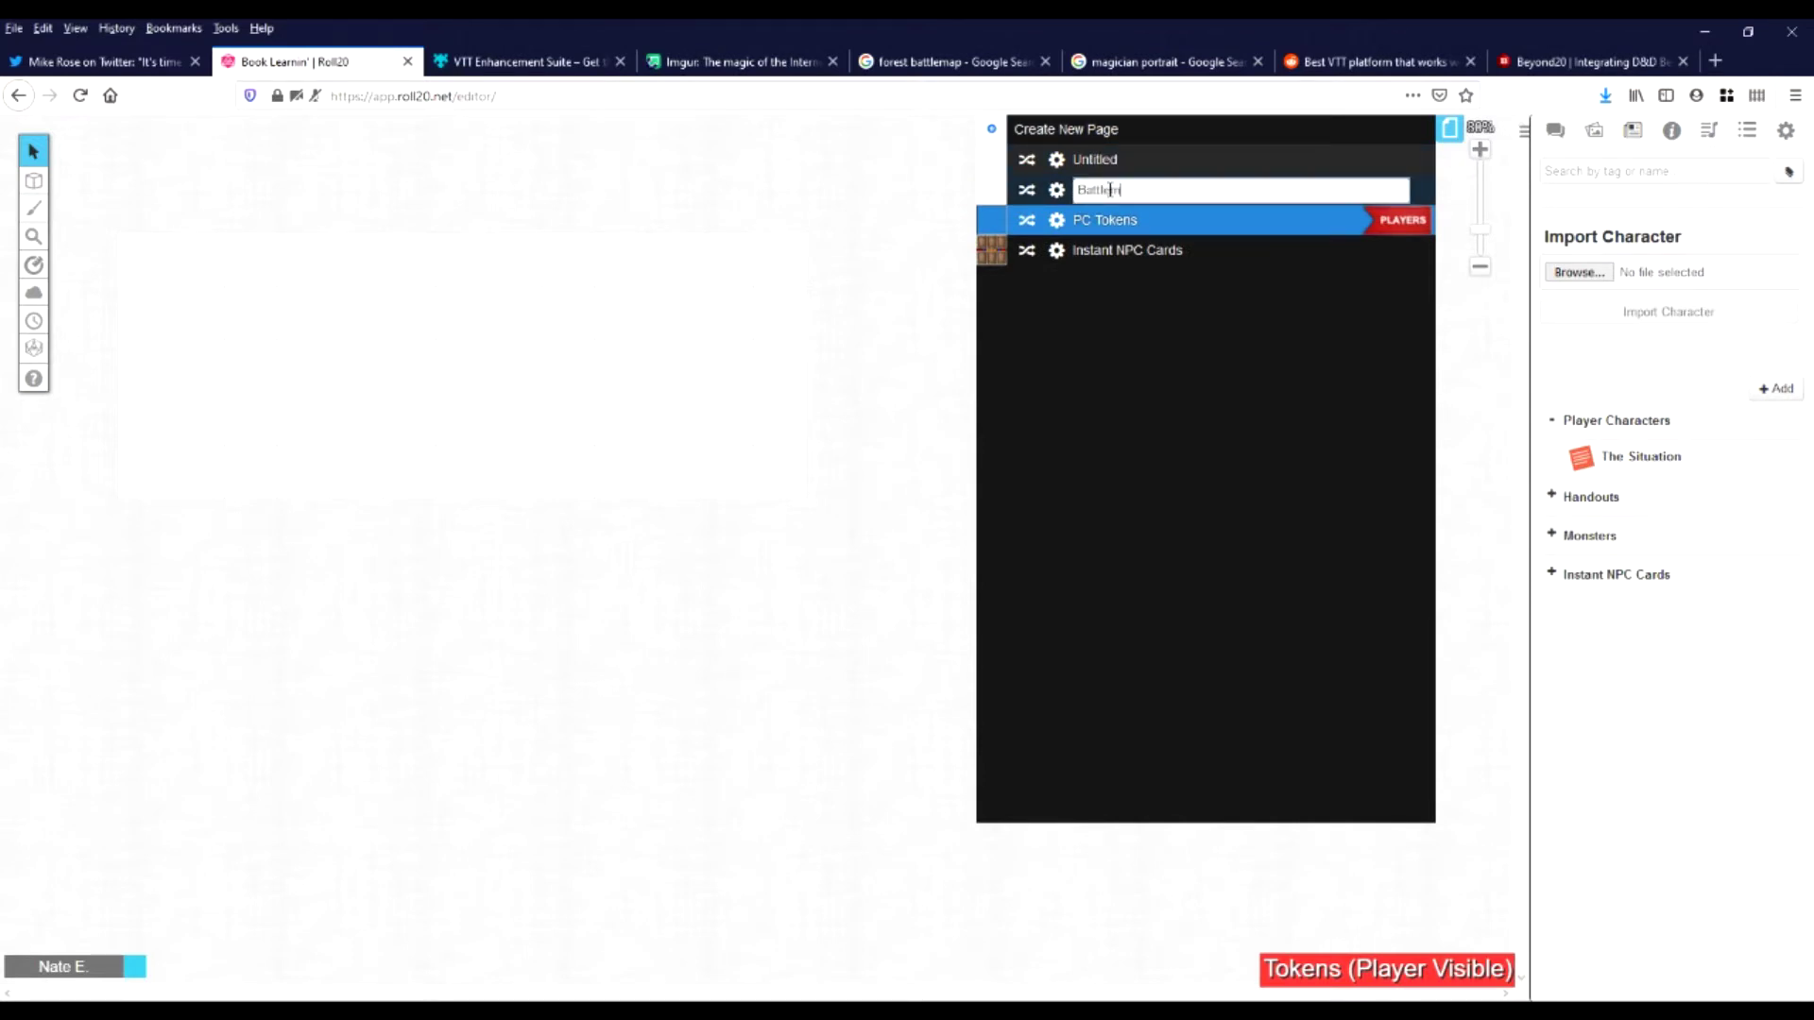
pyautogui.press('Return')
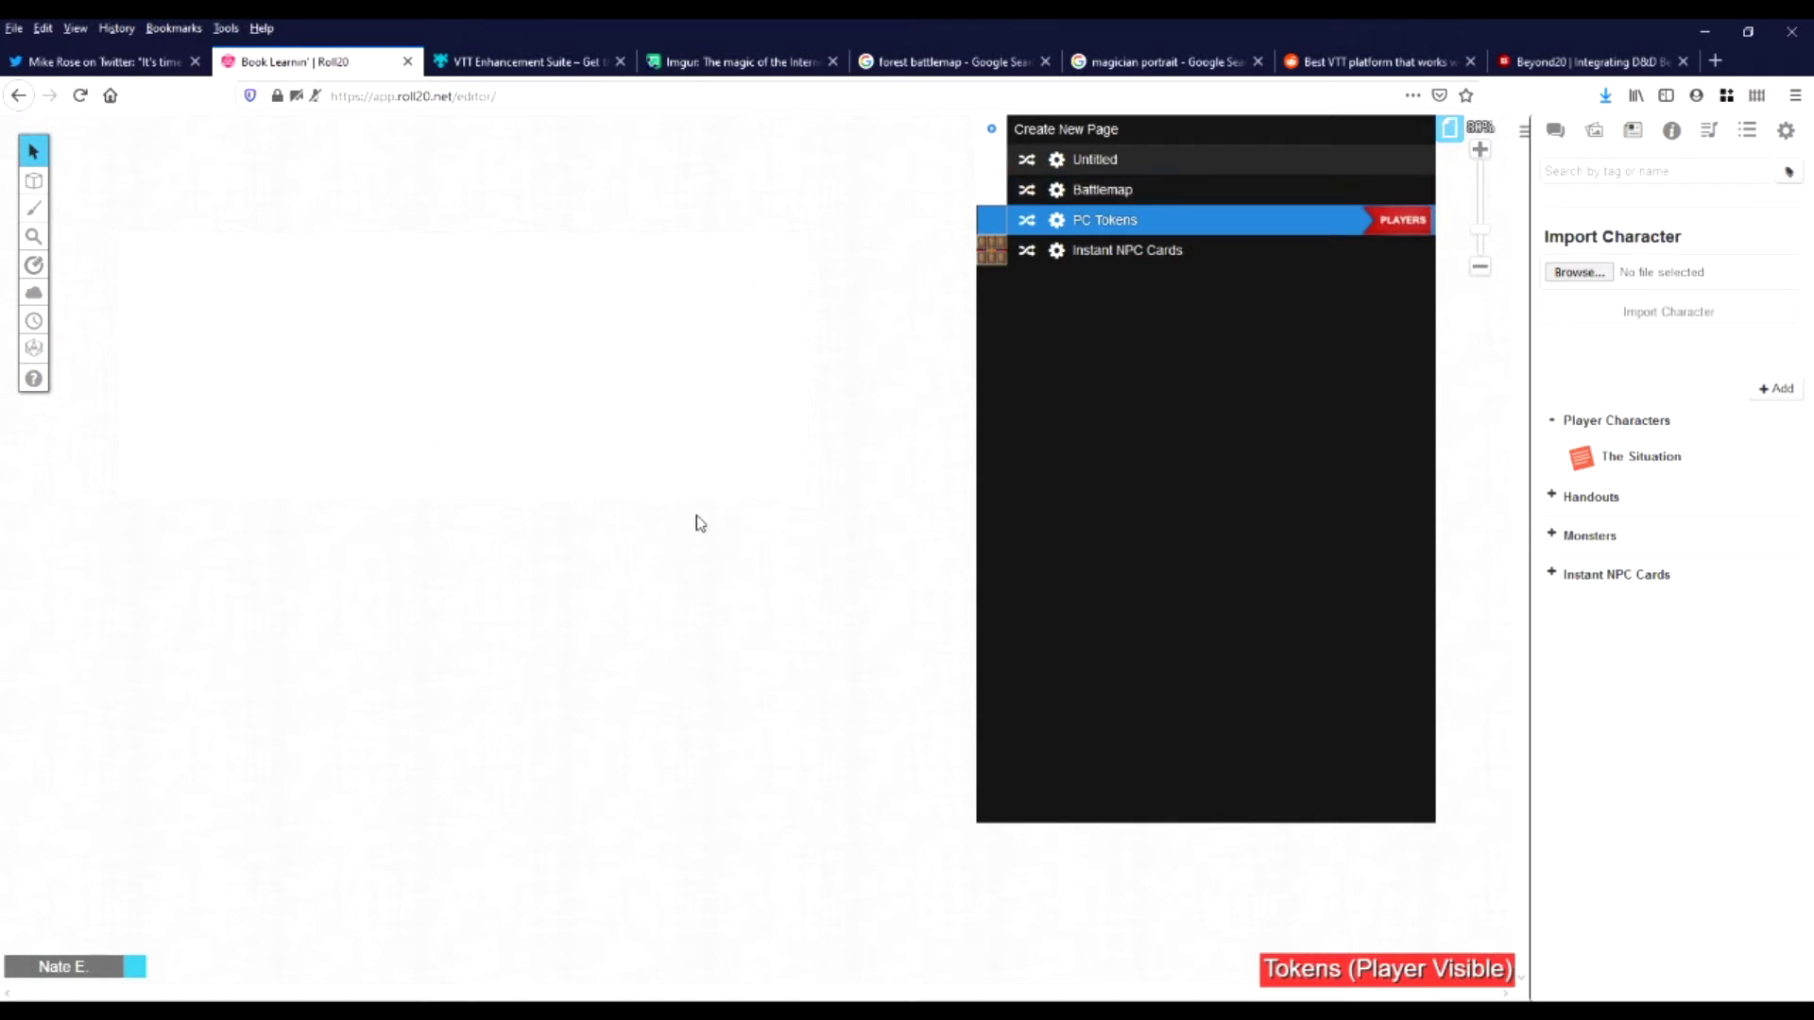
pyautogui.click(1449, 129)
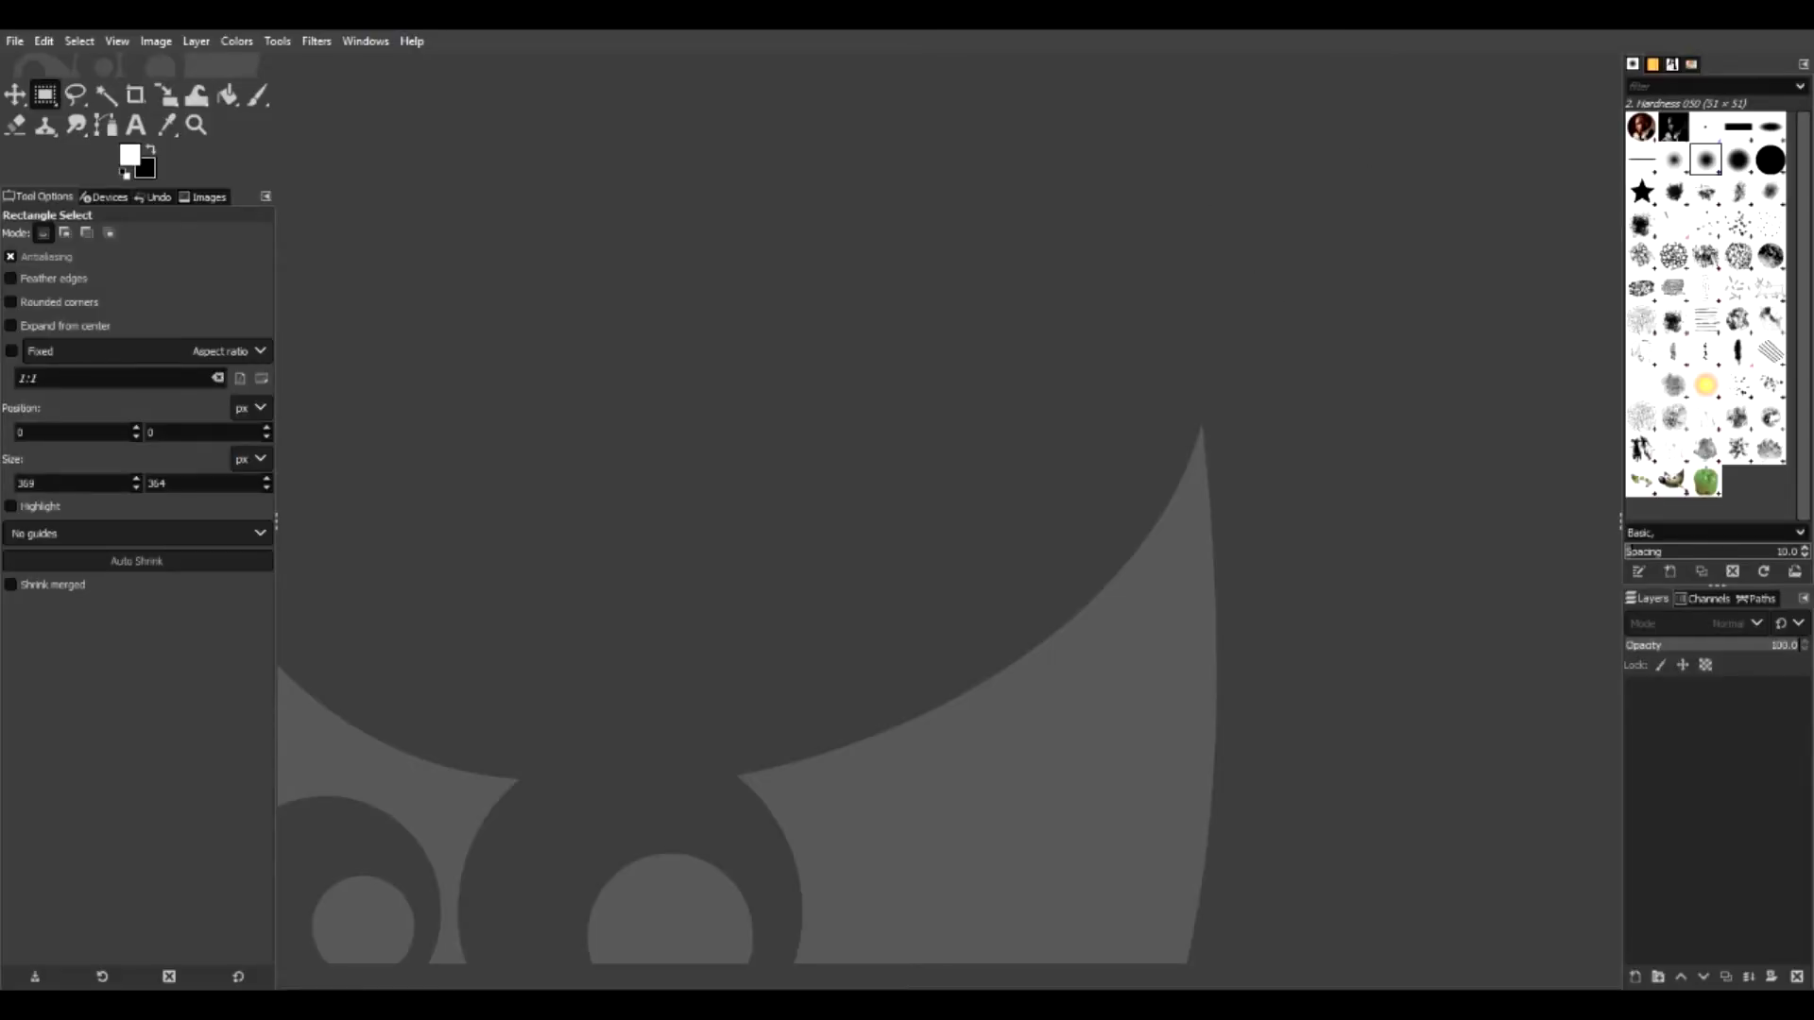
# In GIMP, paste the magician portrait as a new image and cut out a feathered circle about 345 px wide around the head
pyautogui.hotkey('ctrl', 'shift', 'v')
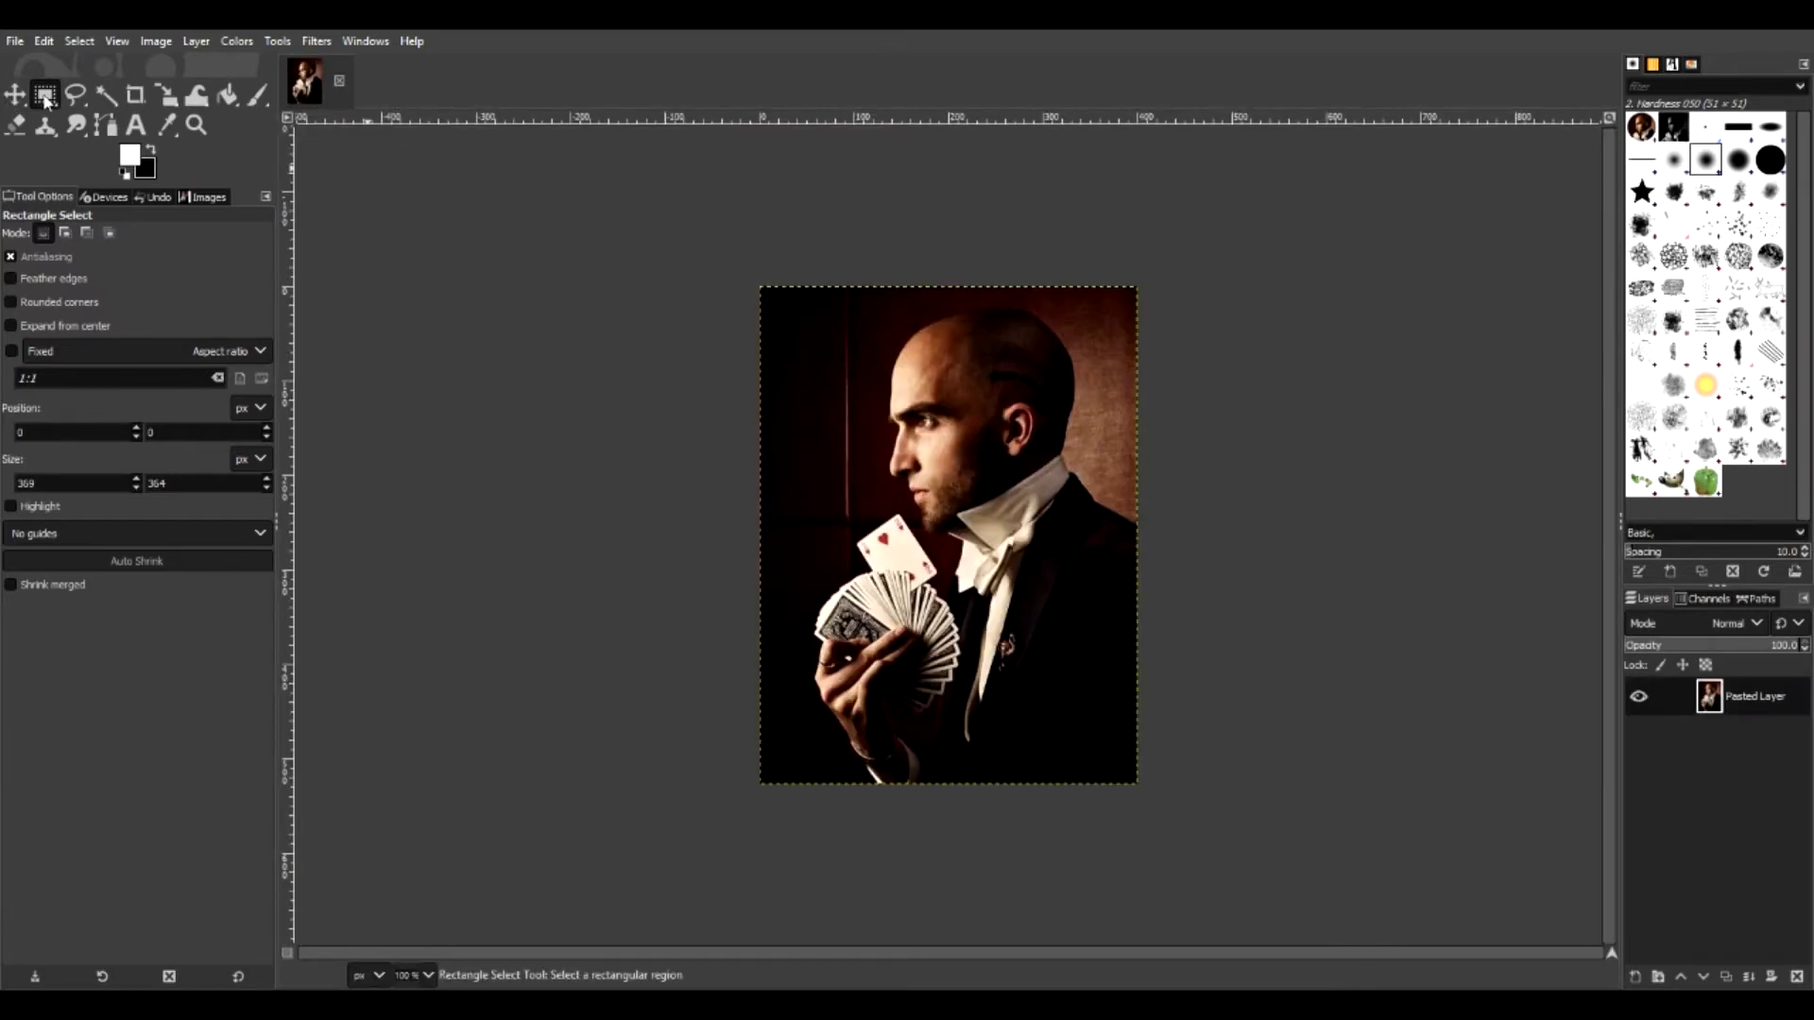
pyautogui.press('e')
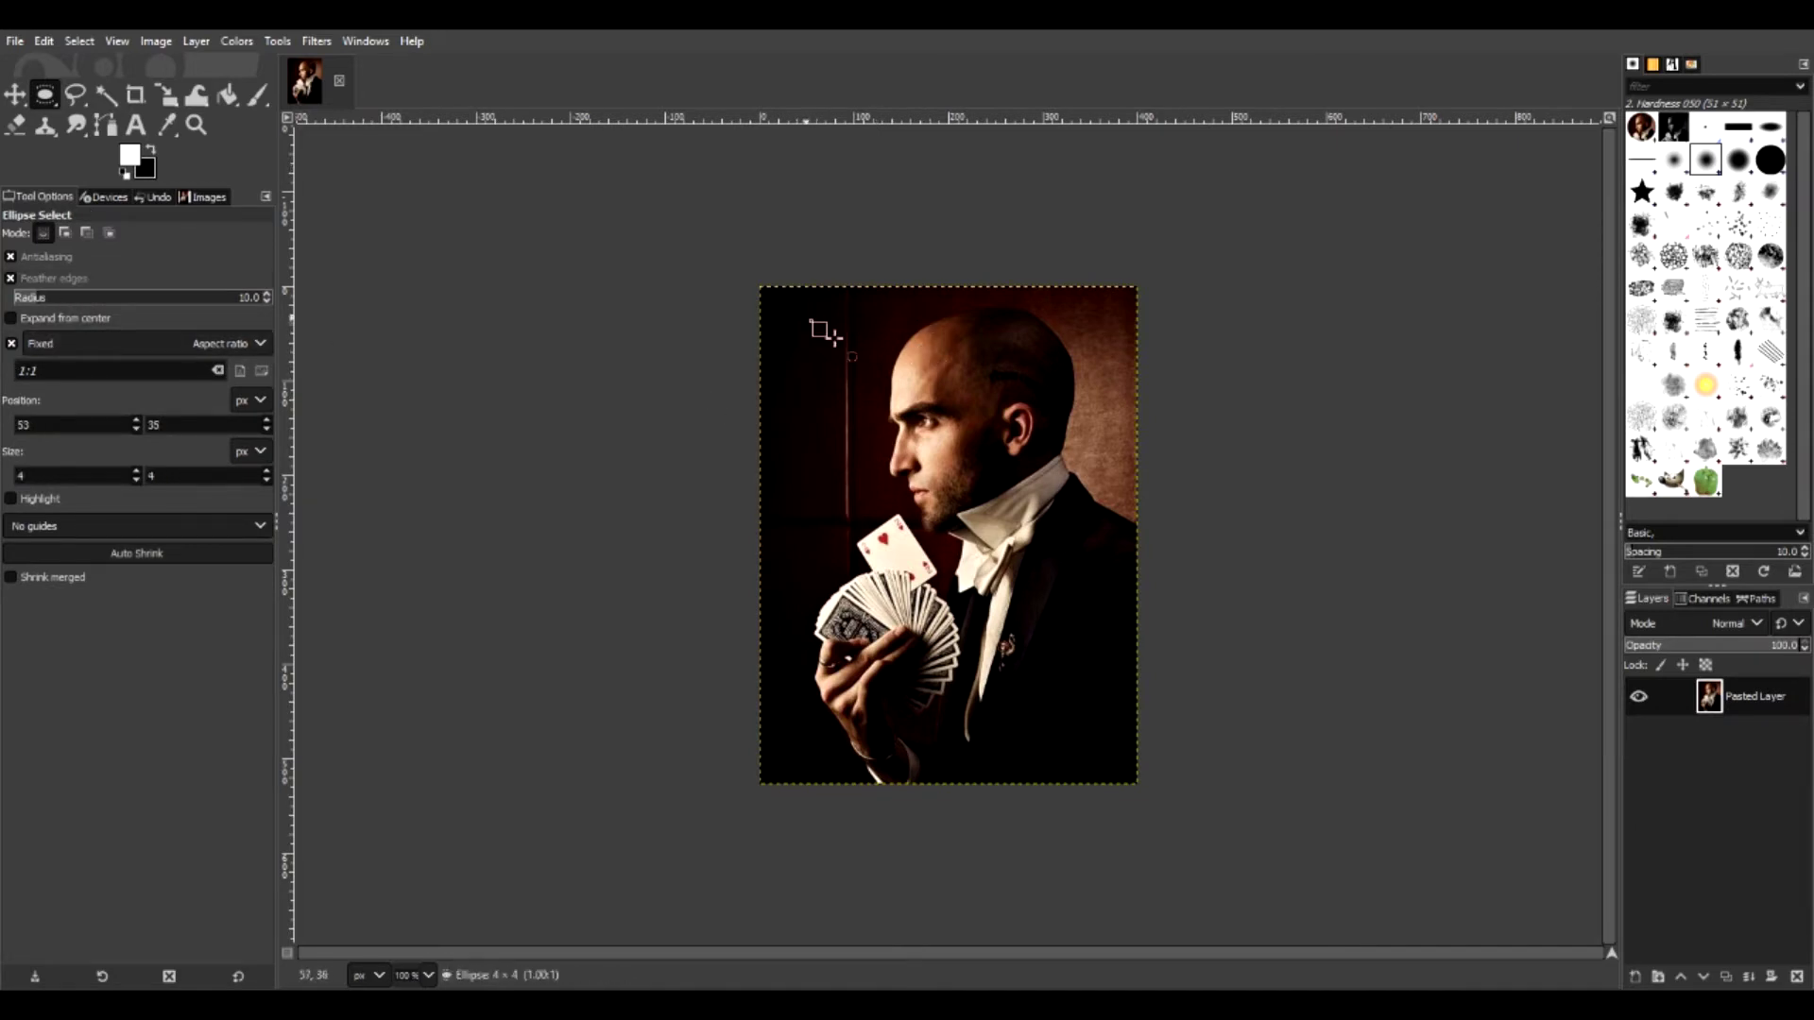
pyautogui.moveTo(810, 319); pyautogui.dragTo(1115, 639)
pyautogui.moveTo(1006, 569); pyautogui.dragTo(997, 543)
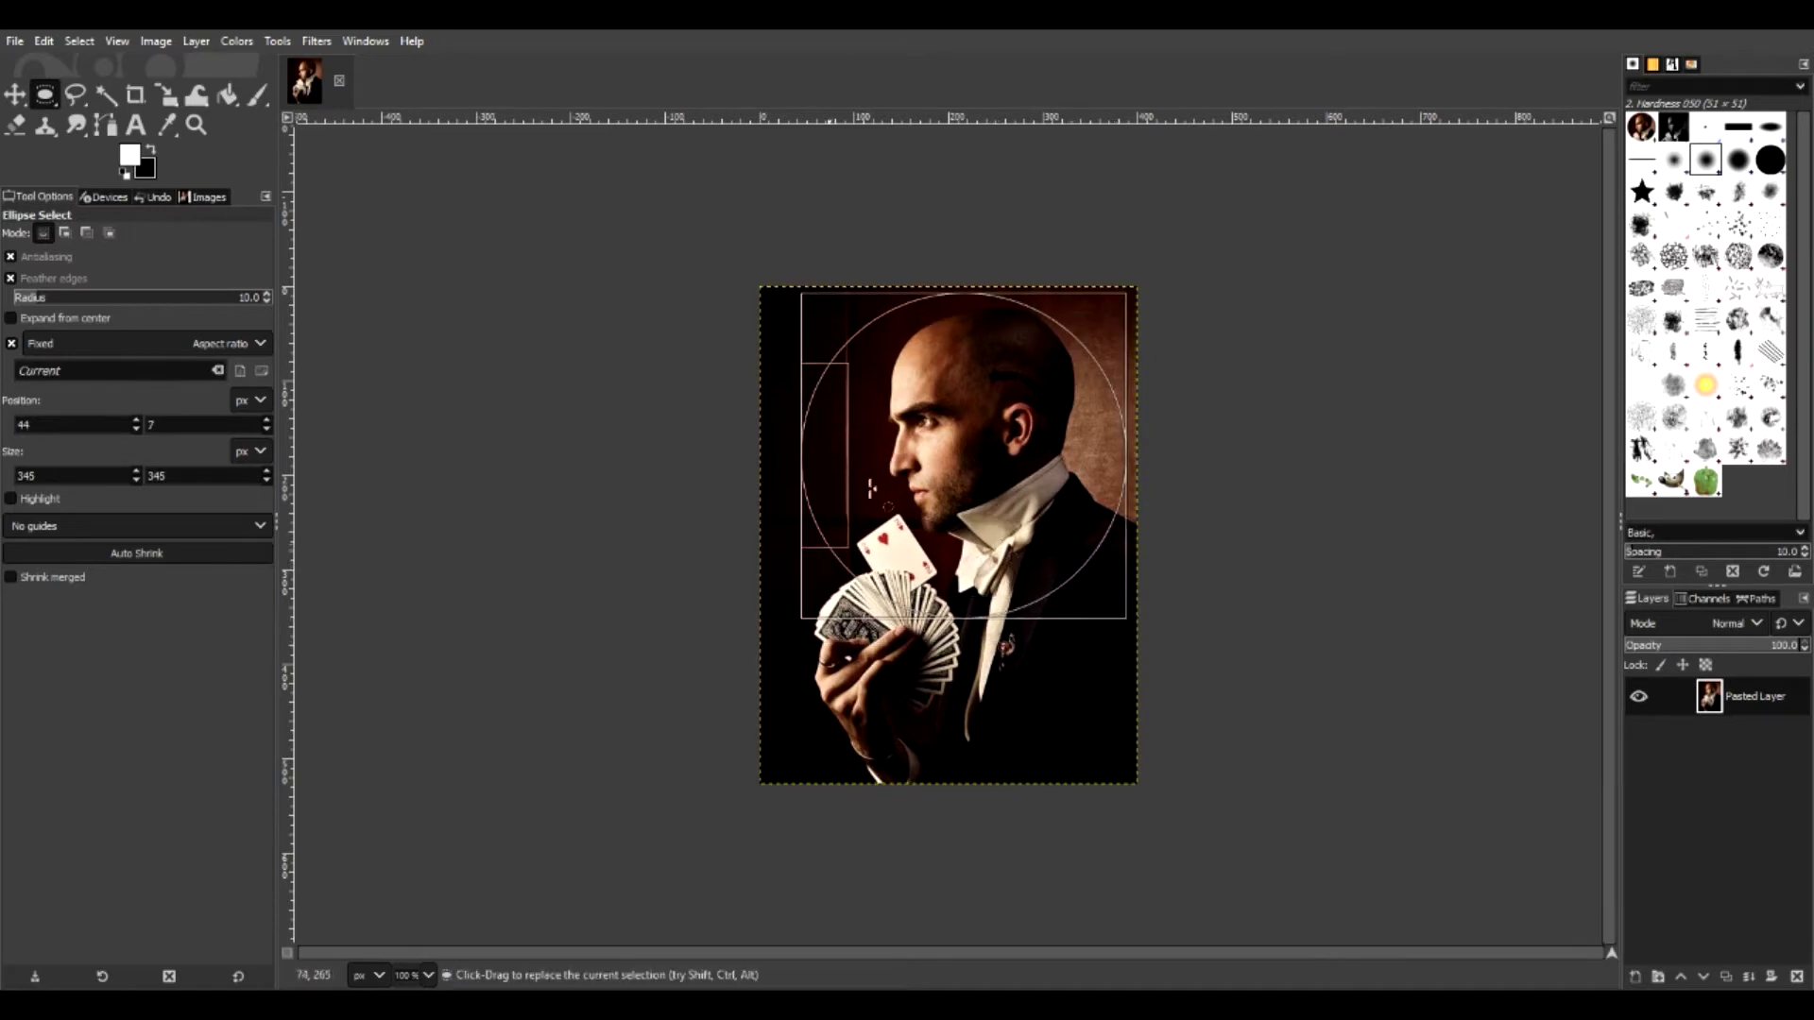
pyautogui.hotkey('ctrl', 'x')
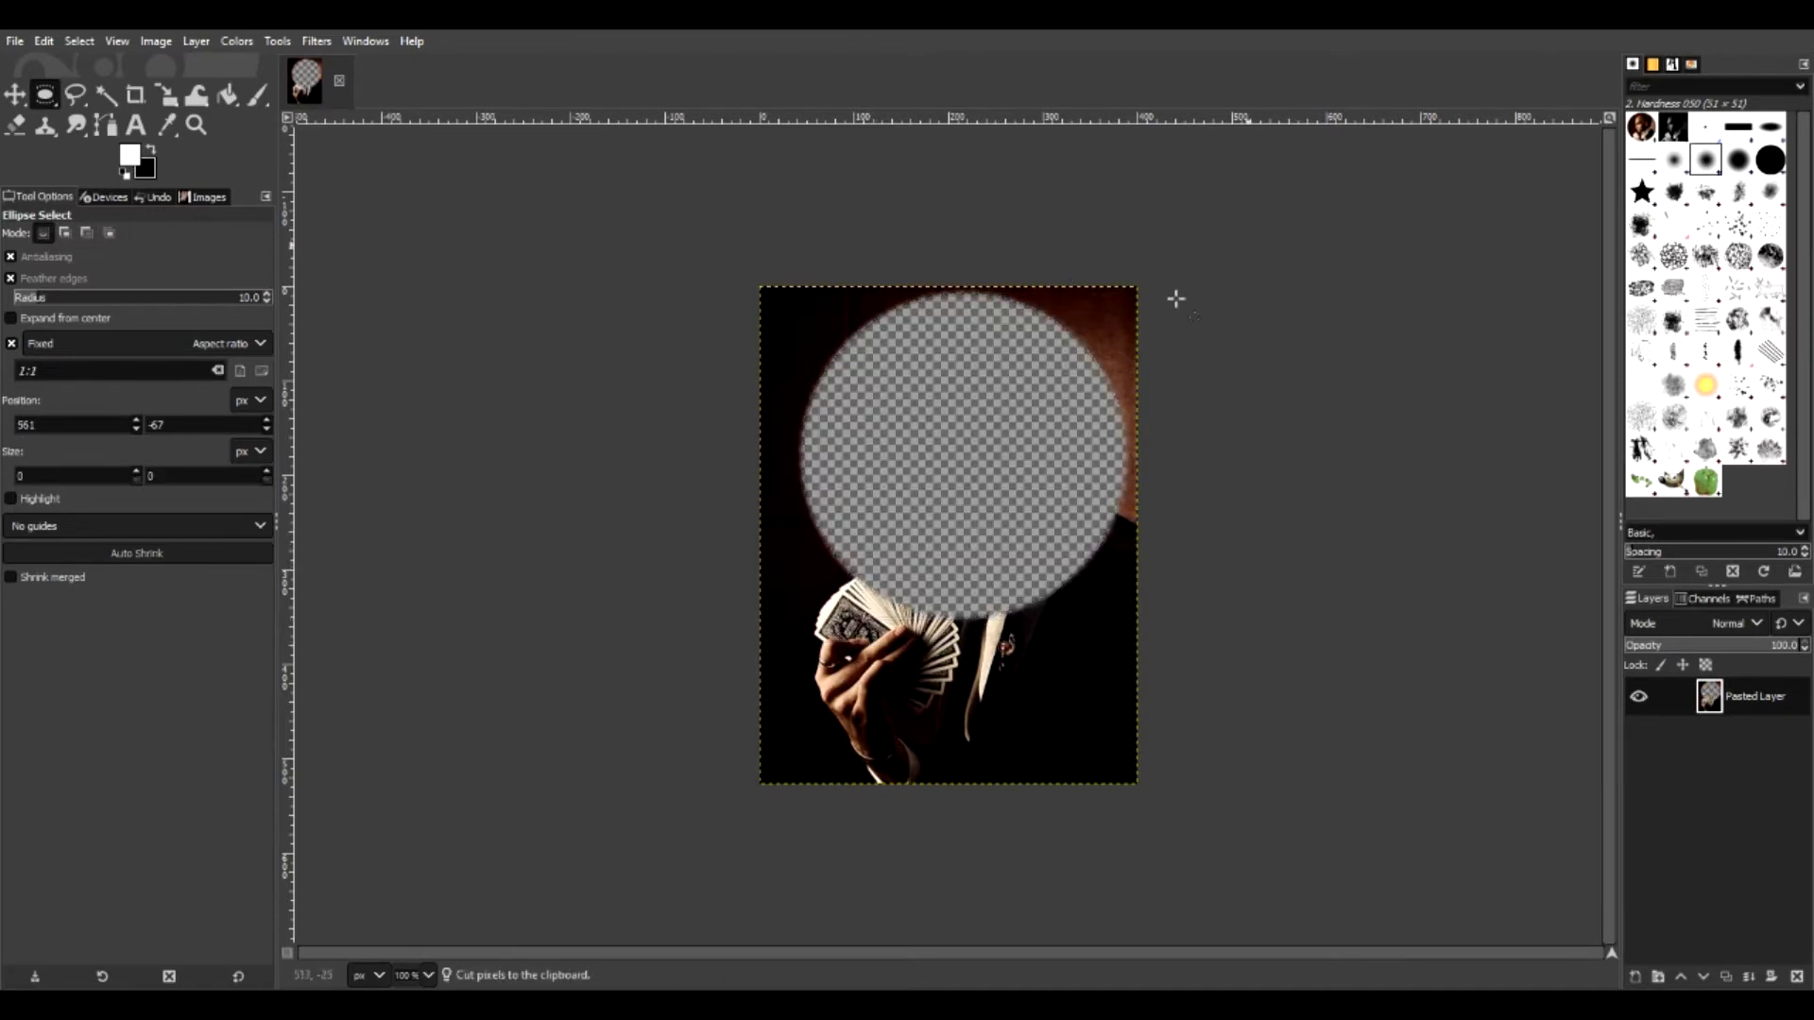
# Close the leftover portrait, paste the circular cutout as a new image and export it
pyautogui.hotkey('ctrl', 'w')
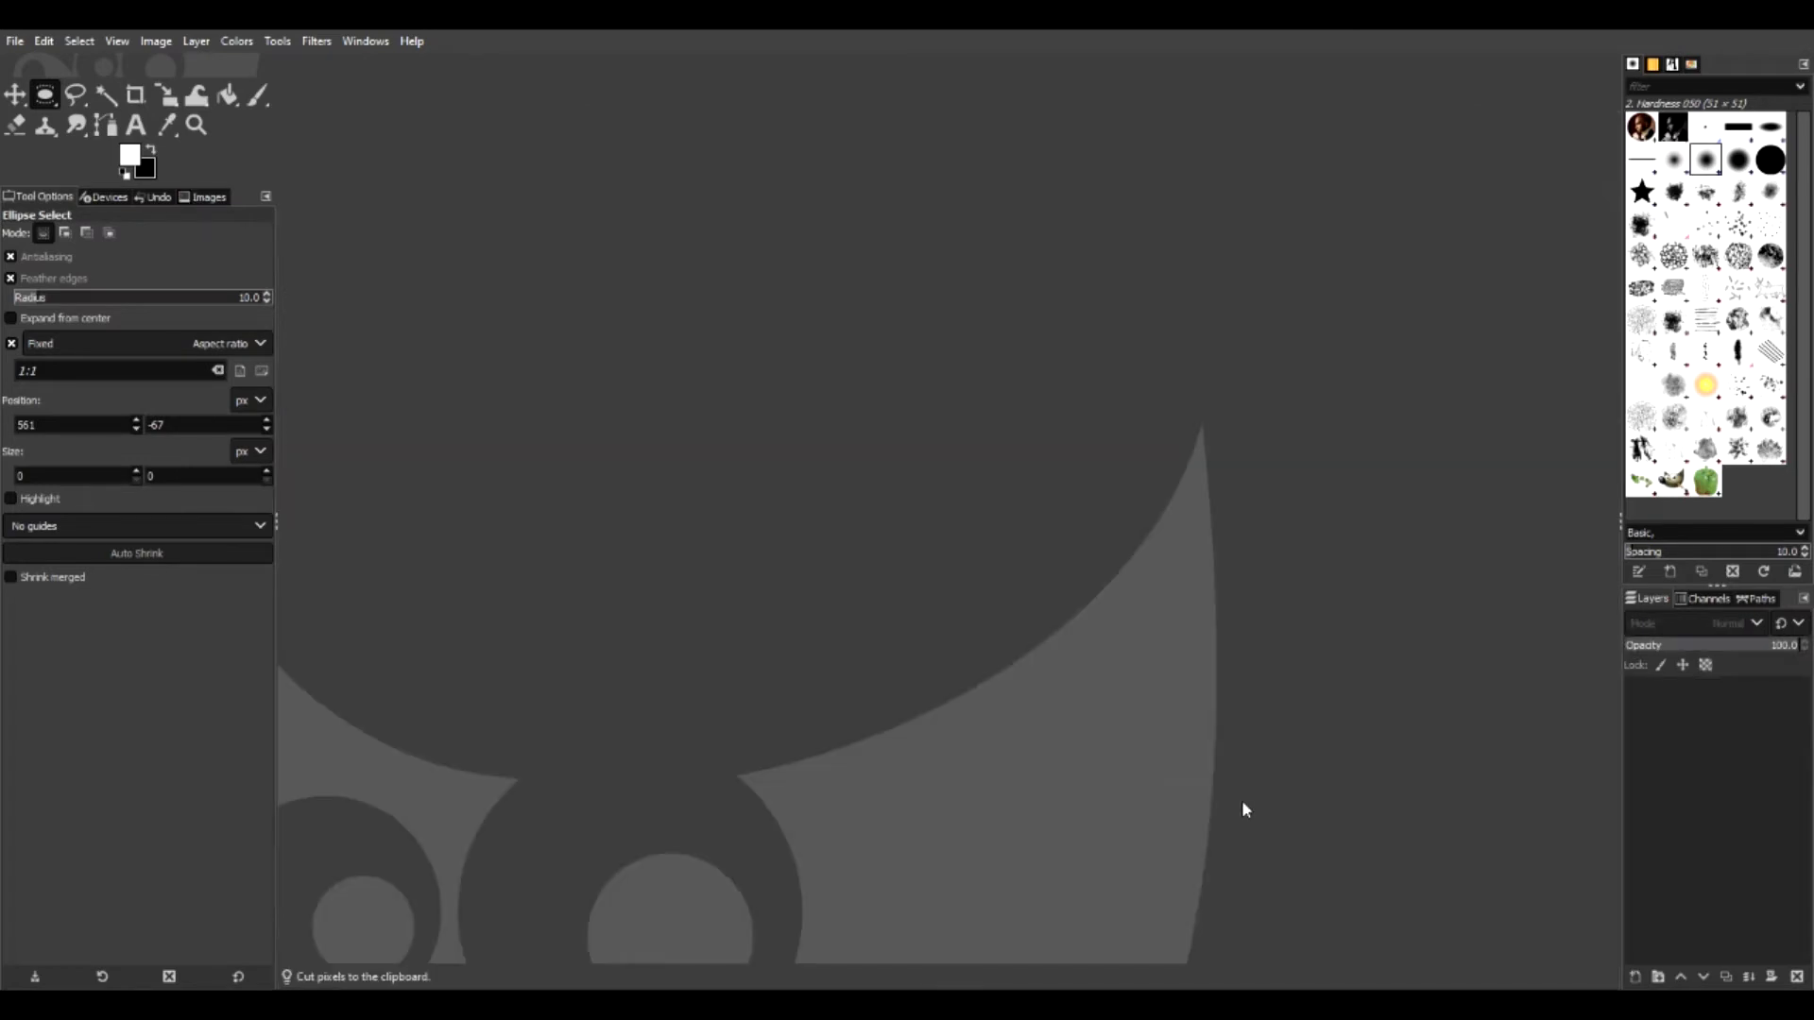
pyautogui.hotkey('ctrl', 'shift', 'v')
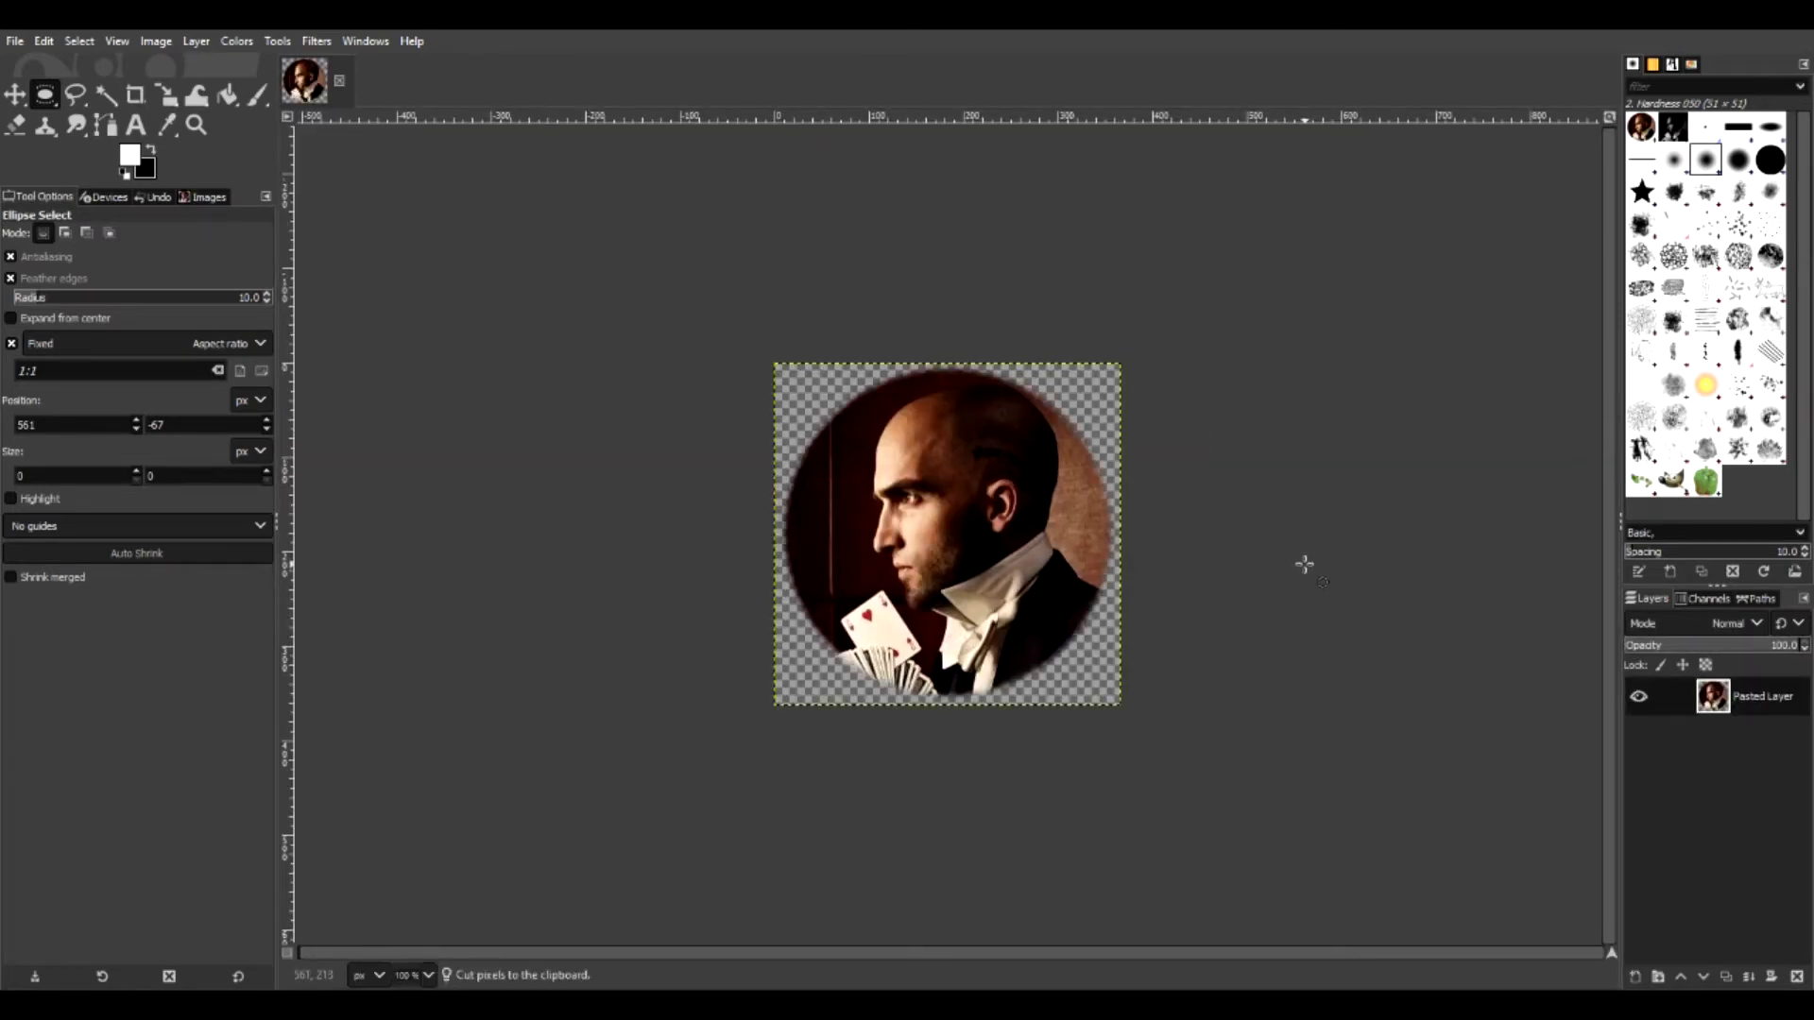
pyautogui.click(24, 47)
pyautogui.click(118, 342)
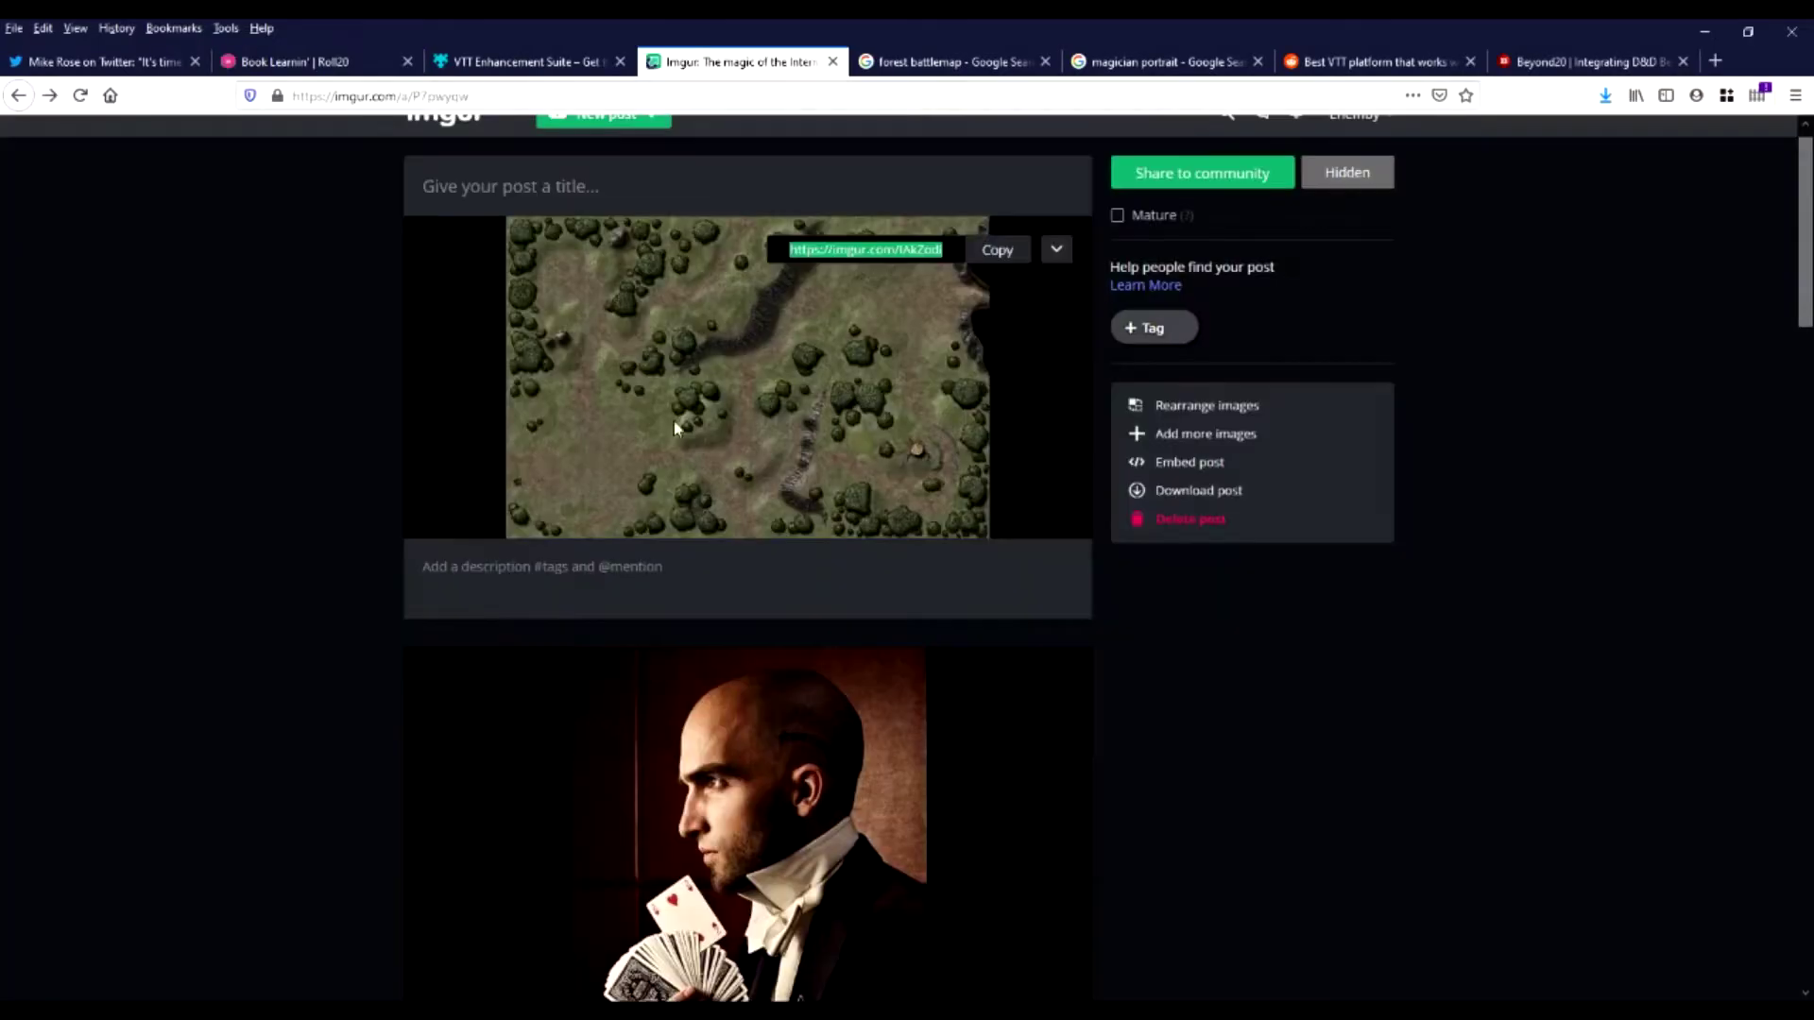
# Switch to the Imgur post in the browser and add the circular portrait file to it
pyautogui.scroll(-8, 688, 315)
pyautogui.scroll(-10, 688, 316)
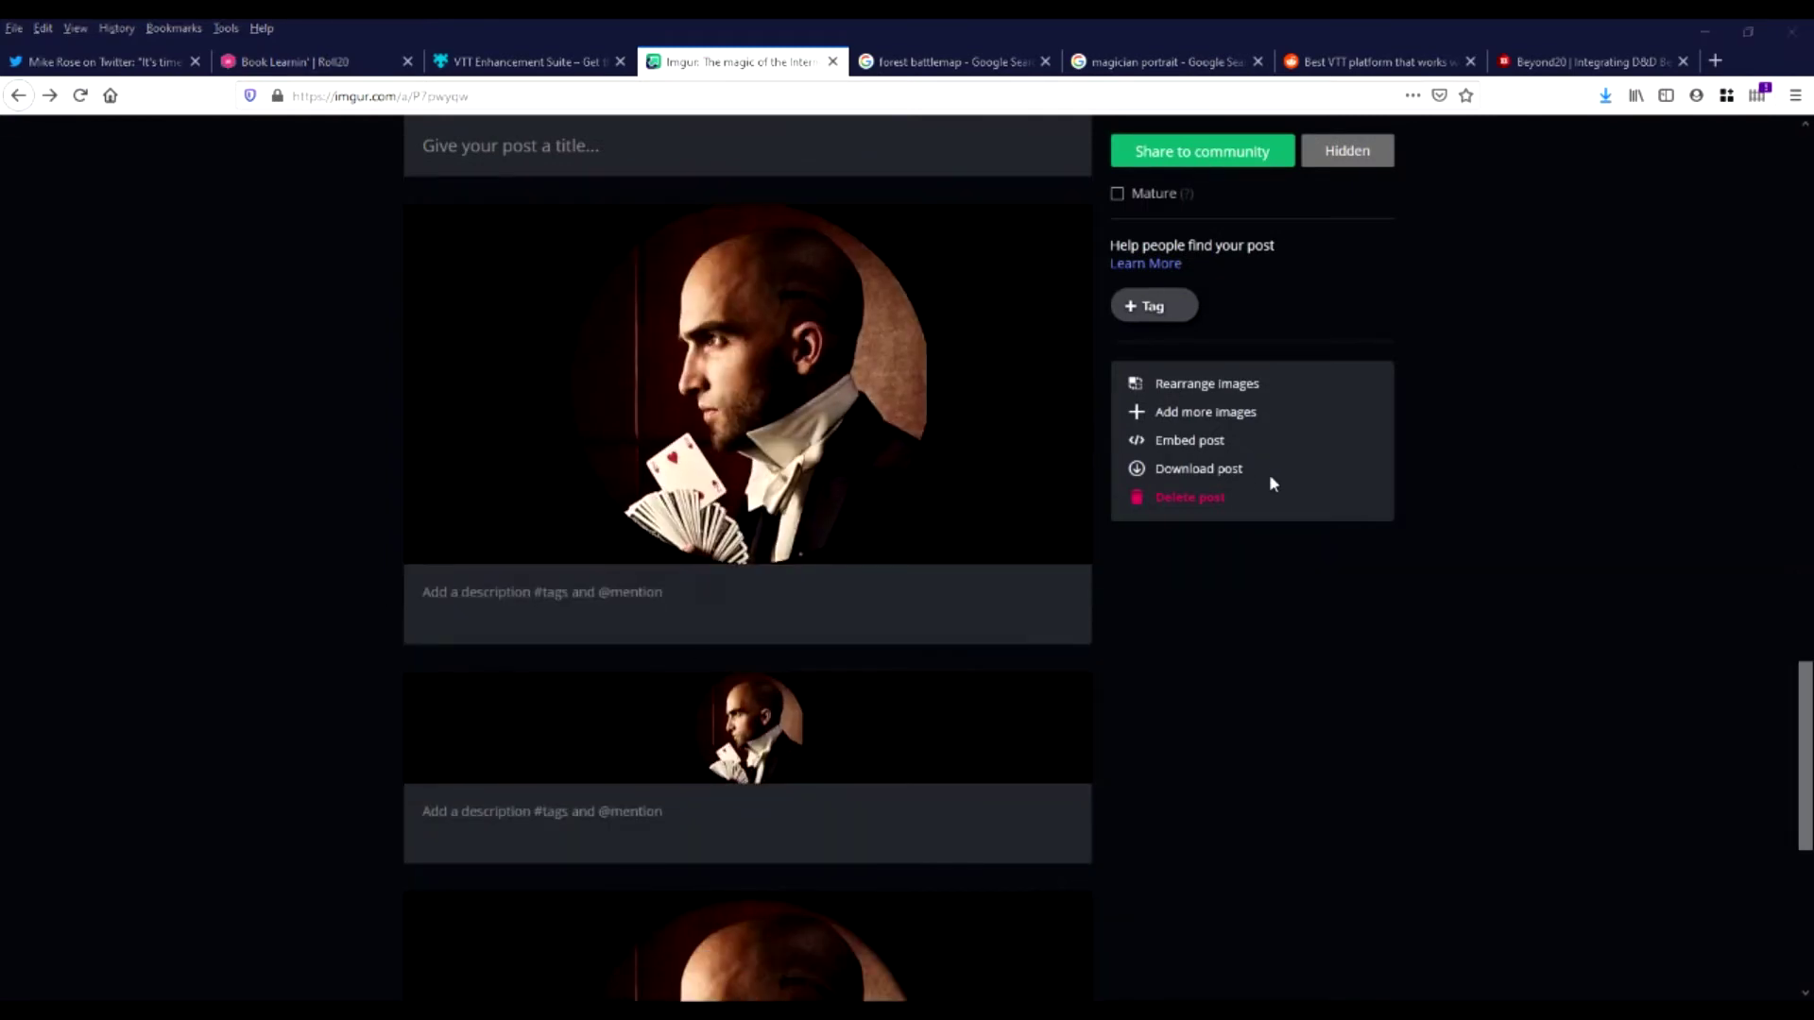
pyautogui.moveTo(1349, 486); pyautogui.dragTo(865, 241)
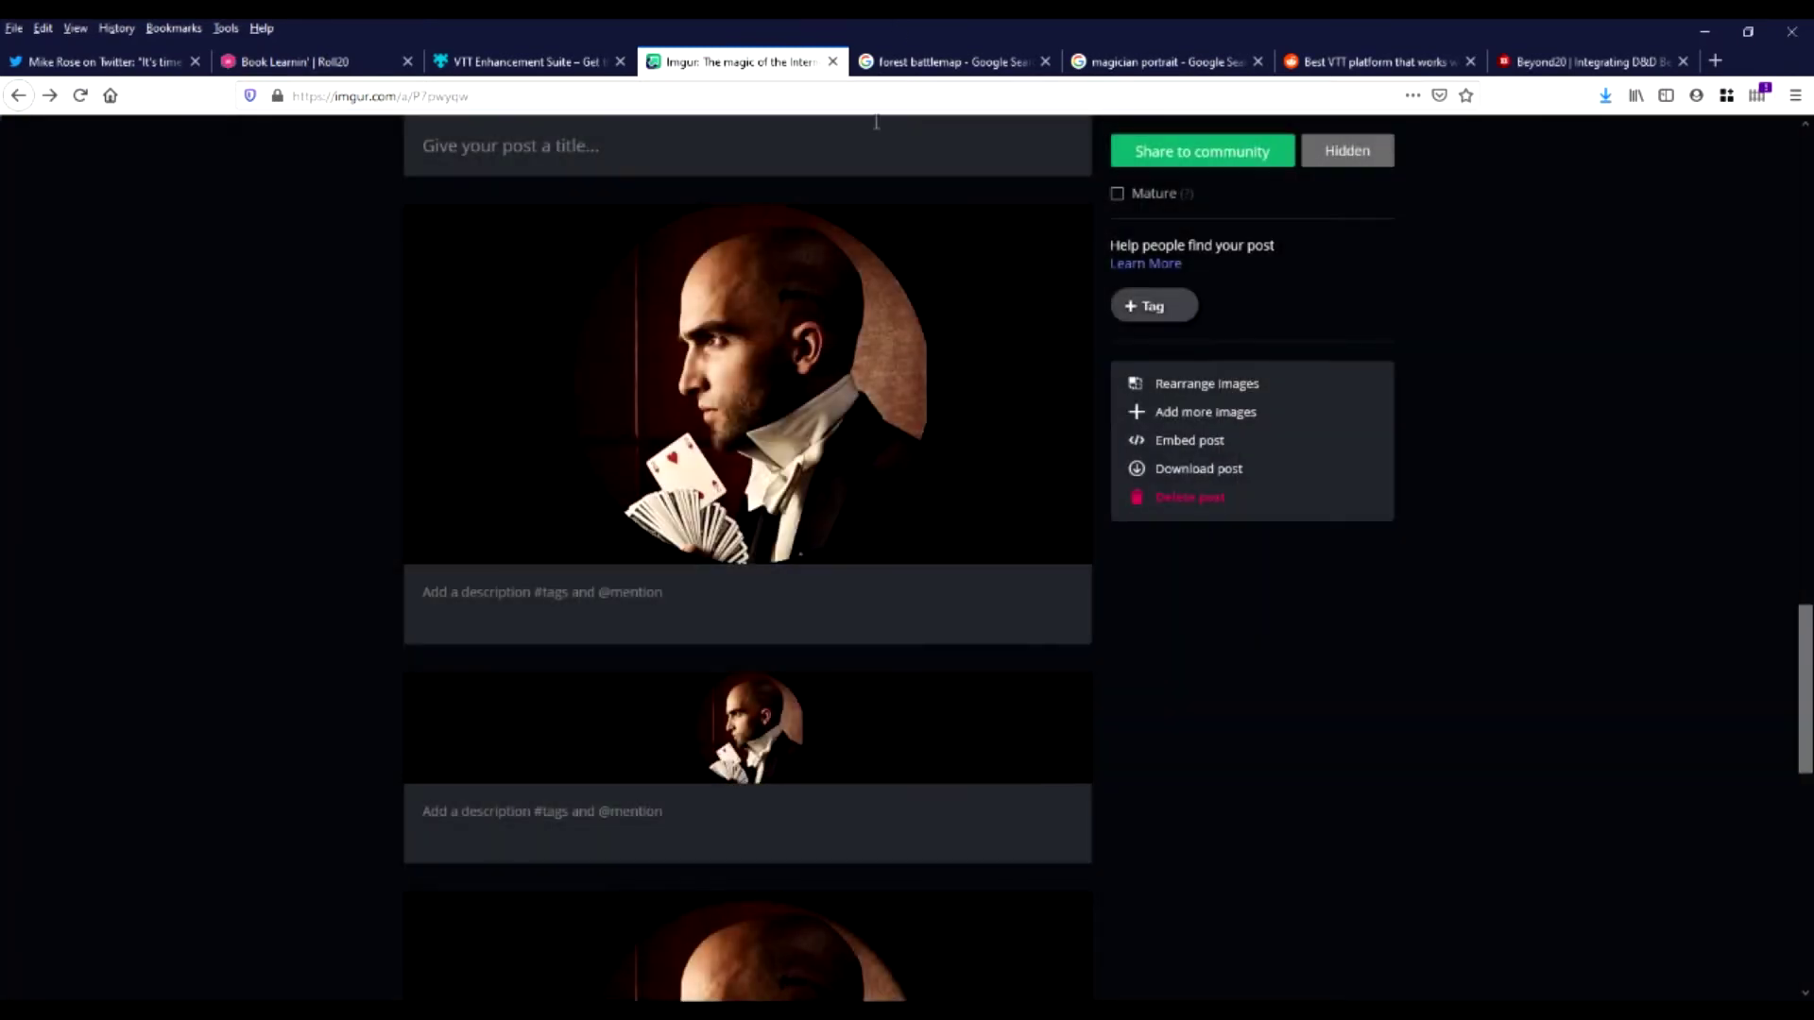
# Copy the Imgur link of the last circular magician portrait in the post
pyautogui.scroll(-3, 276, 716)
pyautogui.scroll(-3, 281, 683)
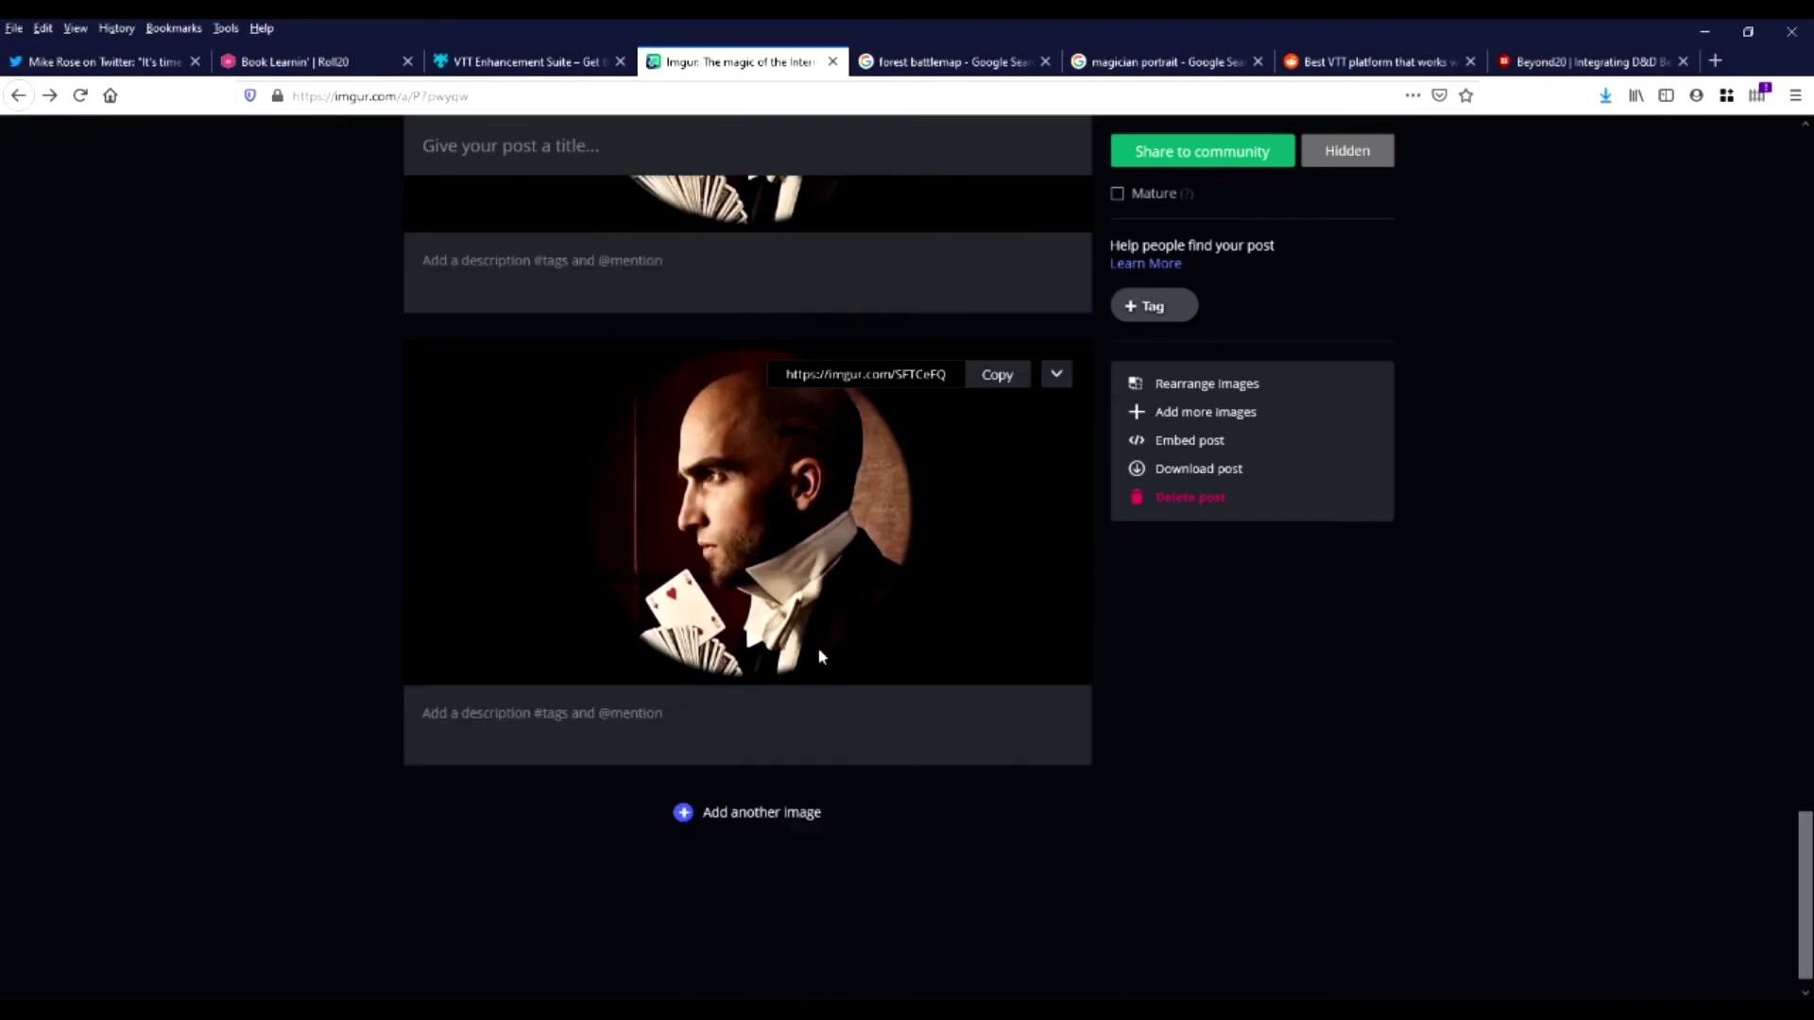
pyautogui.click(994, 382)
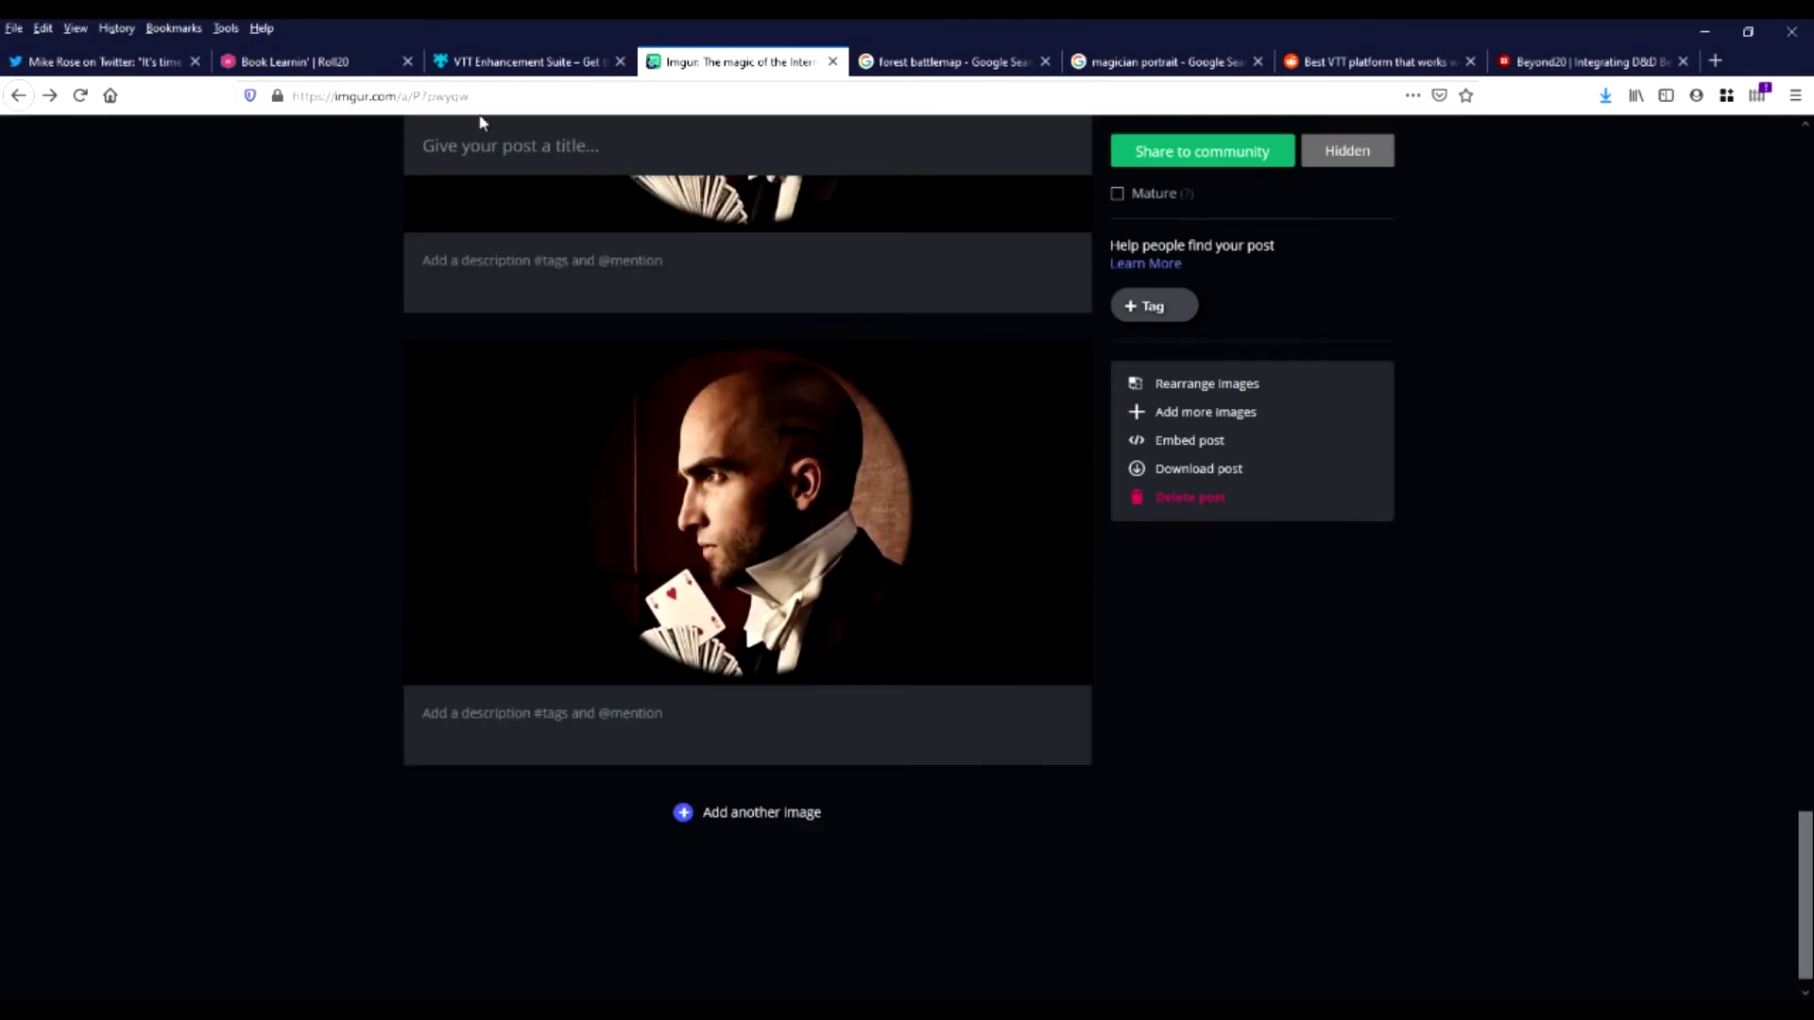
# Switch to the Roll20 game and create a token from the copied Imgur URL with .png appended
pyautogui.click(378, 62)
pyautogui.rightClick(434, 311)
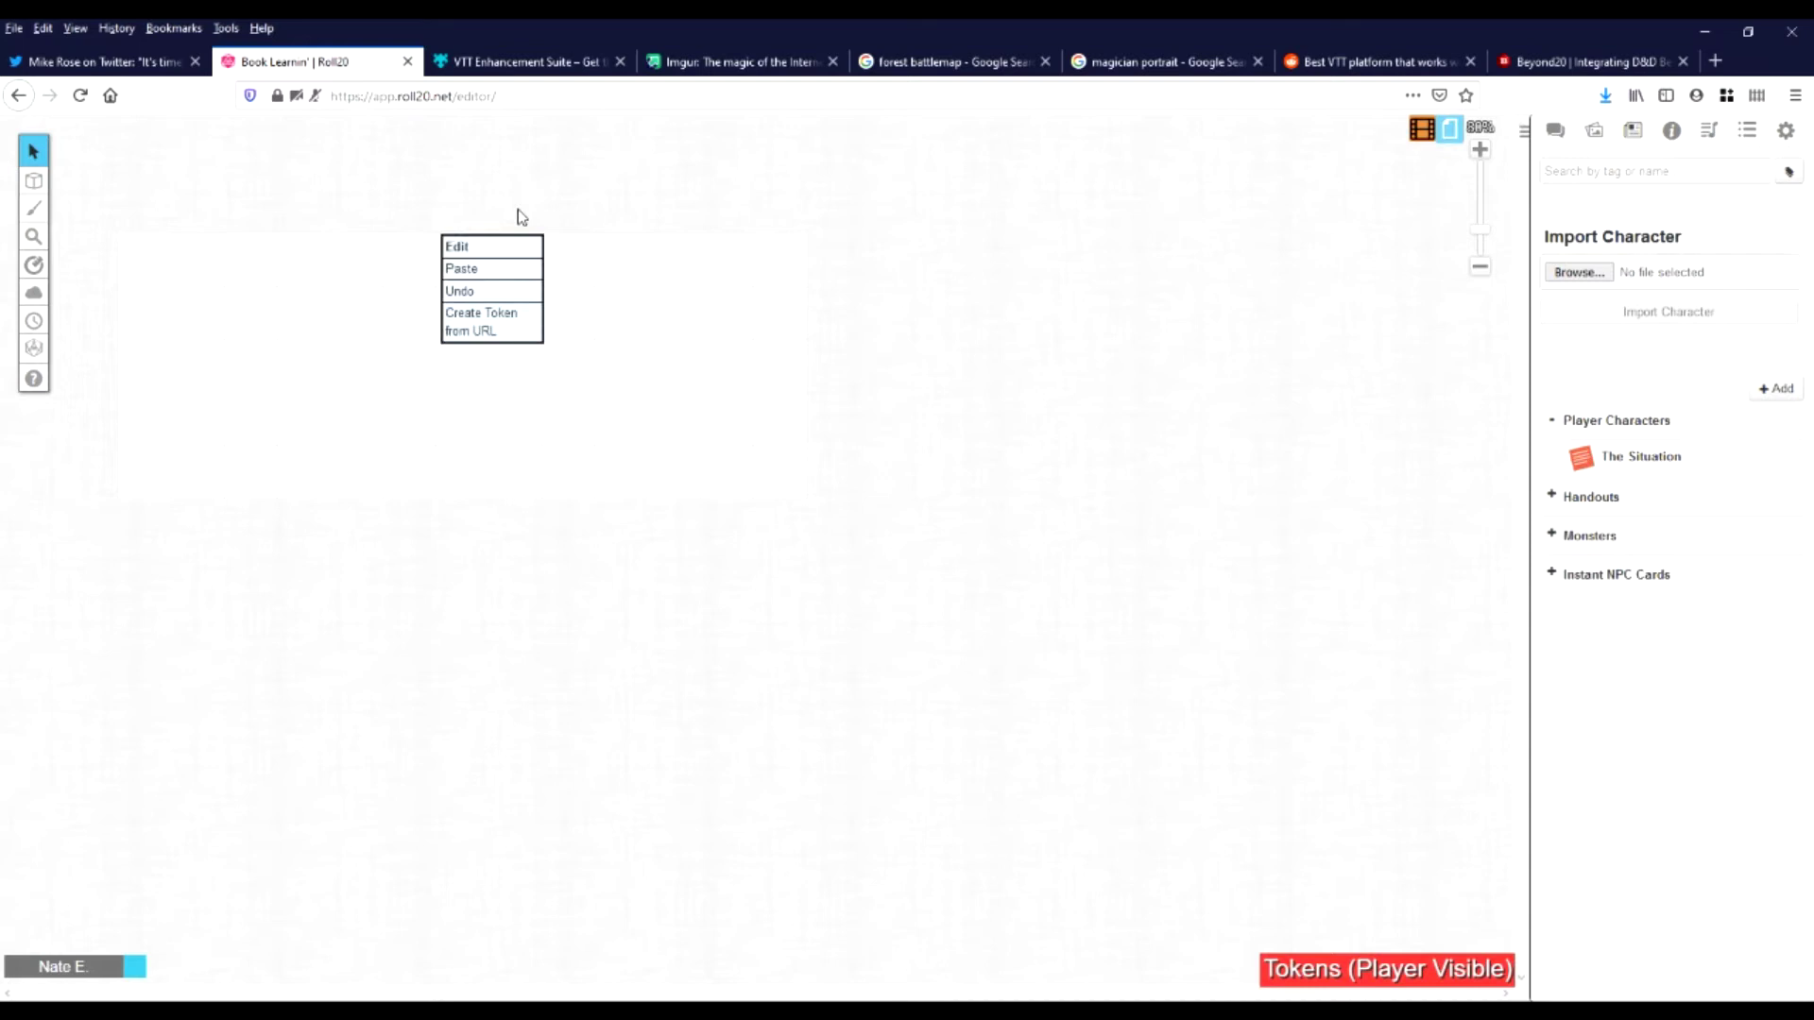
pyautogui.click(481, 321)
pyautogui.hotkey('ctrl', 'v')
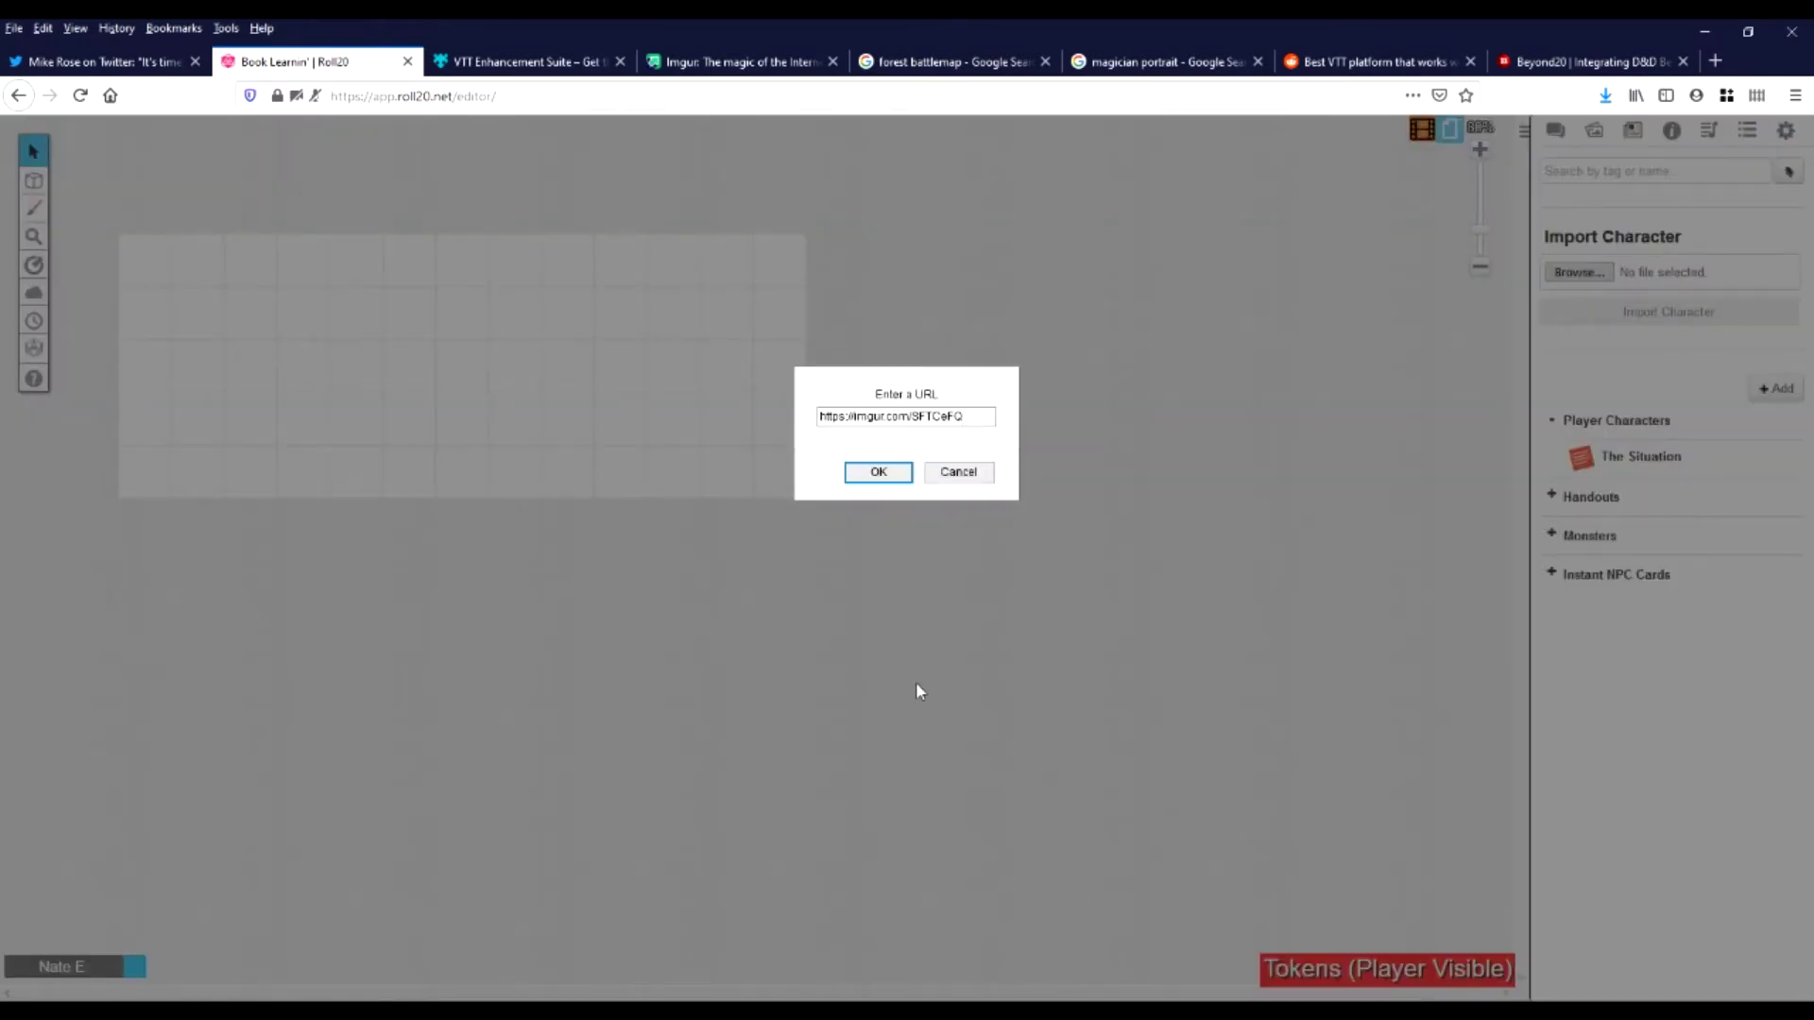
pyautogui.write('.png')
pyautogui.click(870, 477)
# Move the portrait token inside the map area and shrink it to a single grid square
pyautogui.moveTo(312, 292); pyautogui.dragTo(575, 368)
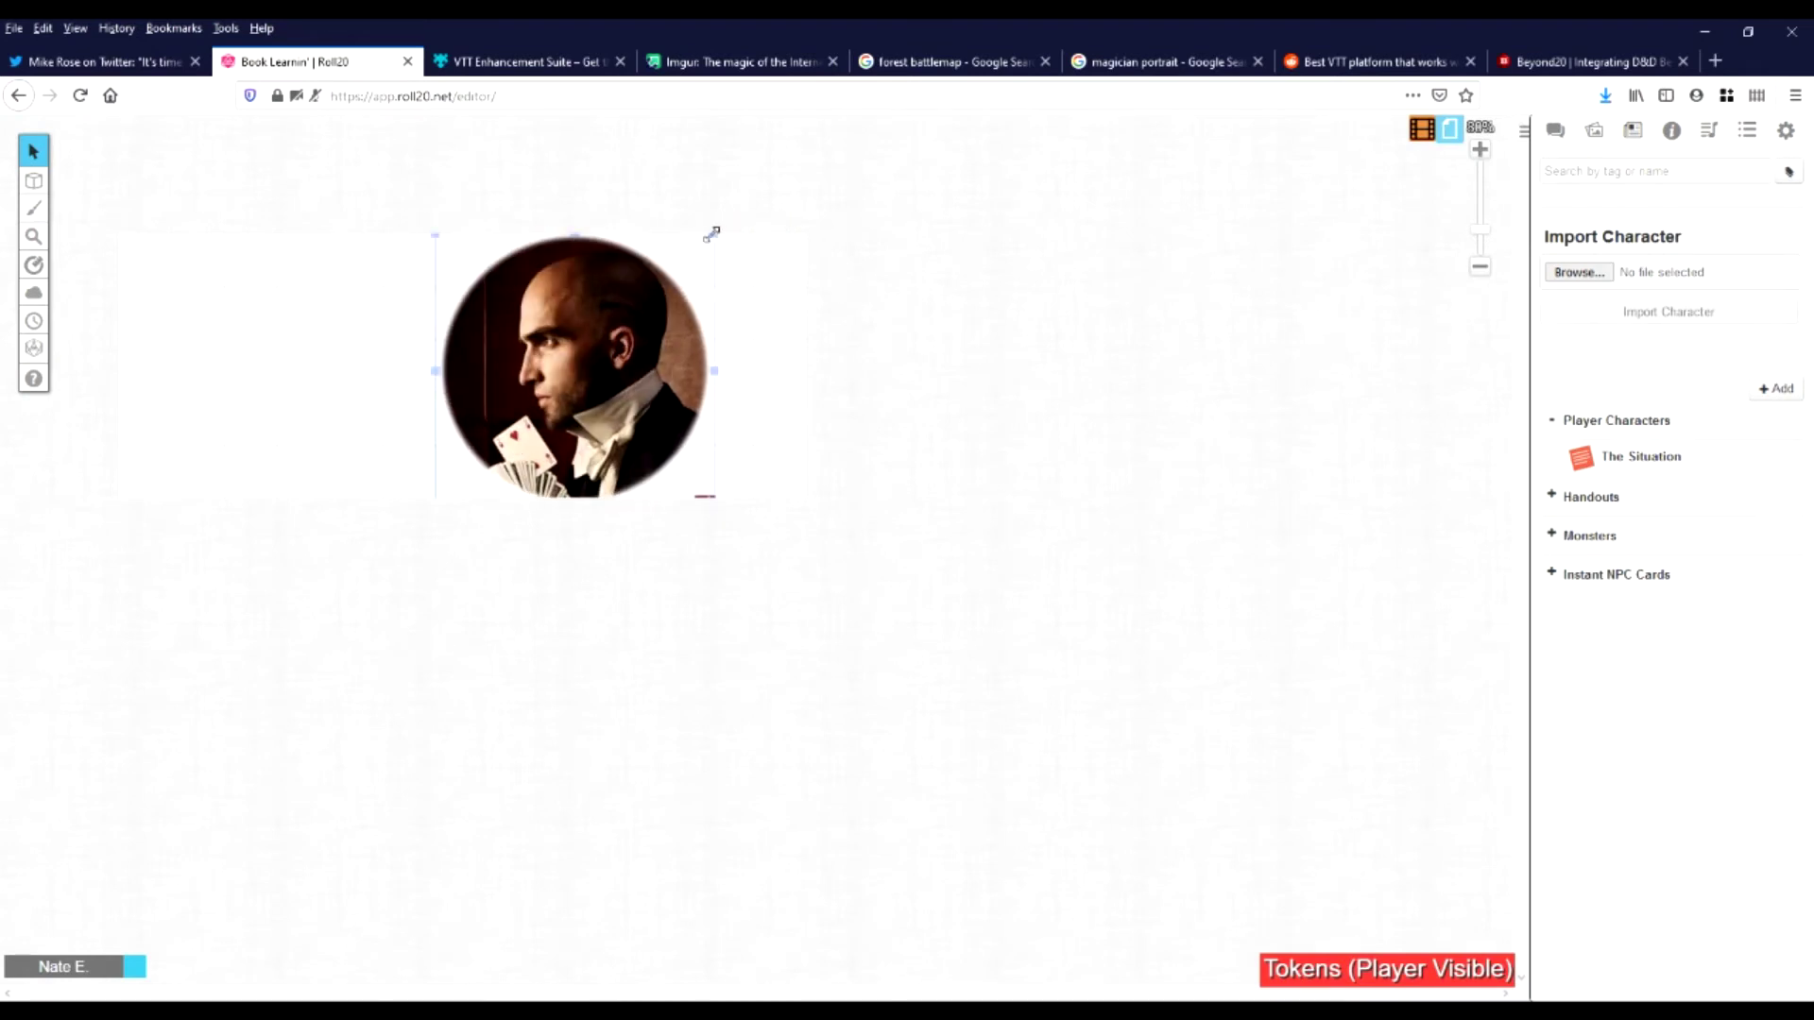
pyautogui.moveTo(711, 233); pyautogui.dragTo(540, 338)
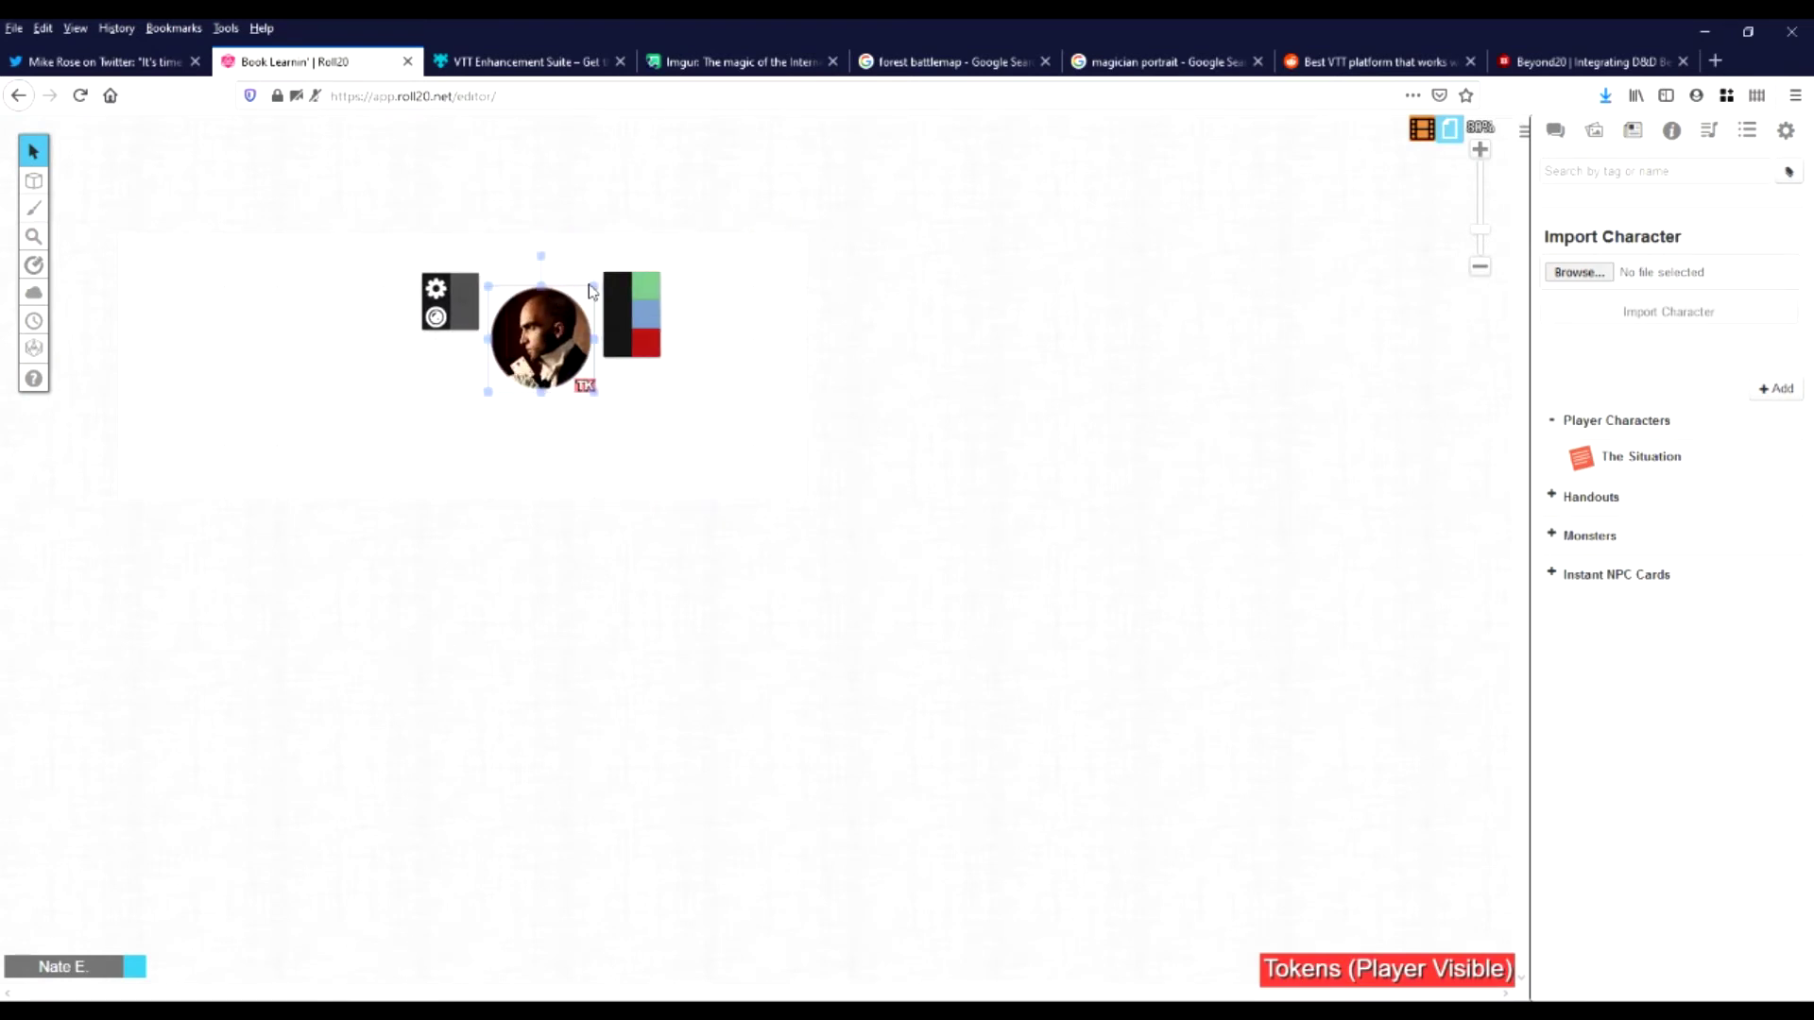
pyautogui.moveTo(596, 281); pyautogui.dragTo(544, 340)
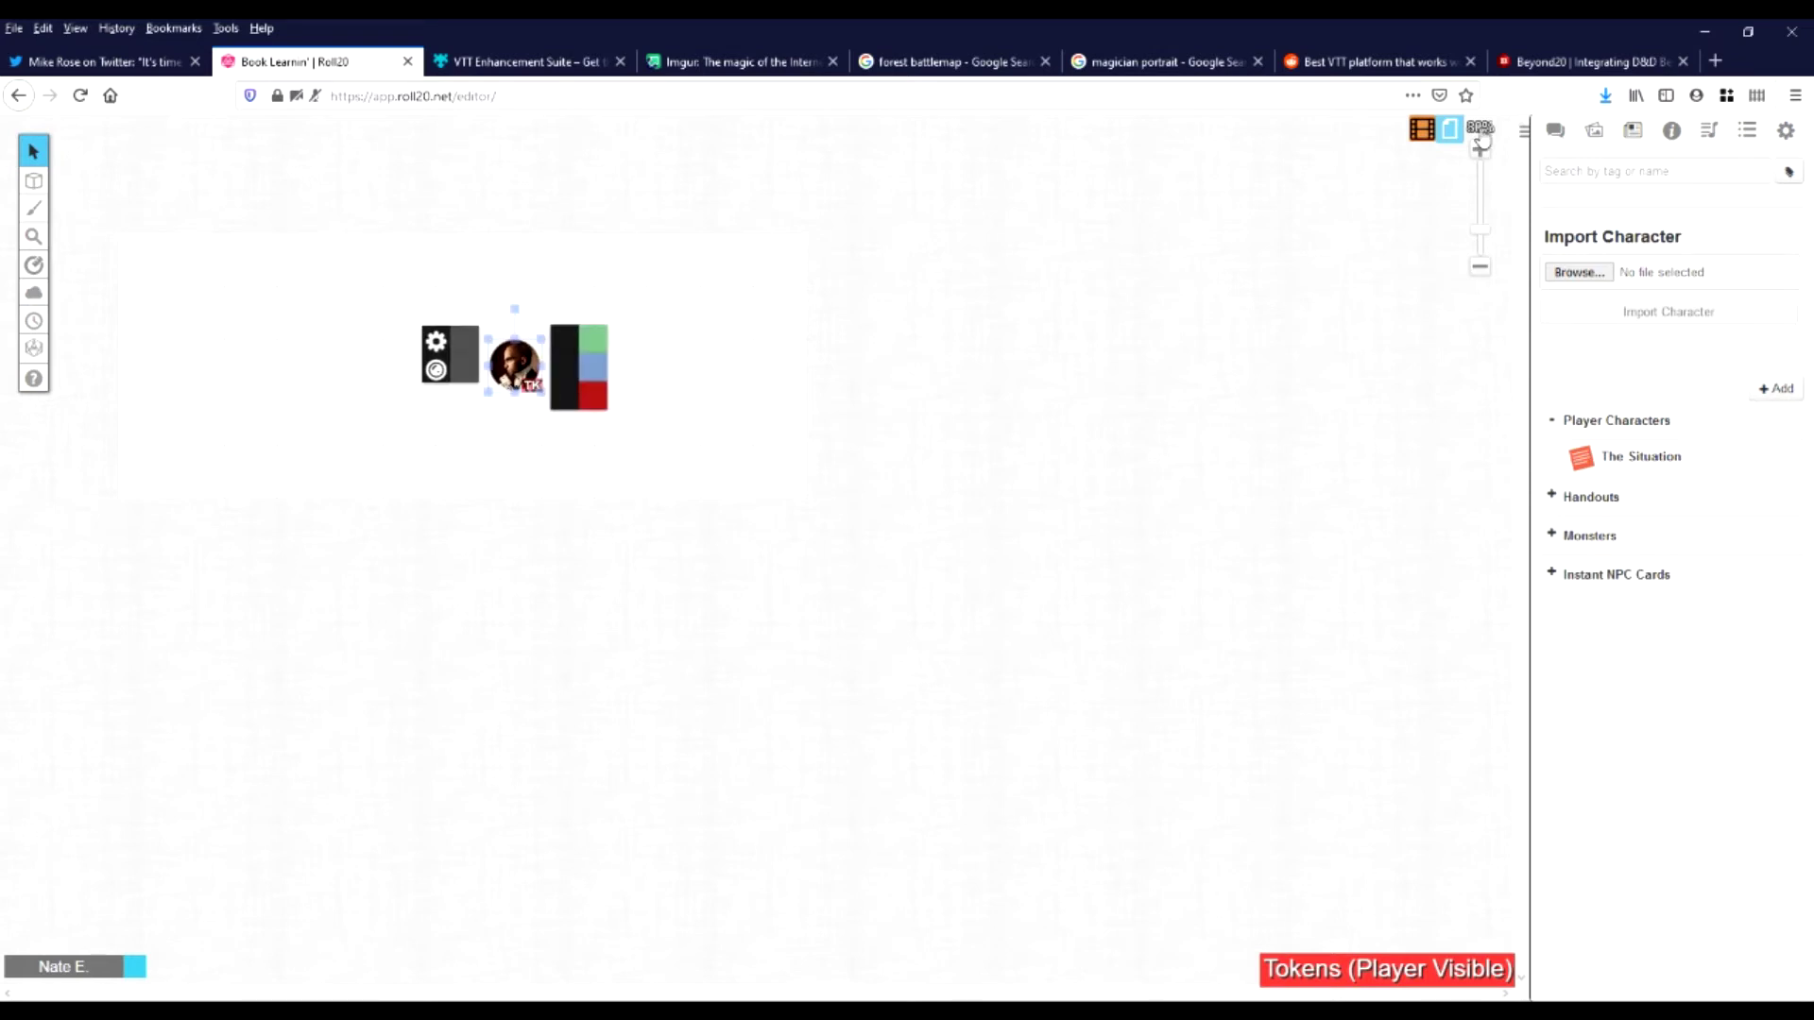
pyautogui.click(1480, 149)
pyautogui.click(1481, 149)
pyautogui.click(1481, 149)
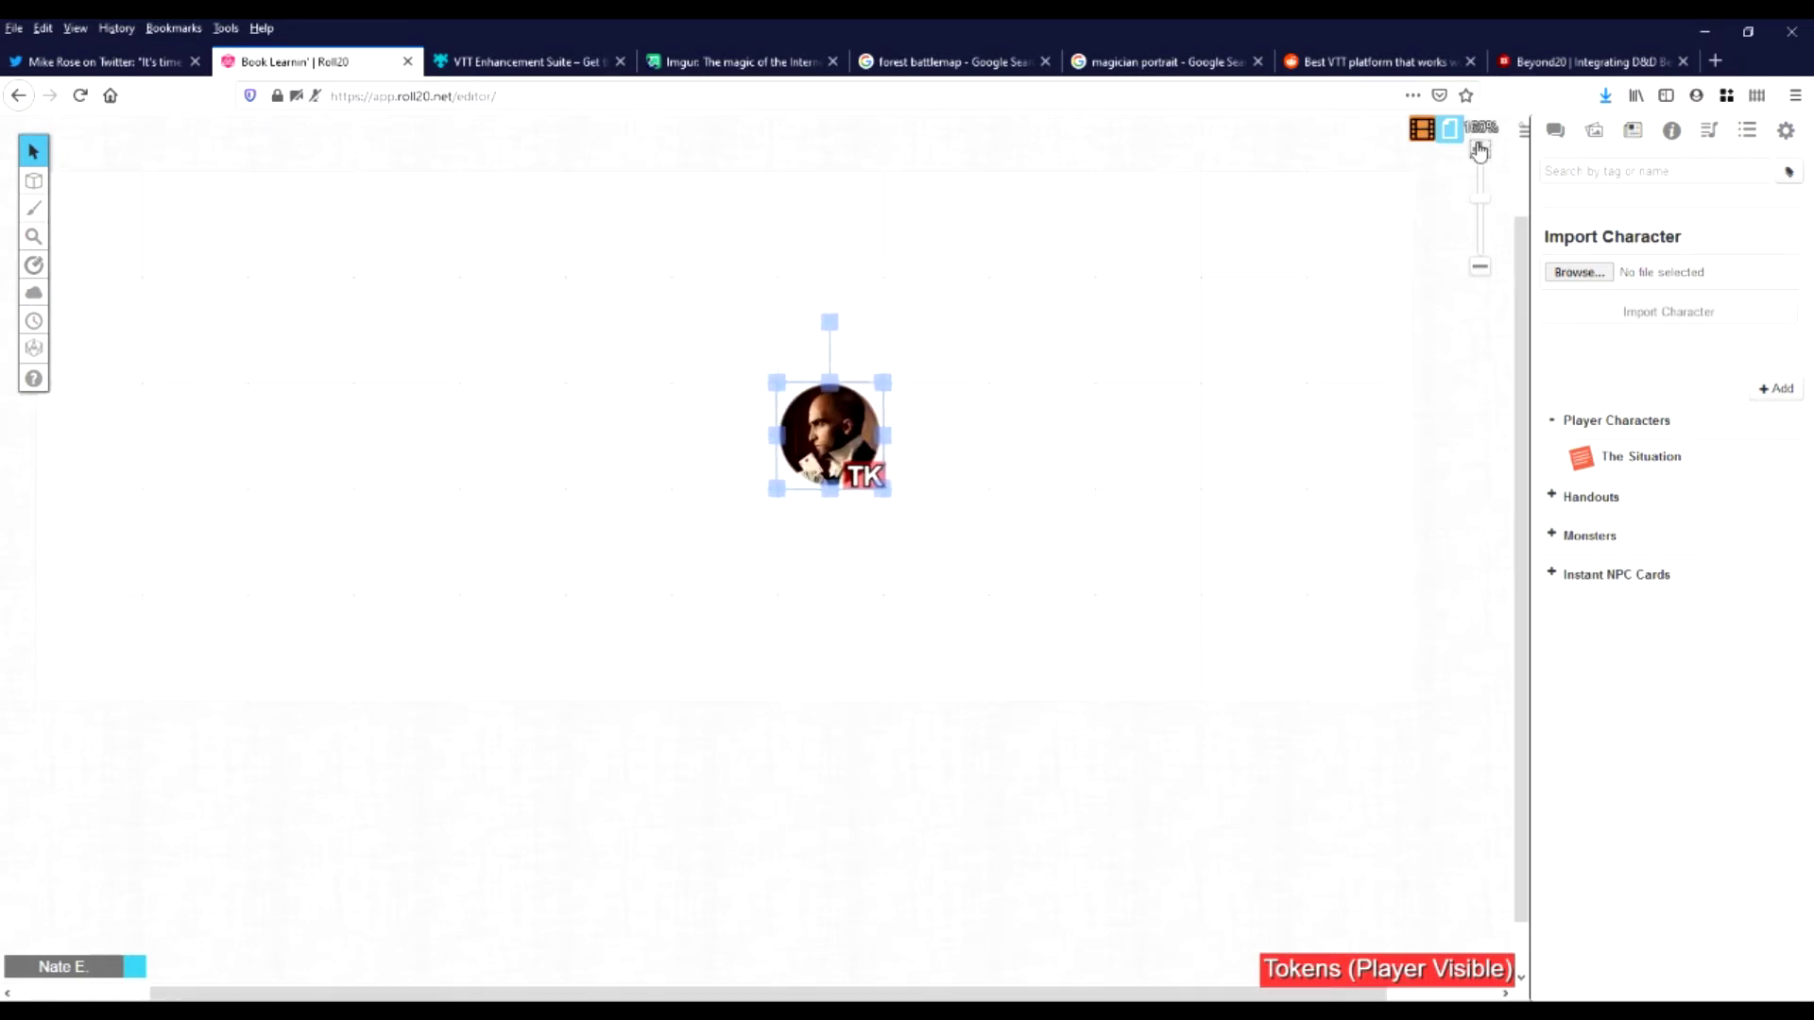
# Set the portrait token's Bar 1 to 8 / 8 and save the token
pyautogui.click(750, 384)
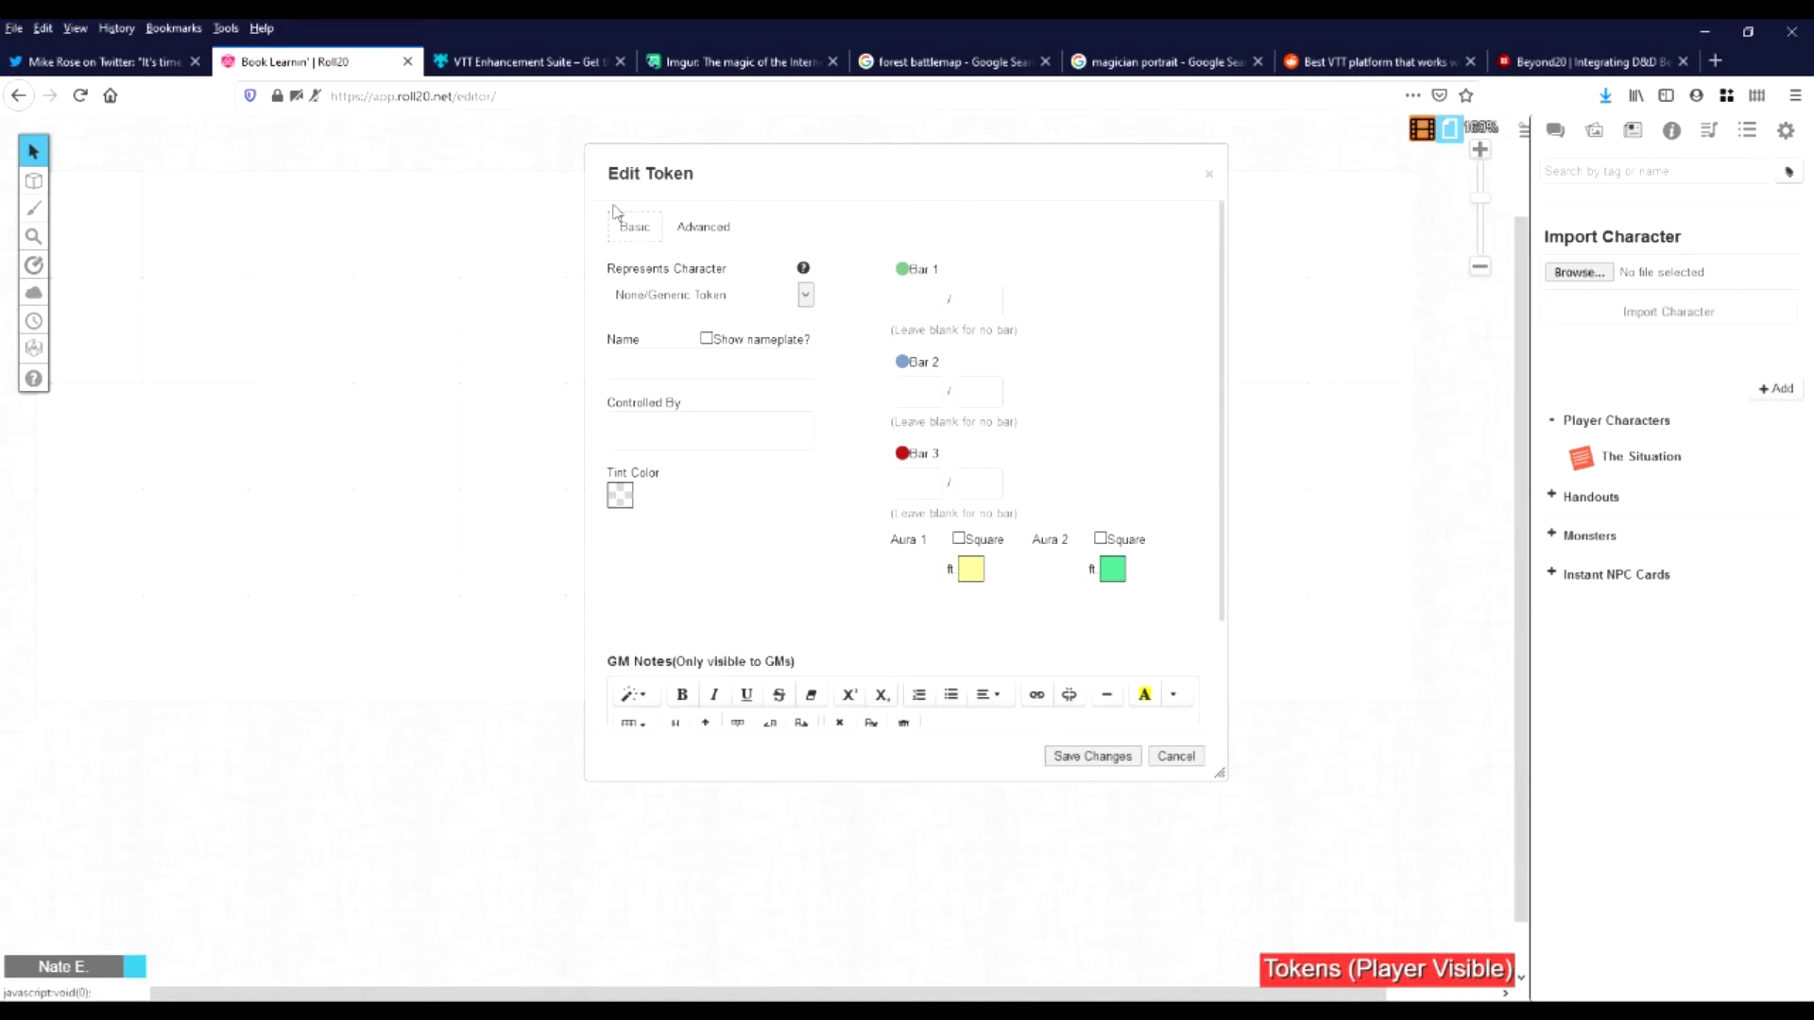
pyautogui.moveTo(627, 194); pyautogui.dragTo(451, 207)
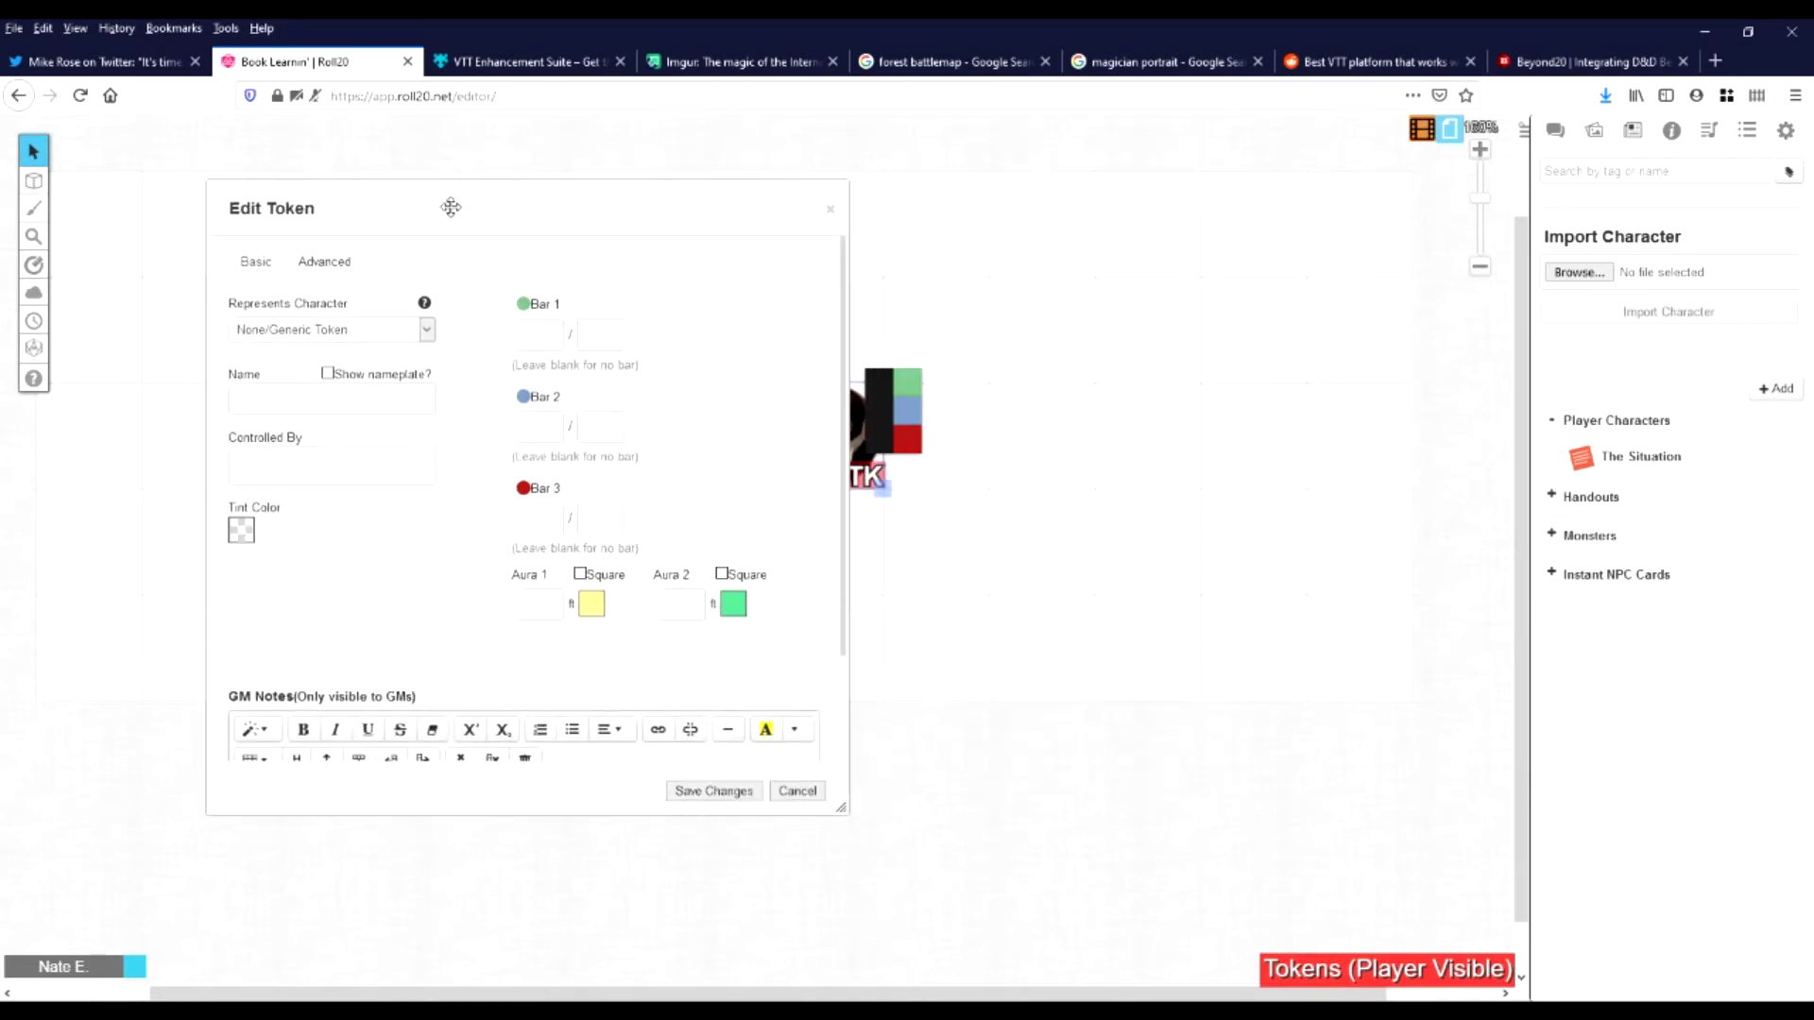
pyautogui.click(326, 340)
pyautogui.click(547, 332)
pyautogui.press('Tab')
pyautogui.write('8')
pyautogui.click(735, 799)
# Add a new character to the Player Characters folder and name it Lion
pyautogui.click(1779, 389)
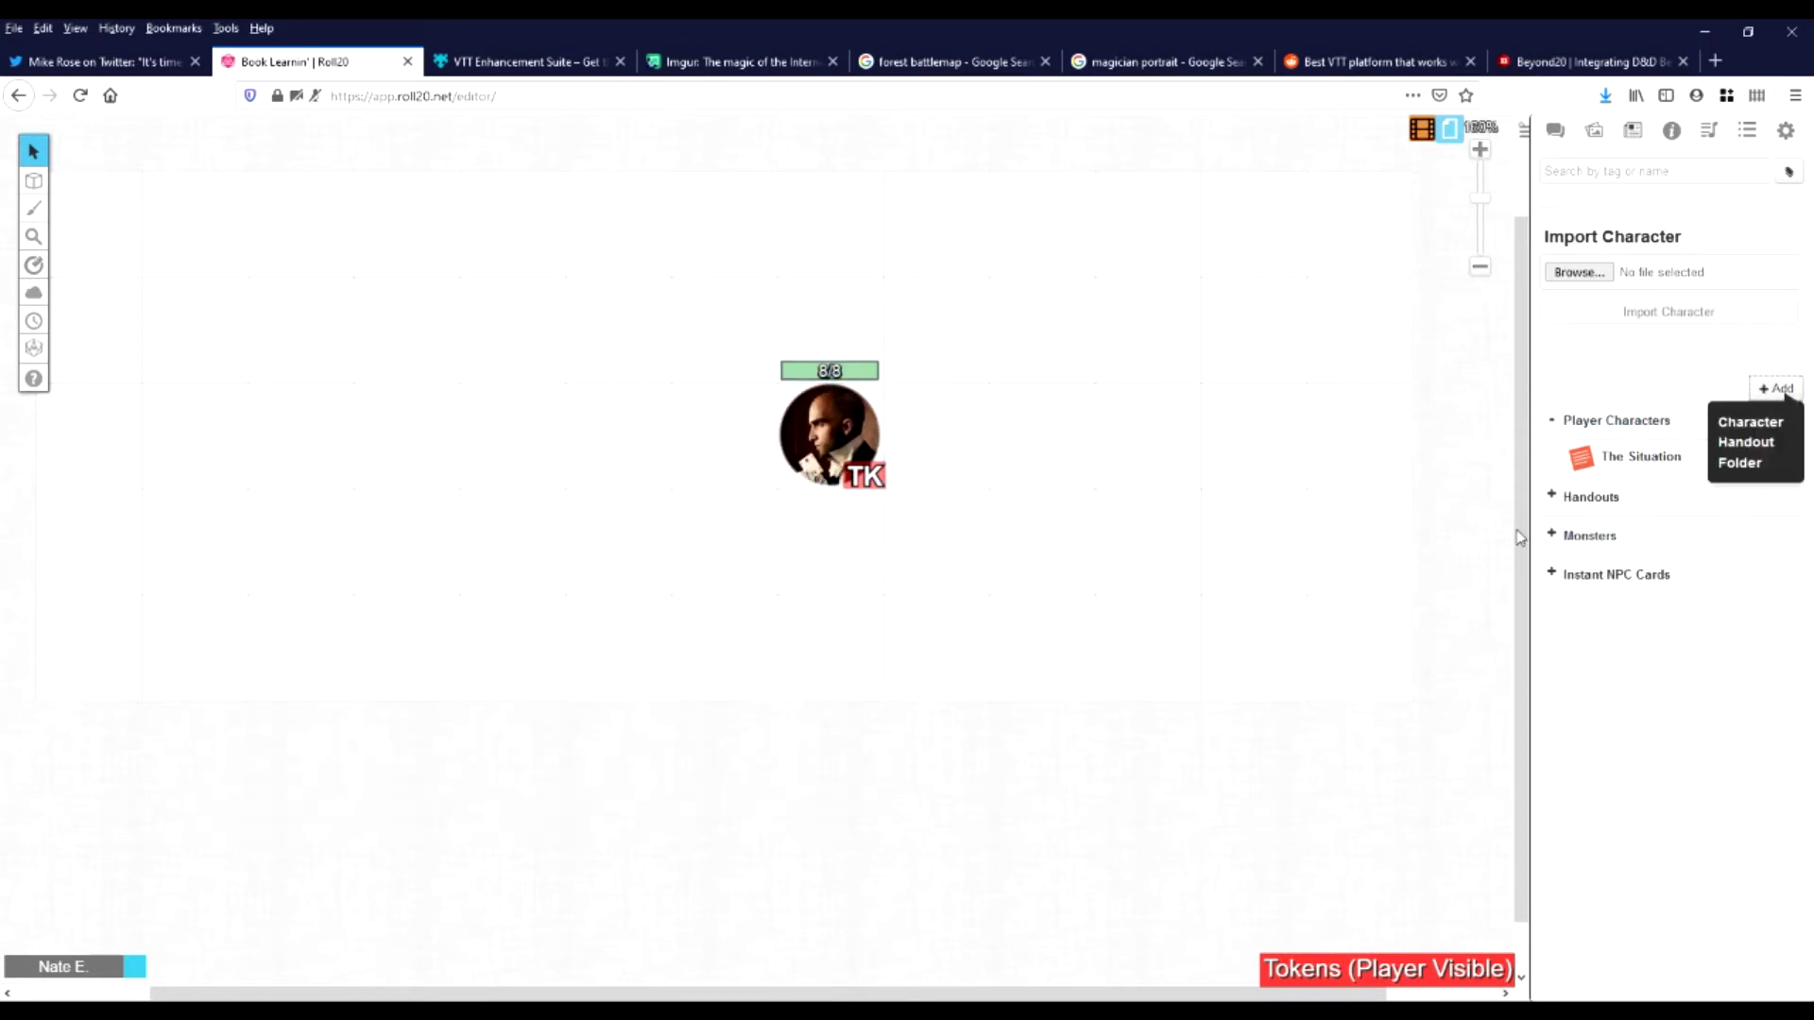
pyautogui.rightClick(1642, 419)
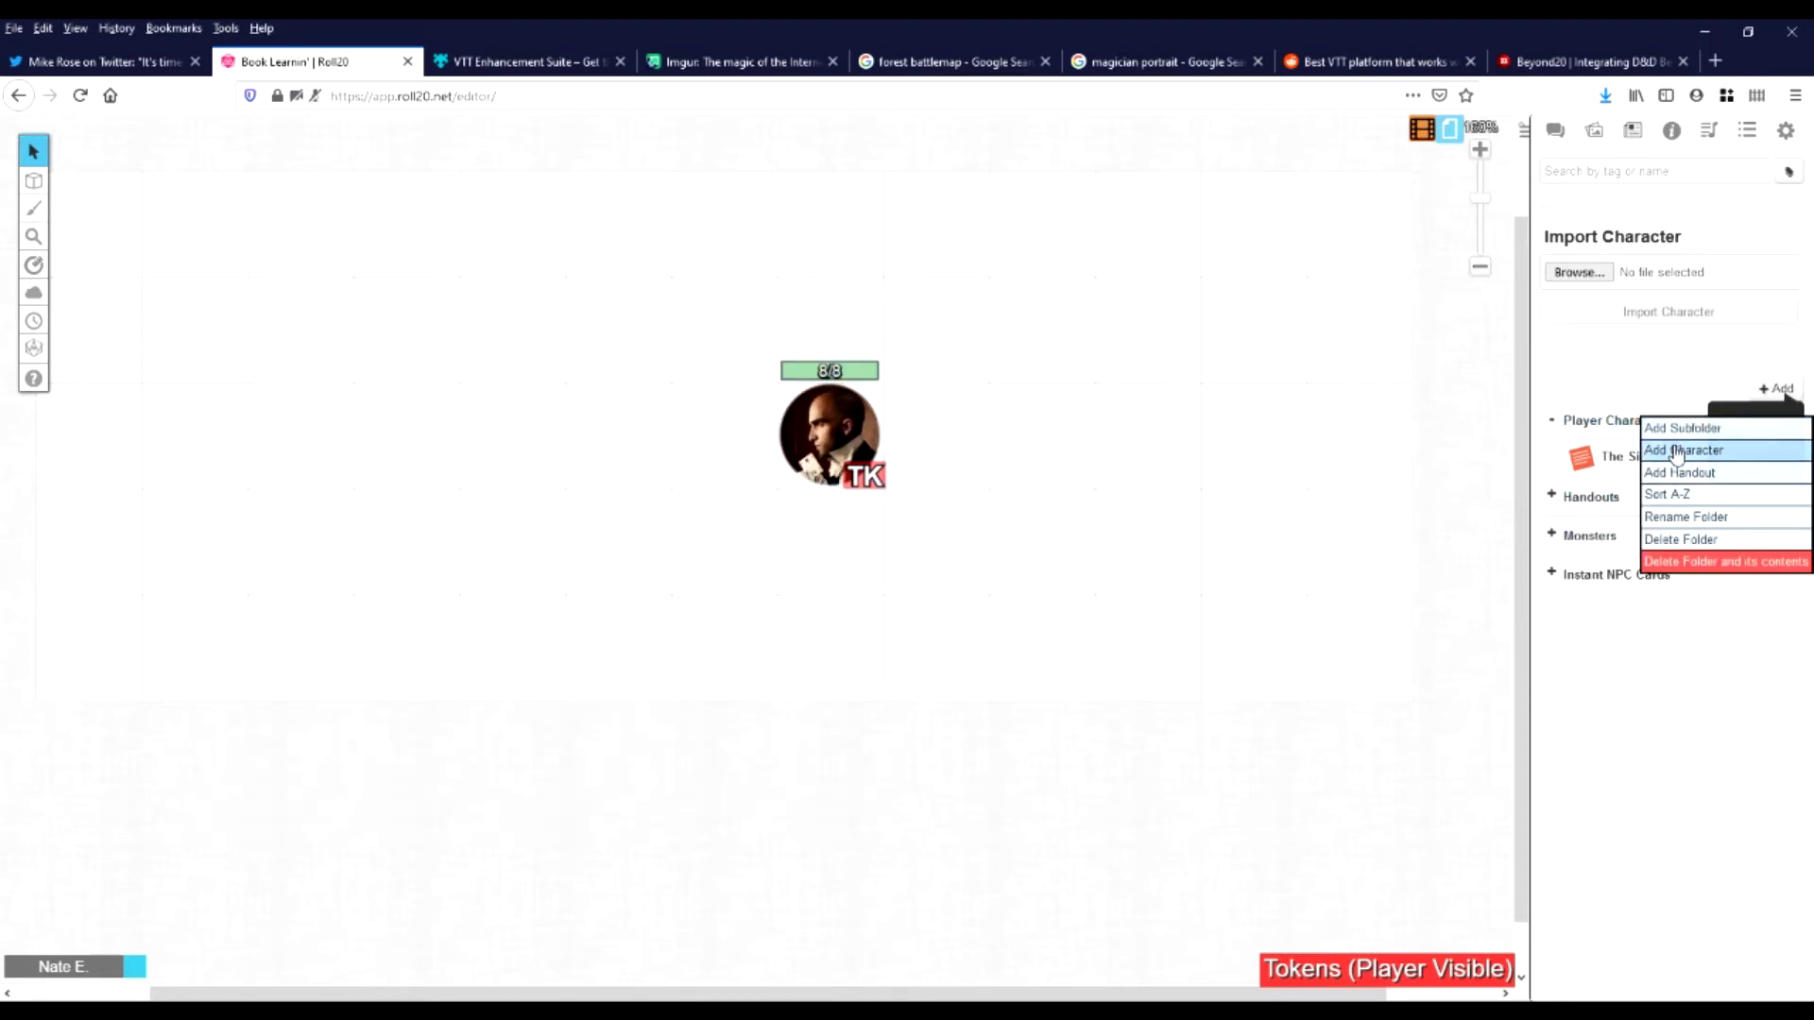
pyautogui.click(1676, 453)
pyautogui.click(1663, 455)
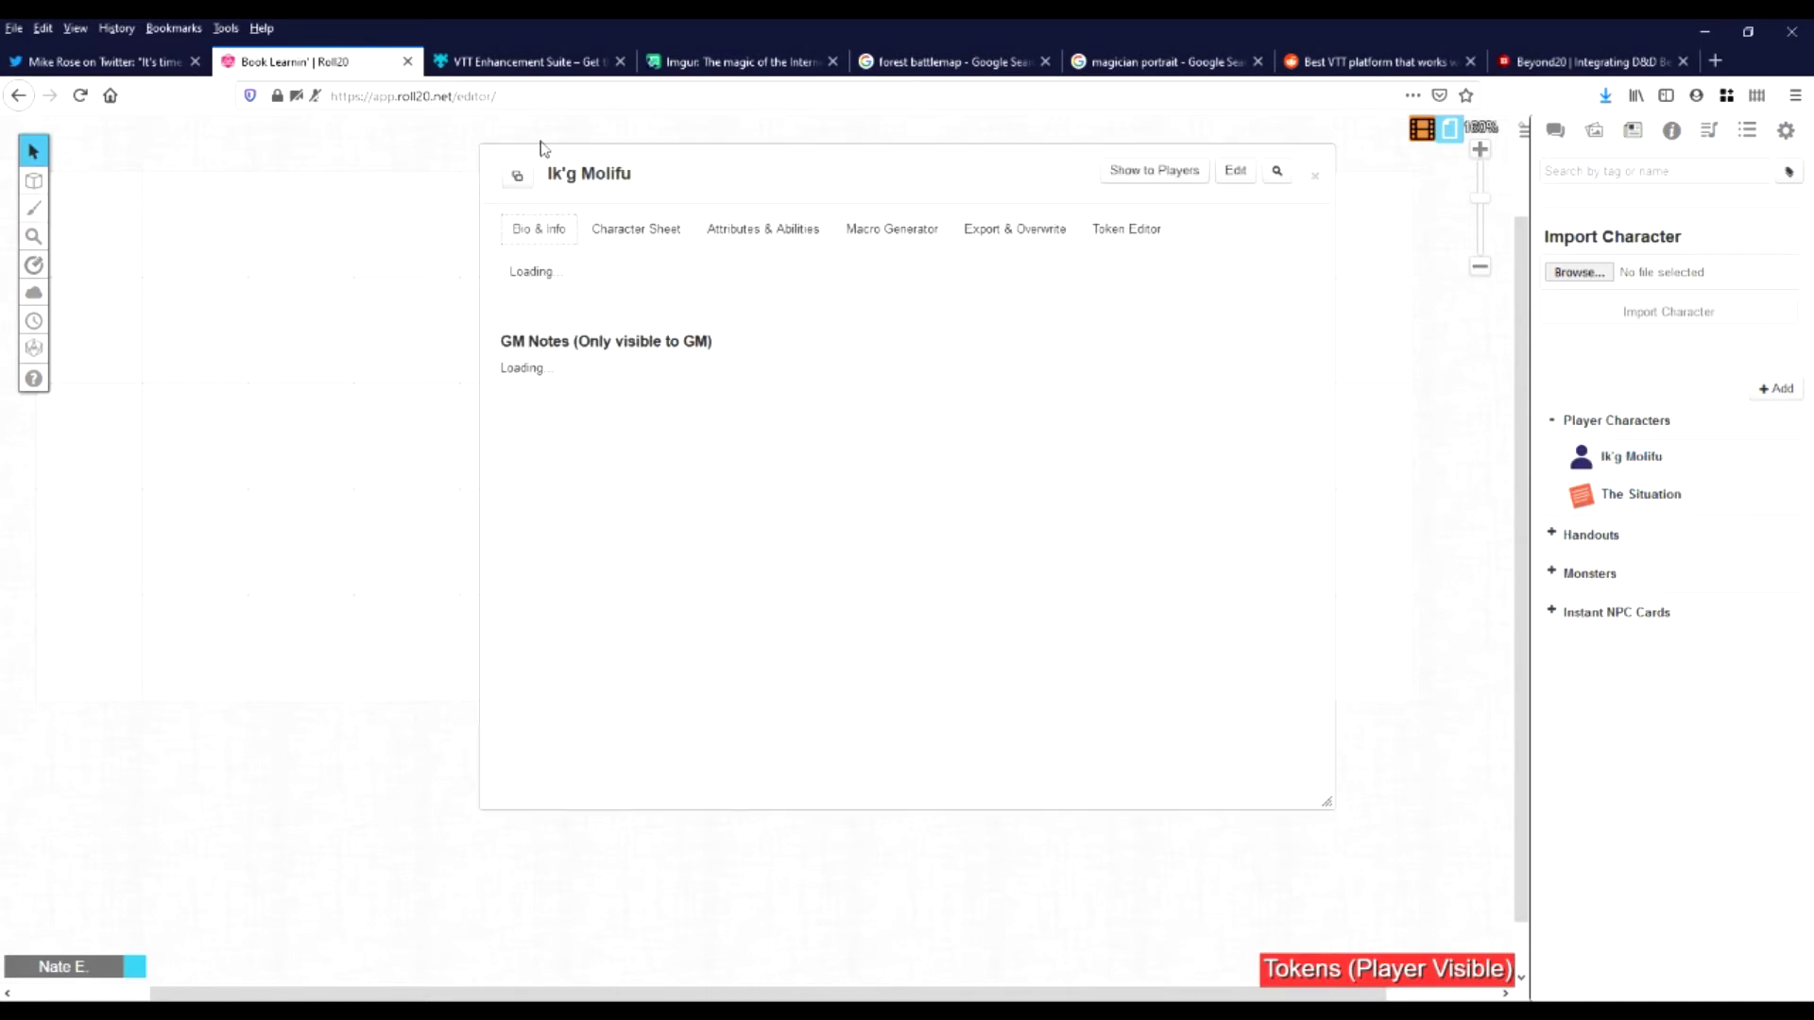
pyautogui.click(1234, 171)
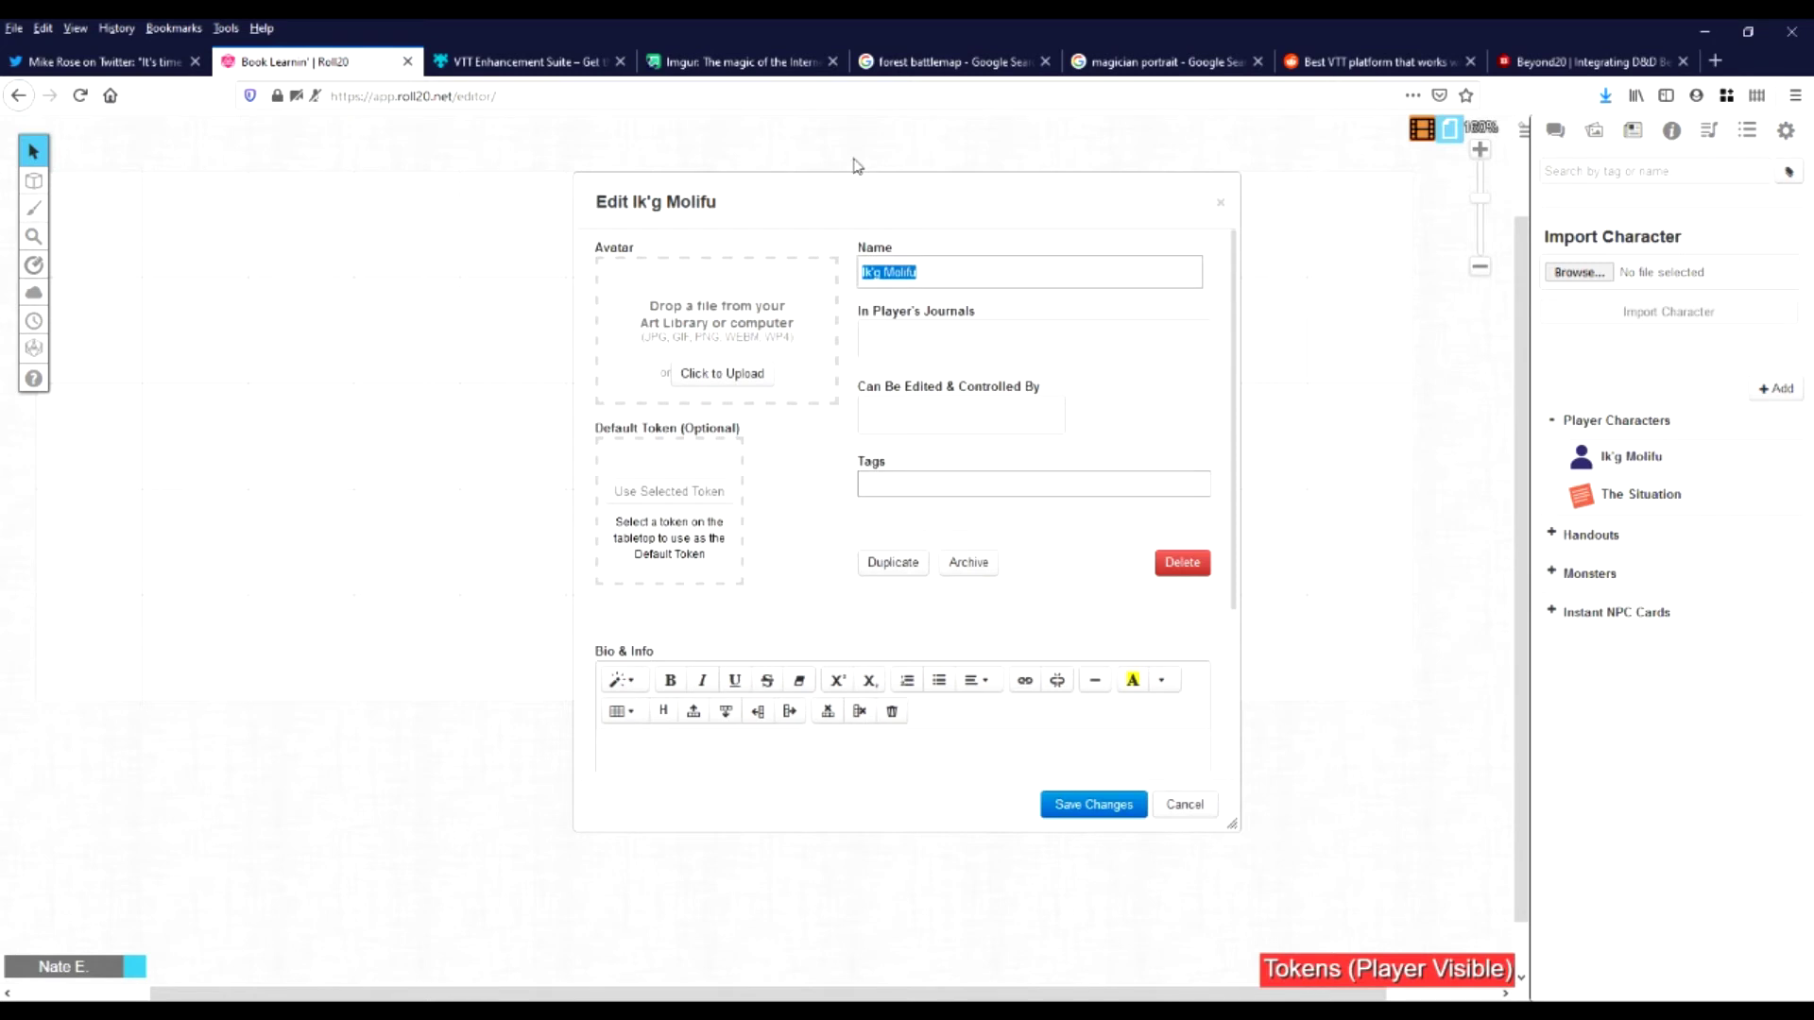
pyautogui.write('I')
pyautogui.click(1115, 810)
# Open Lion's character sheet in the Charactermancer to view its start page, and close the window
pyautogui.click(651, 237)
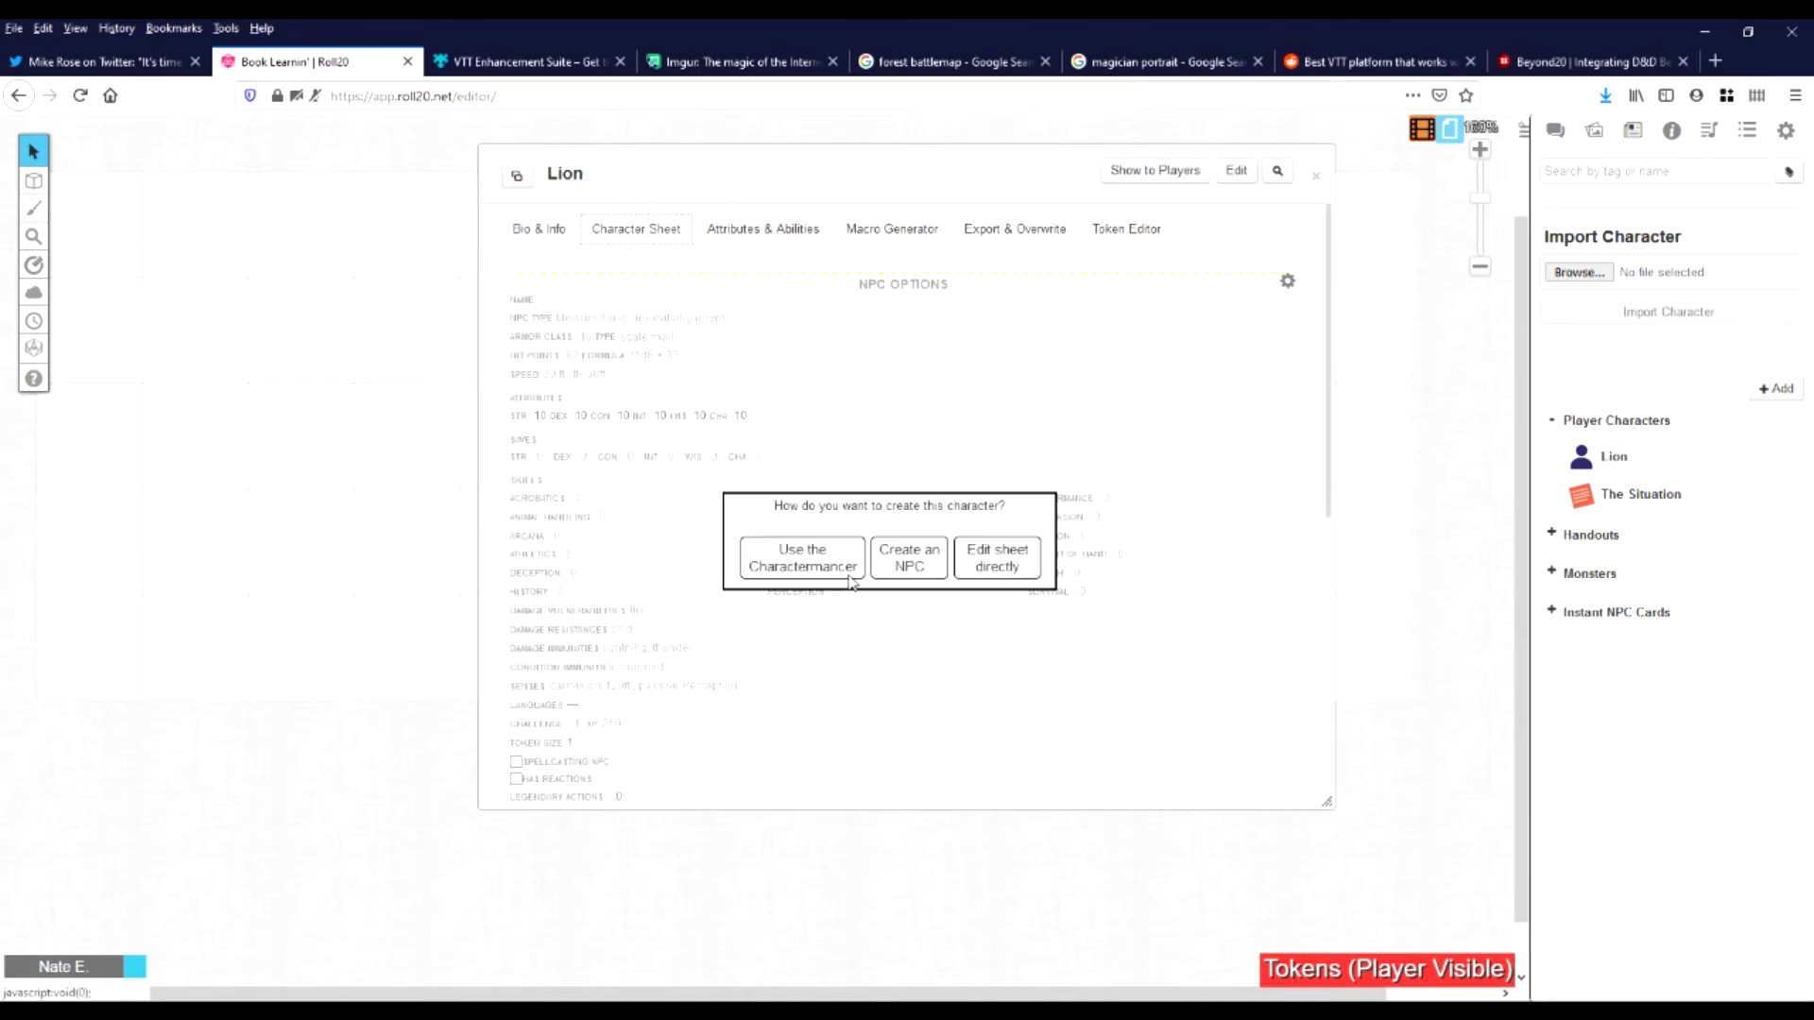
pyautogui.click(803, 559)
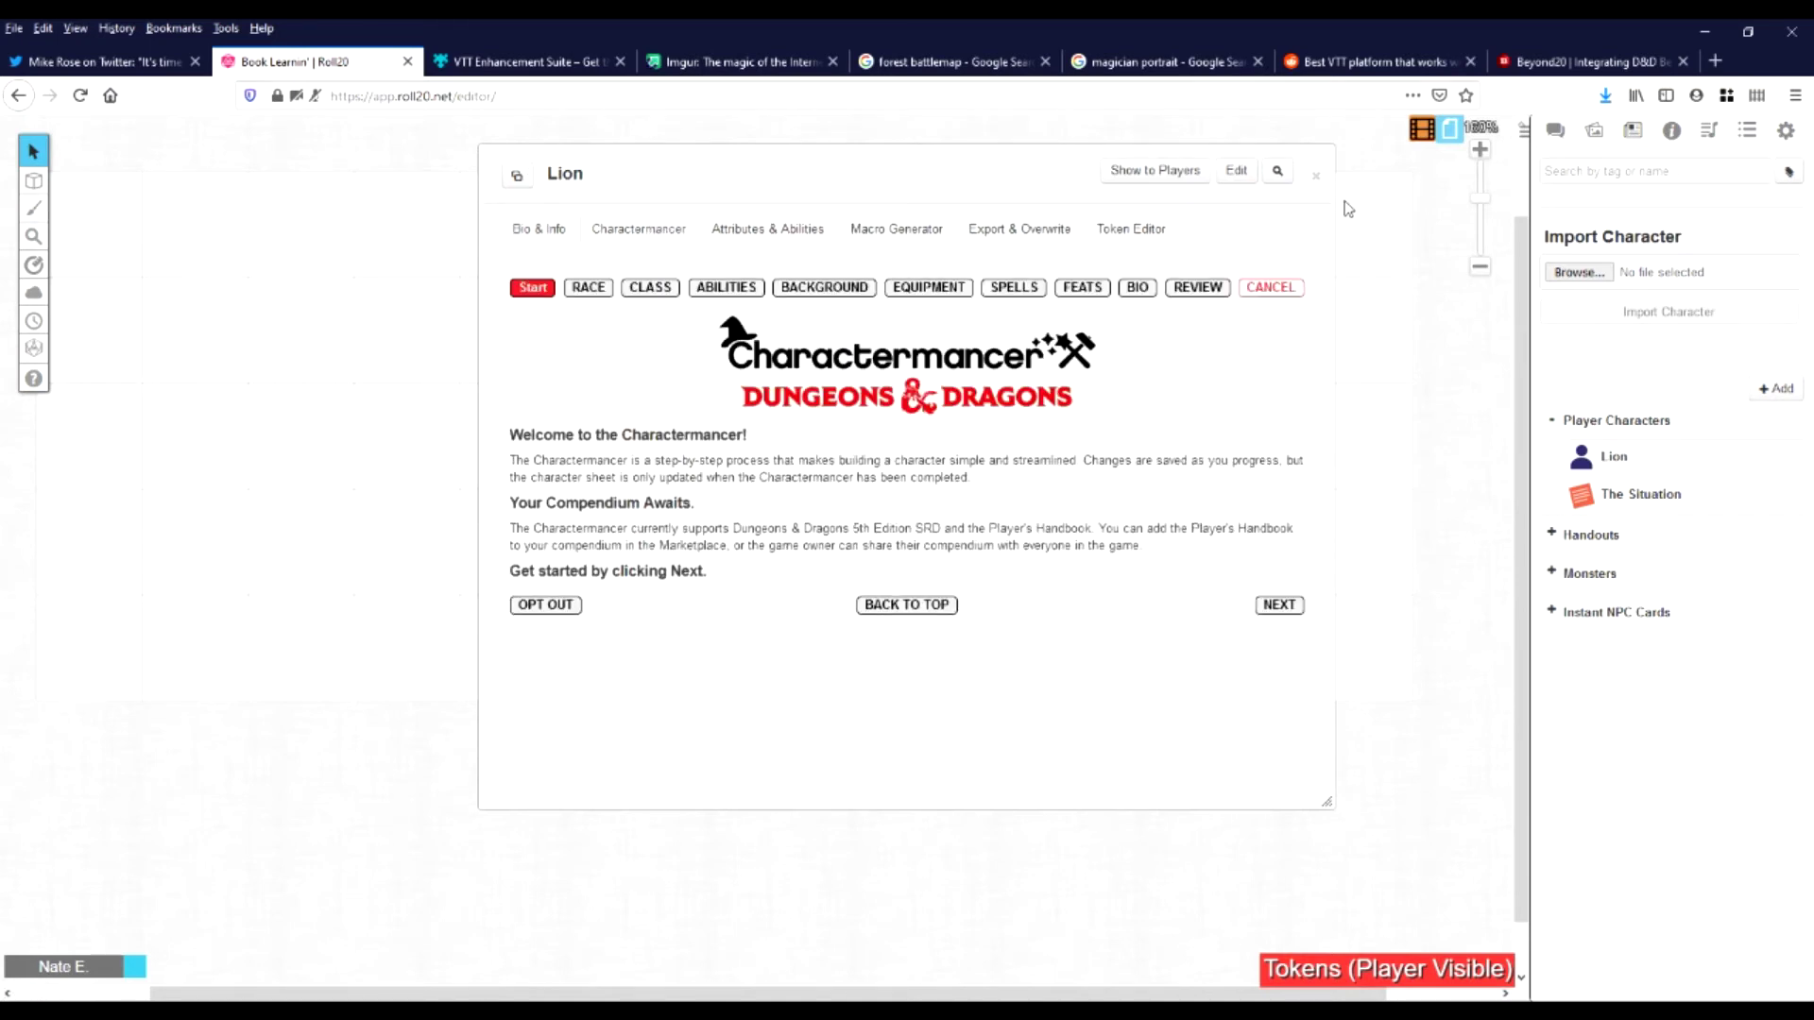
pyautogui.click(1315, 176)
# Make the portrait token represent Lion, link Bar 1 to the hp attribute, and save the token
pyautogui.click(836, 408)
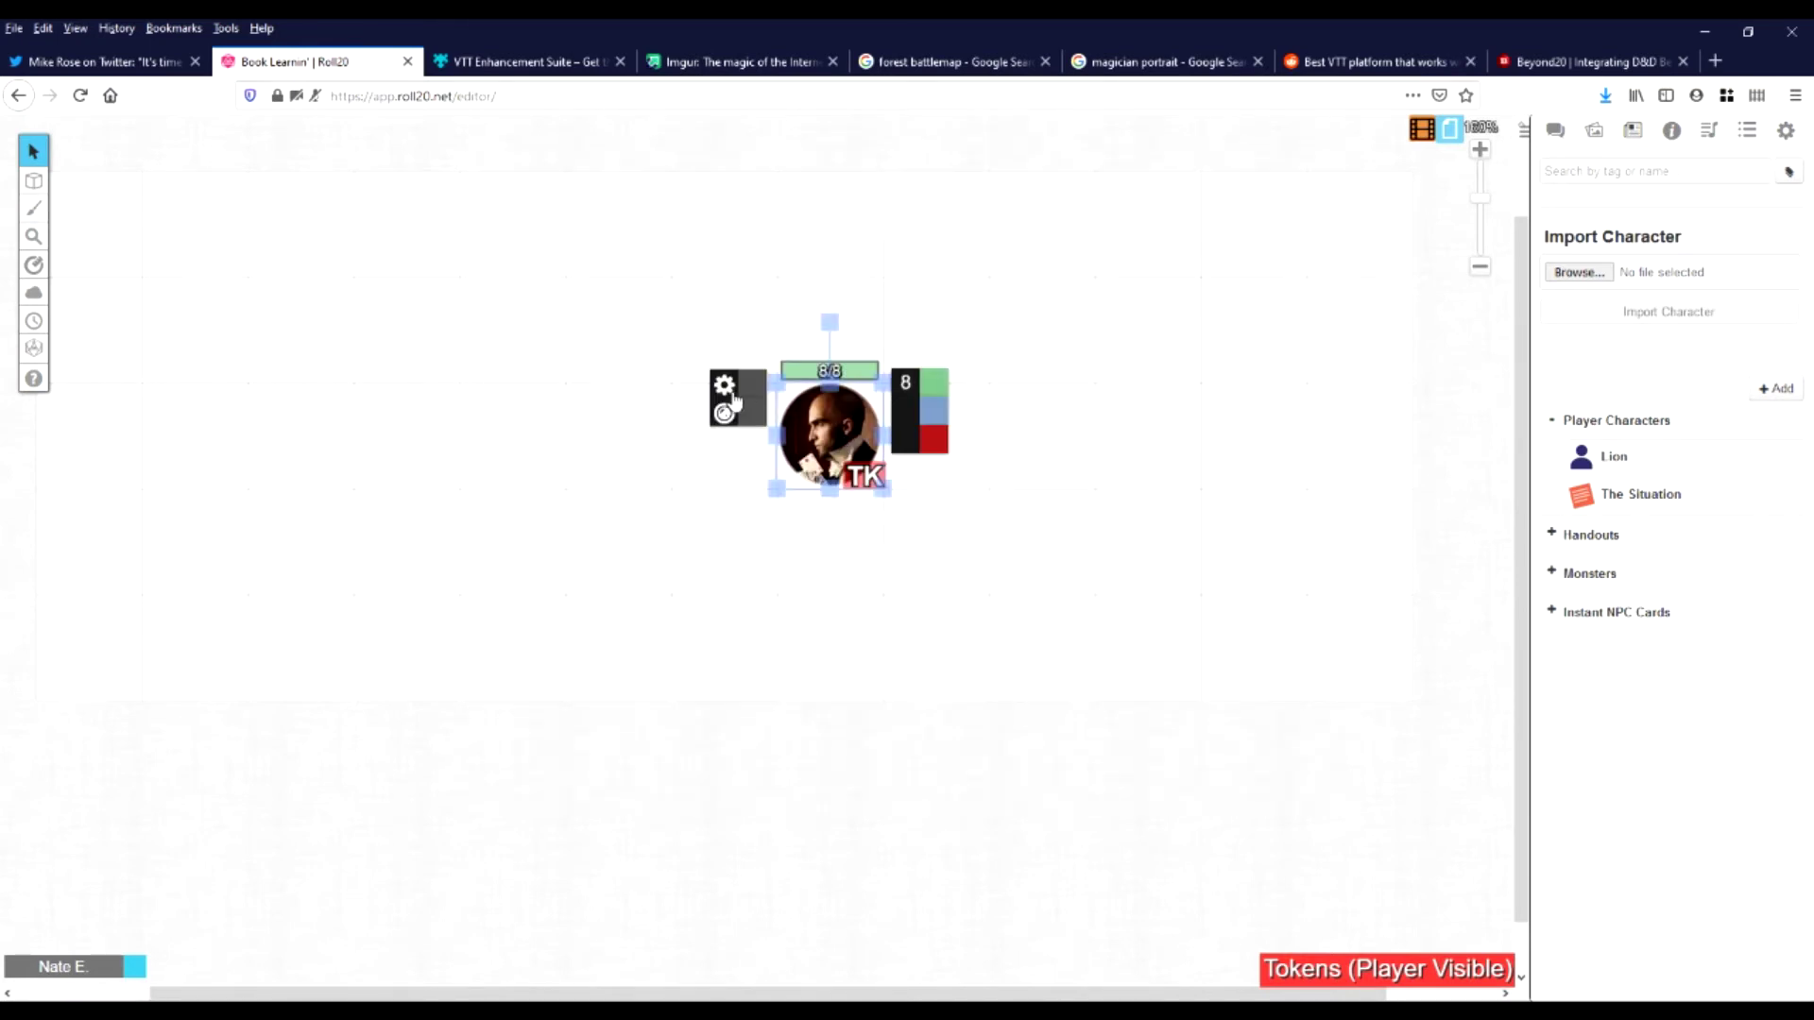
pyautogui.click(725, 391)
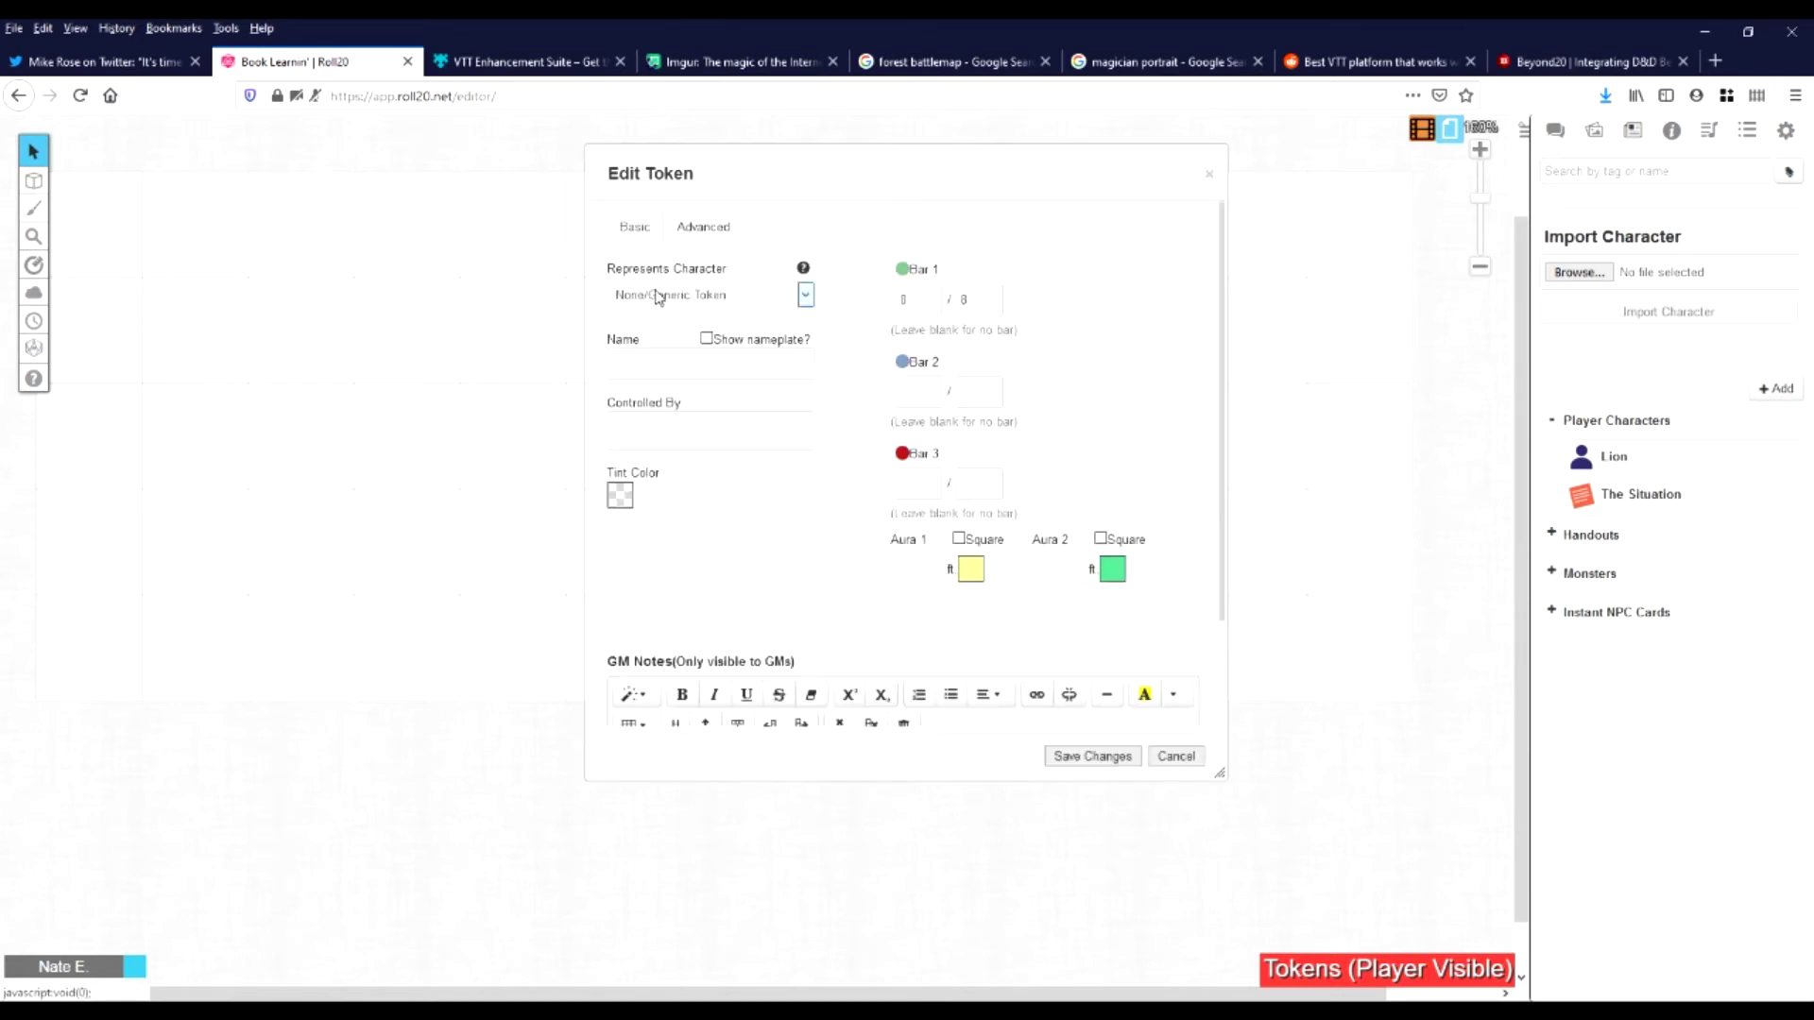
pyautogui.press('Down')
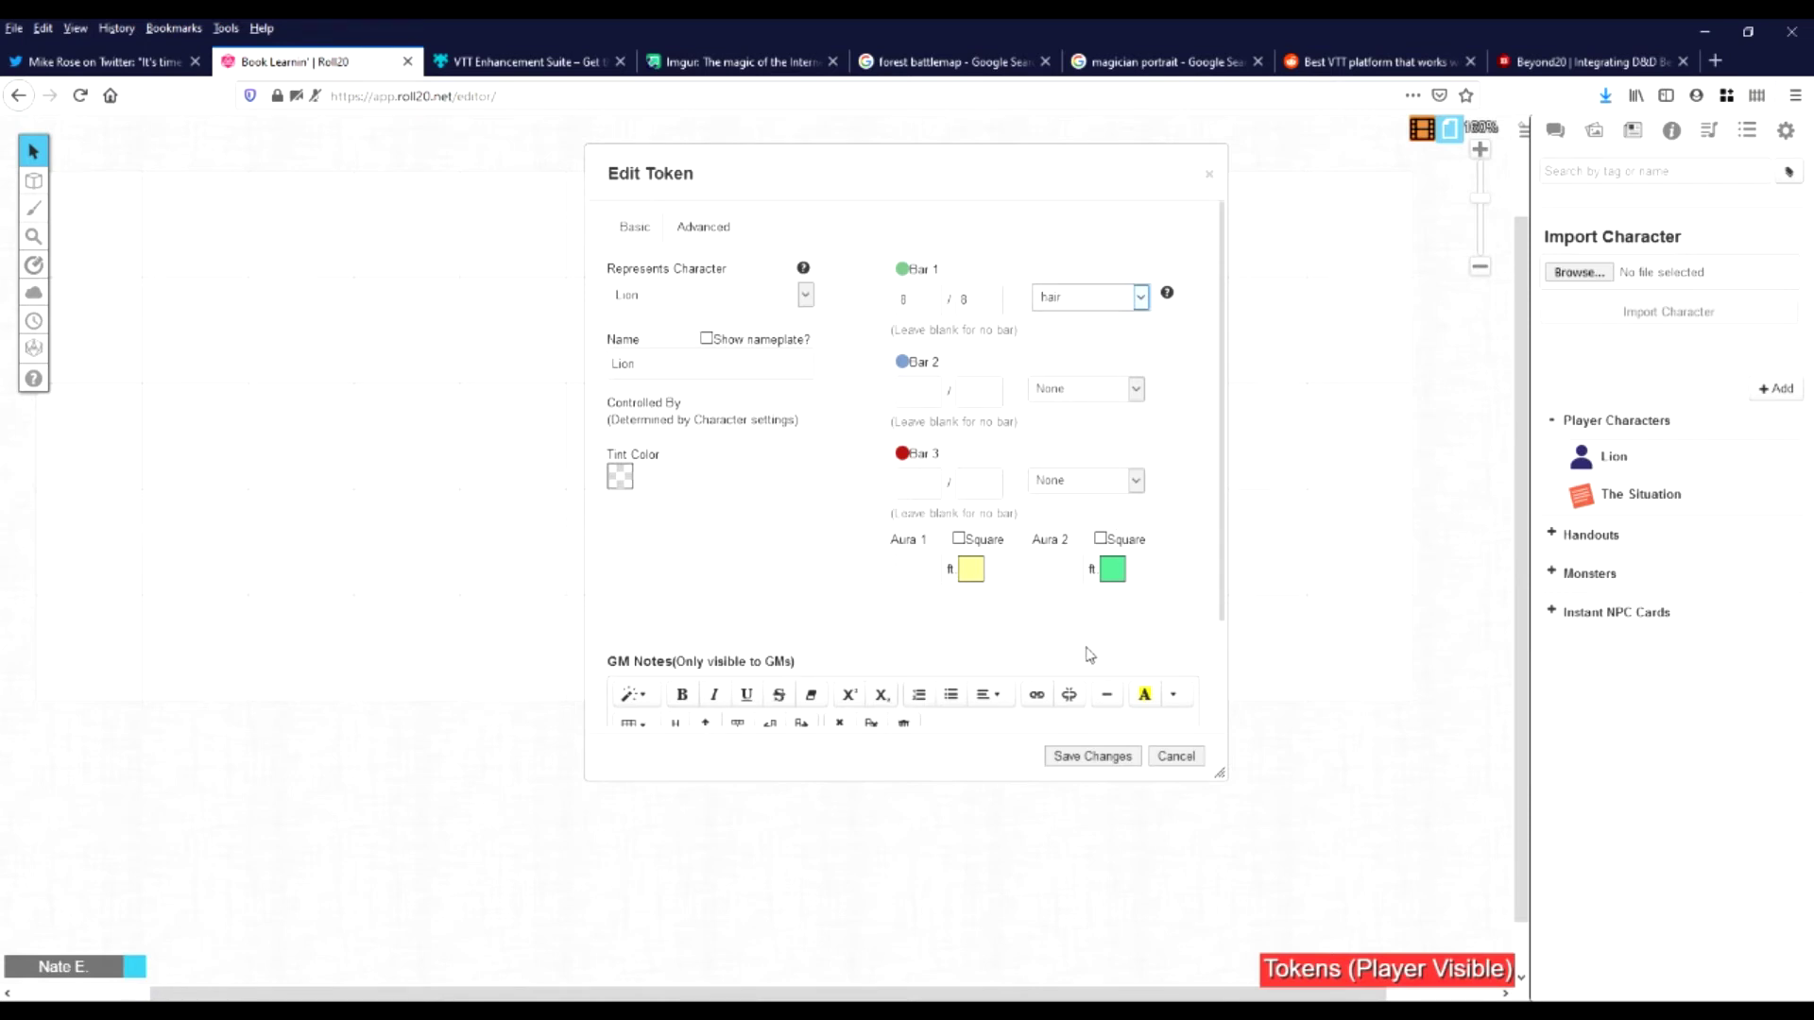
pyautogui.press('p')
pyautogui.click(647, 511)
pyautogui.click(1075, 760)
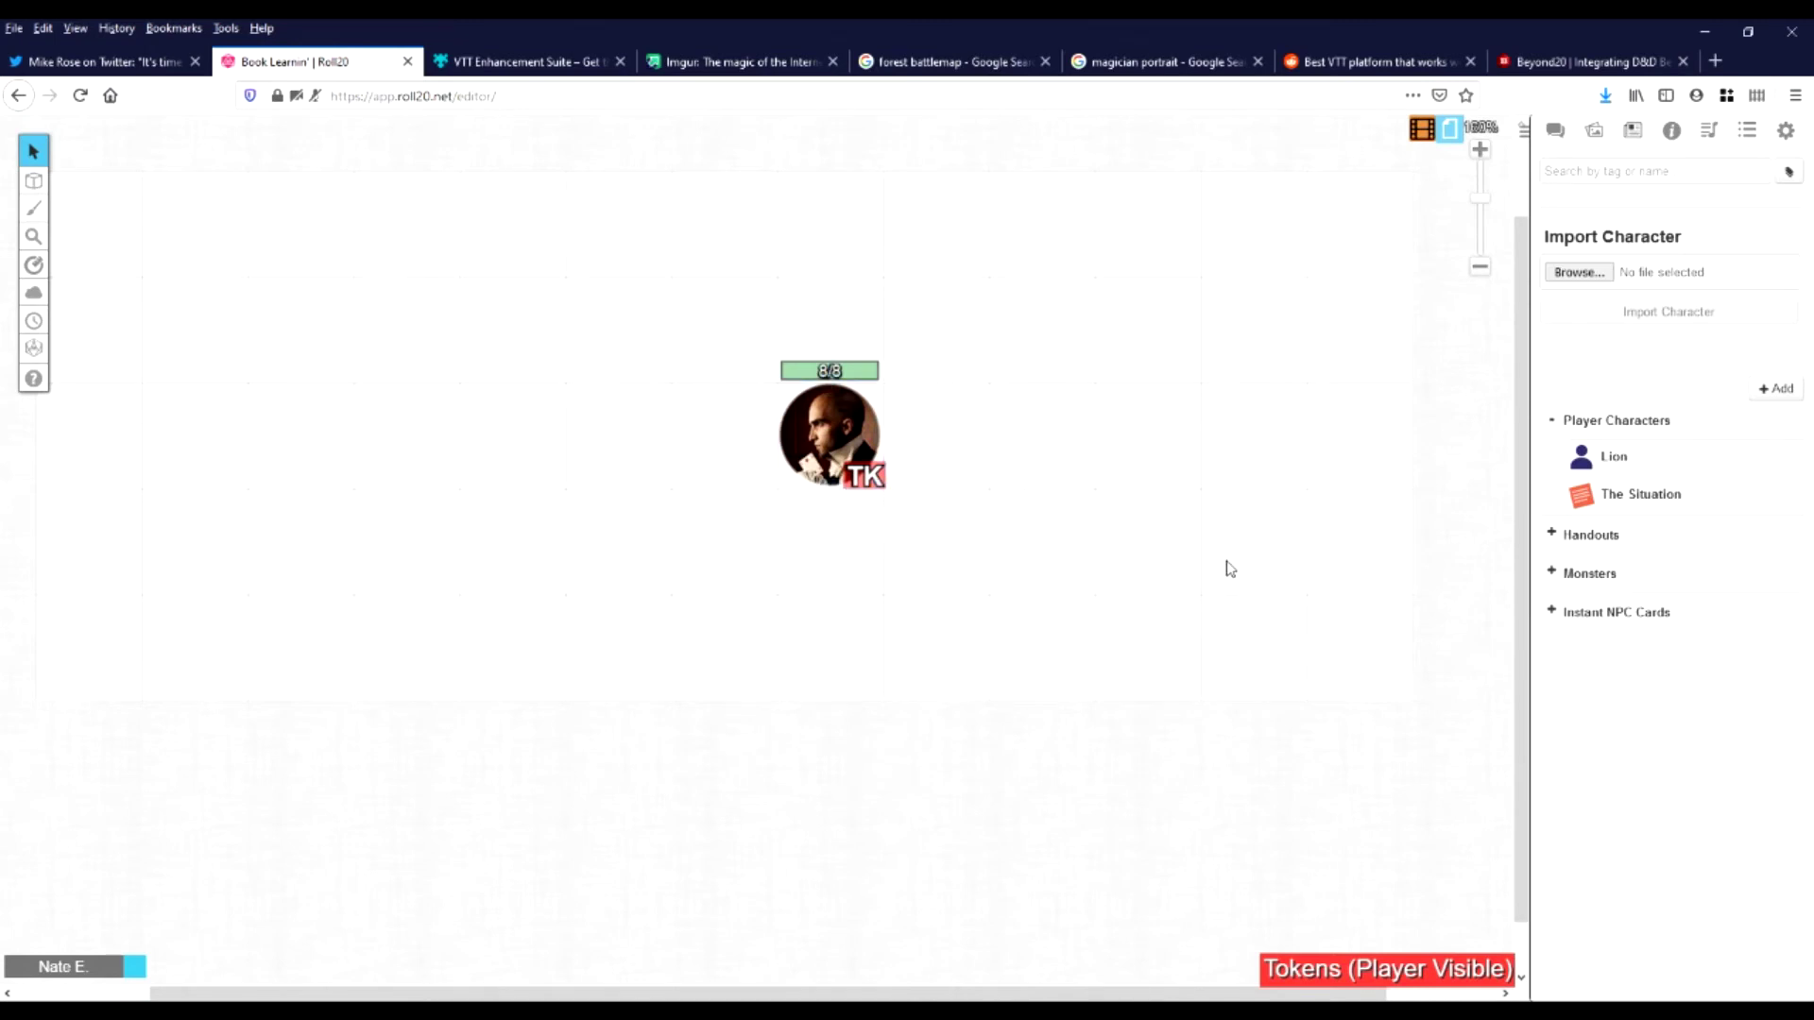
# Set the radius of both Aura 1 and Aura 2 to 0.1 ft on the Lion token
pyautogui.click(814, 442)
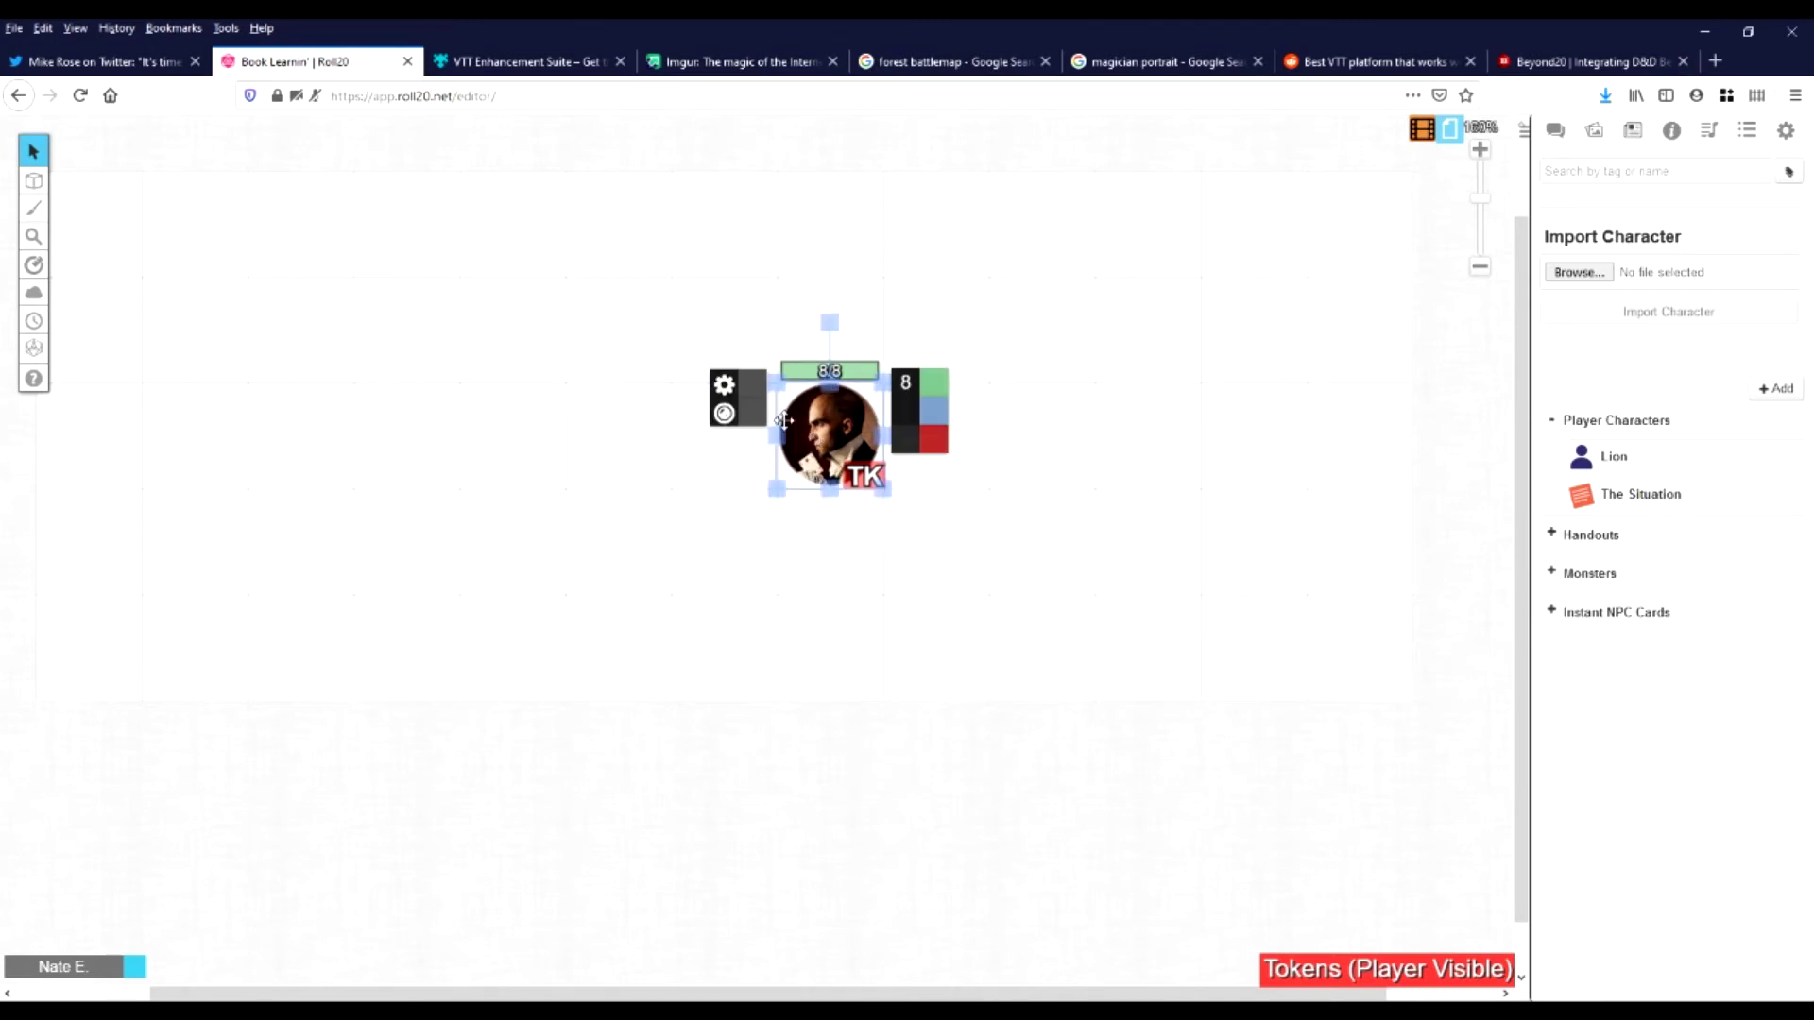
pyautogui.click(728, 395)
pyautogui.click(924, 565)
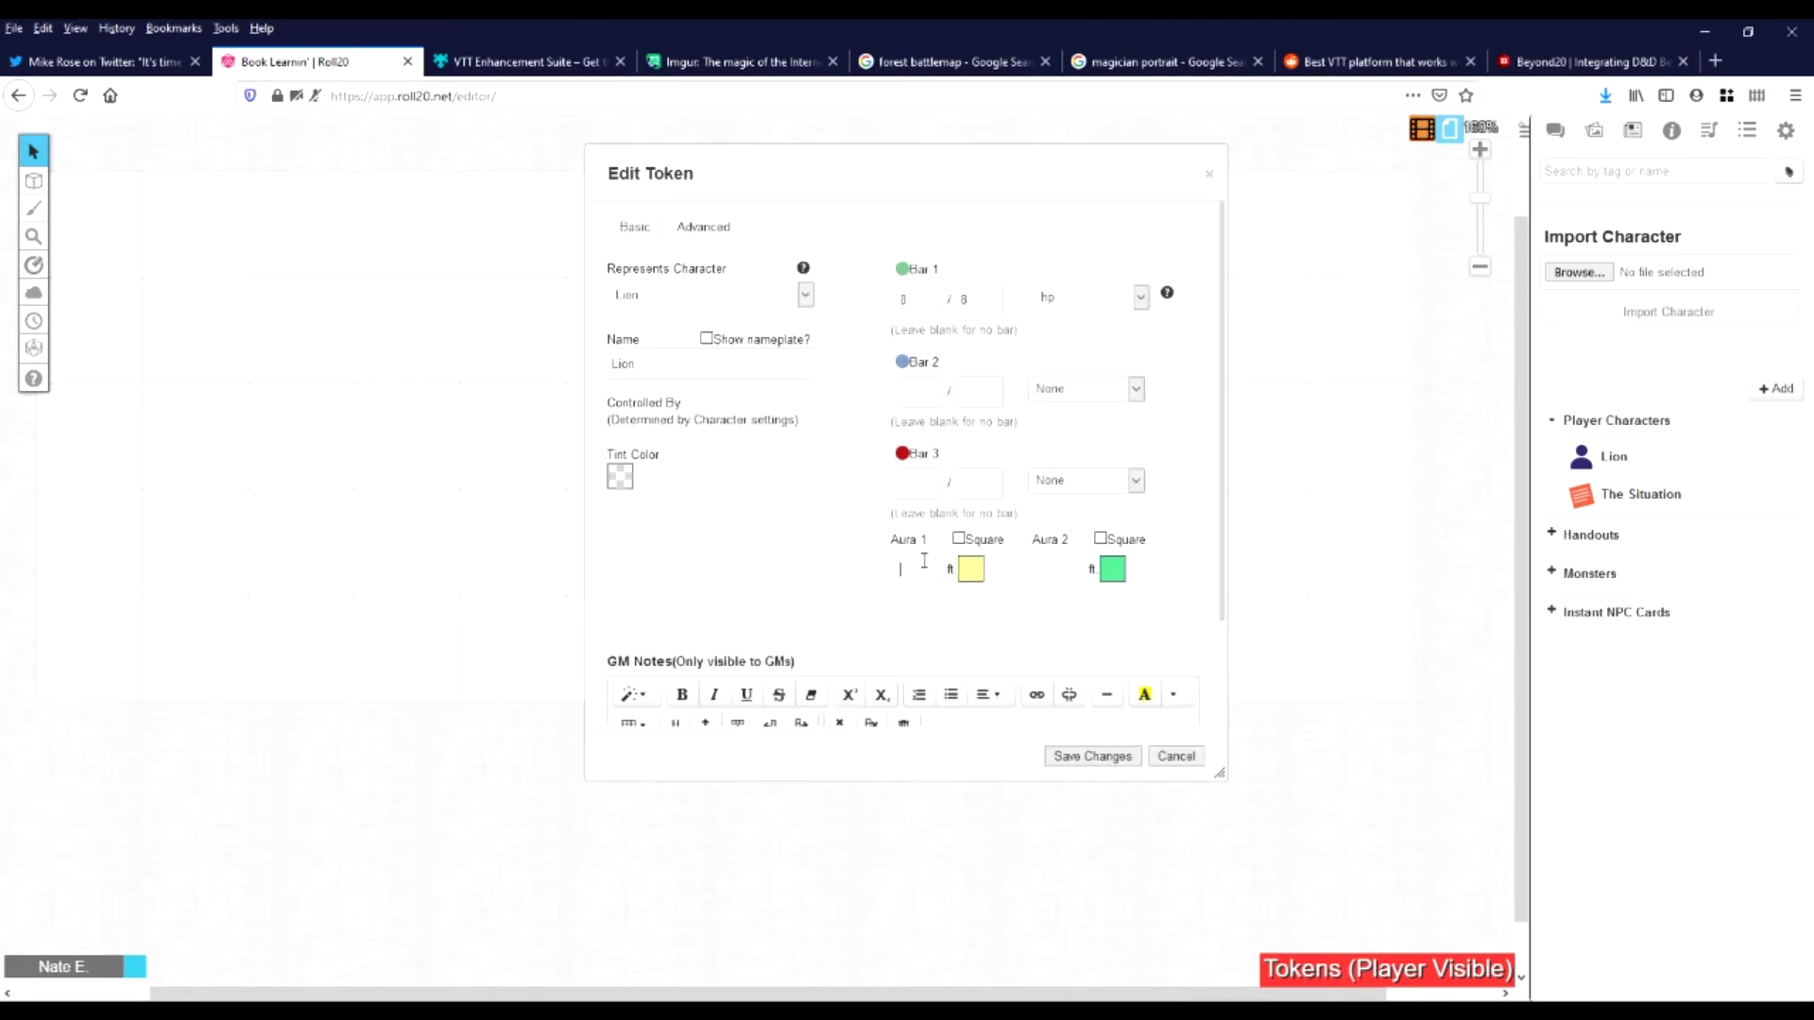
pyautogui.write('0.1')
pyautogui.click(1057, 573)
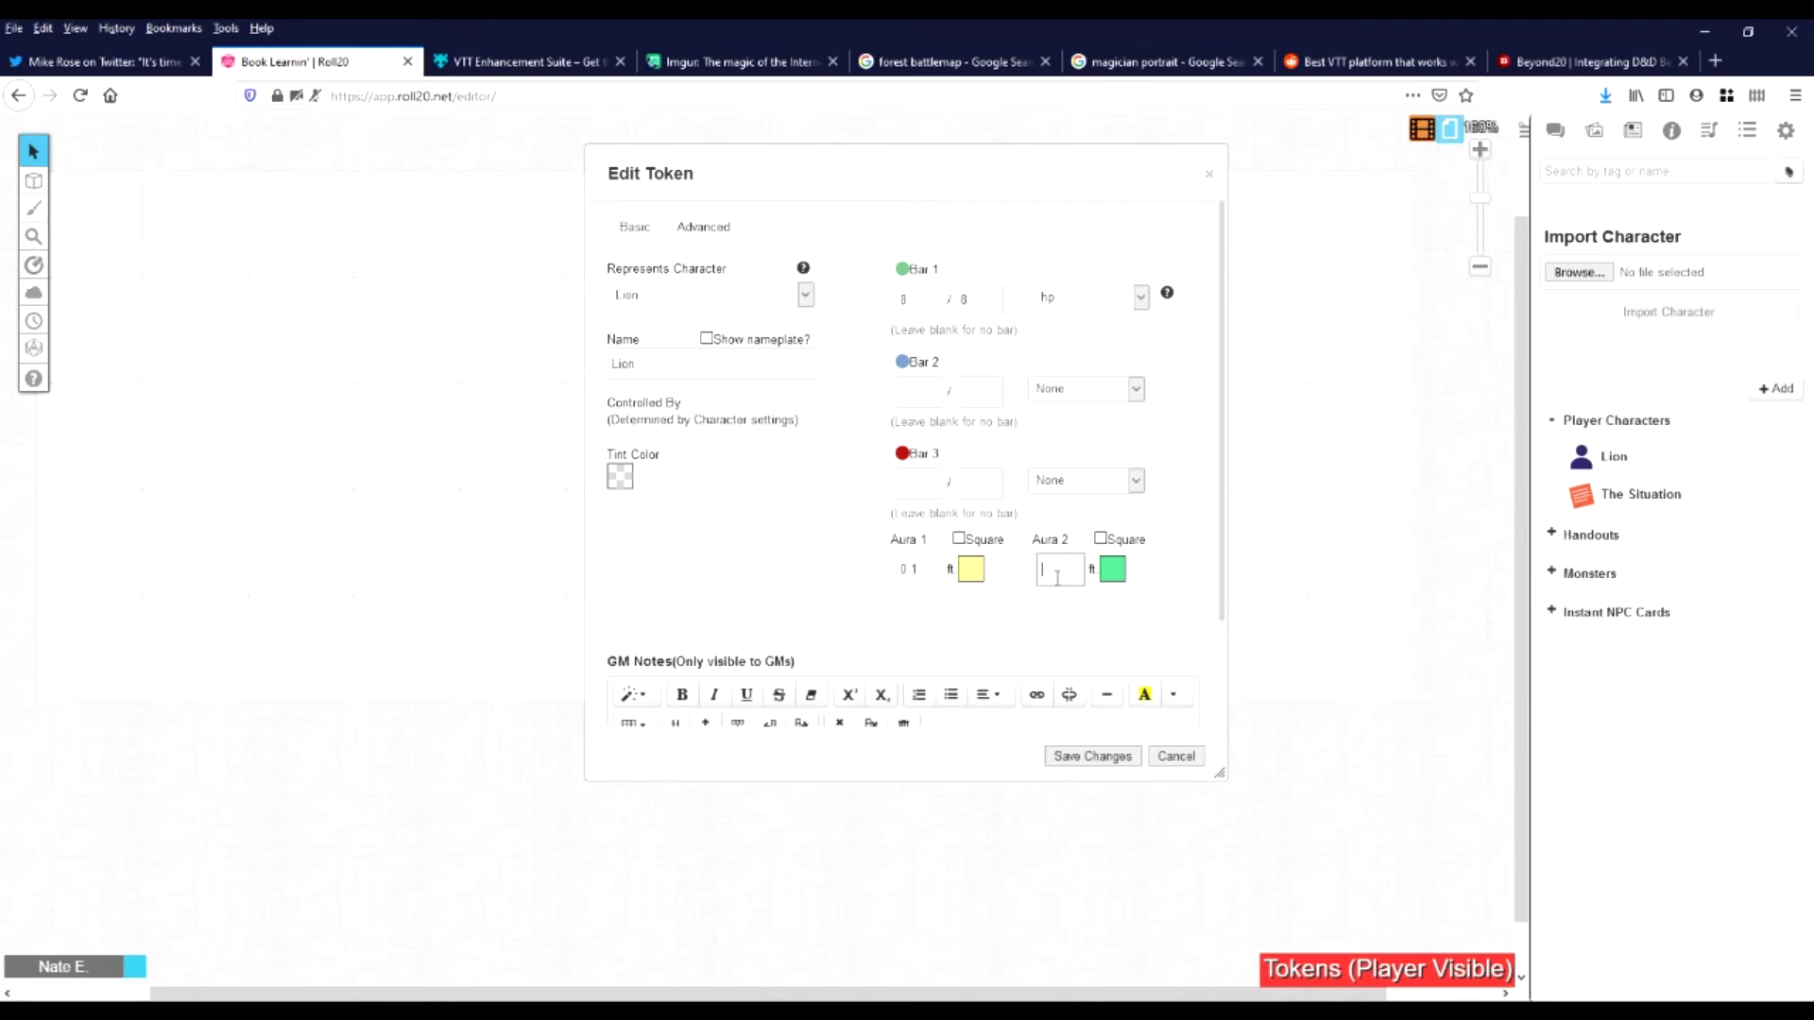
pyautogui.click(971, 569)
pyautogui.click(826, 572)
# Change the player See permissions for Aura 1 and Aura 2 and save the token
pyautogui.click(711, 228)
pyautogui.click(664, 631)
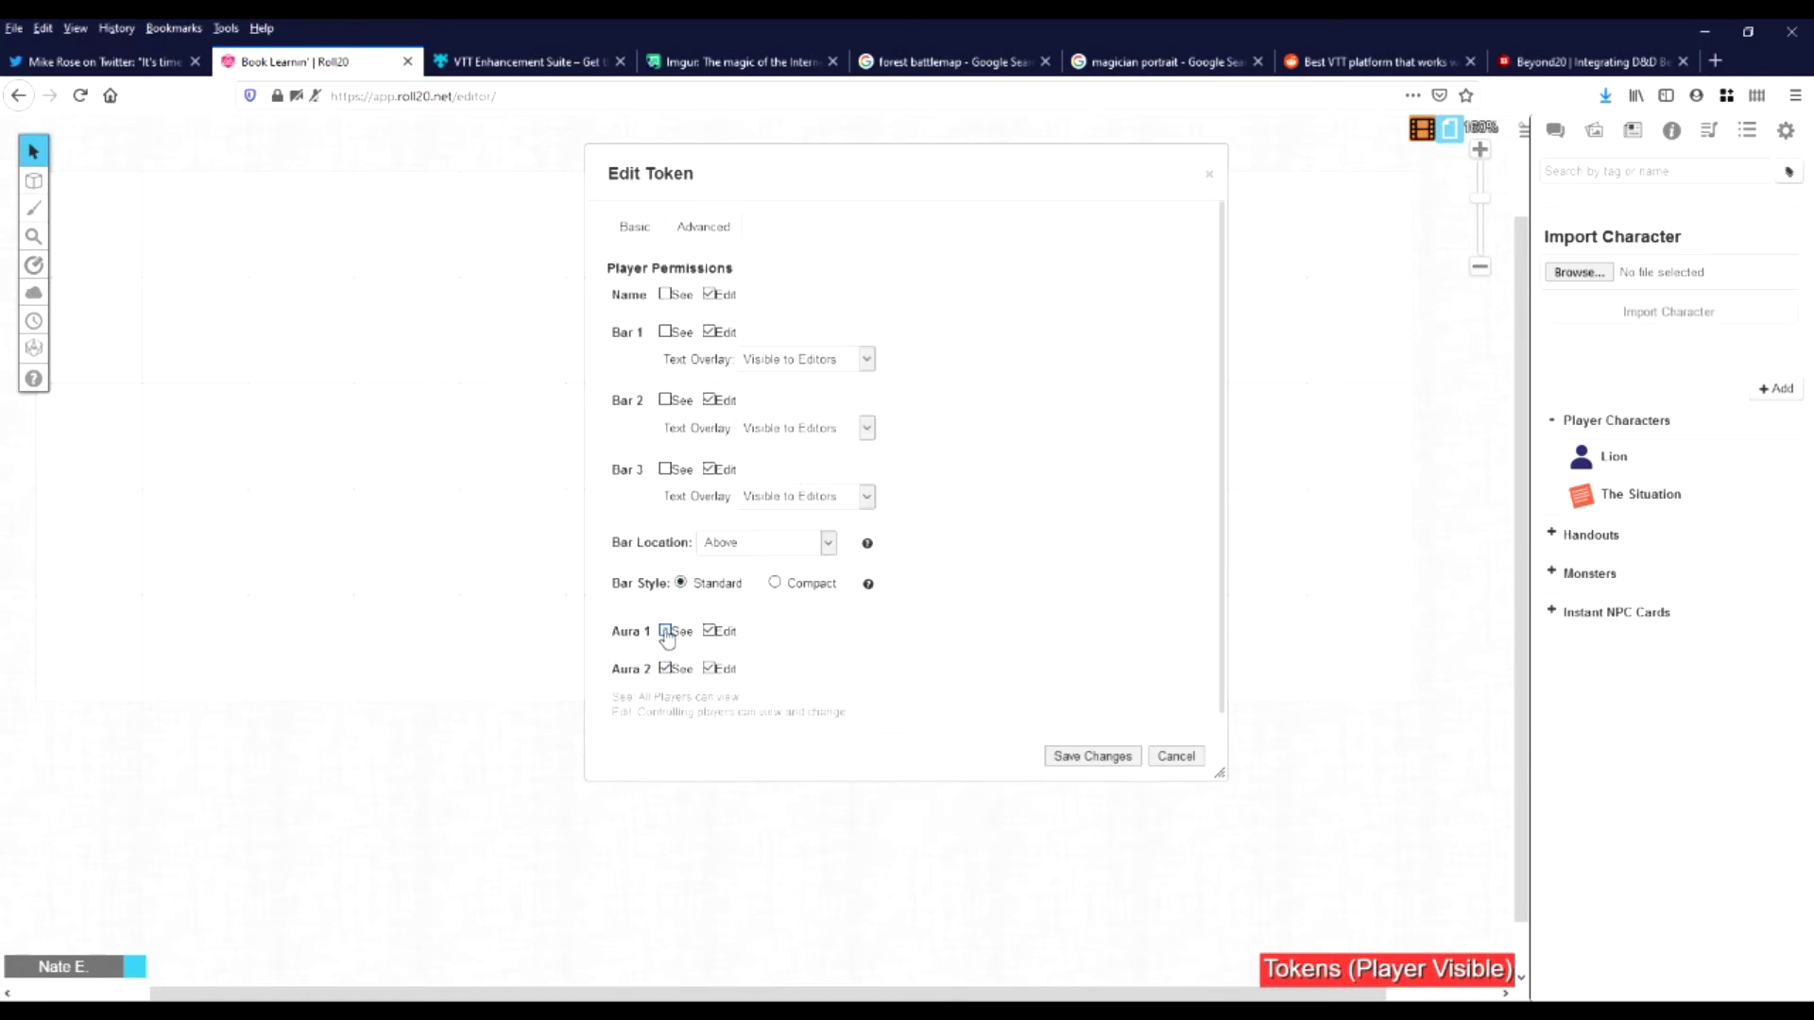
pyautogui.click(665, 669)
pyautogui.click(635, 228)
pyautogui.click(1050, 758)
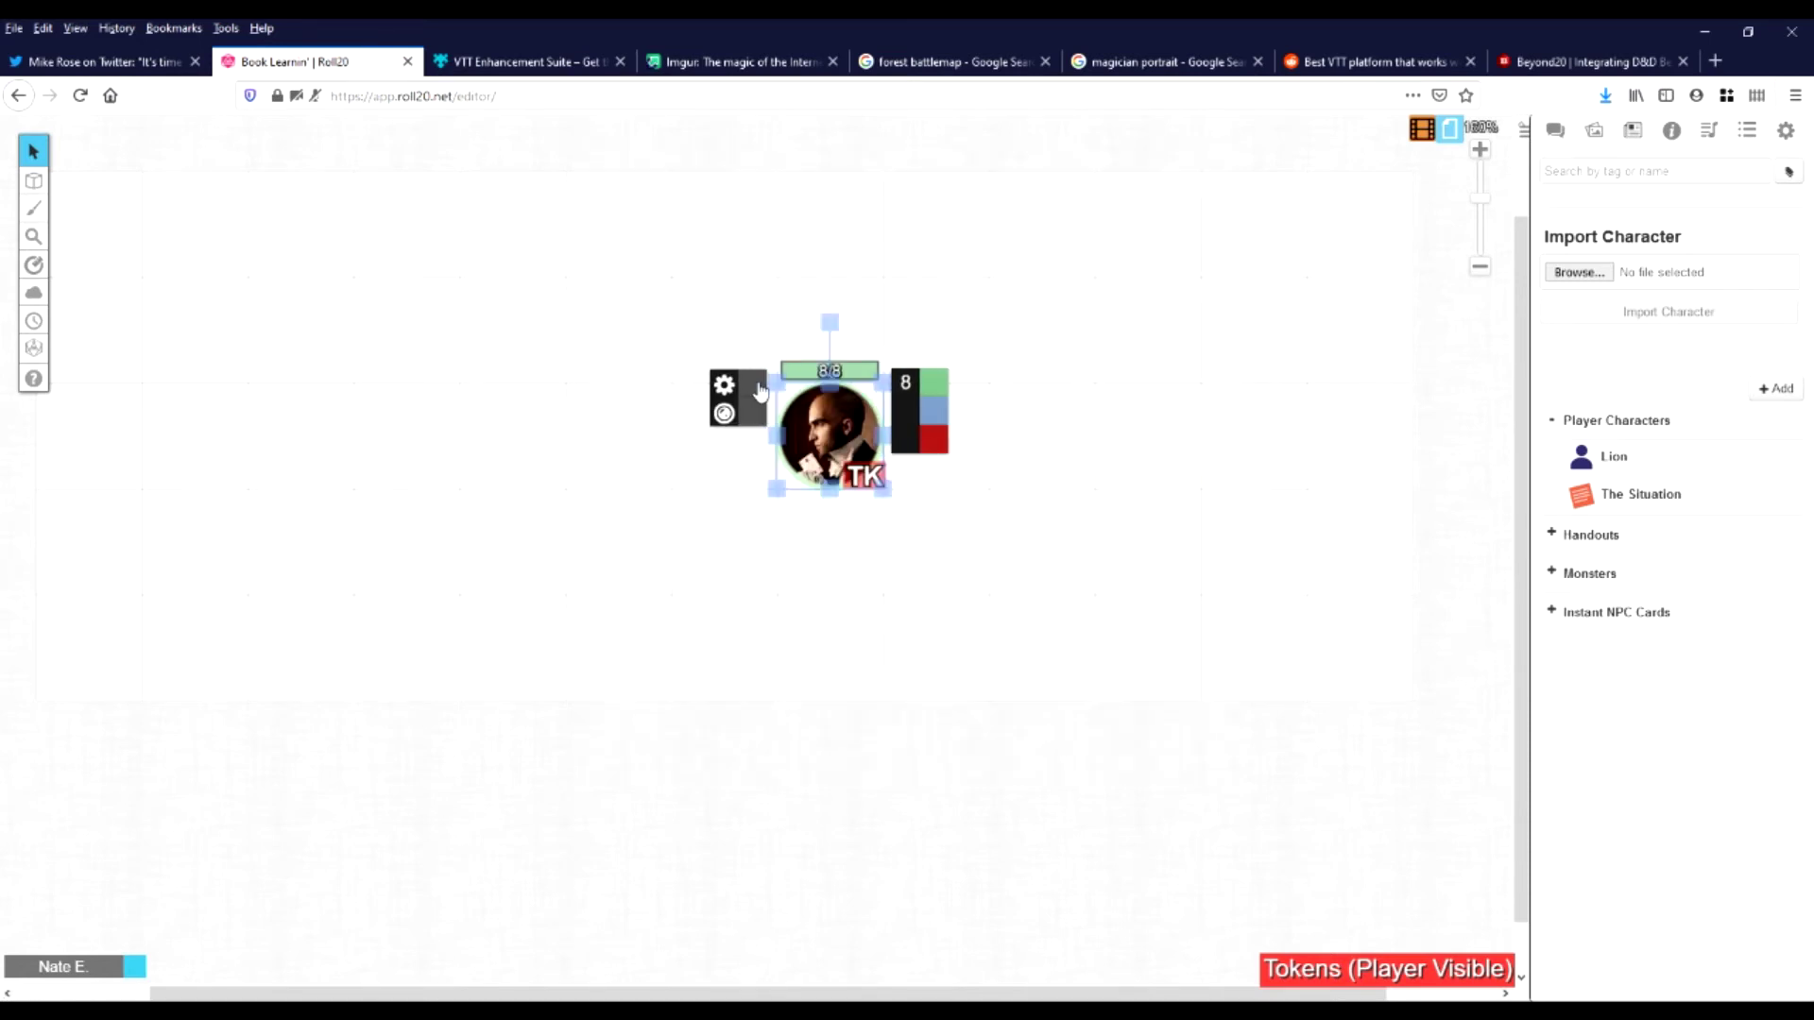
# Turn on the nameplate for the Lion token and save the change
pyautogui.click(725, 385)
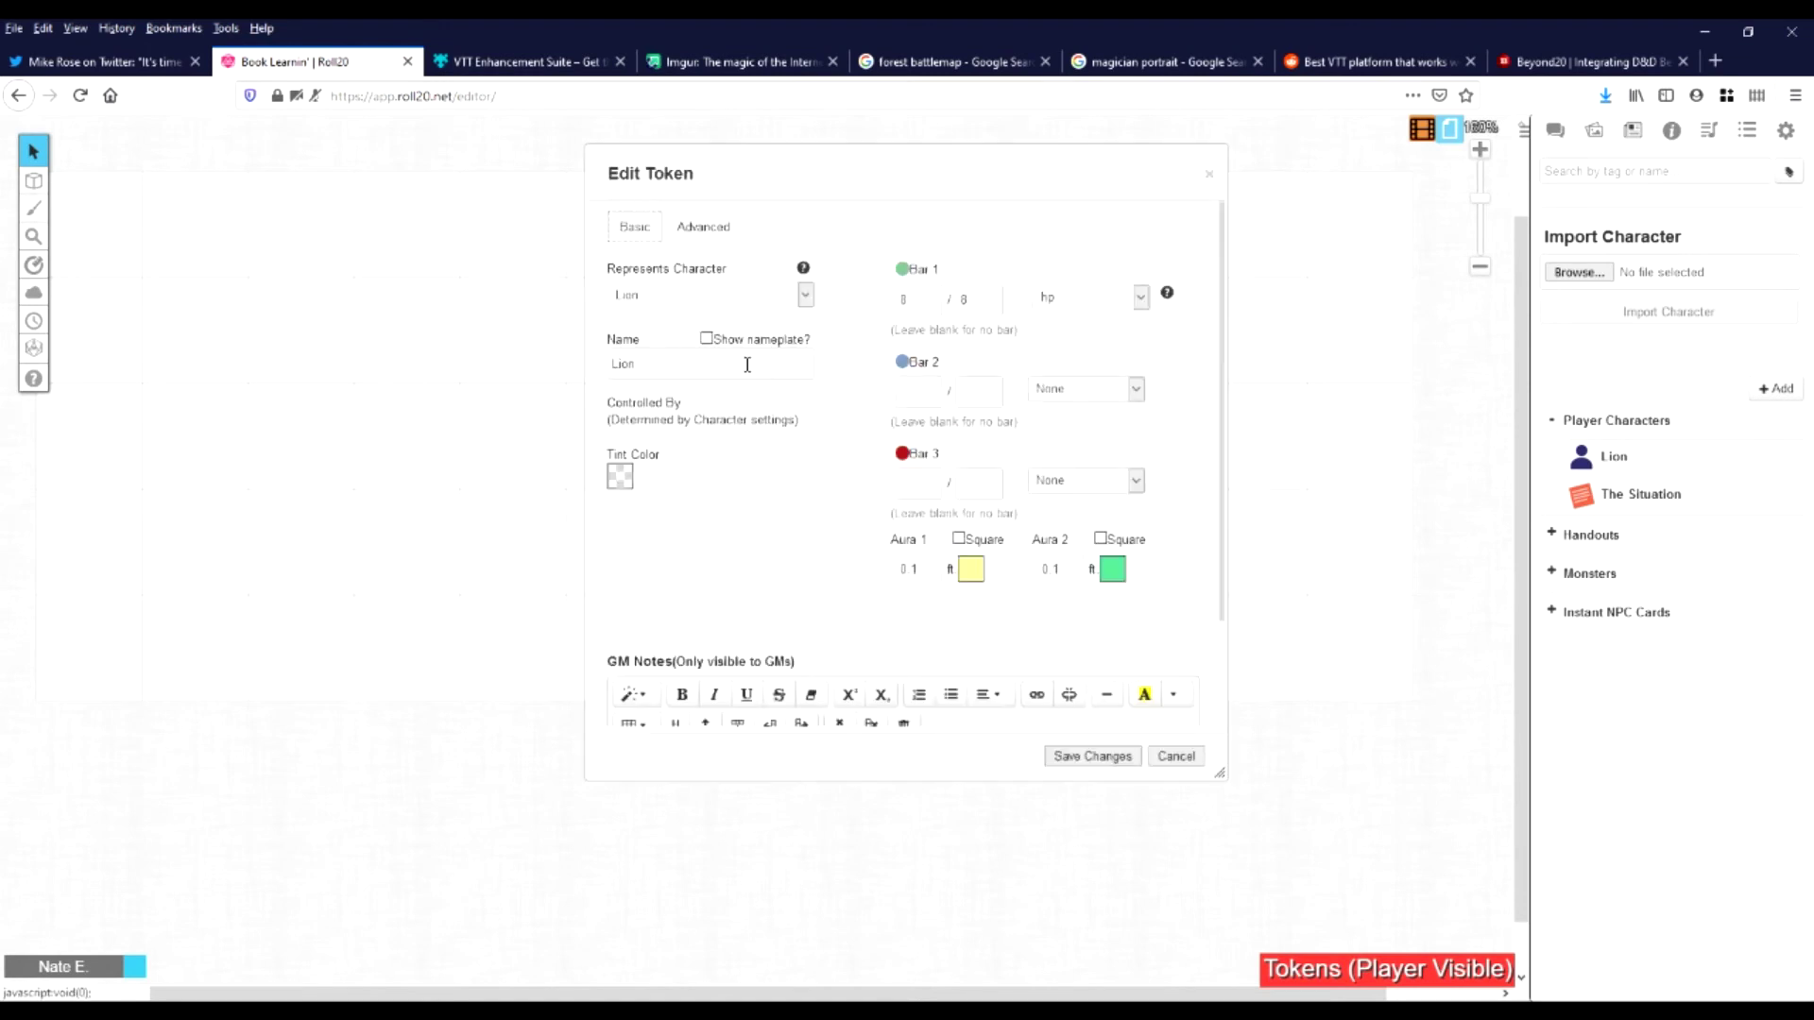
pyautogui.click(706, 338)
pyautogui.click(1093, 755)
pyautogui.click(645, 602)
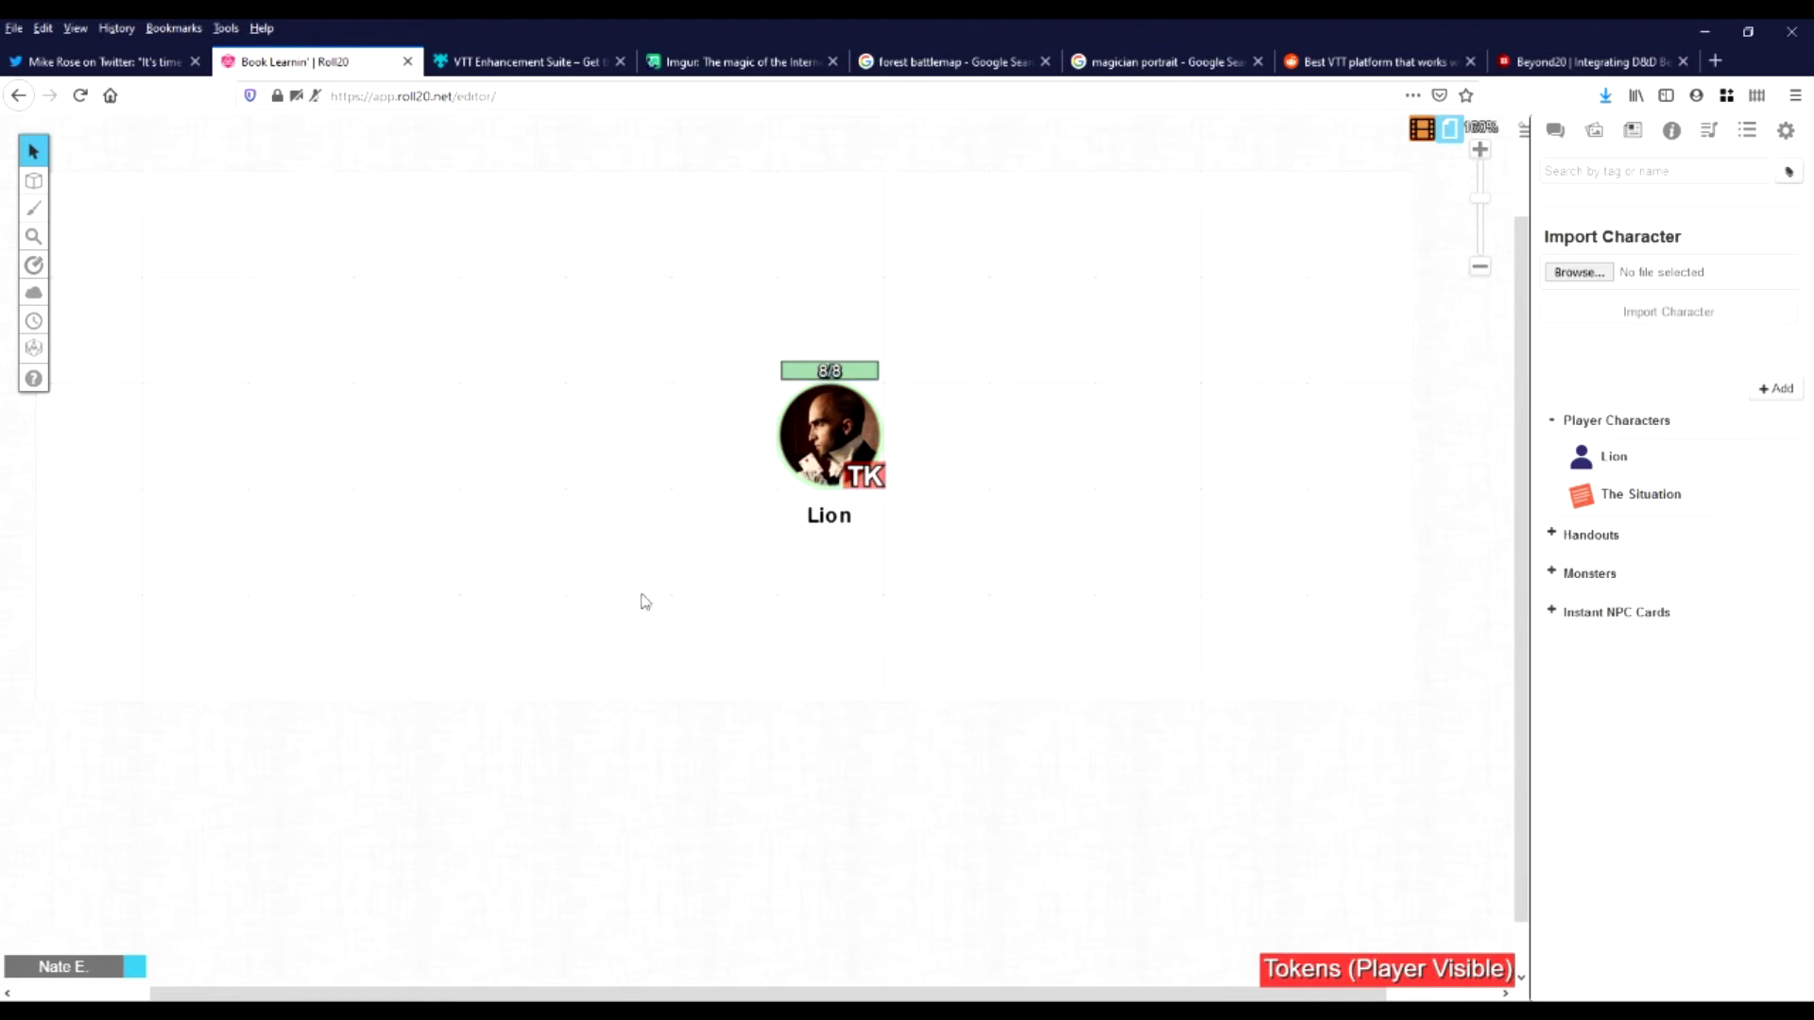
# Adjust the Aura 1 and Aura 2 radii on the Lion token and save the change
pyautogui.click(820, 452)
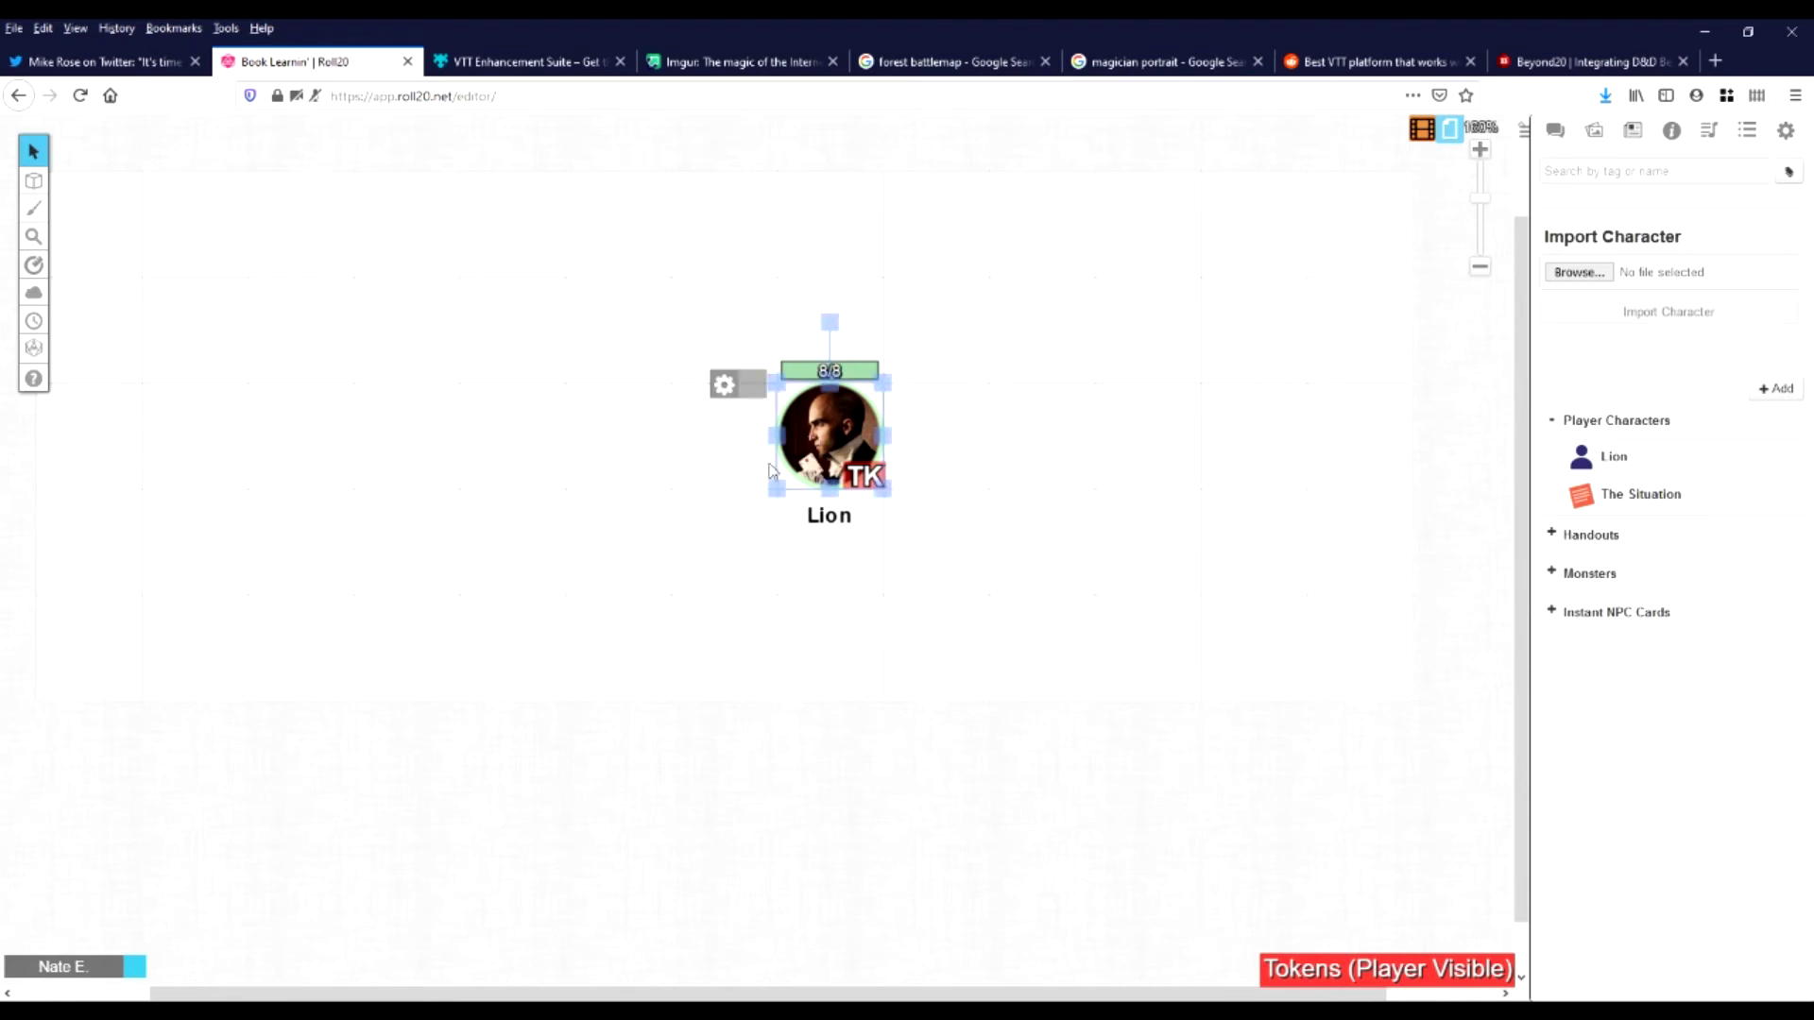
pyautogui.click(721, 387)
pyautogui.click(927, 575)
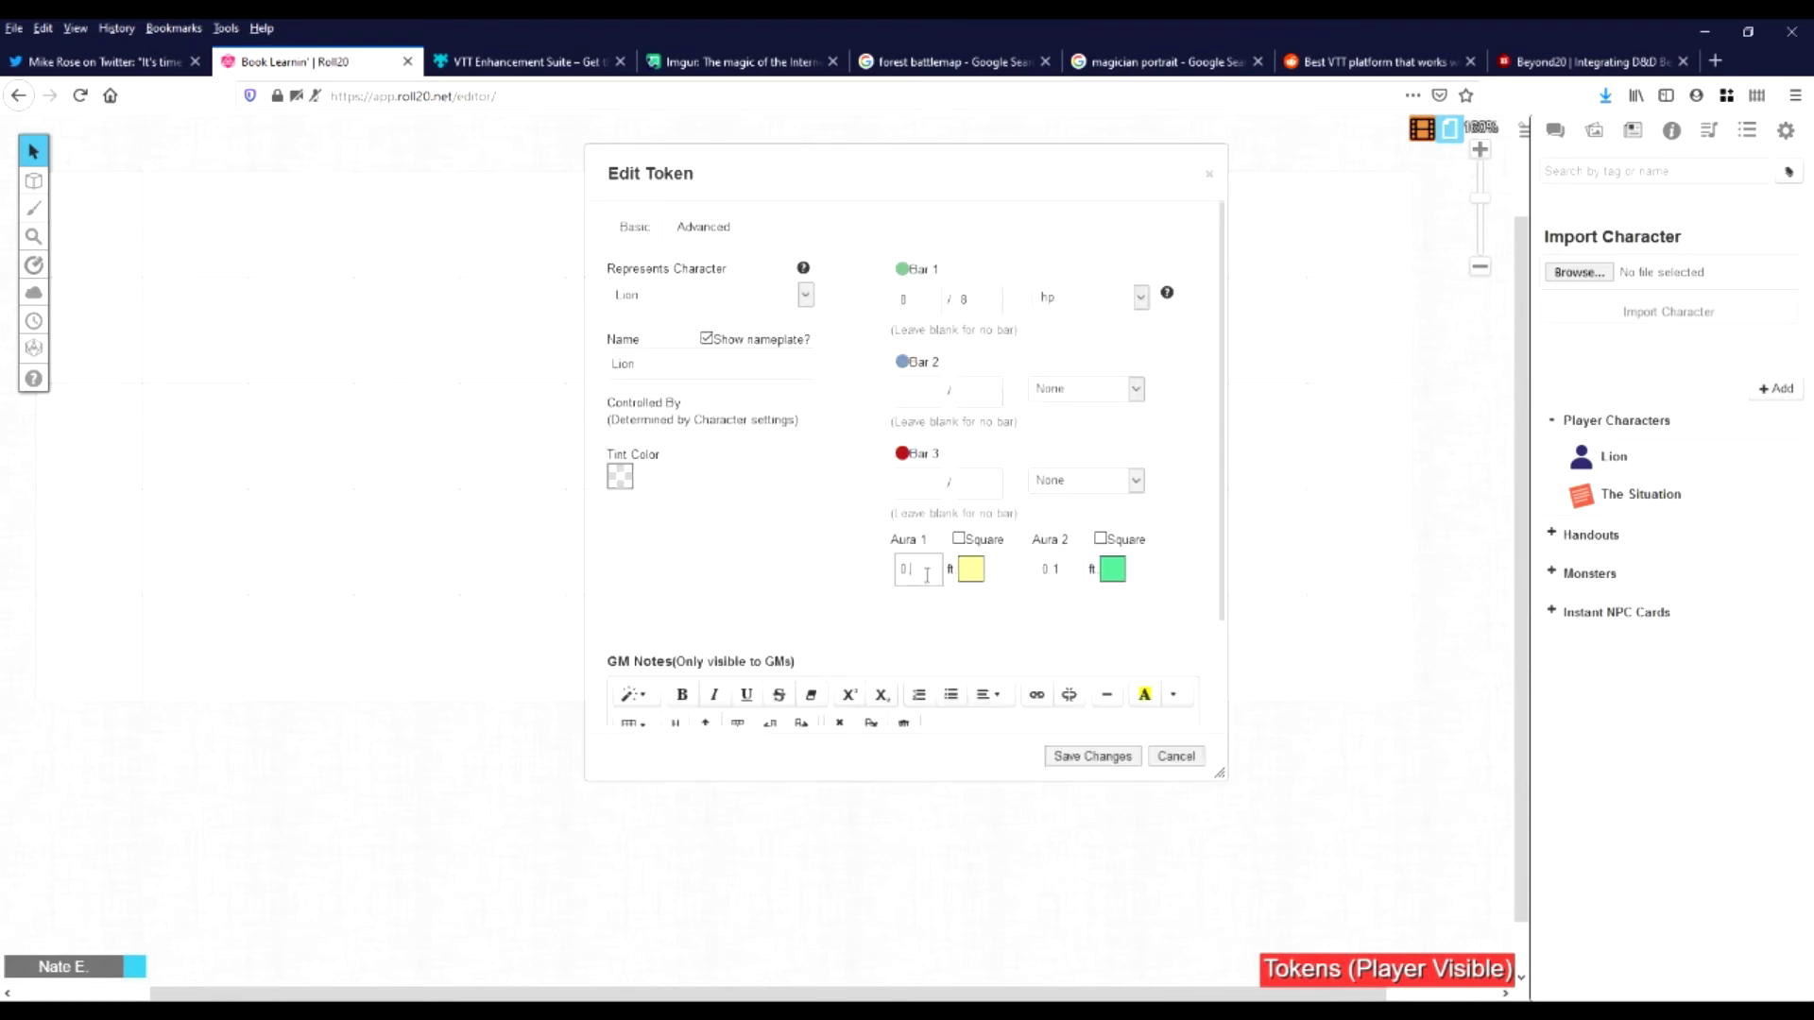
pyautogui.click(1062, 572)
pyautogui.click(1094, 756)
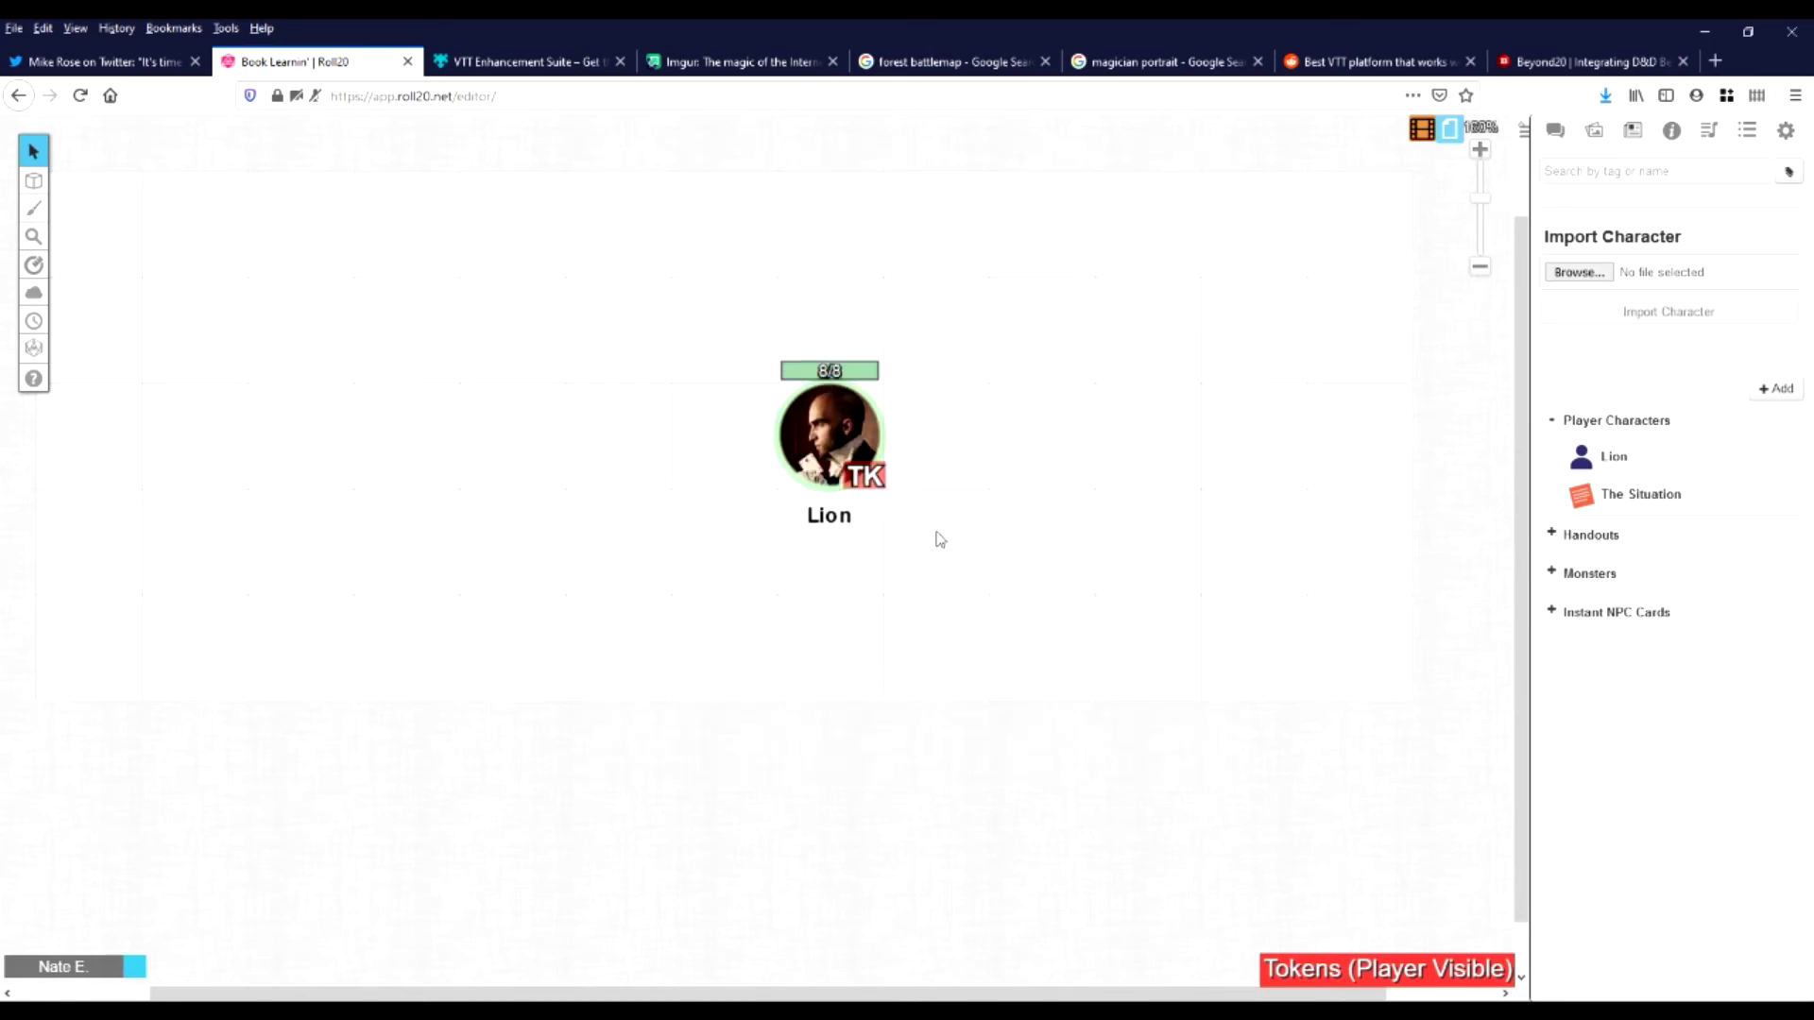
pyautogui.click(831, 446)
pyautogui.click(992, 510)
# Set the portrait token as the default token of the Lion character, save, and close the character window
pyautogui.click(1613, 457)
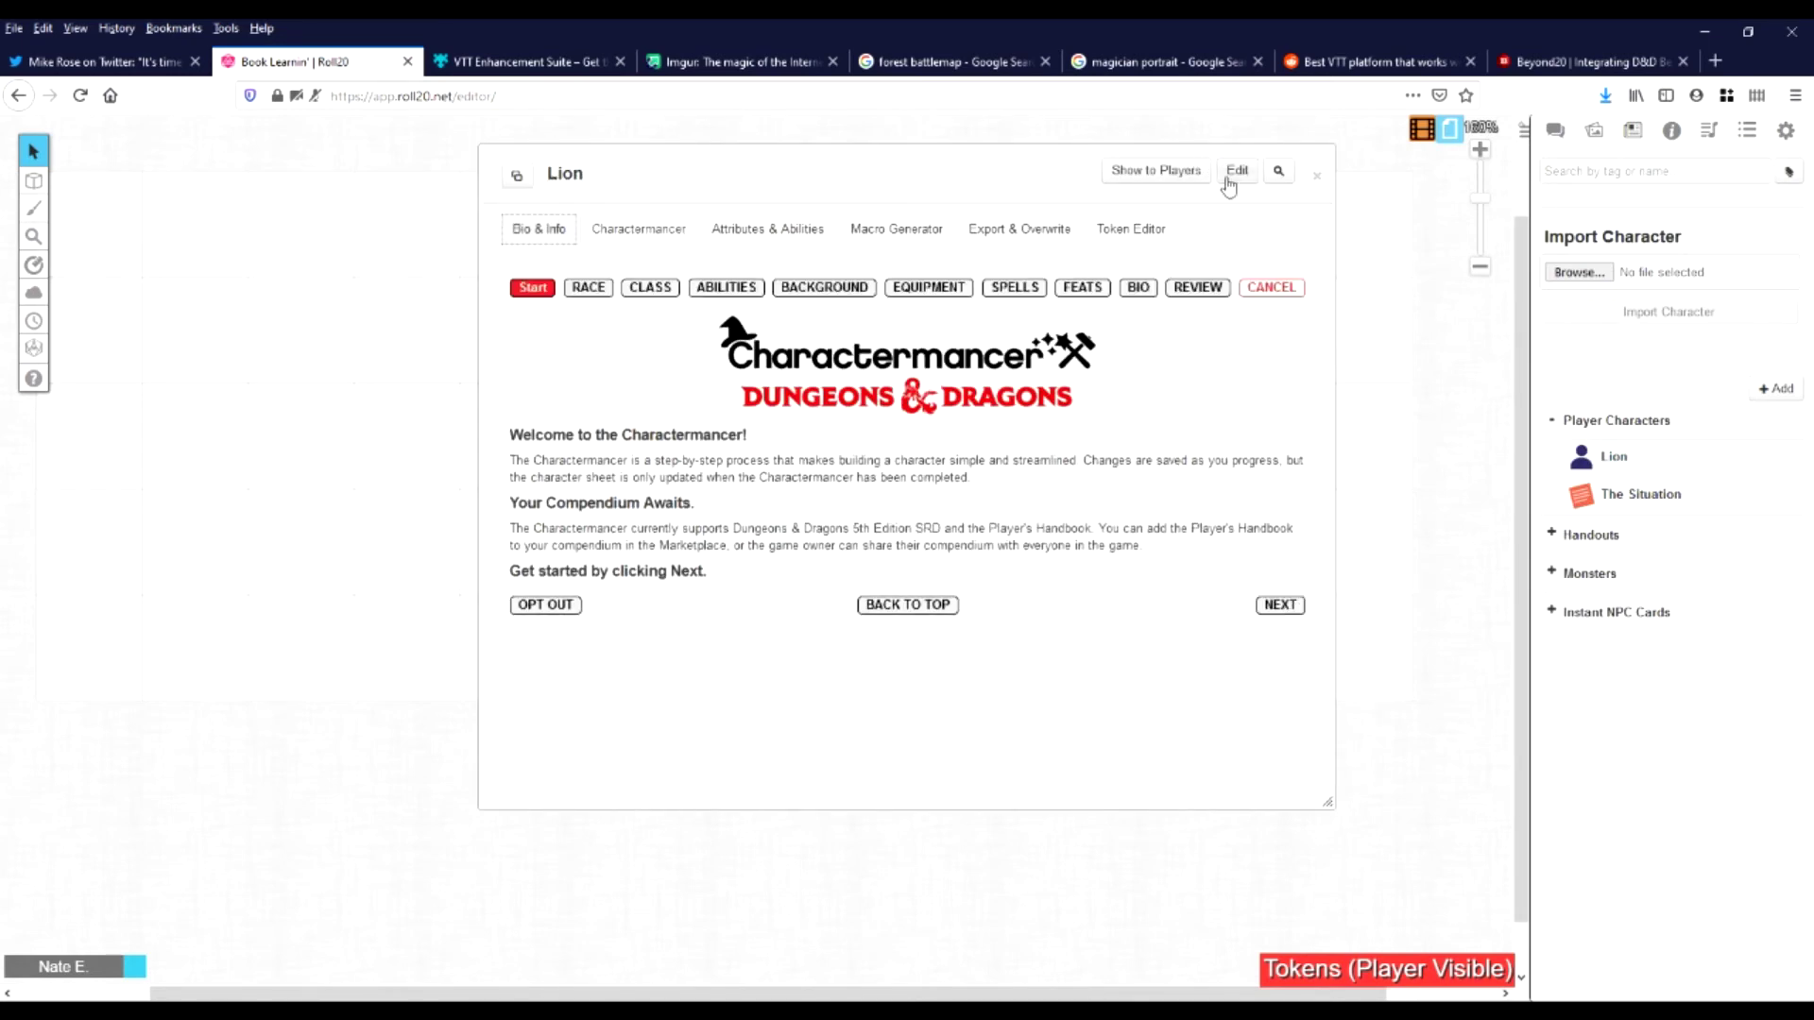
pyautogui.moveTo(697, 196); pyautogui.dragTo(1095, 204)
pyautogui.click(824, 469)
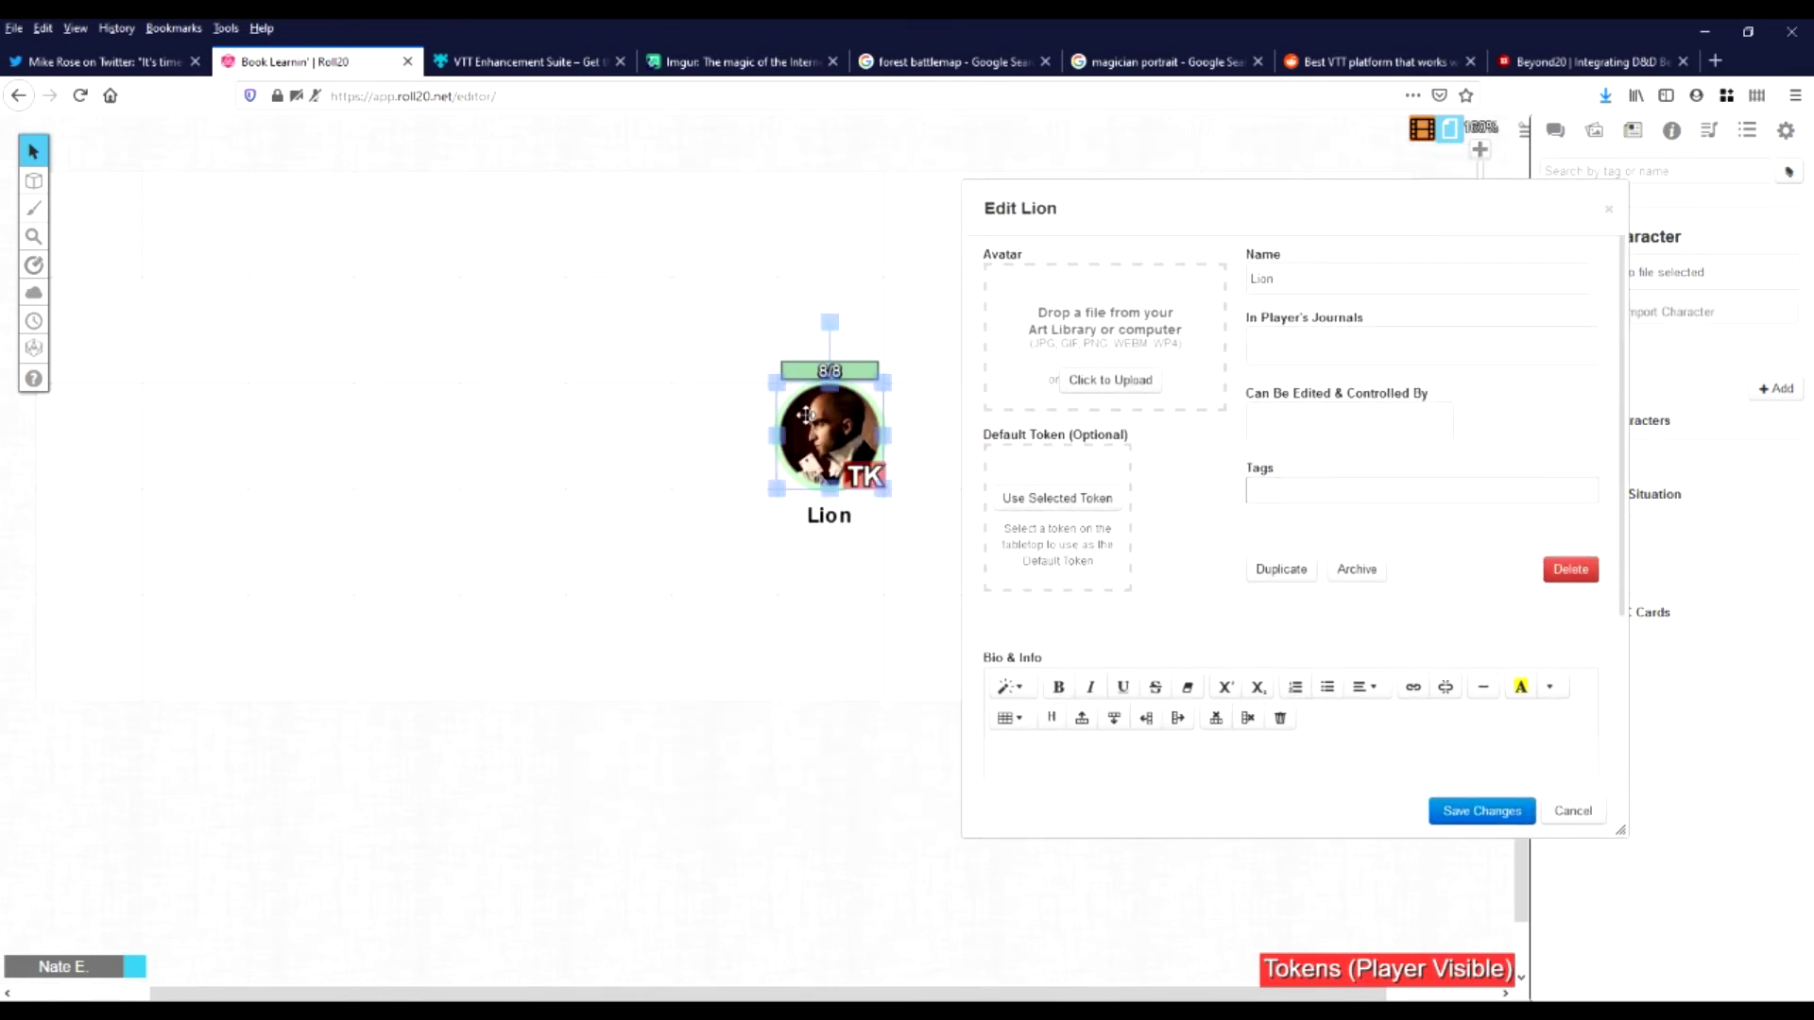
pyautogui.click(1047, 498)
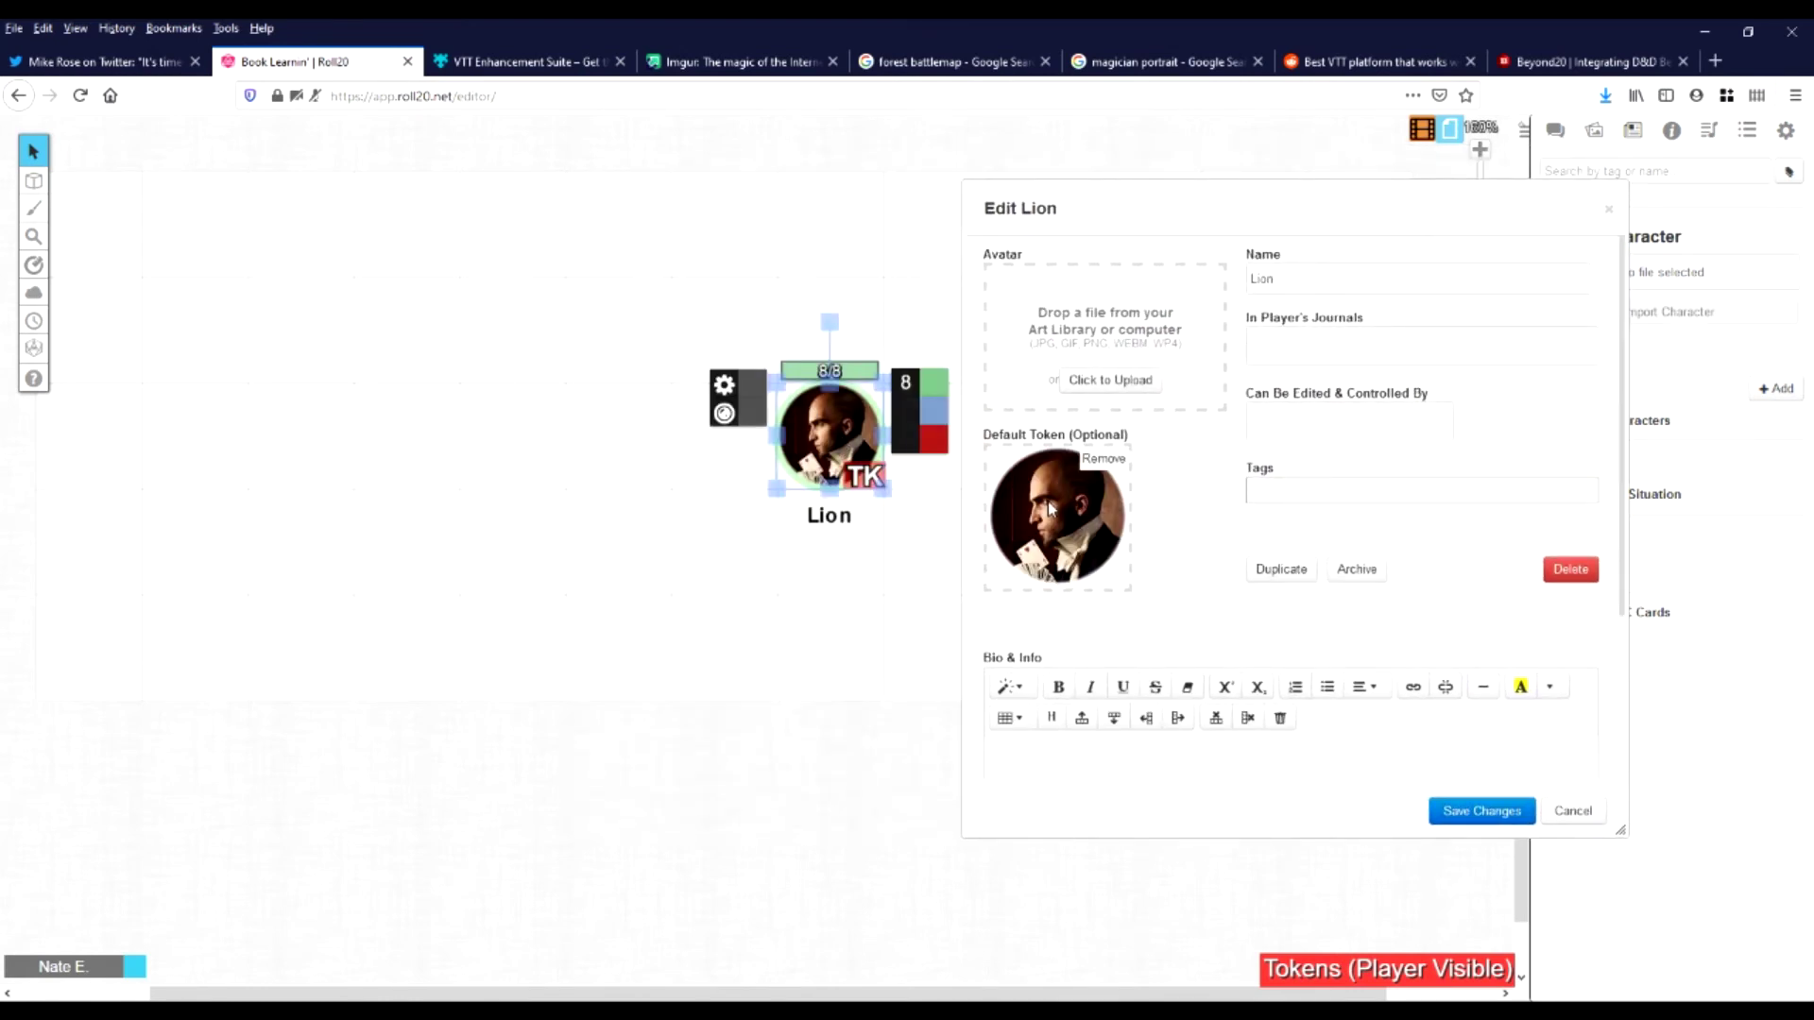
pyautogui.click(1478, 810)
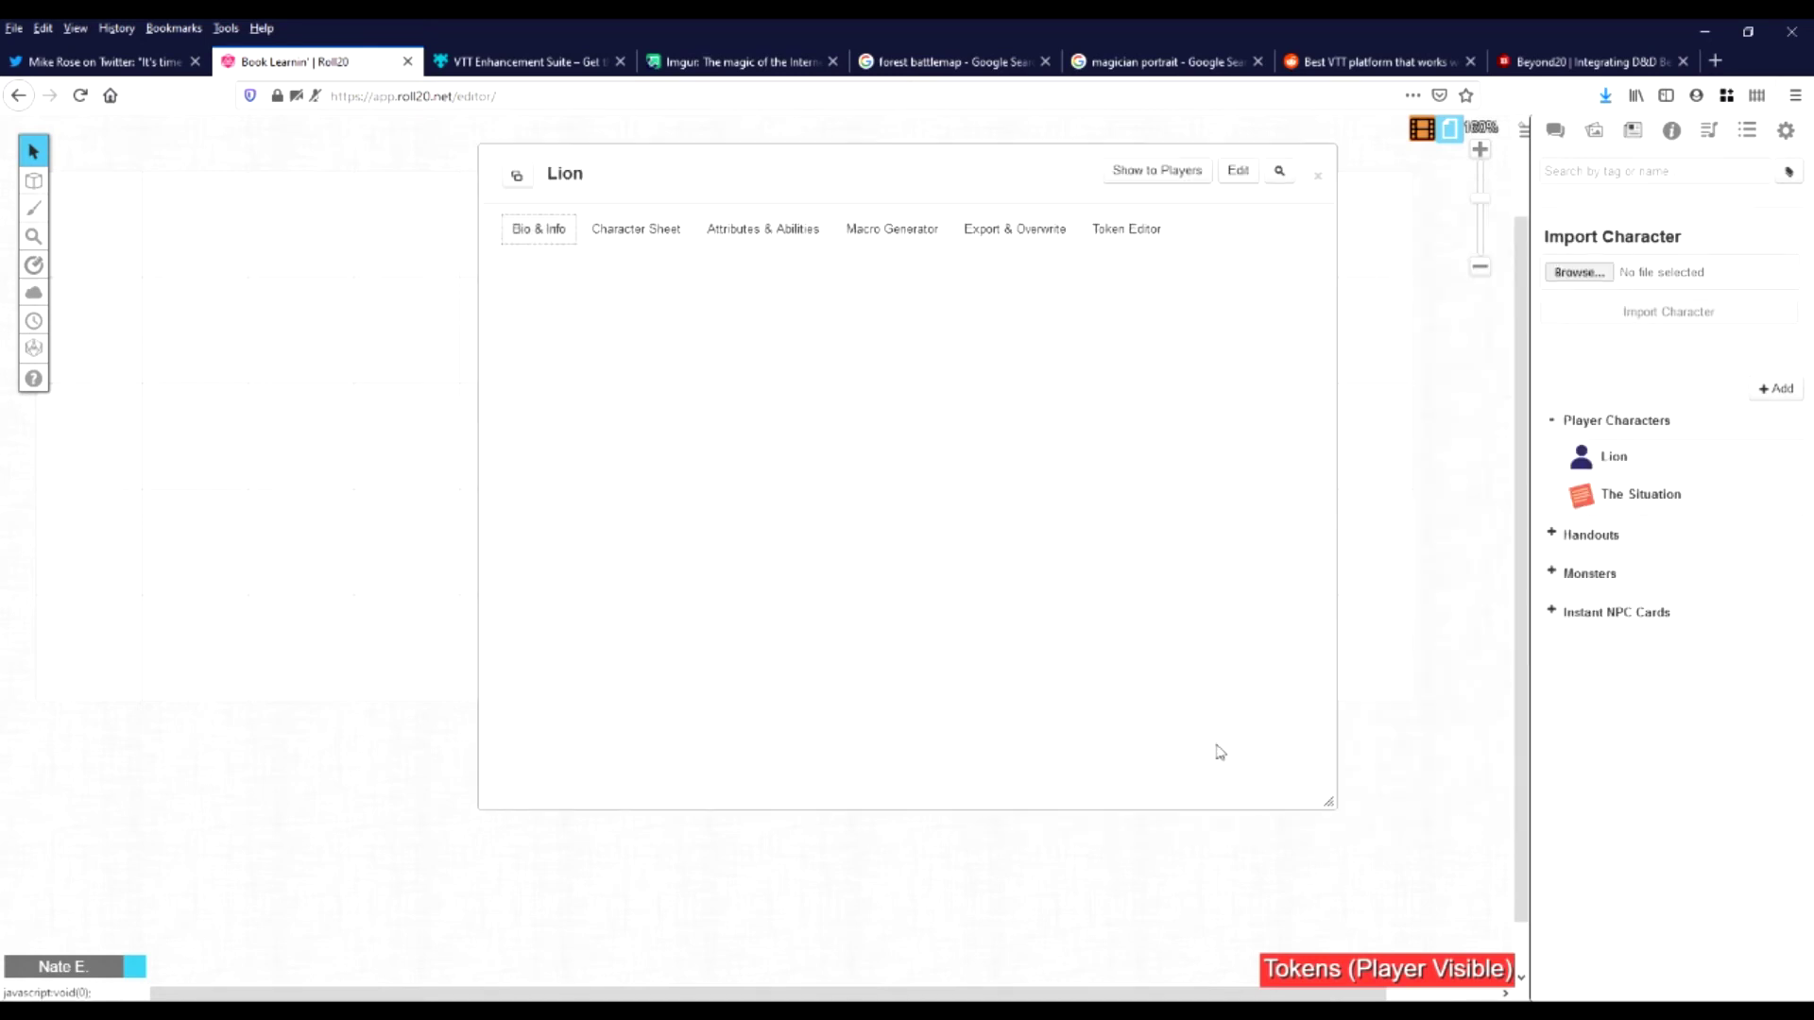
pyautogui.click(1318, 175)
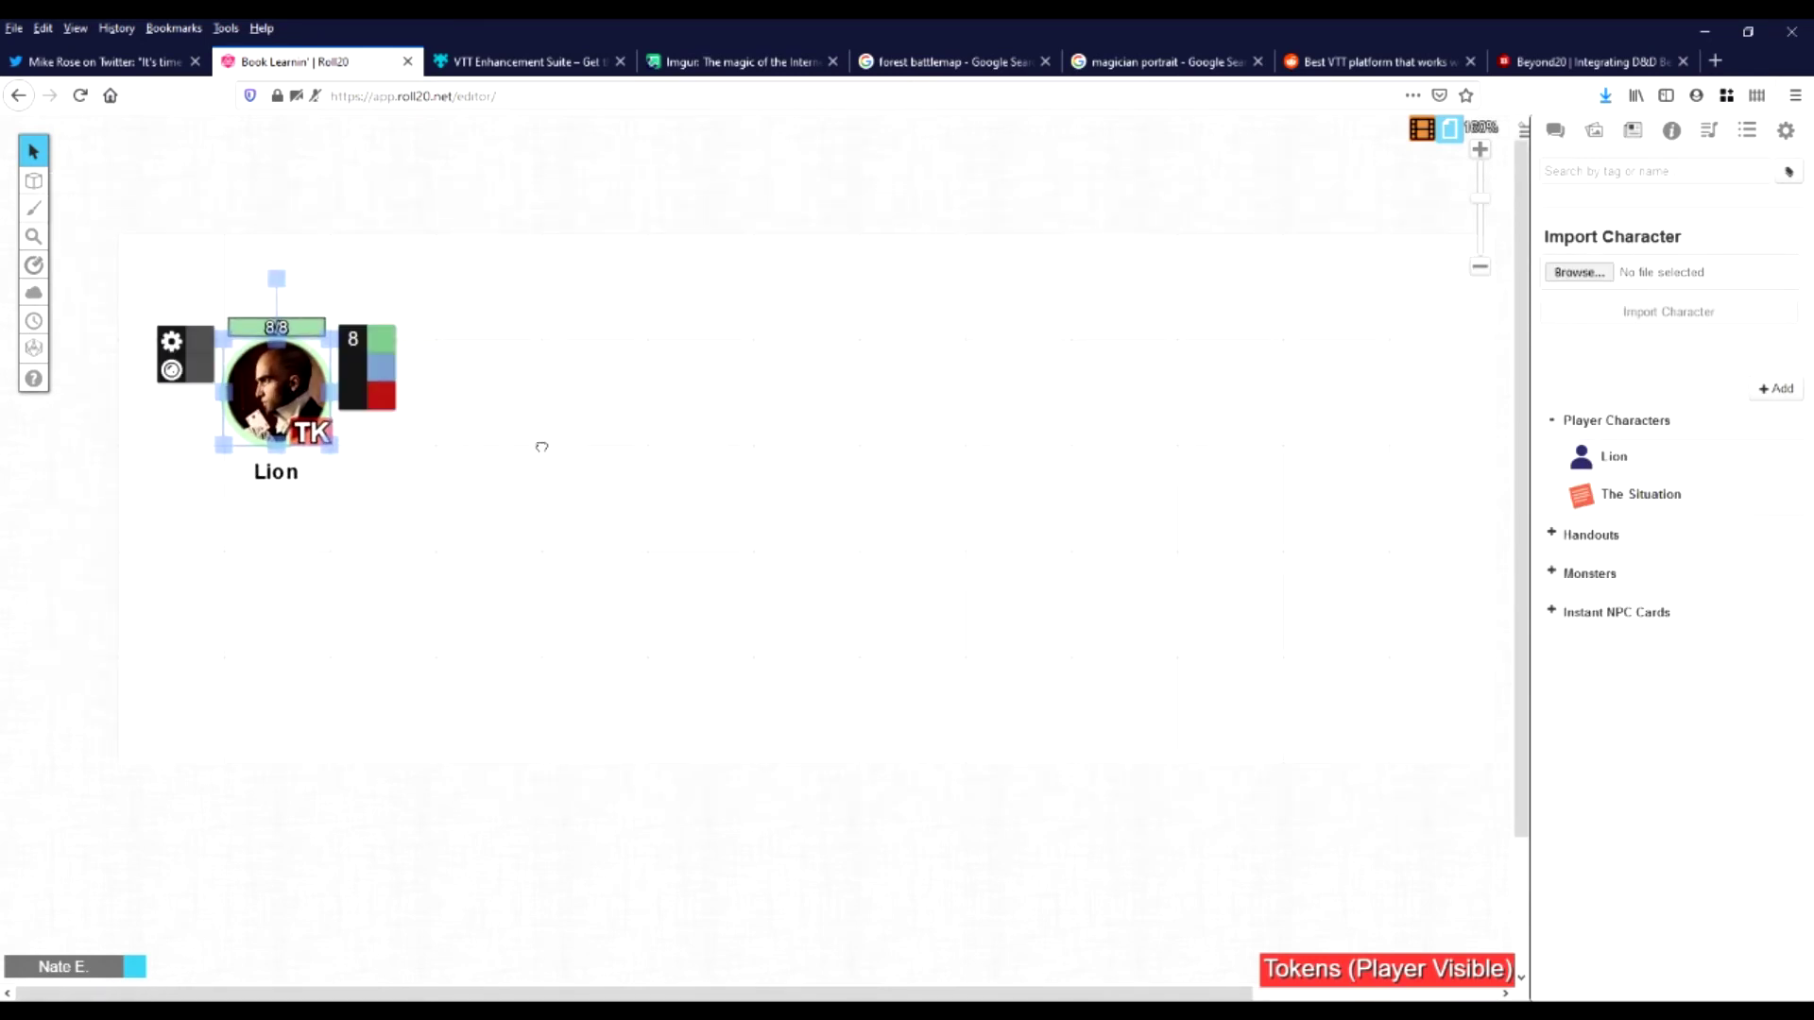
# Place a second Lion token from the character list on the PC Tokens page to test it, and delete that copy
pyautogui.click(626, 460)
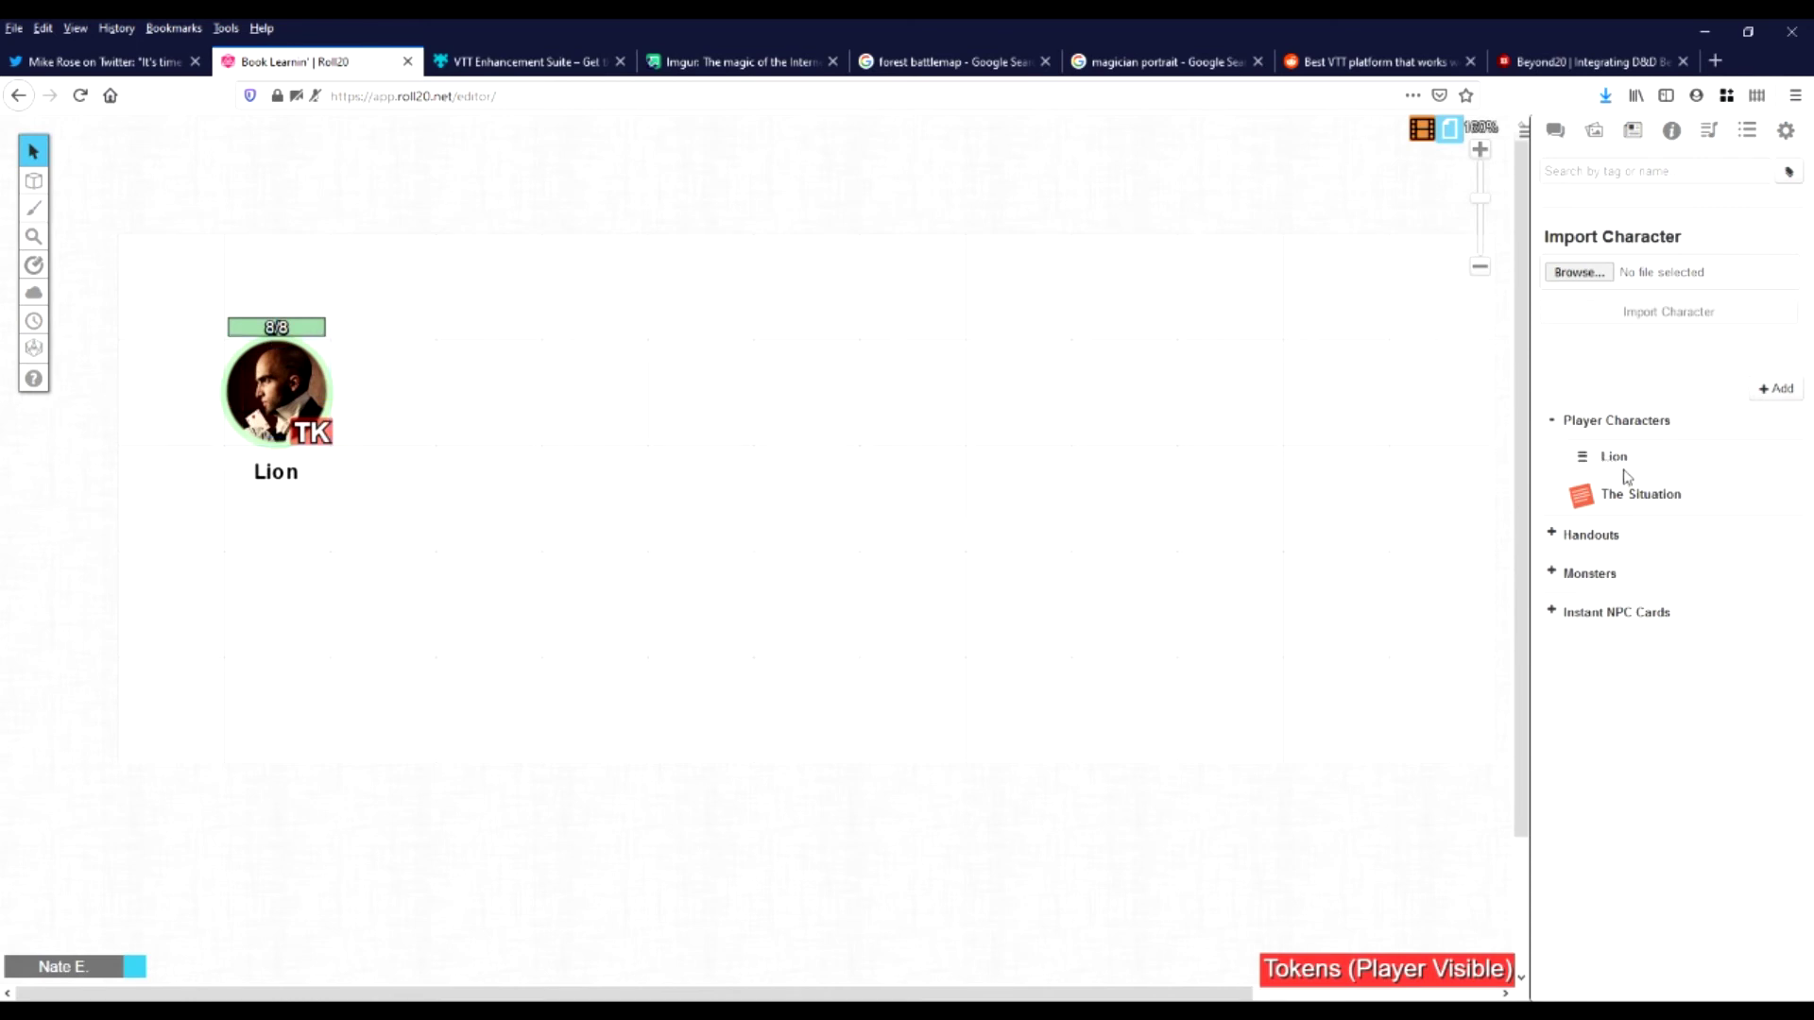
pyautogui.moveTo(1634, 466); pyautogui.dragTo(1031, 391)
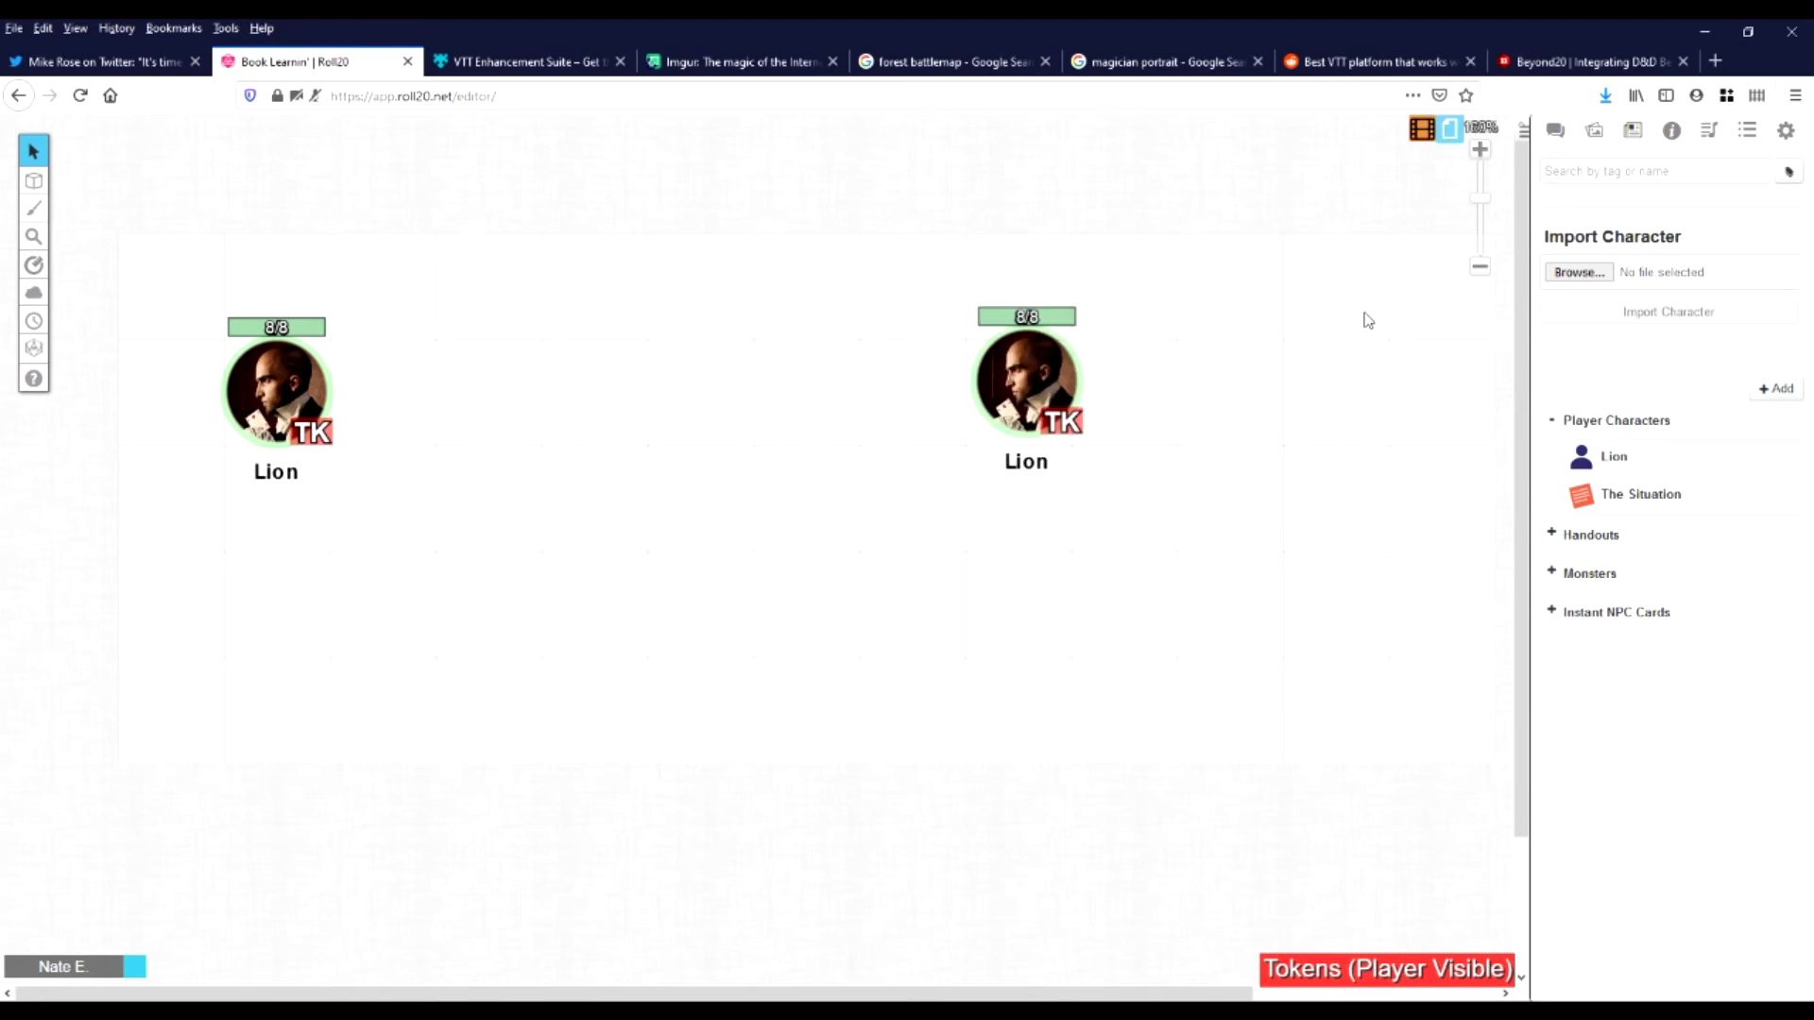
pyautogui.click(1323, 410)
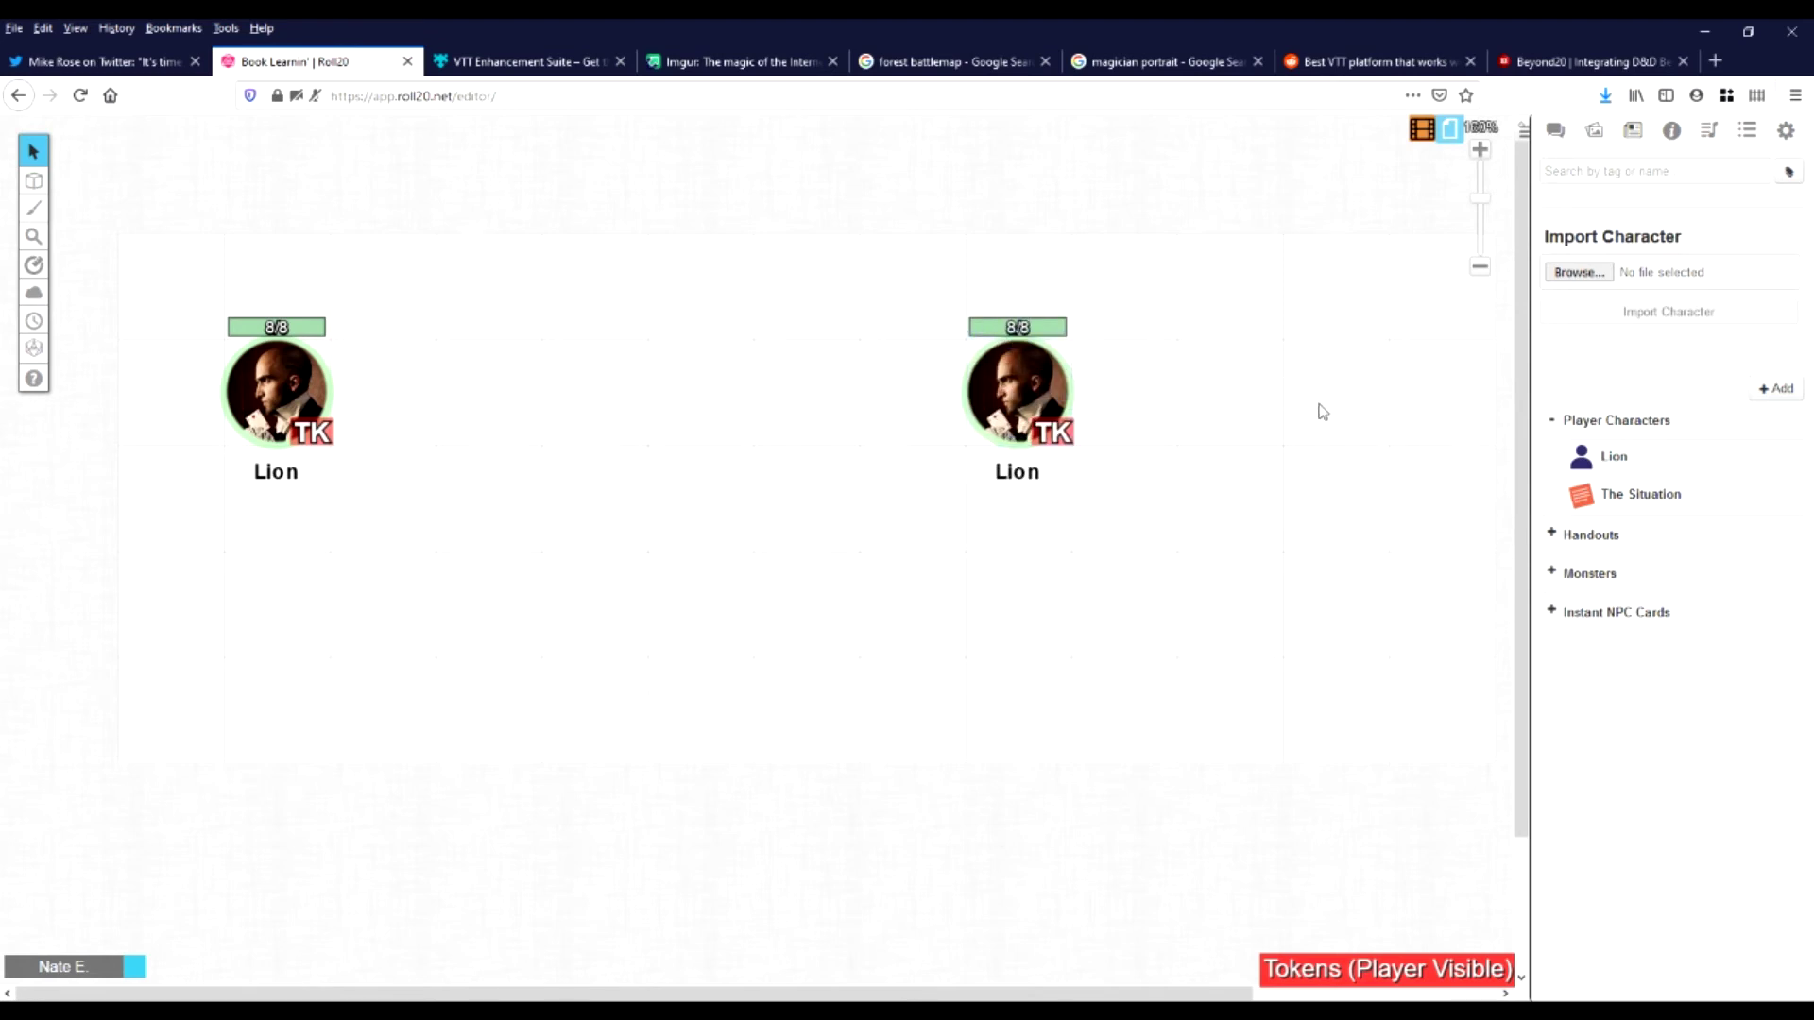
pyautogui.click(998, 396)
pyautogui.press('Delete')
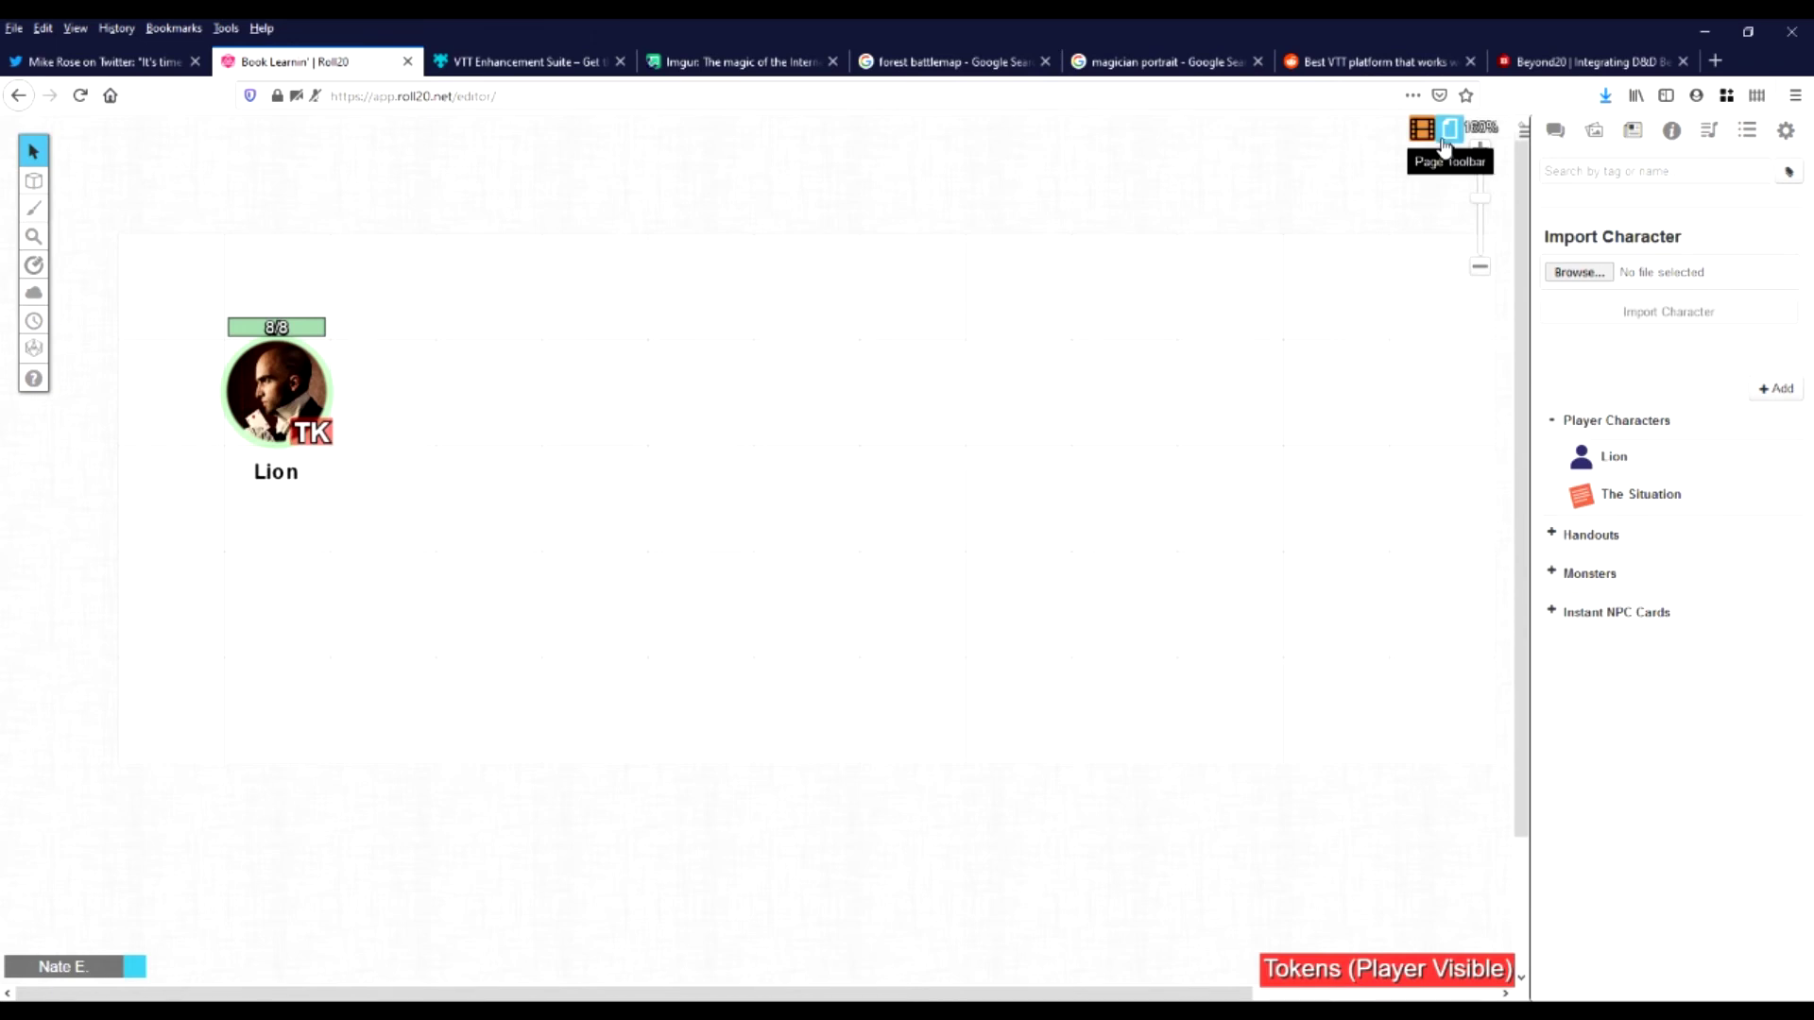
# Delete the Untitled page and open the Battlemap page
pyautogui.click(1449, 129)
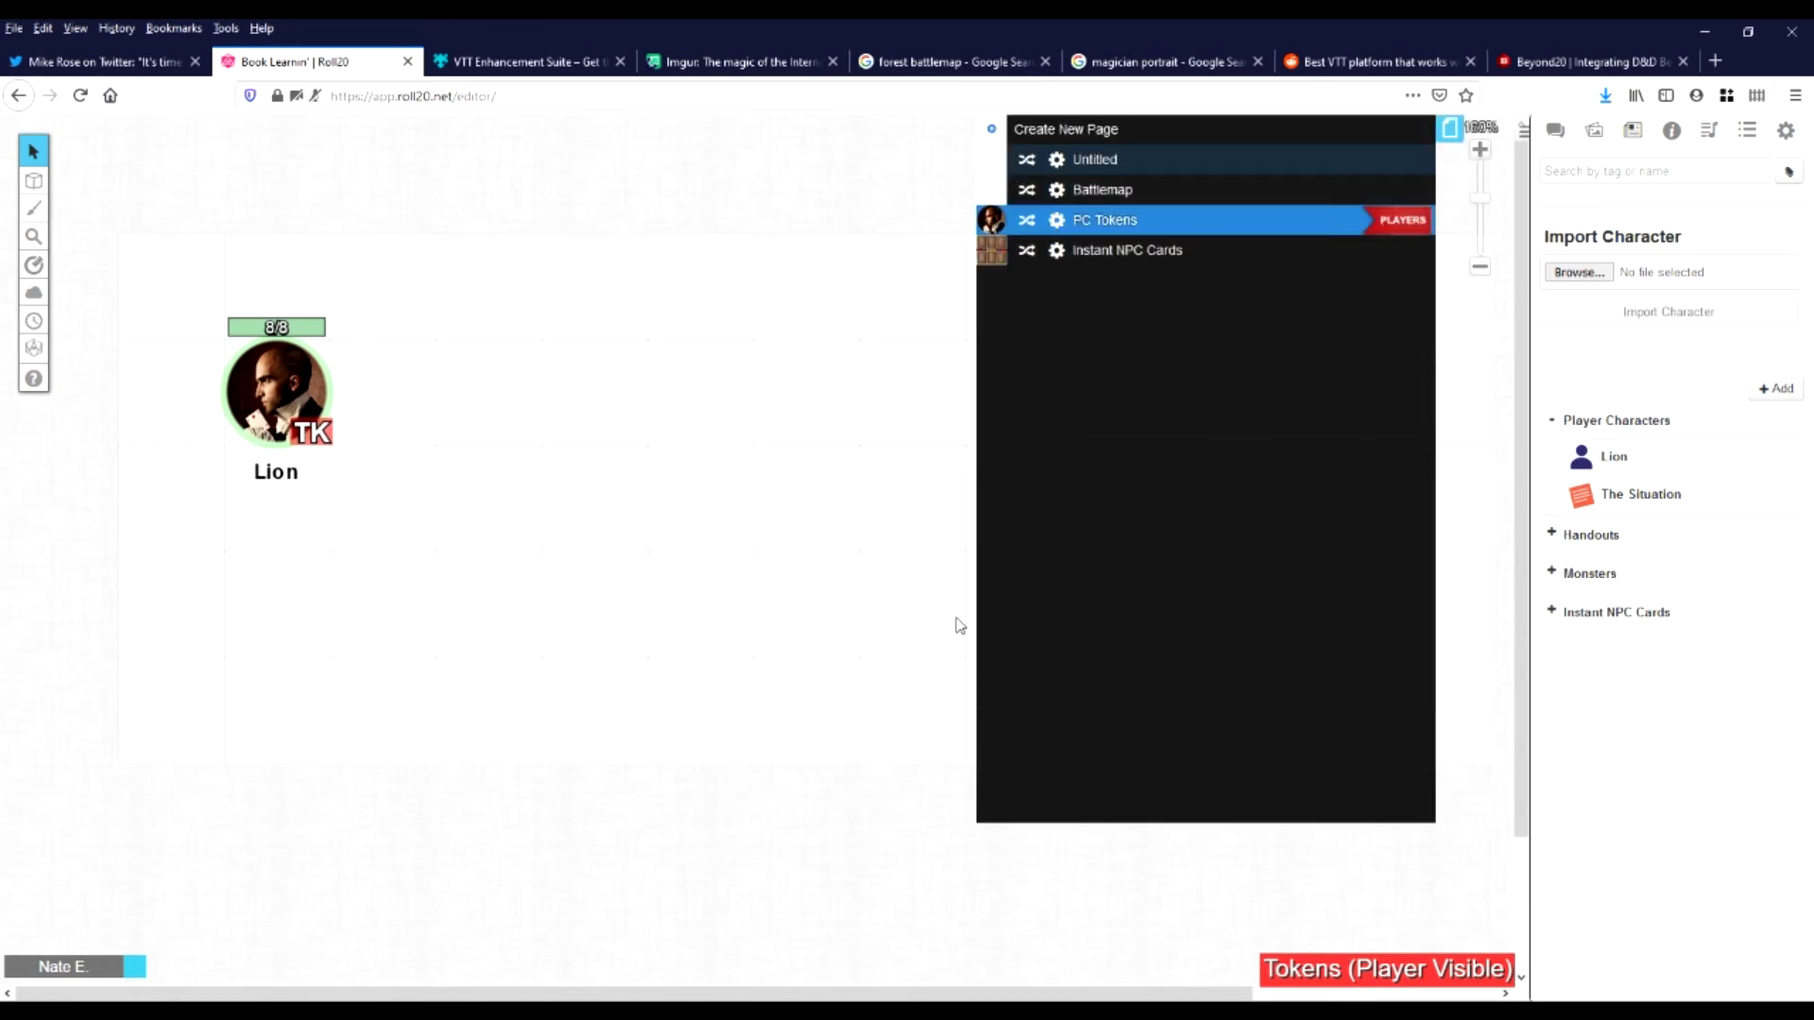
pyautogui.click(1057, 159)
pyautogui.scroll(-3, 1033, 646)
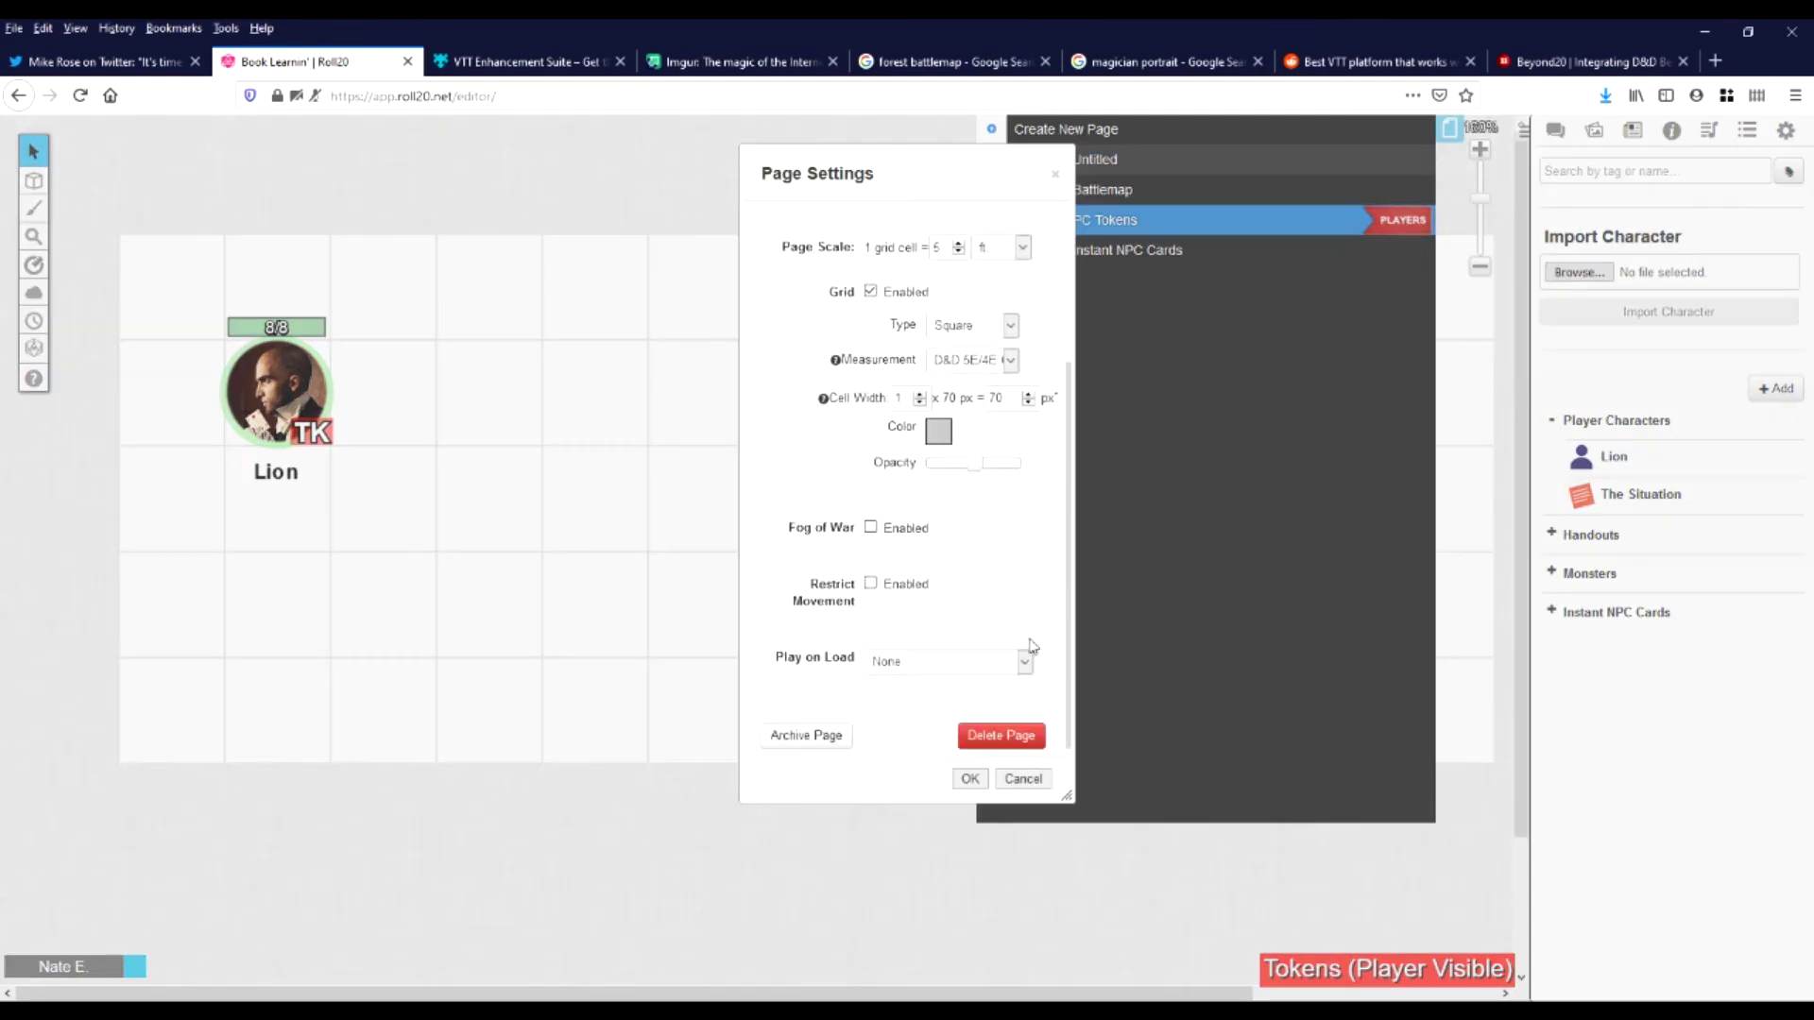
pyautogui.click(1003, 735)
pyautogui.click(936, 625)
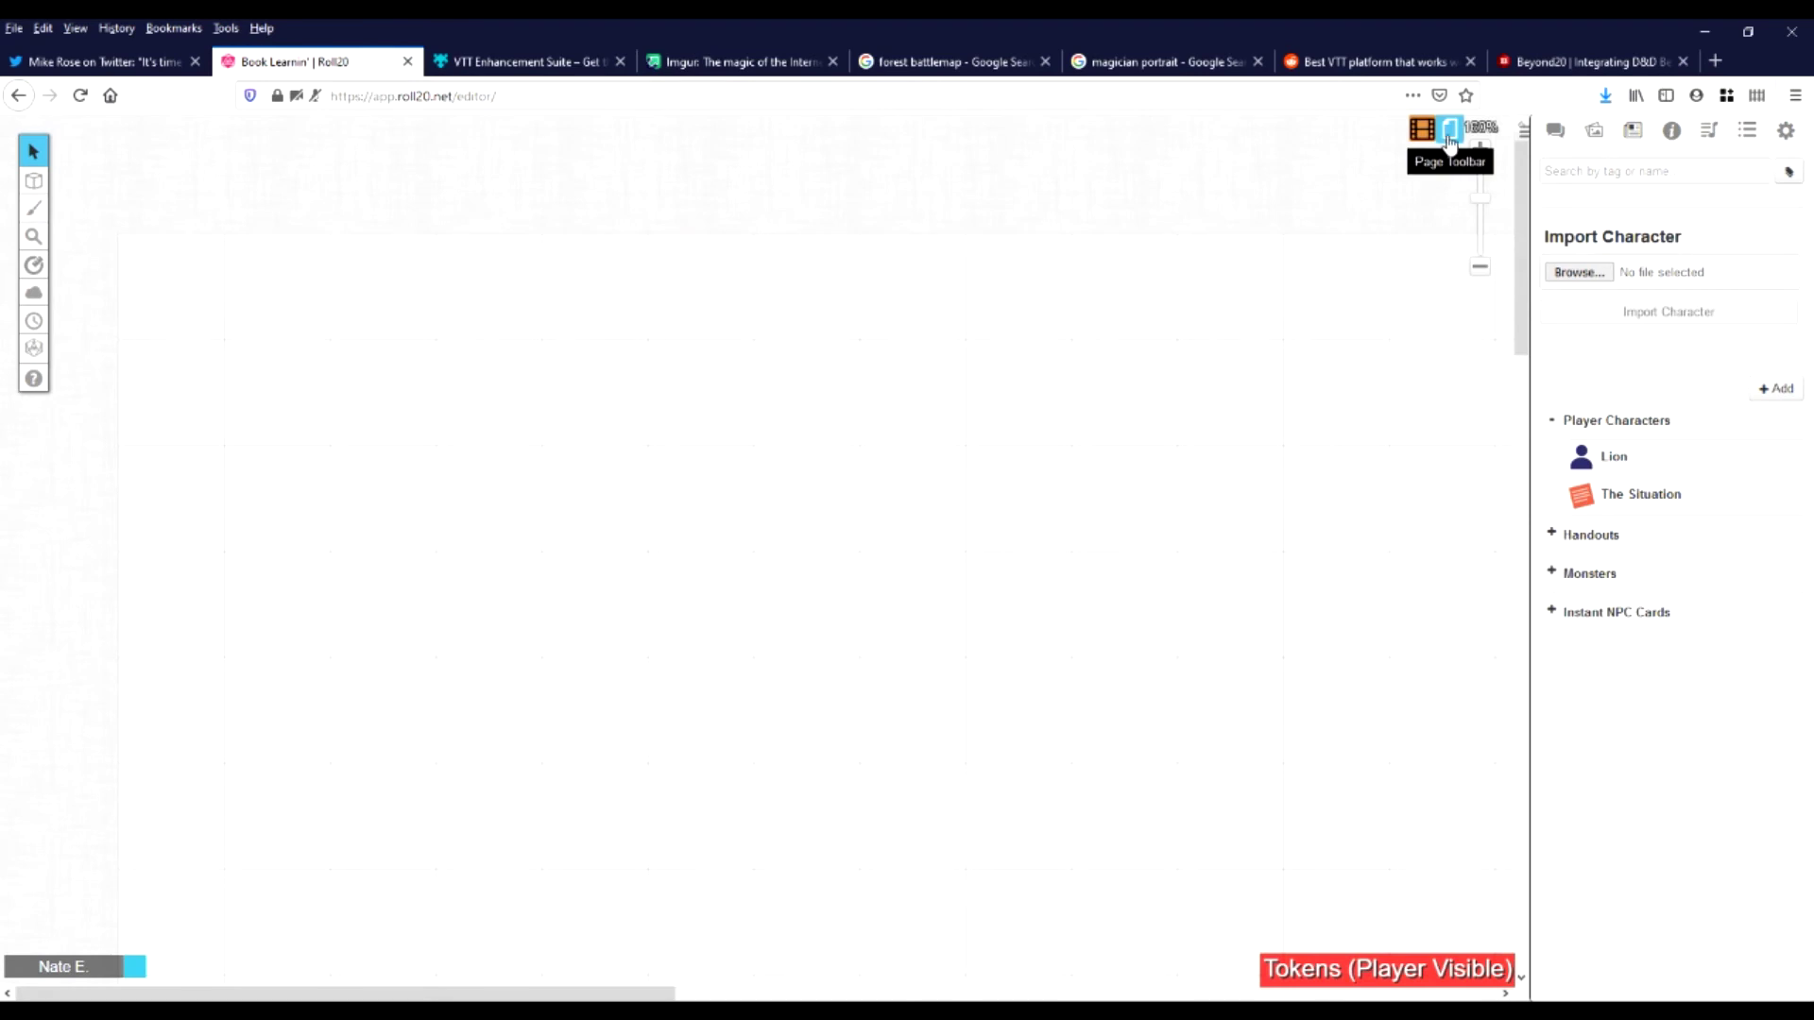
# Review the Battlemap page's size, scale and grid settings, accept them and close the page list
pyautogui.click(1449, 130)
pyautogui.click(1056, 158)
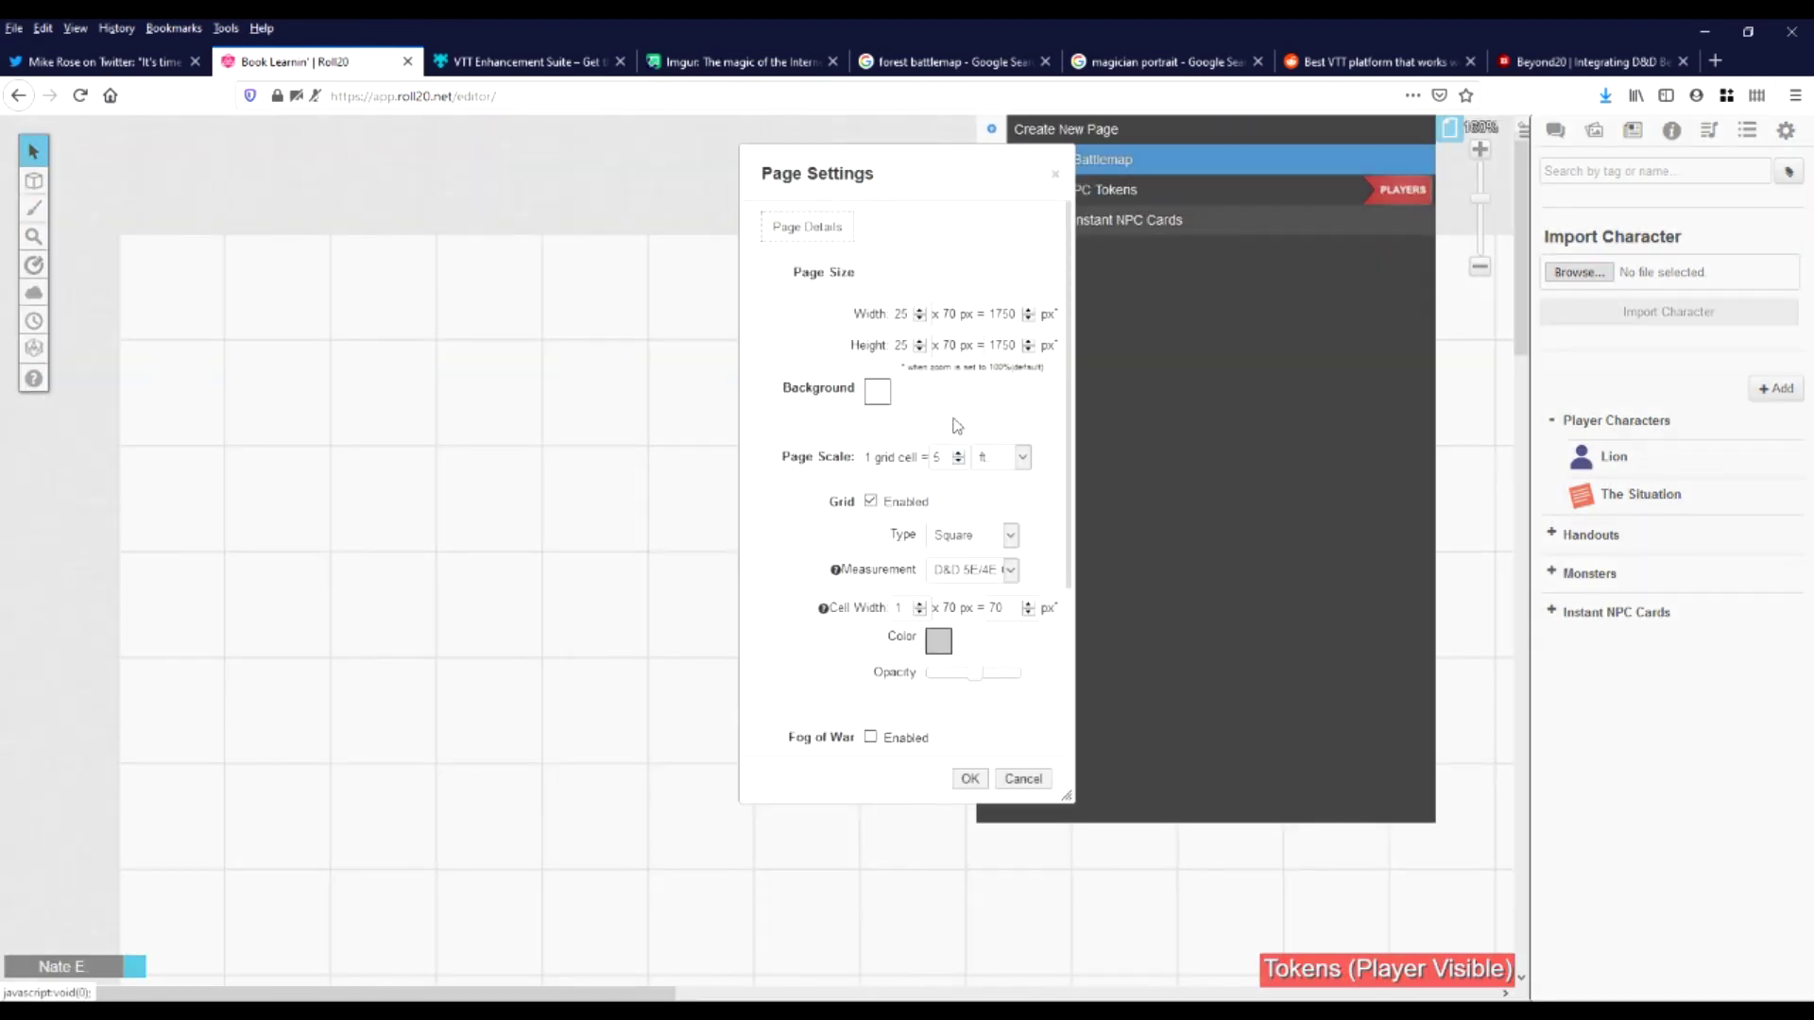
pyautogui.scroll(-3, 957, 425)
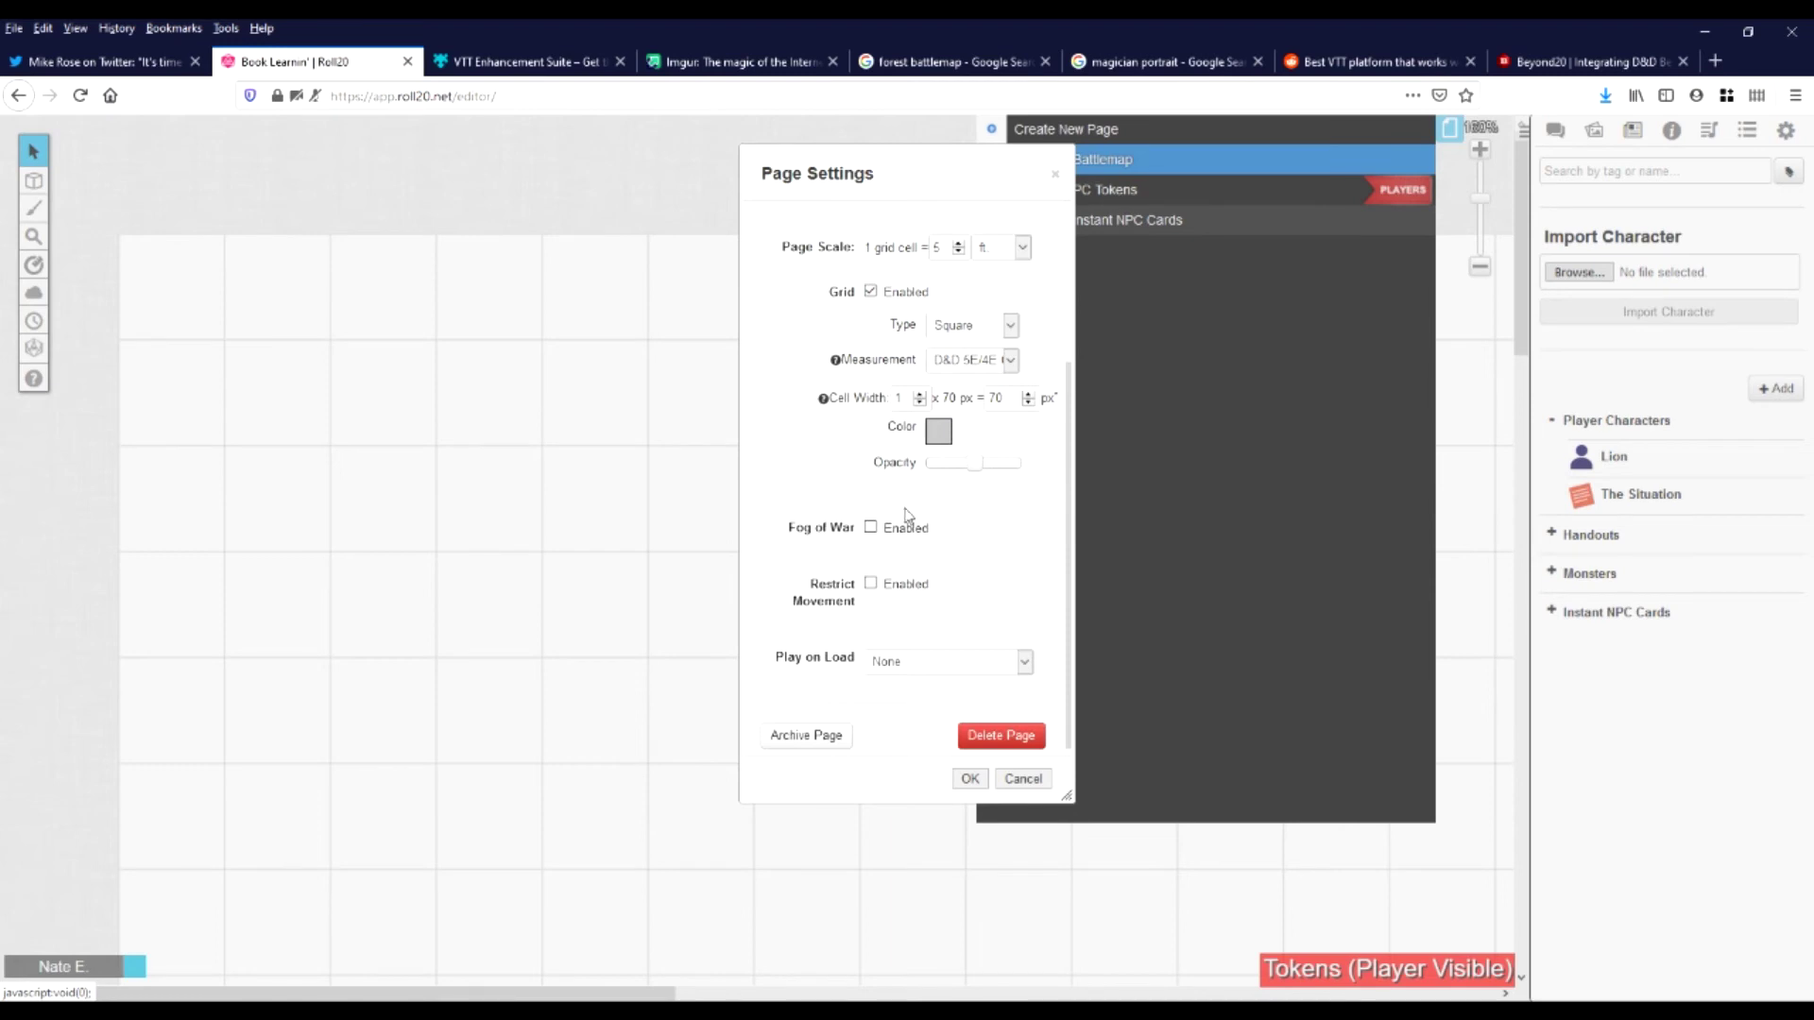
pyautogui.scroll(3, 905, 515)
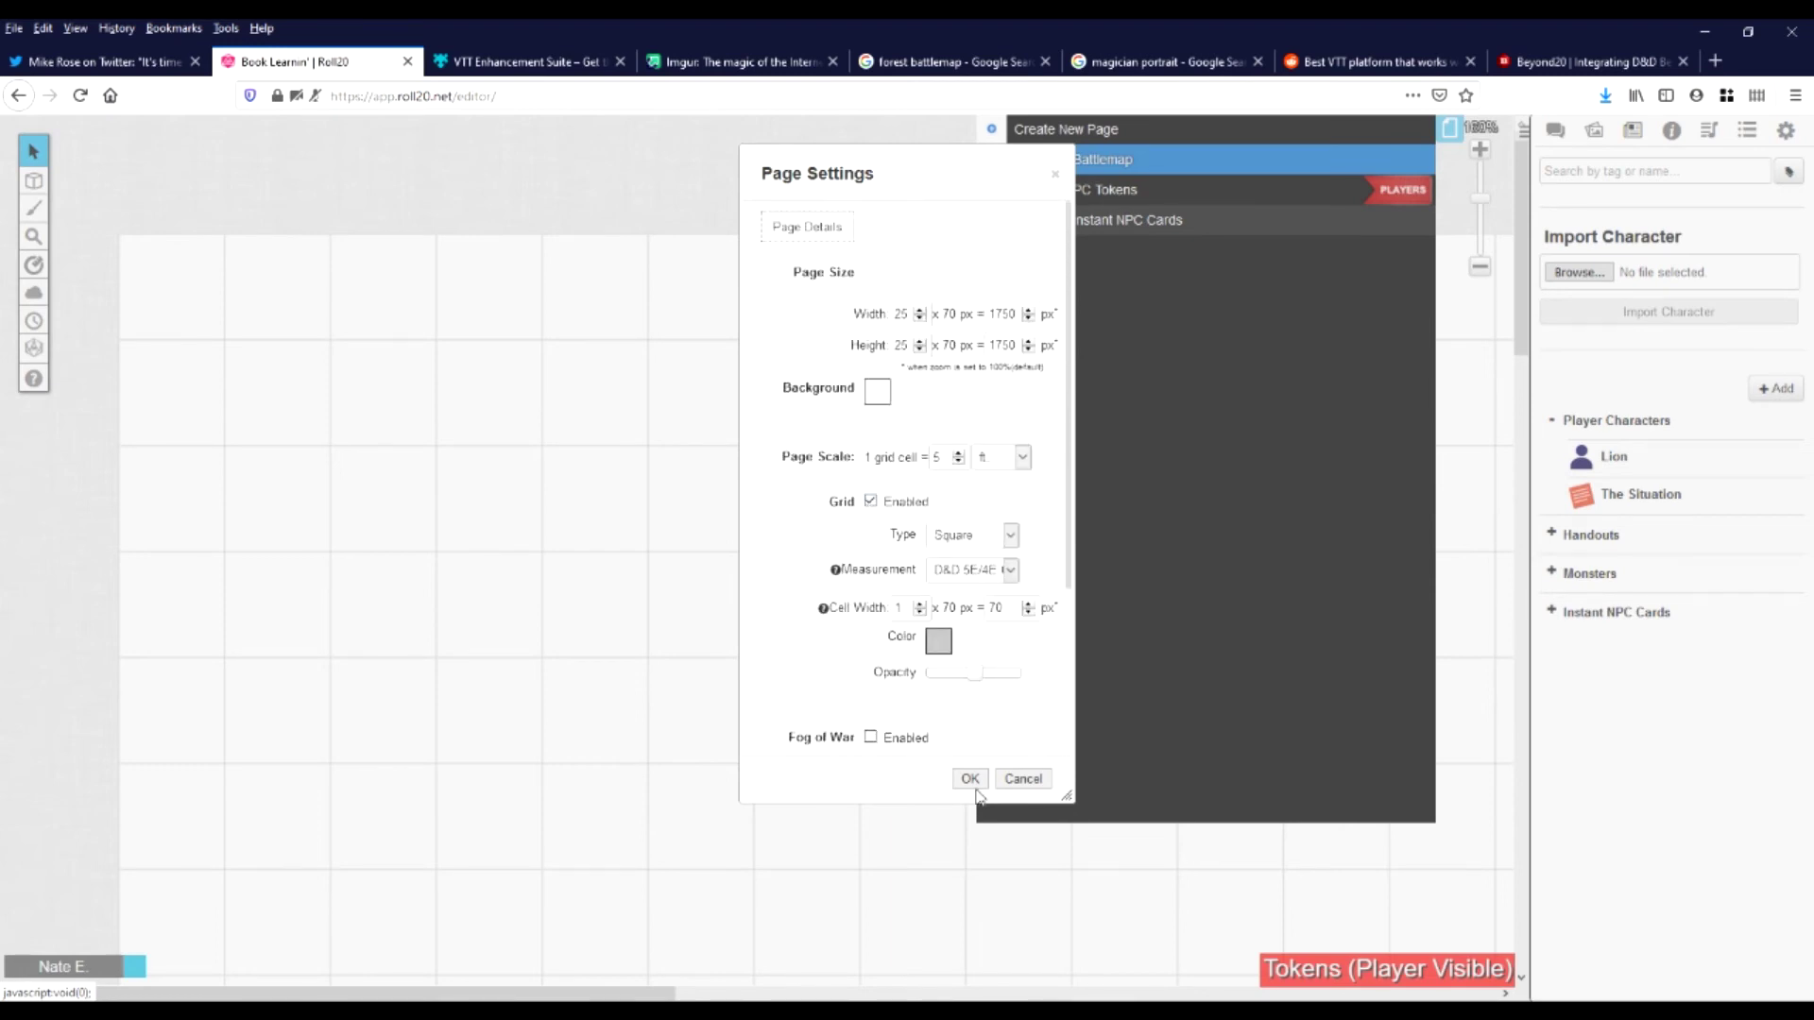
pyautogui.click(970, 779)
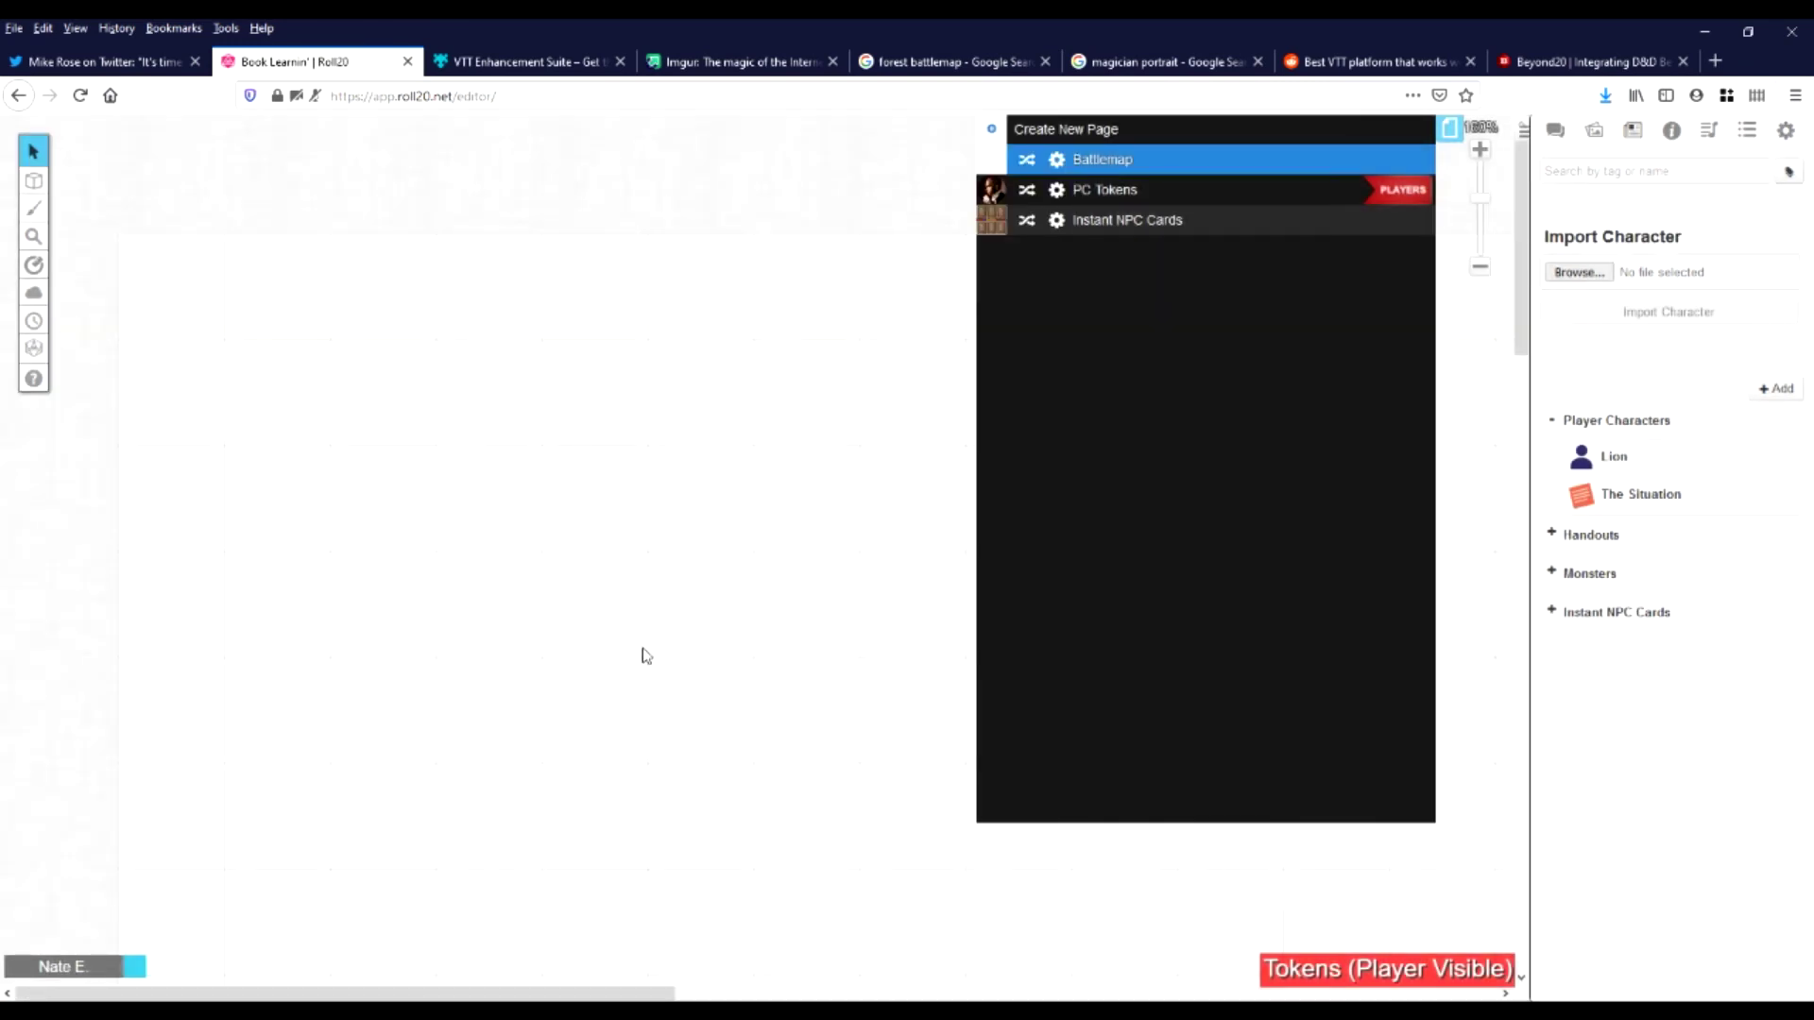
pyautogui.click(1449, 130)
# Upload the Dungeon Channel forest battlemap image from the Google results to Imgur and copy its image link
pyautogui.click(921, 62)
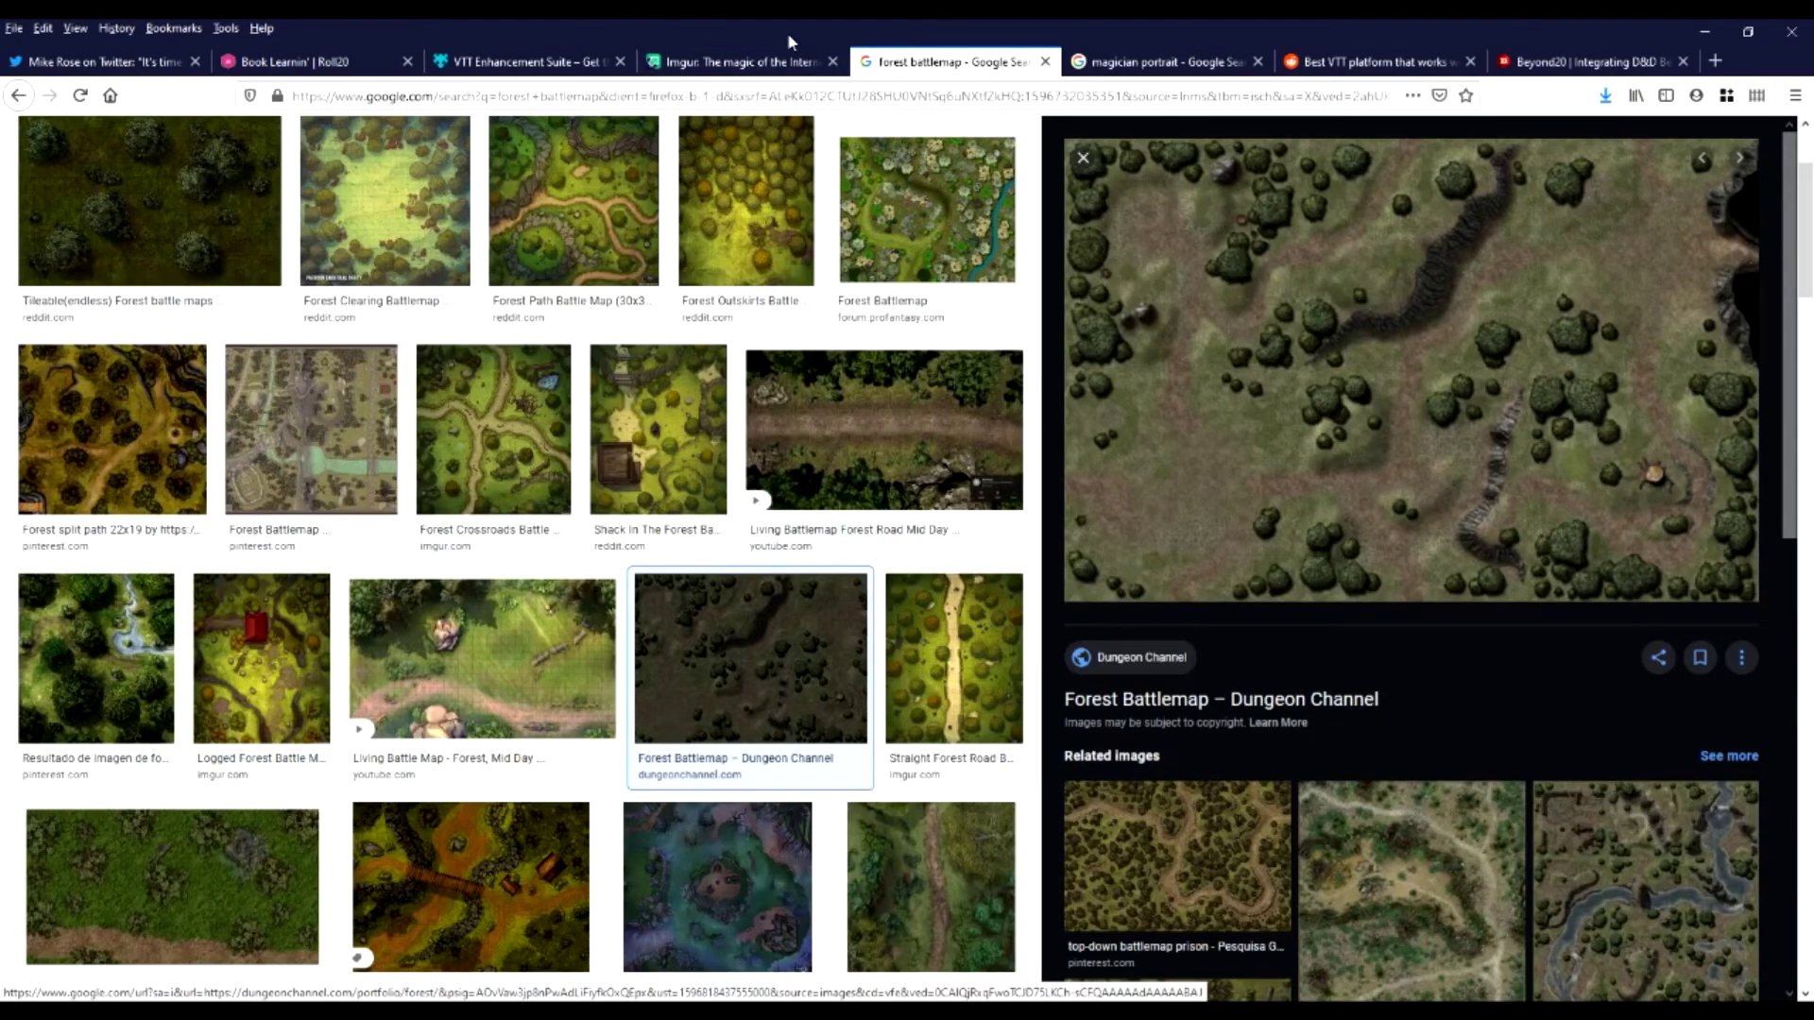
pyautogui.click(723, 61)
pyautogui.hotkey('ctrl', 'v')
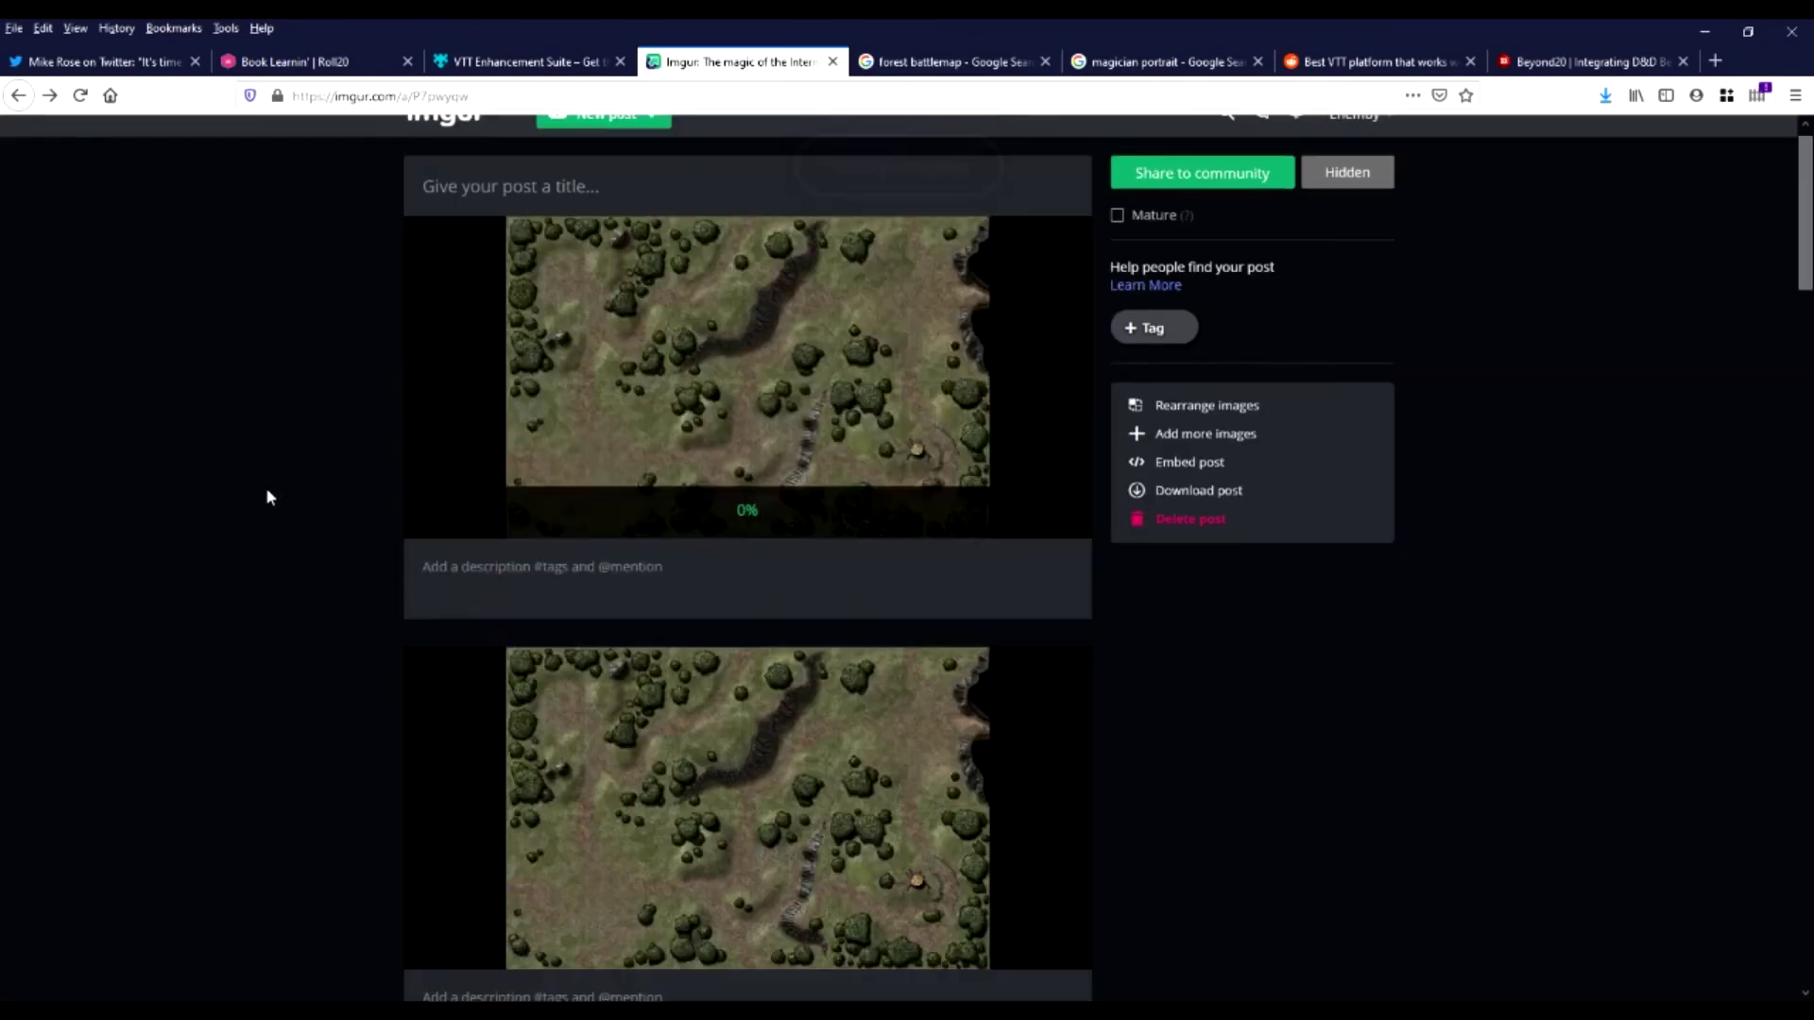
pyautogui.scroll(1, 268, 497)
pyautogui.moveTo(875, 473)
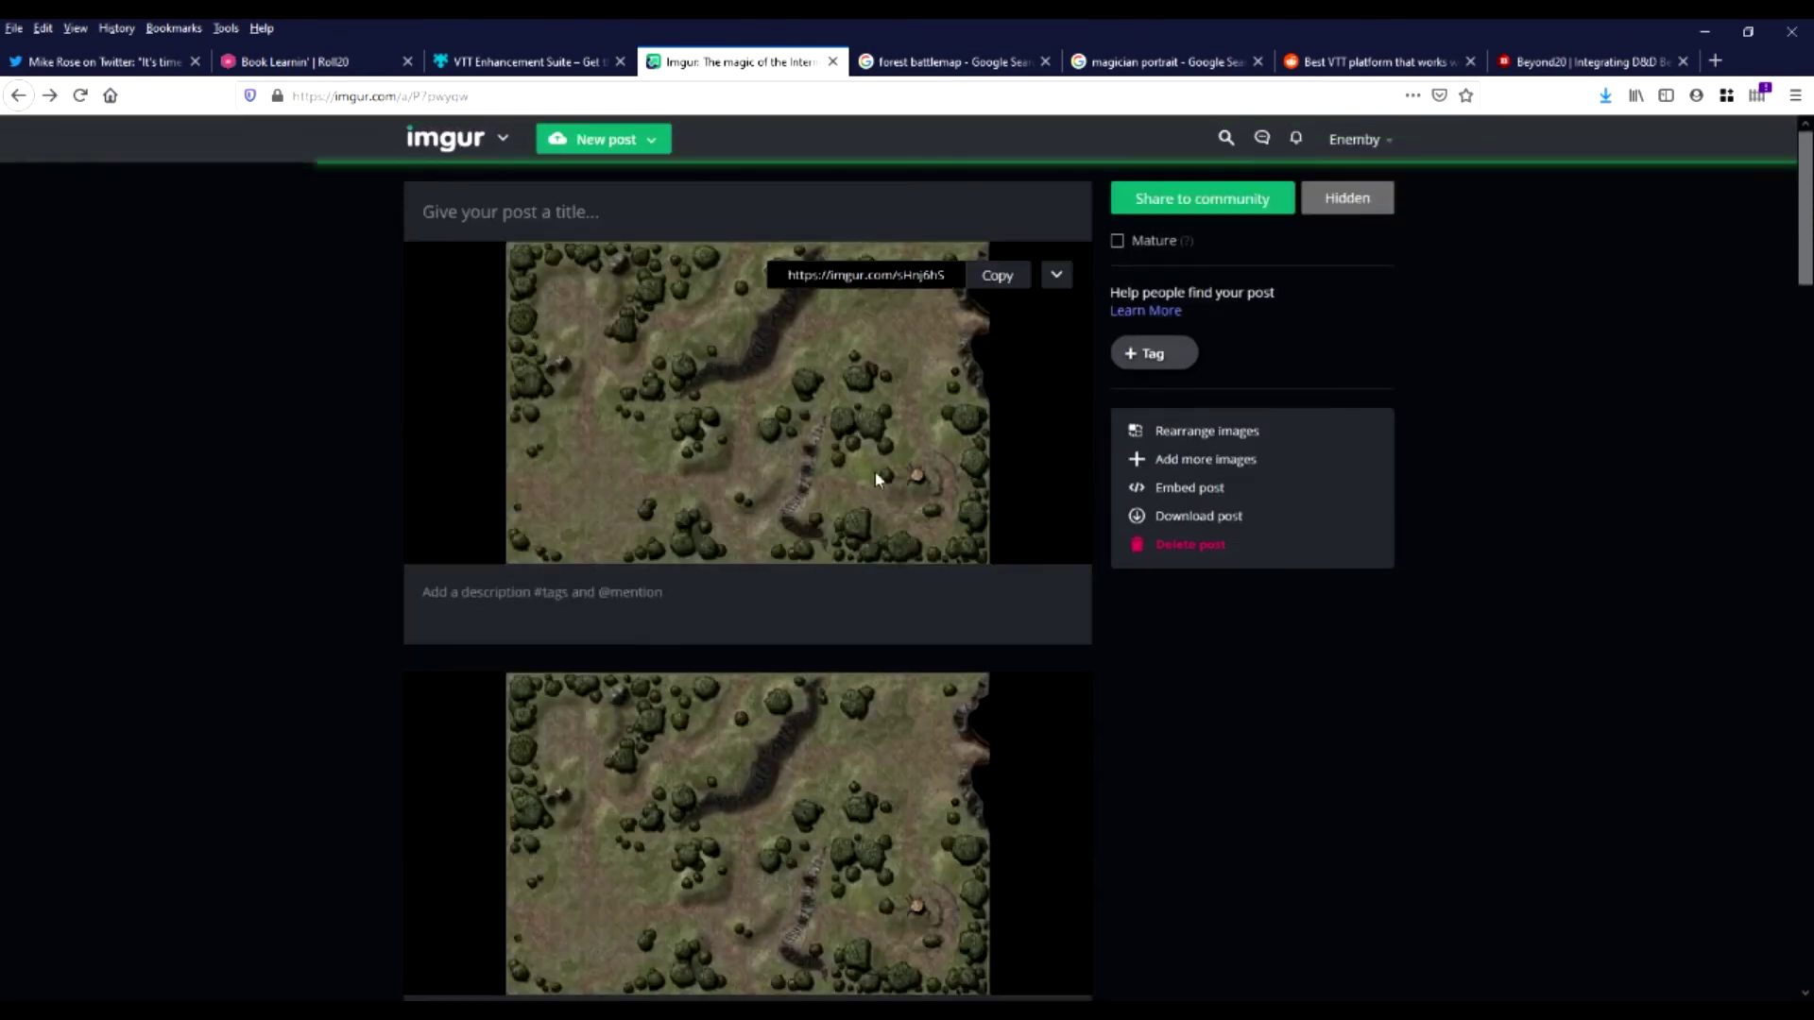
pyautogui.click(1007, 280)
# Switch to Roll20 and insert the forest map on the Battlemap page from the copied Imgur link as a .png URL
pyautogui.click(311, 61)
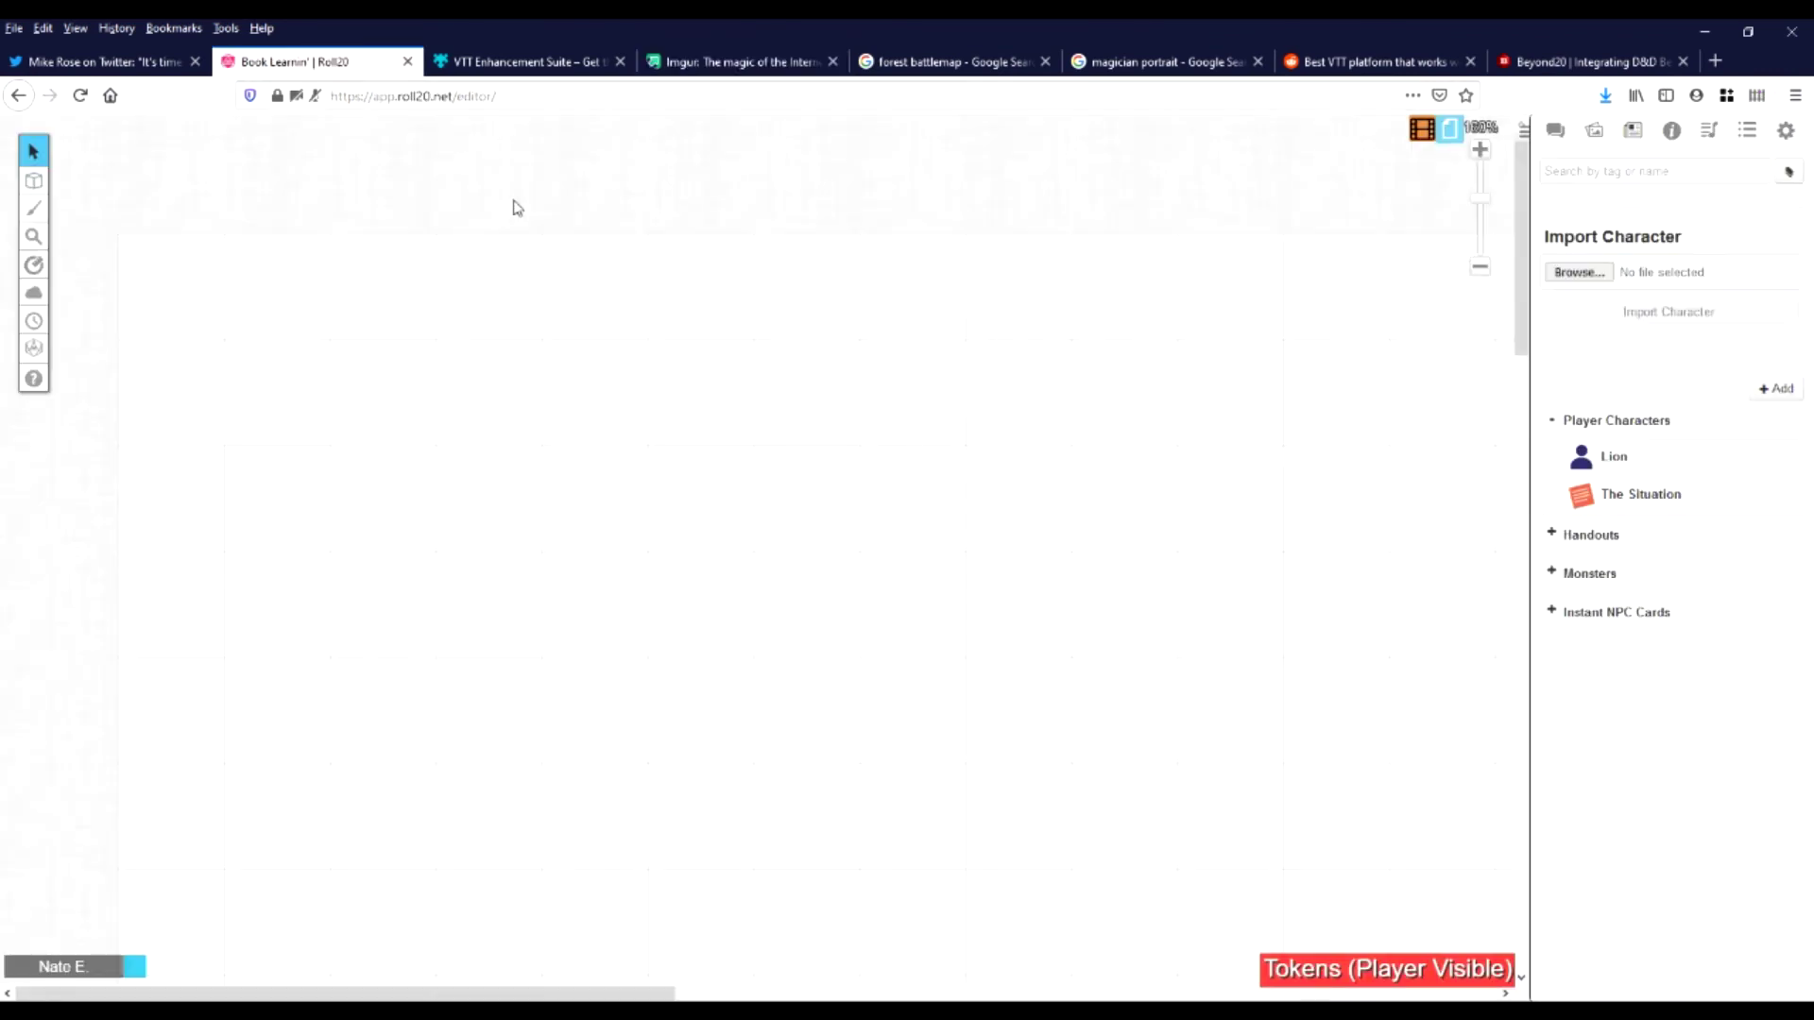
pyautogui.rightClick(186, 273)
pyautogui.click(250, 298)
pyautogui.hotkey('ctrl', 'v')
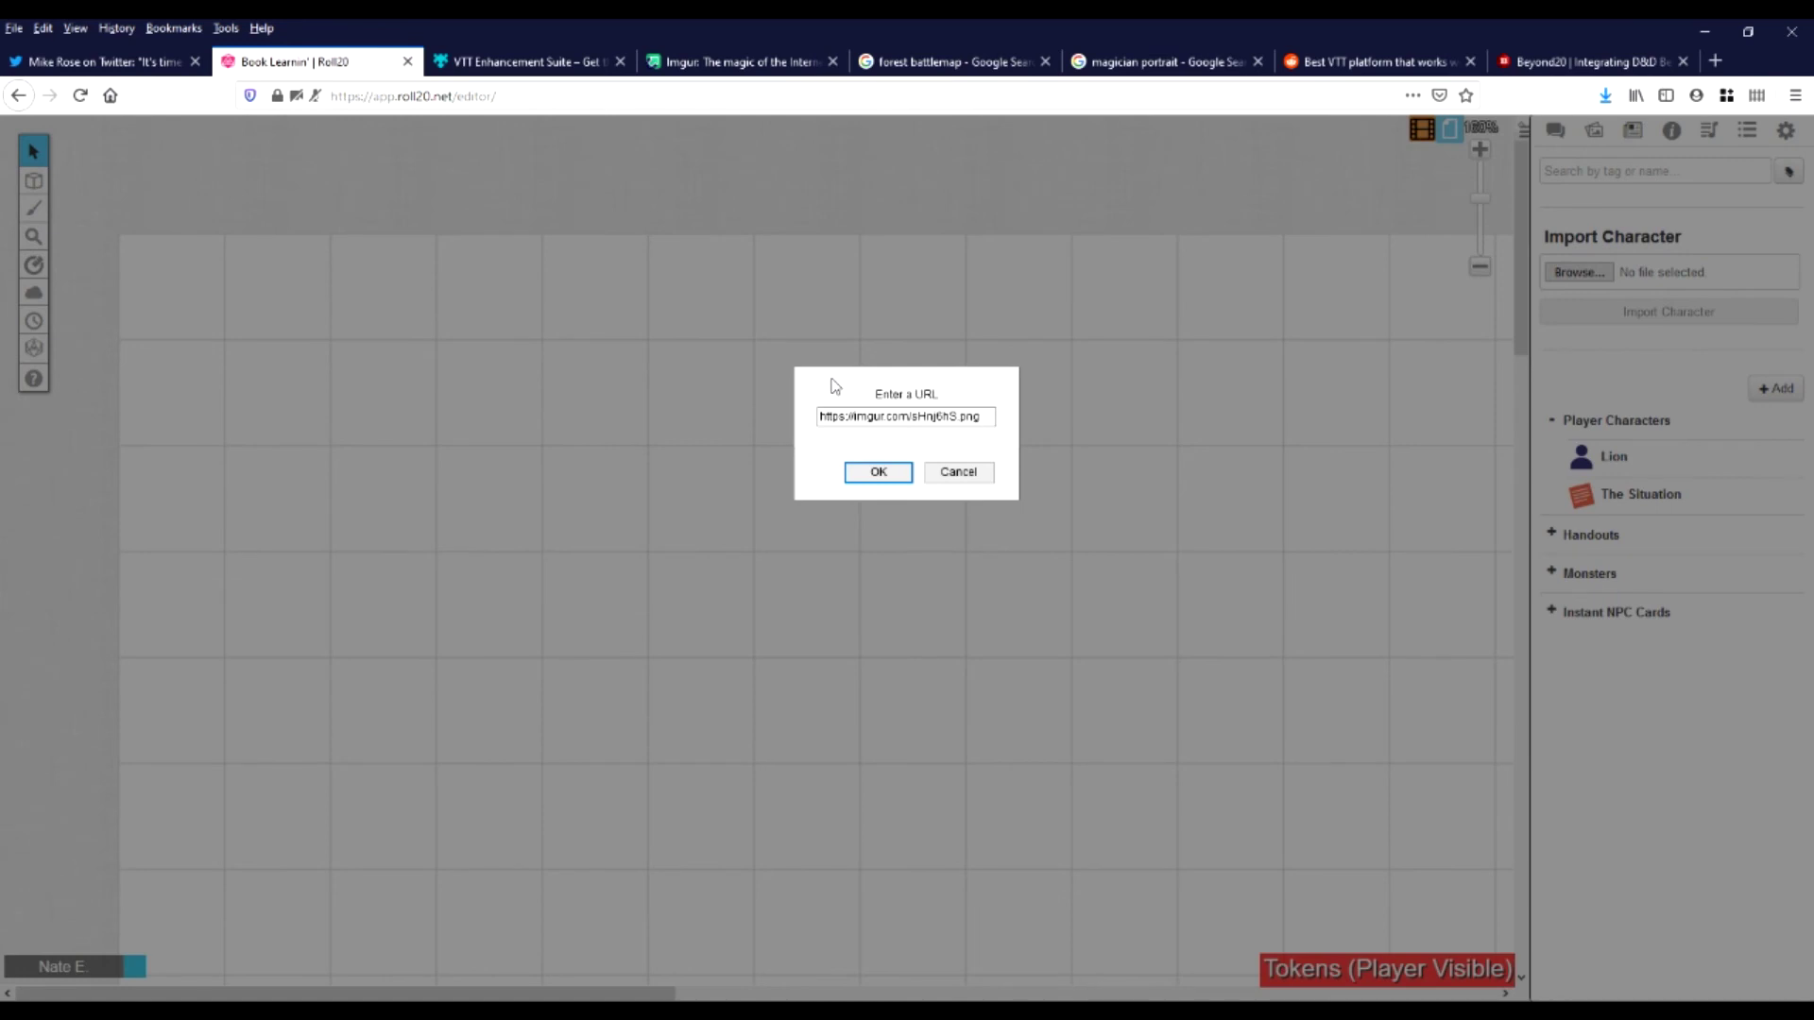
pyautogui.click(864, 476)
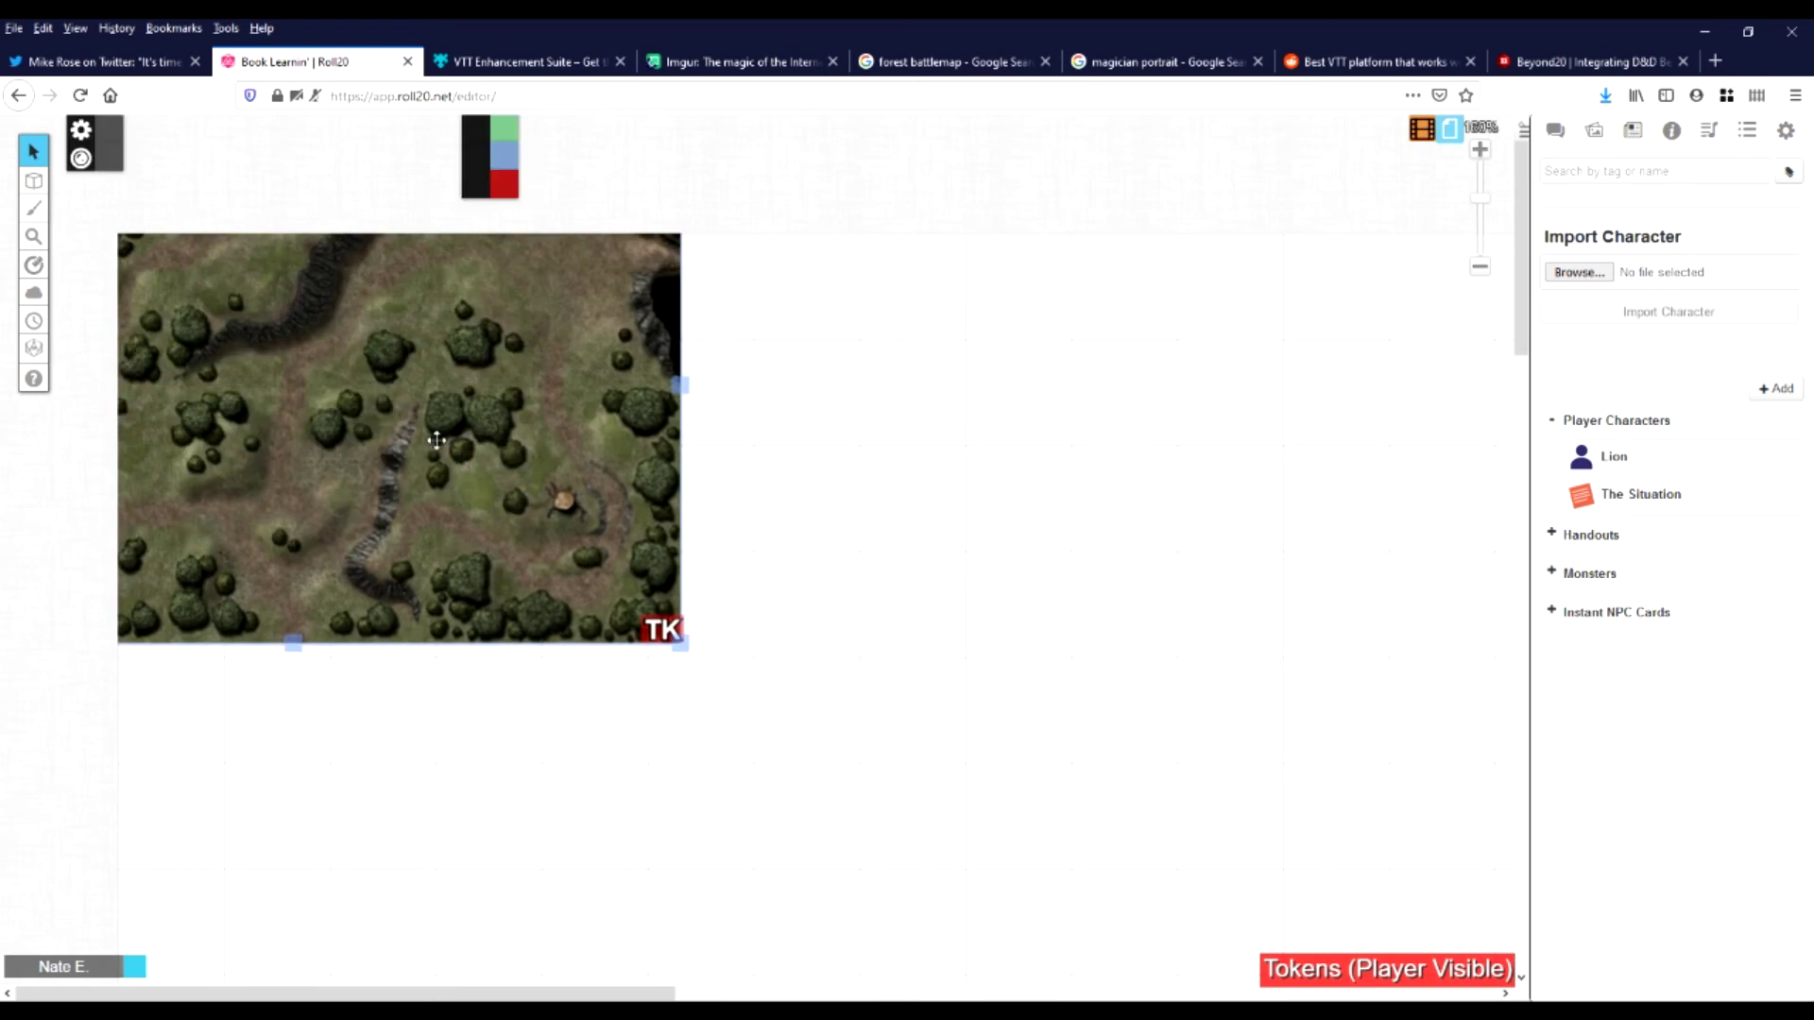
# Resize the forest map image to fit the page and move it to the map layer beneath the grid
pyautogui.click(422, 353)
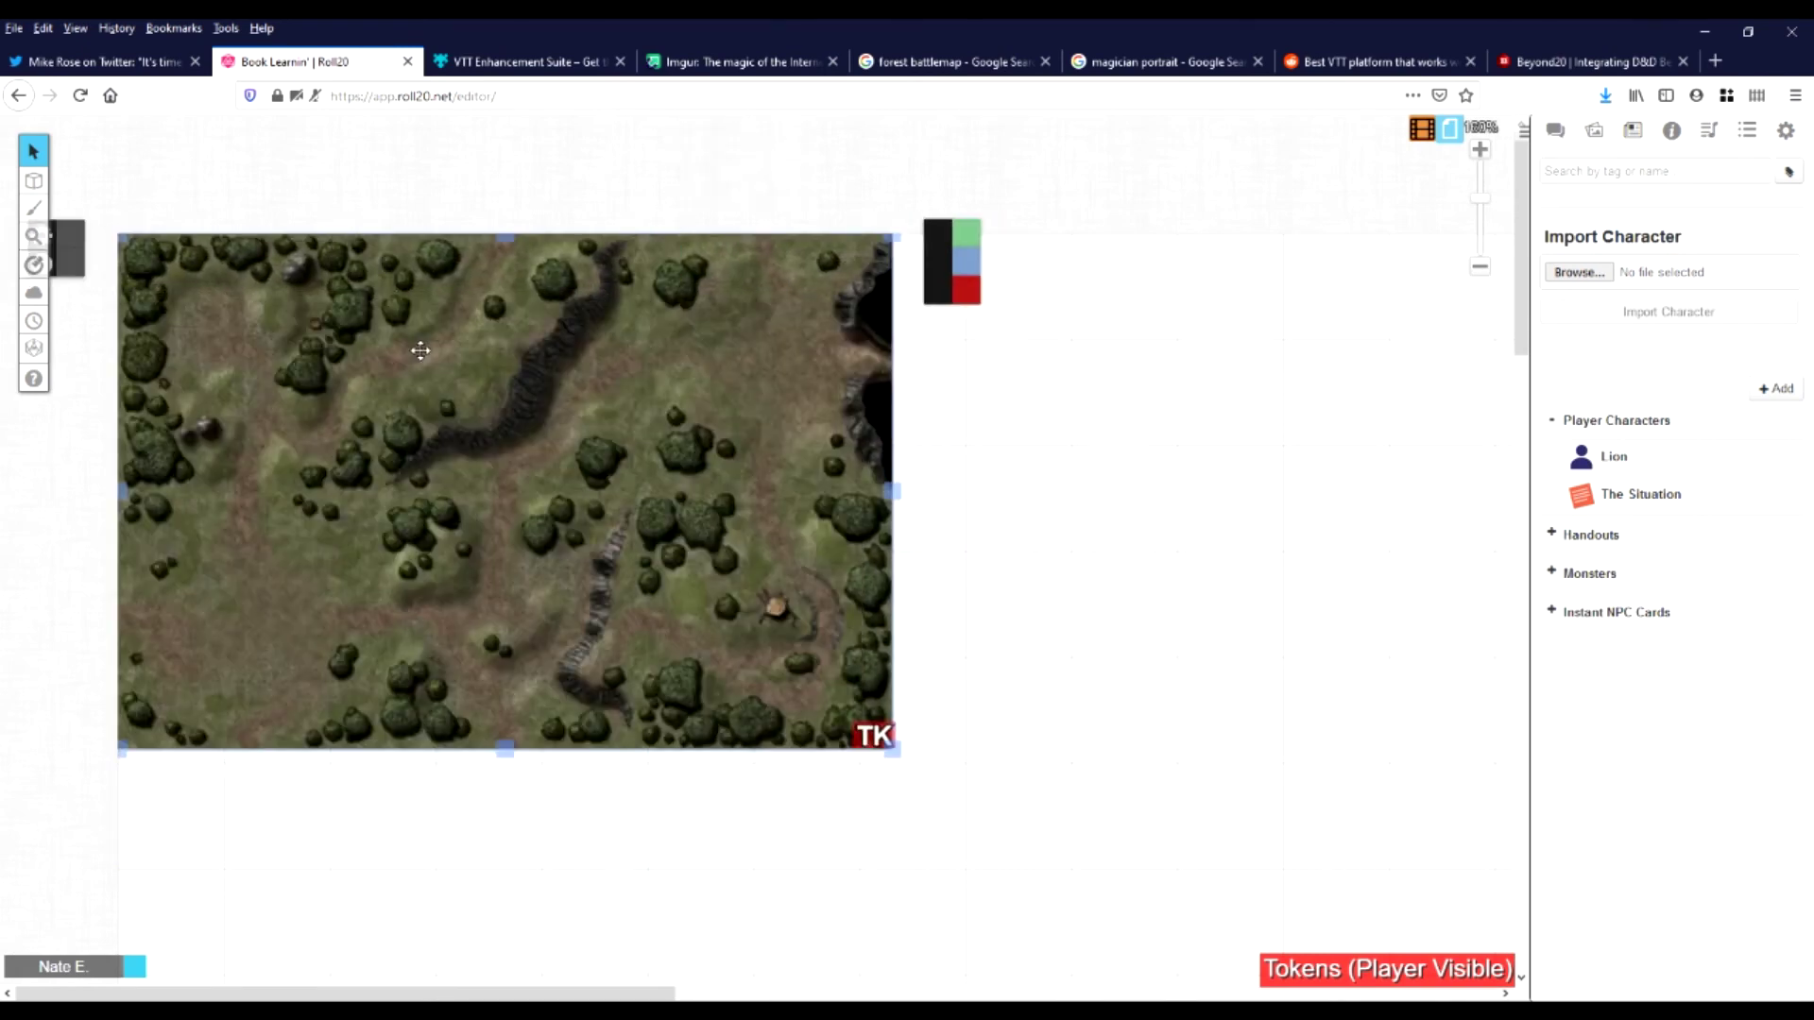
pyautogui.rightClick(425, 355)
pyautogui.click(505, 467)
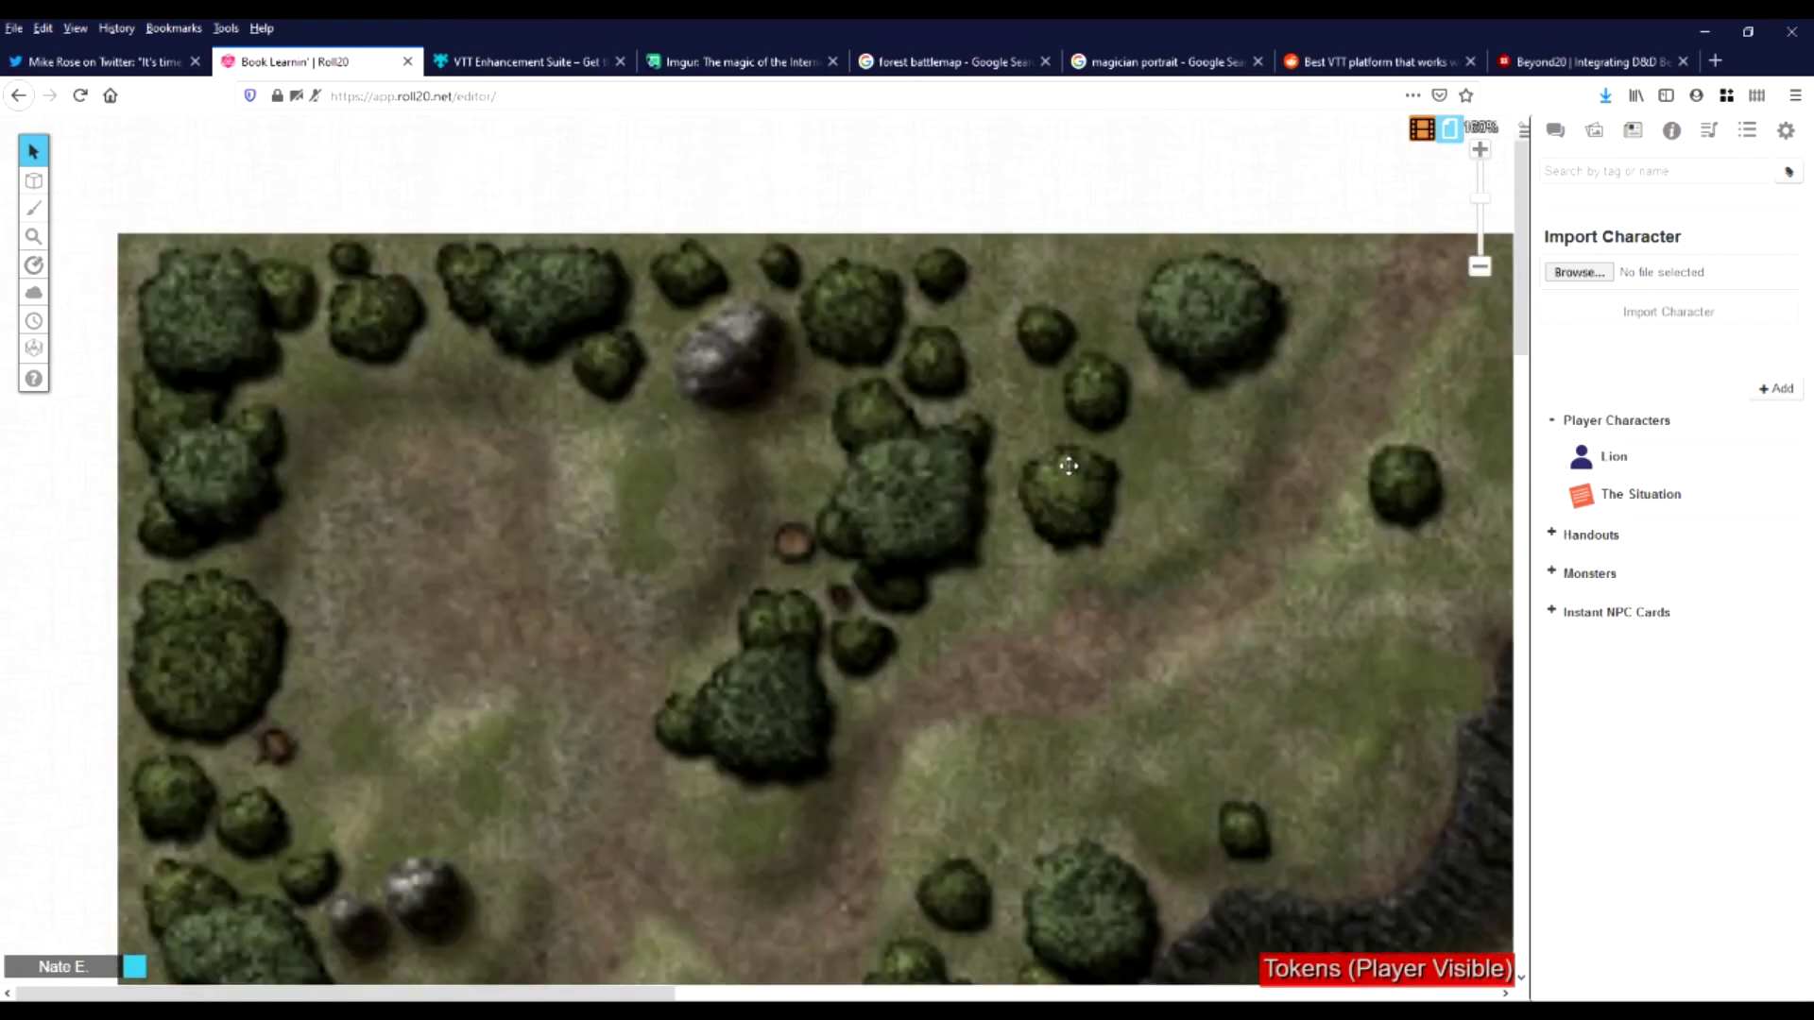
pyautogui.rightClick(1070, 467)
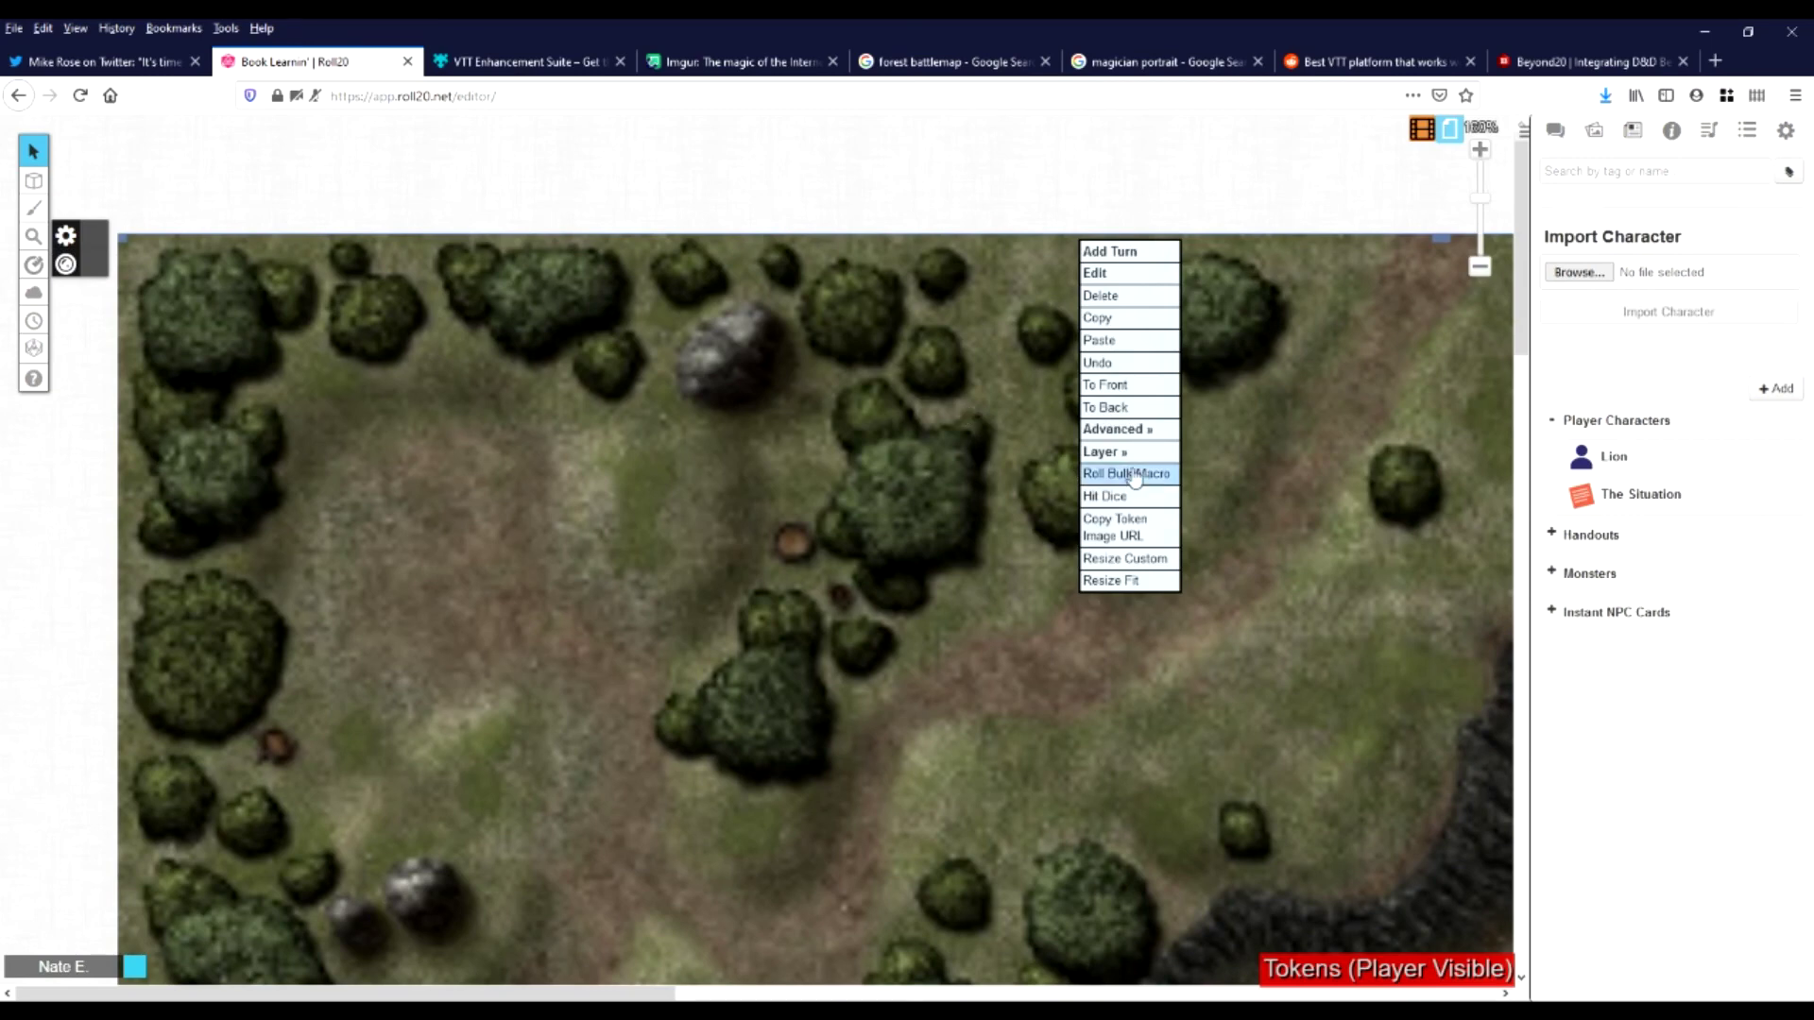
pyautogui.moveTo(1139, 463)
pyautogui.click(1250, 453)
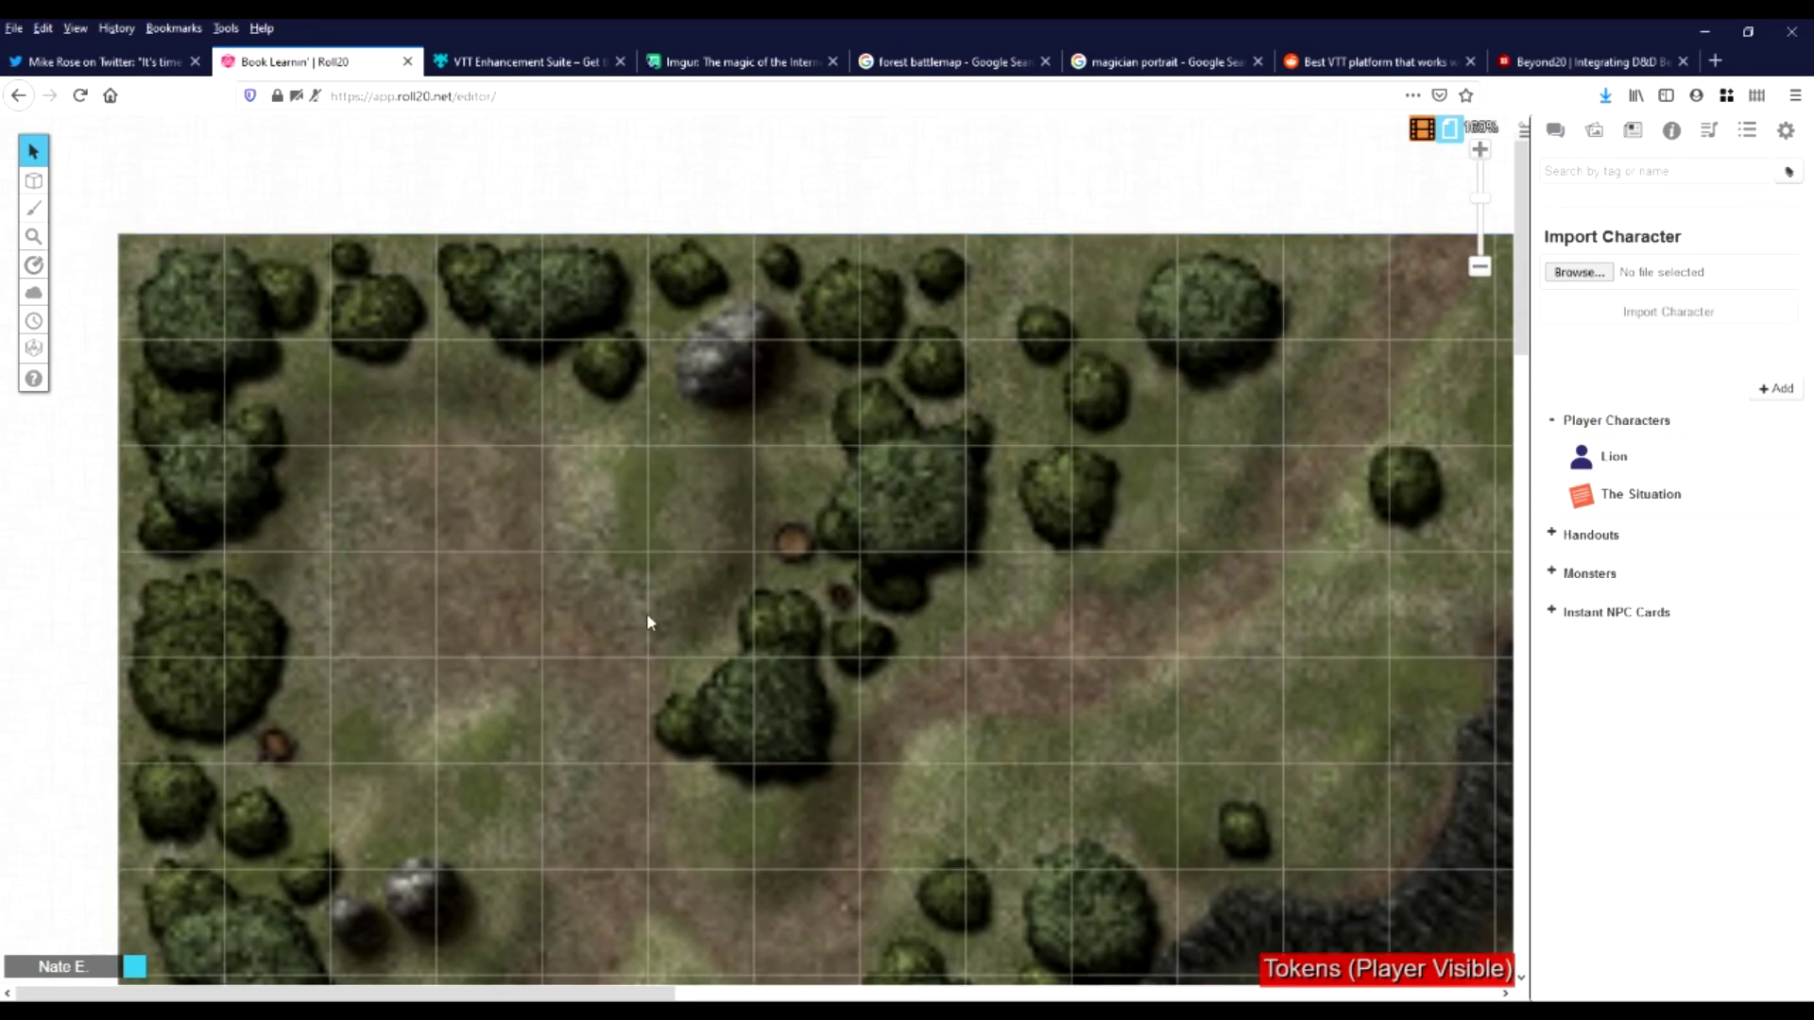
# Place the Lion character's token on the forest map, on the open path just below the dark ravine
pyautogui.click(1480, 210)
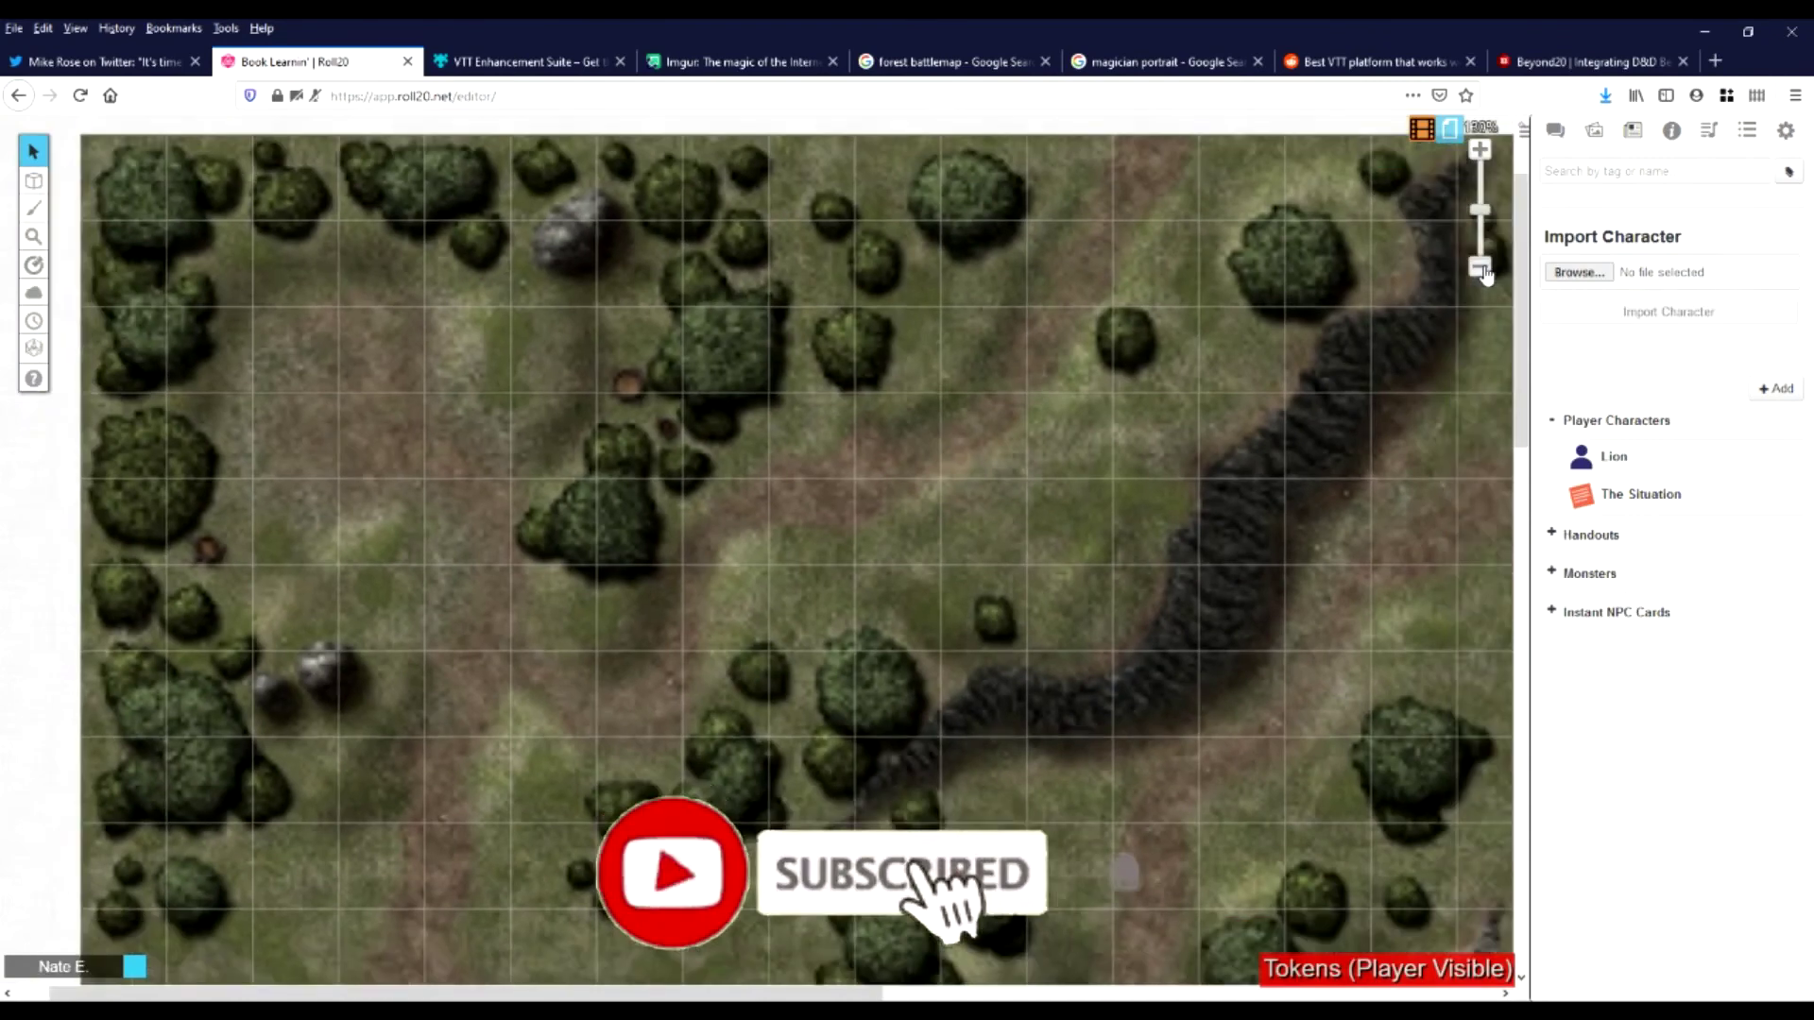
pyautogui.click(1480, 267)
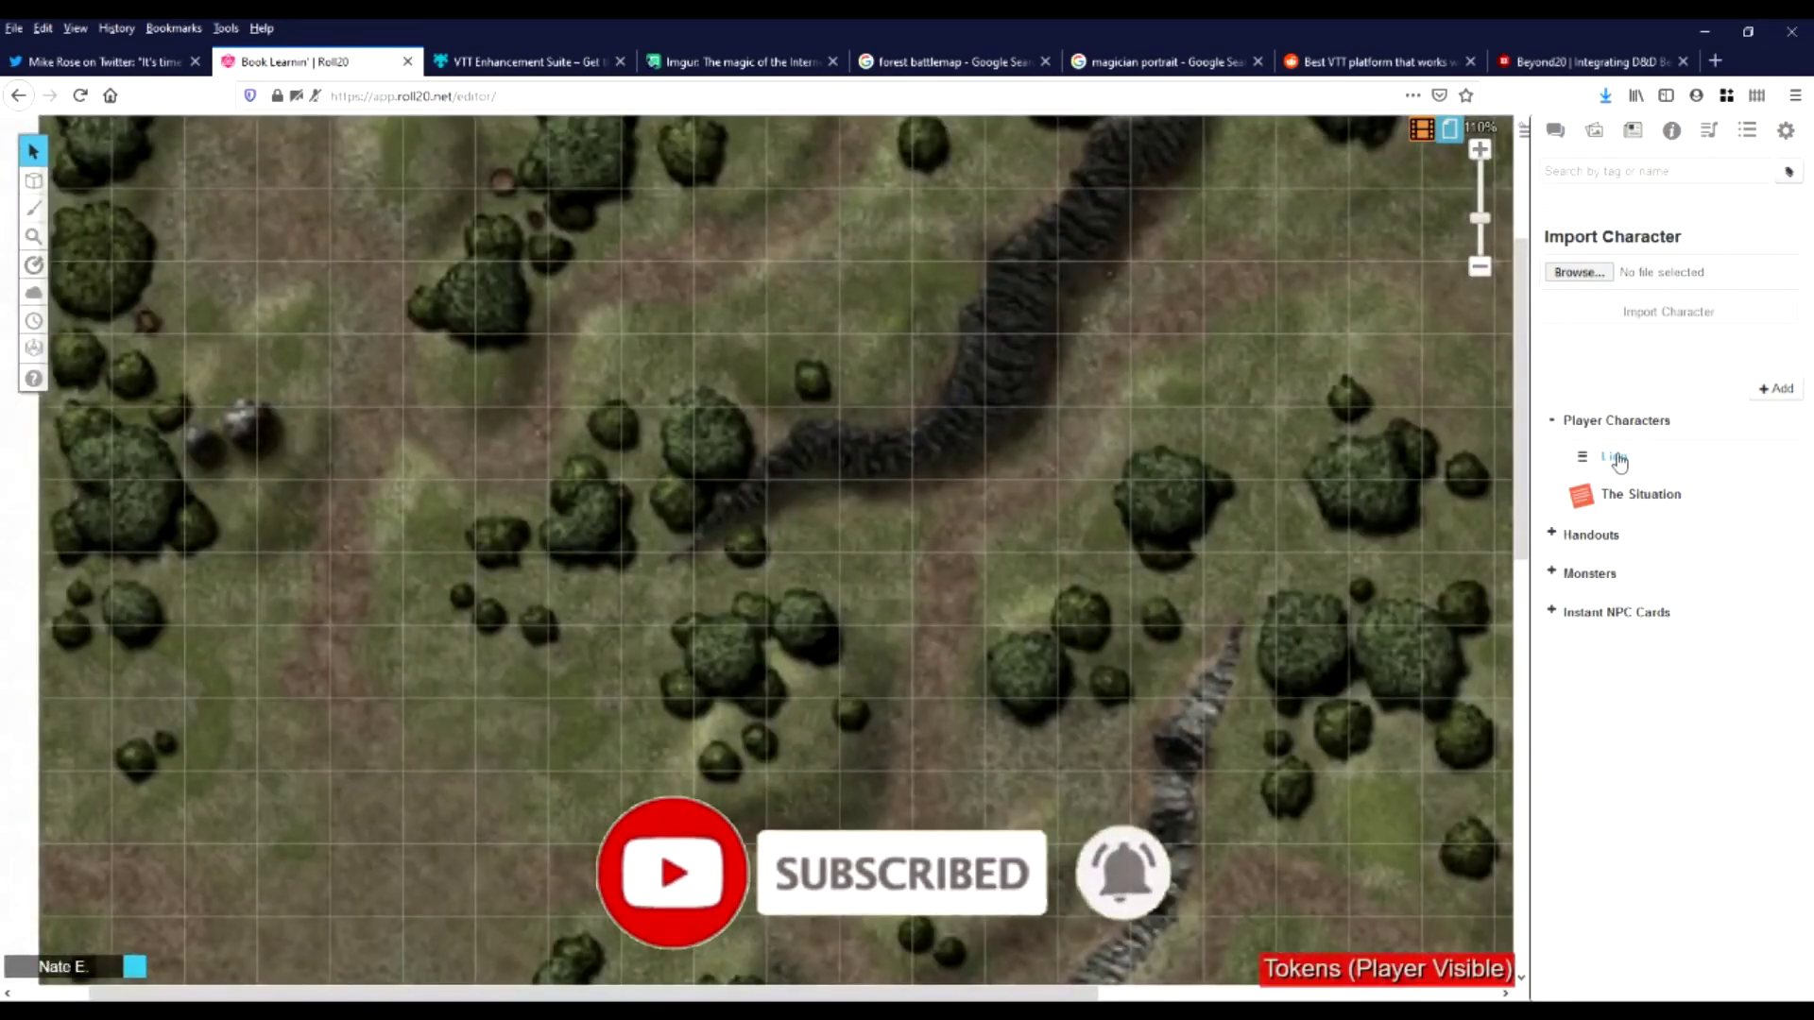
pyautogui.moveTo(1618, 460); pyautogui.dragTo(945, 518)
pyautogui.click(1171, 586)
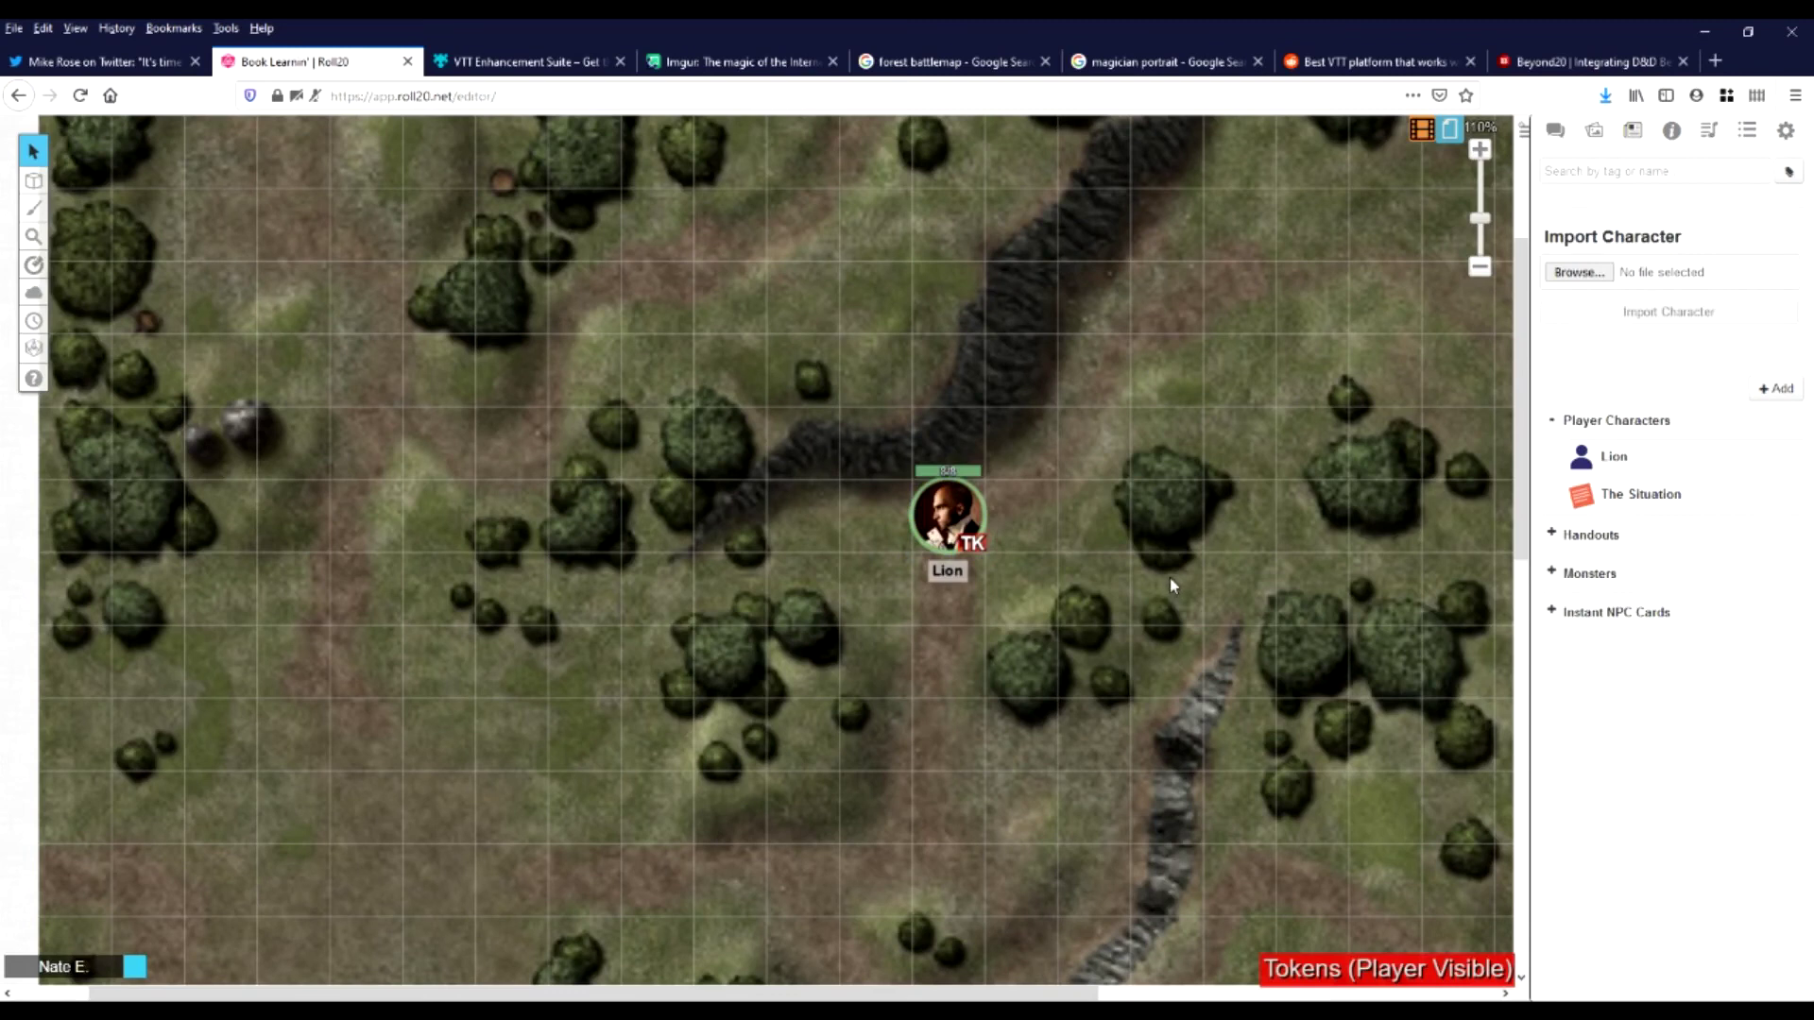